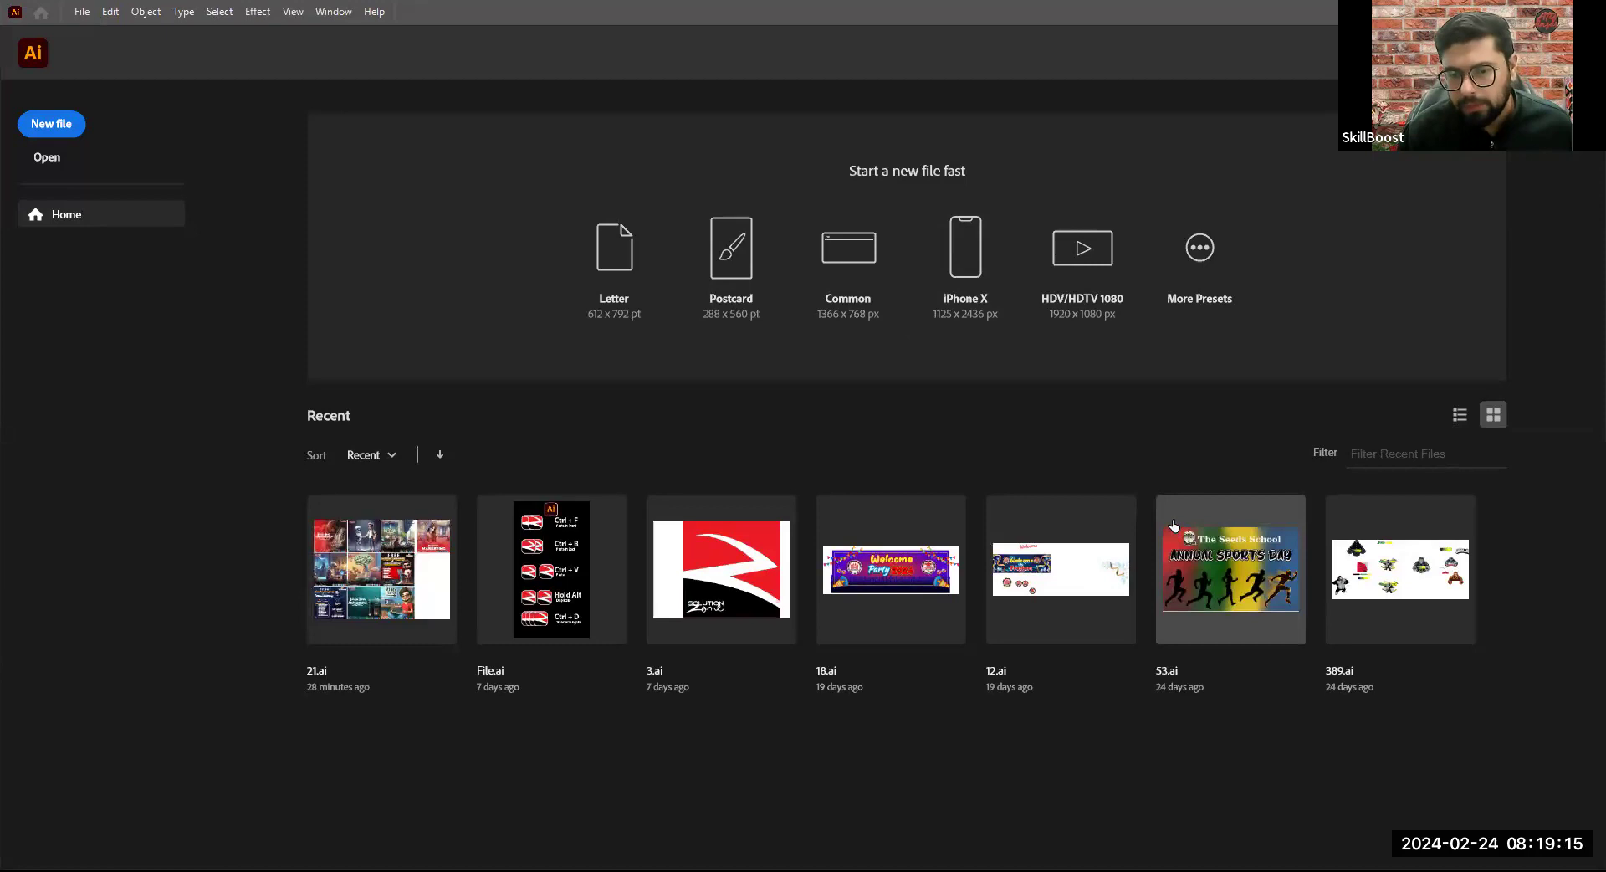
- Create a new document 1100 px wide and 740 px high with raster effects at High (300 ppi)
key("ctrl+n")
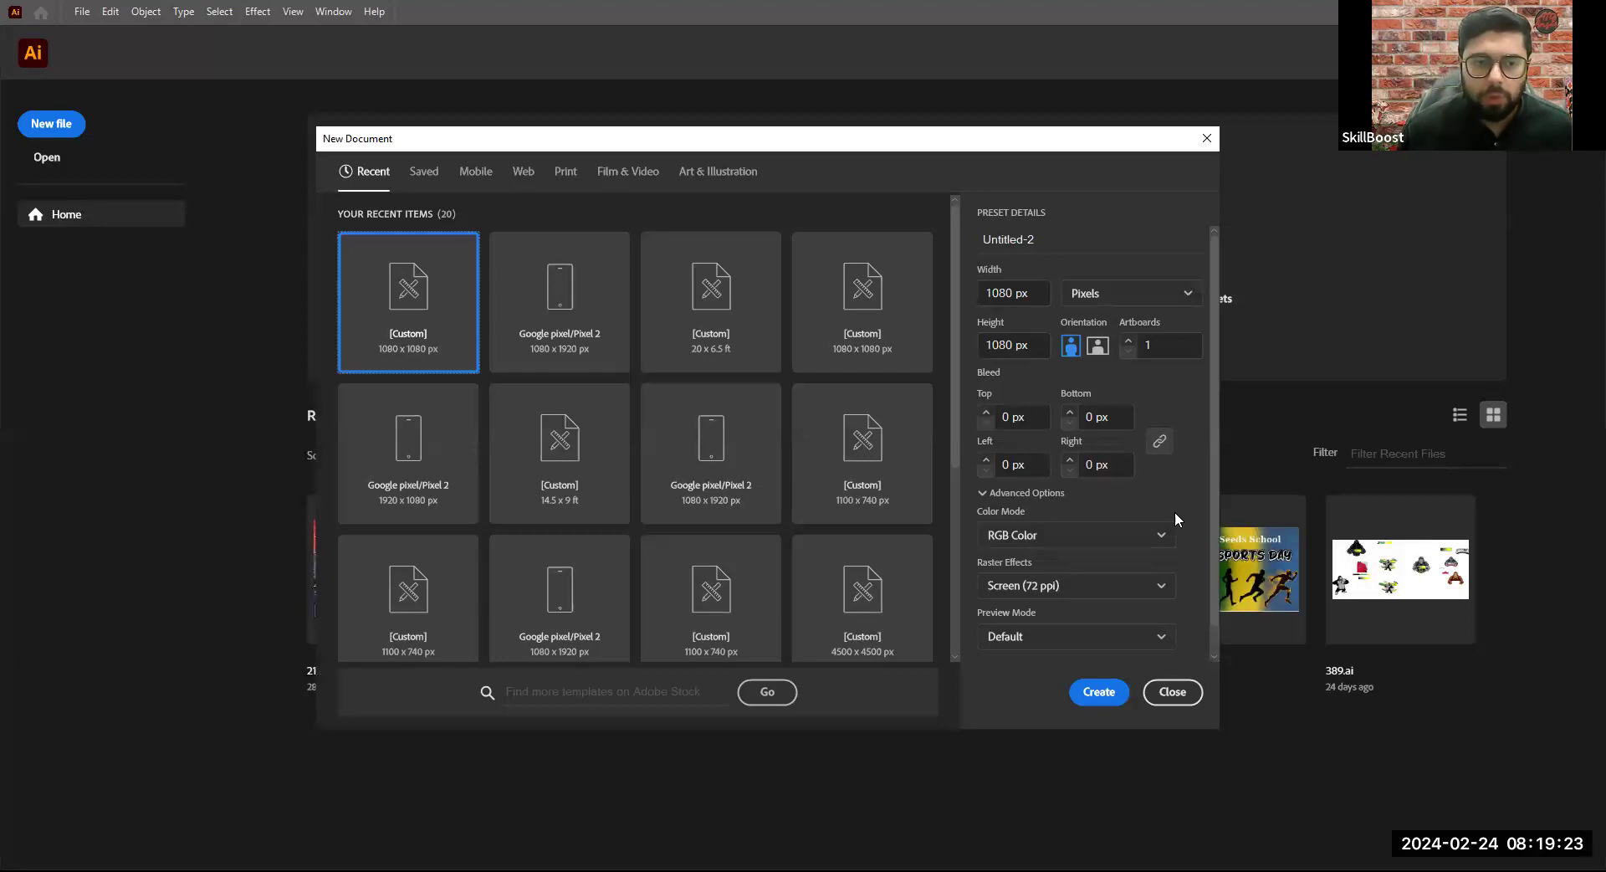
left_click(1071, 585)
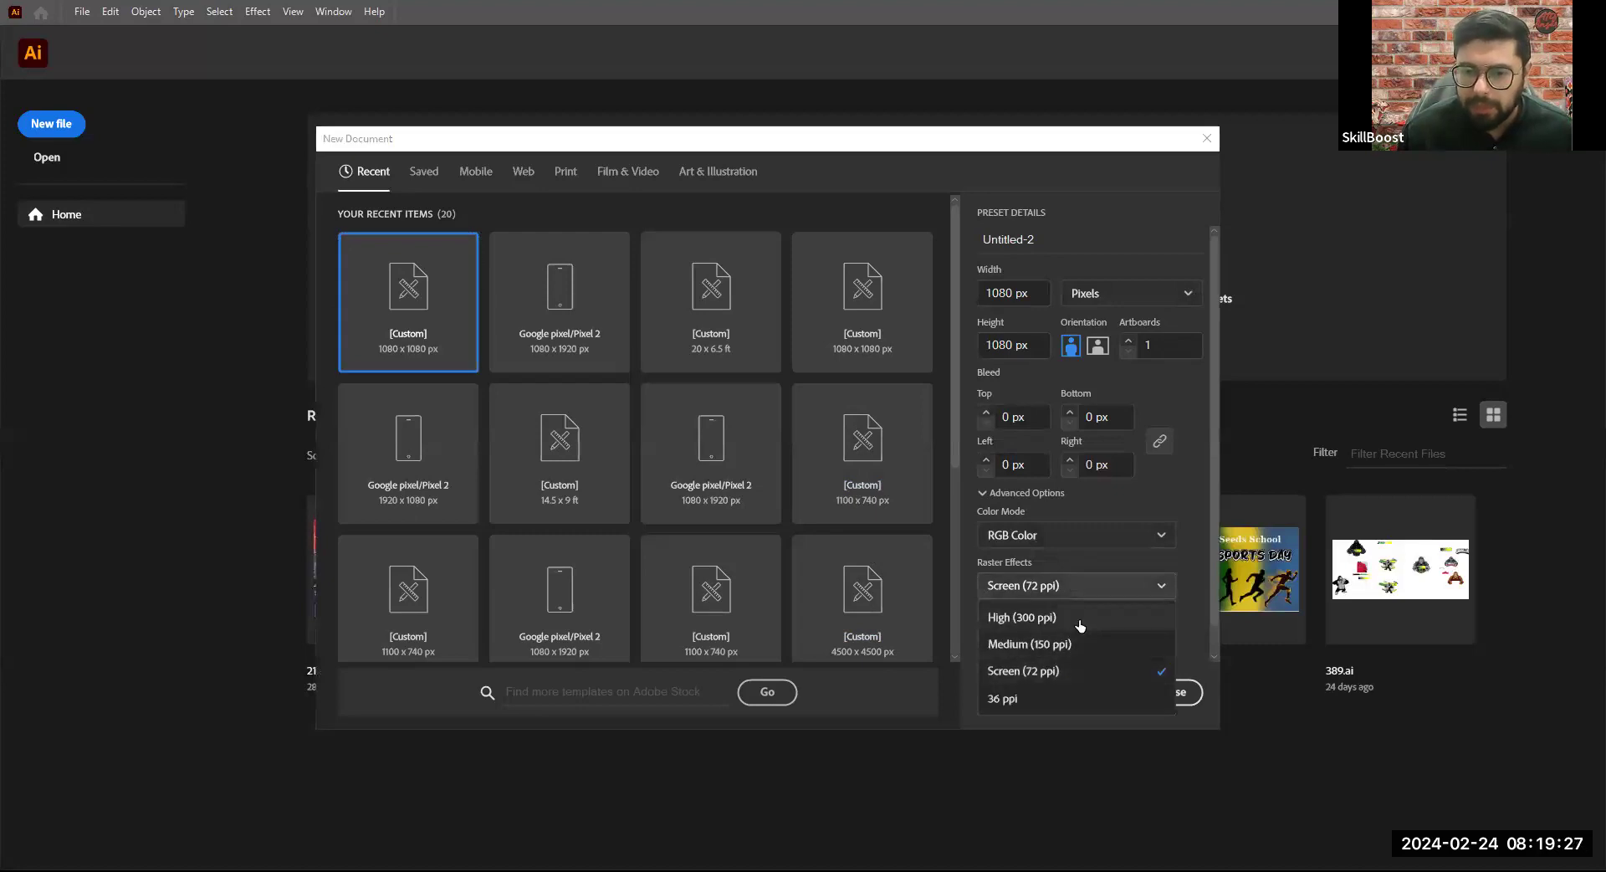
left_click(1079, 619)
left_click_drag(1045, 292, 924, 279)
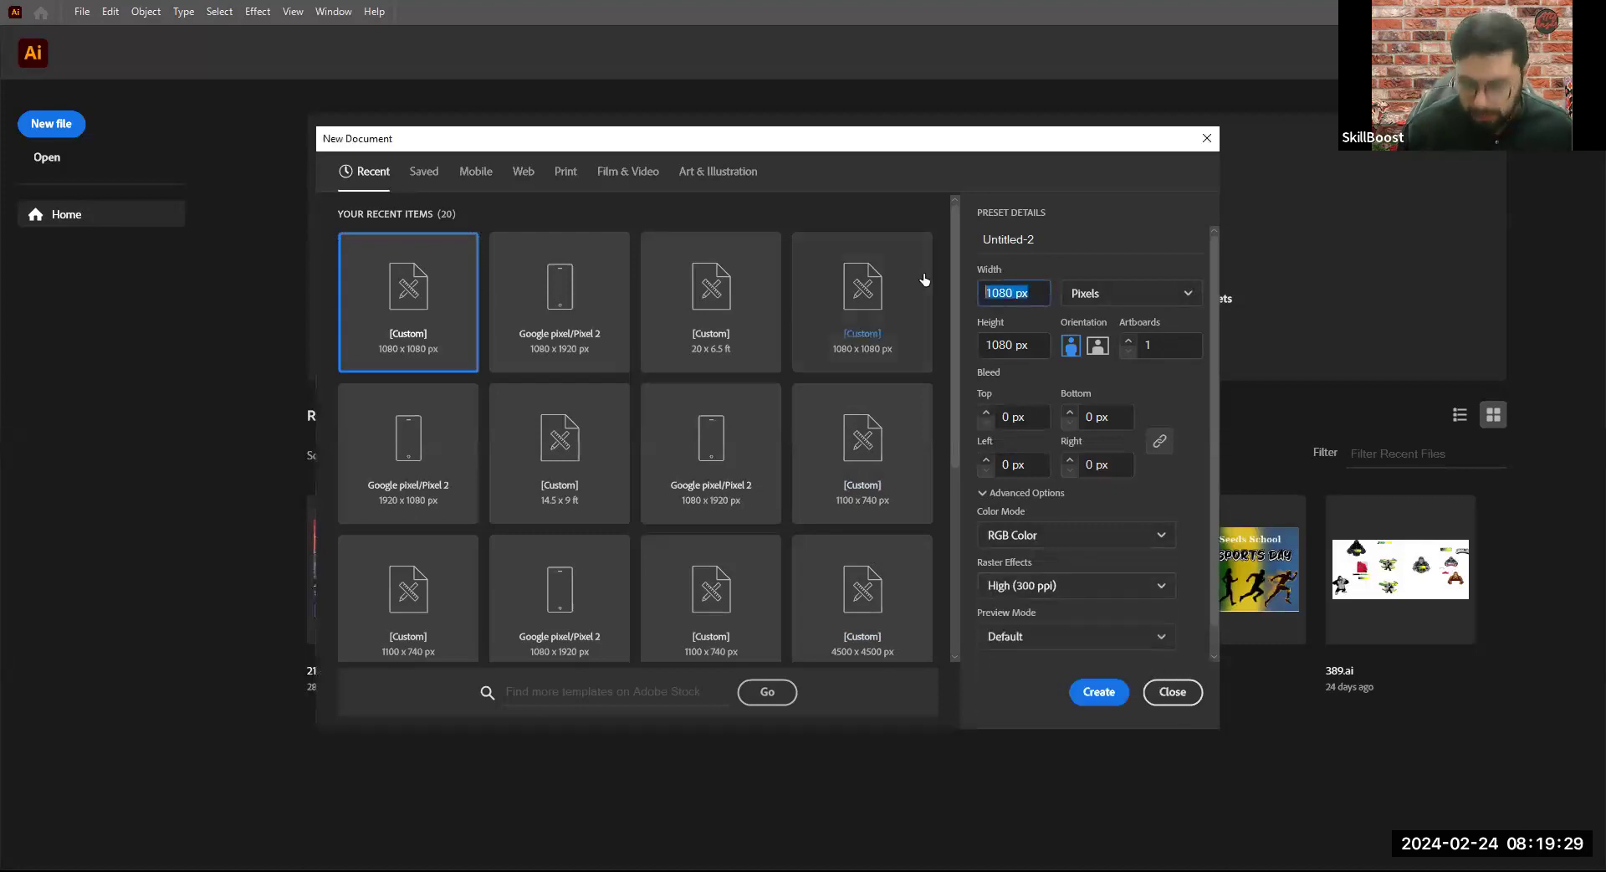
type("1100")
key("Tab")
type("740")
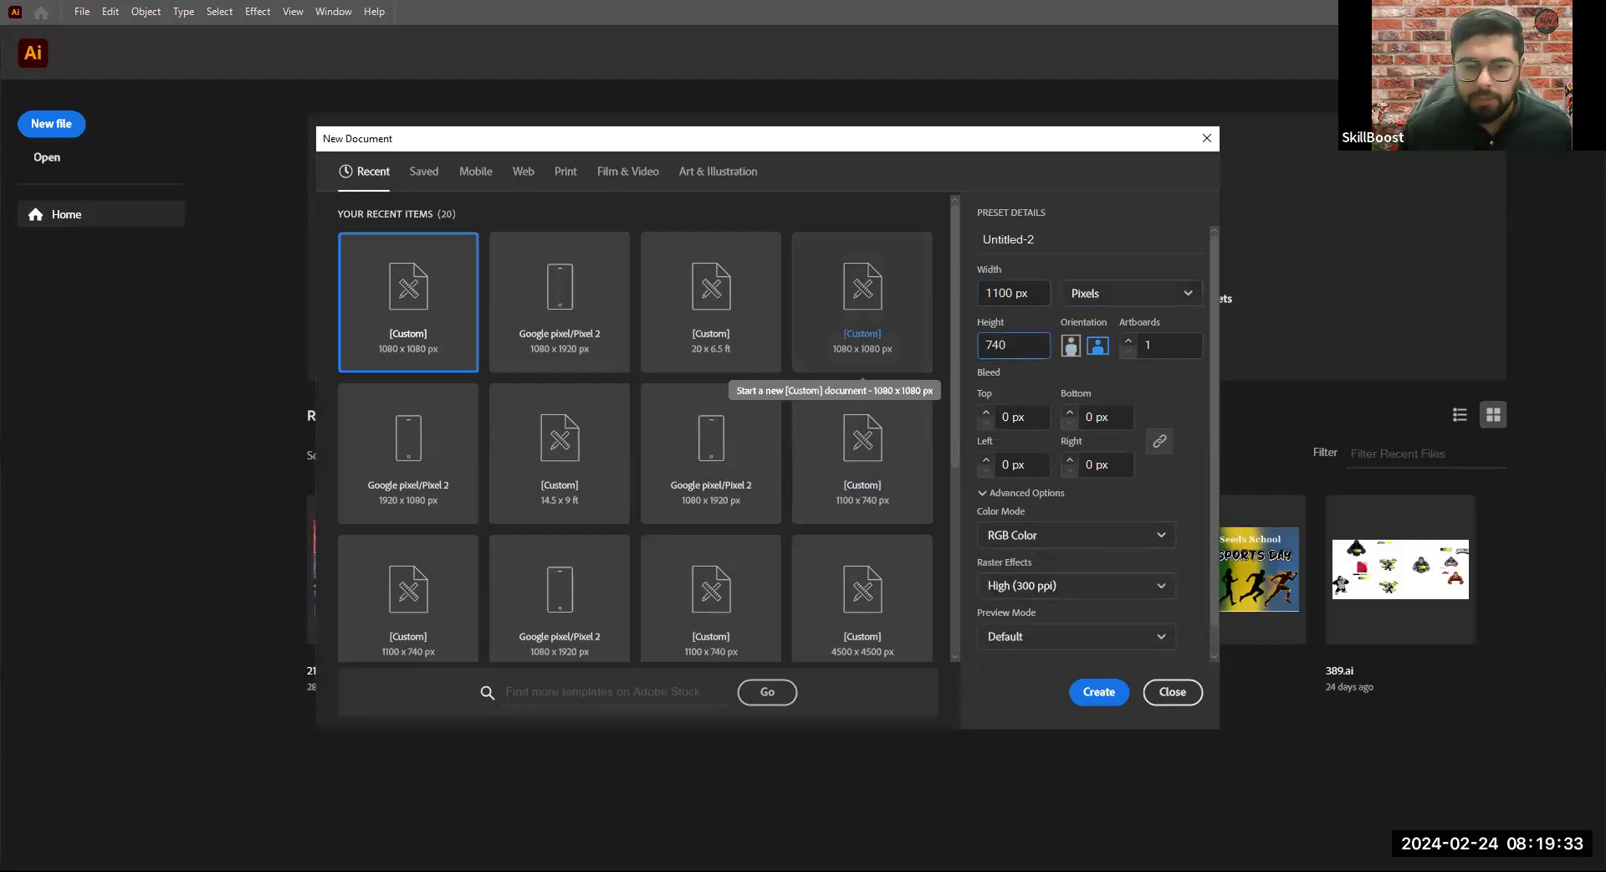
key("Return")
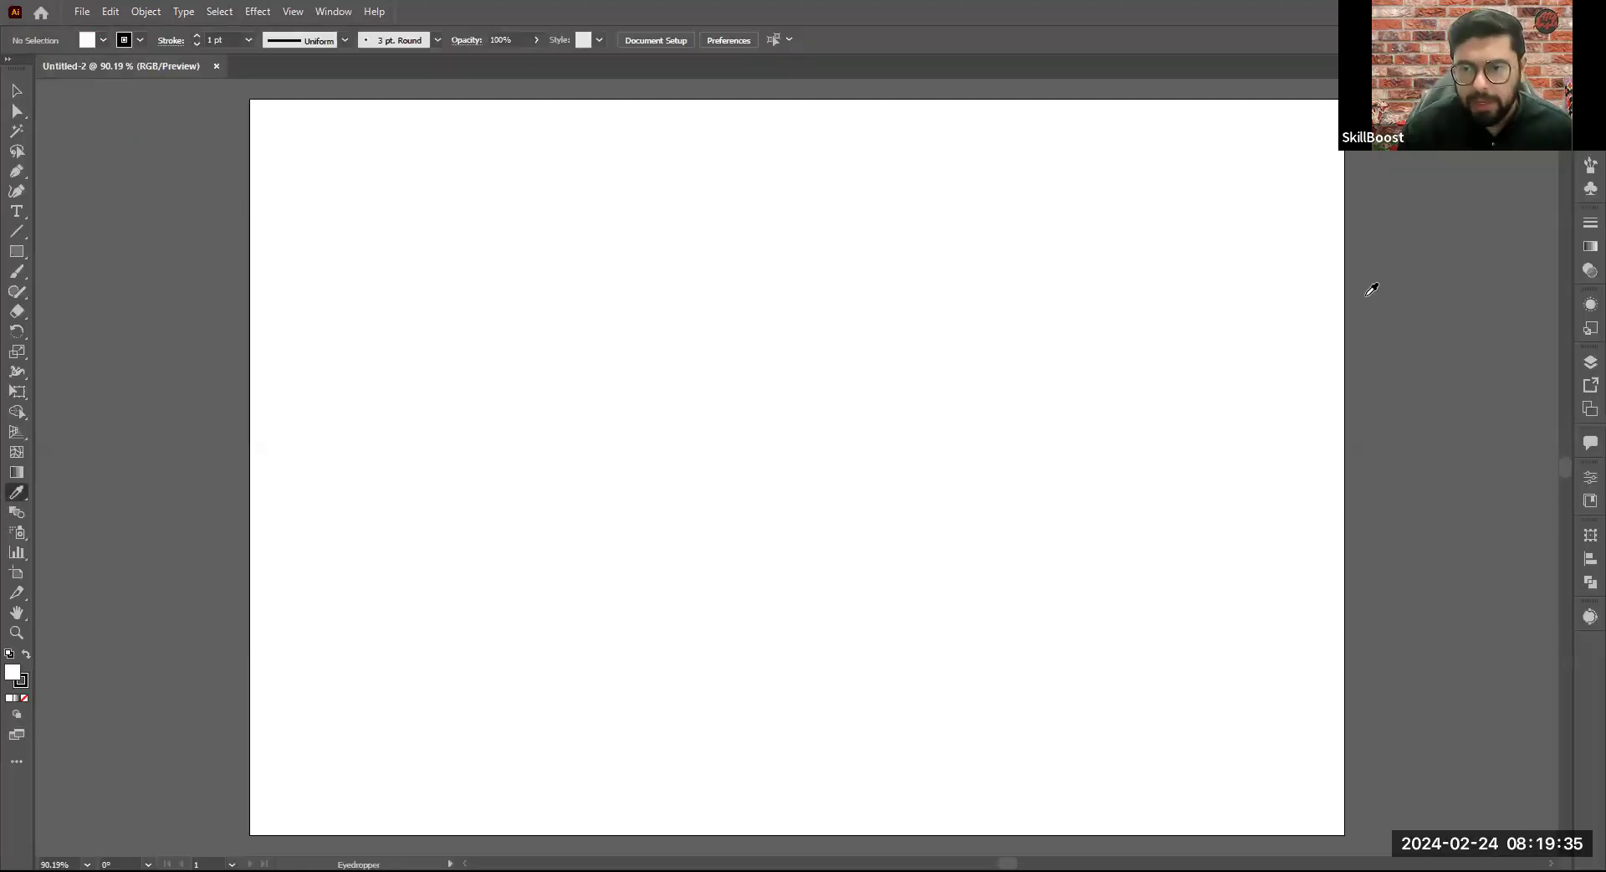
left_click(1371, 289)
key("v")
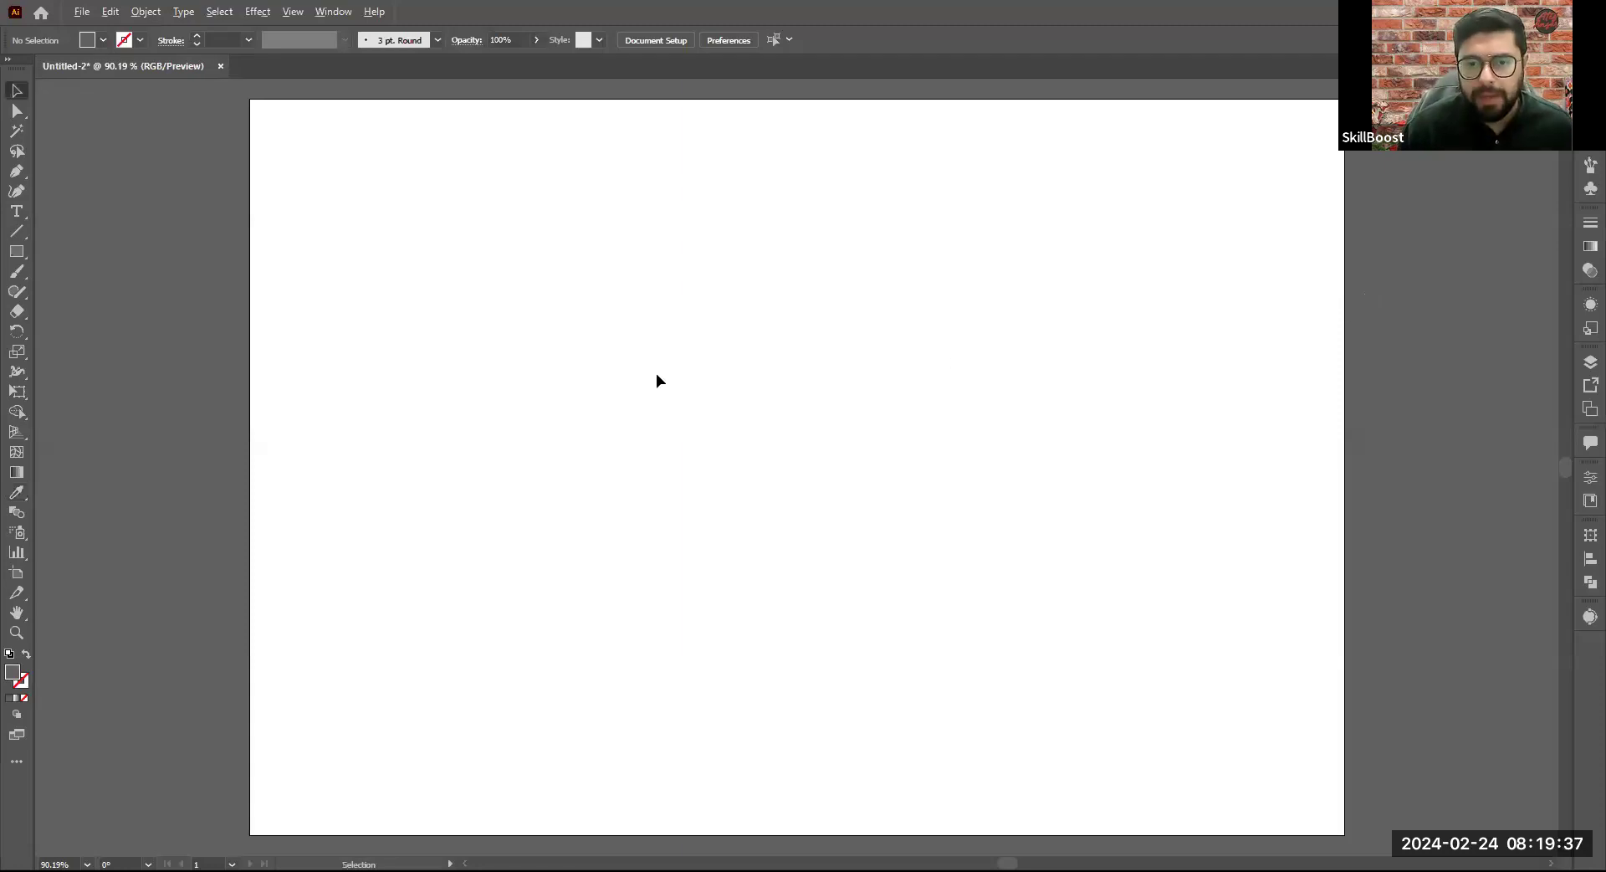
scroll(657, 375, "down", 1)
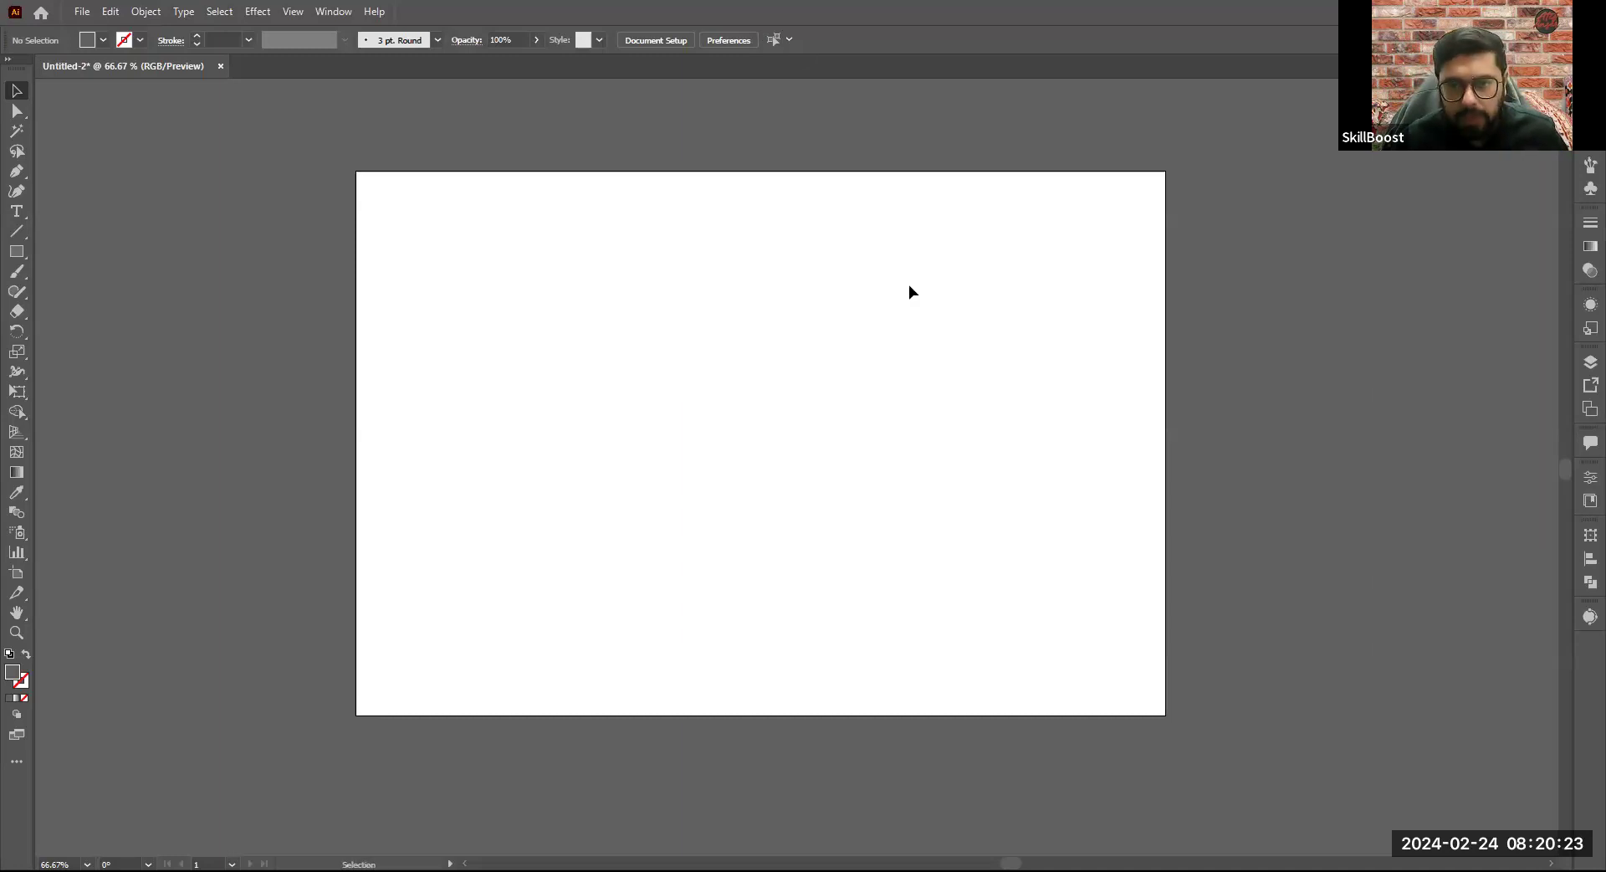
key("ctrl+n")
left_click(1016, 351)
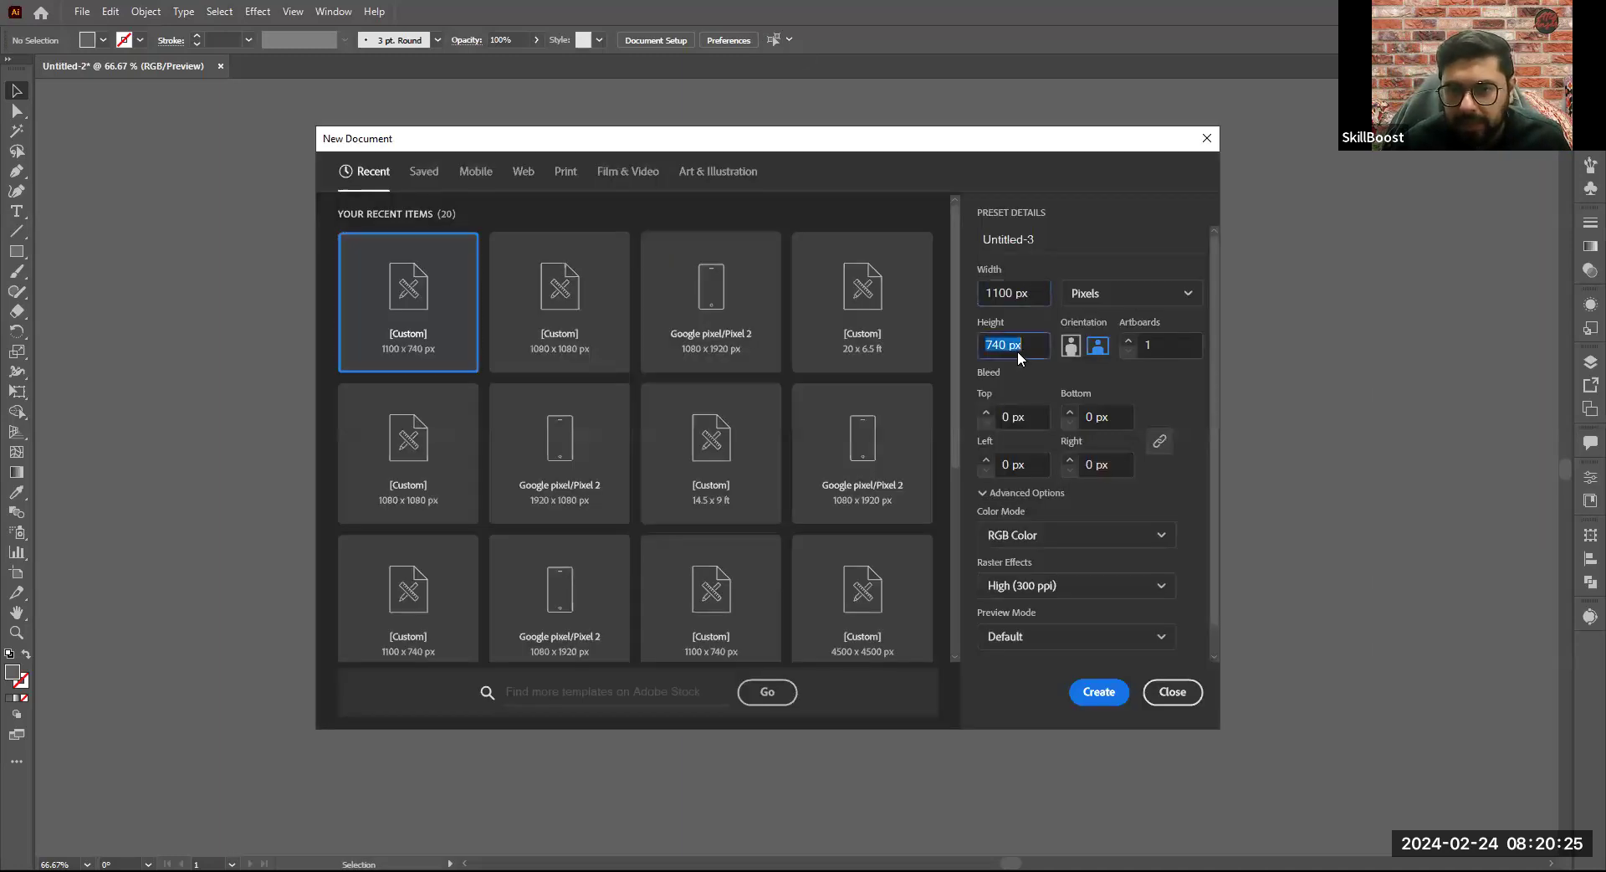
left_click(1037, 292)
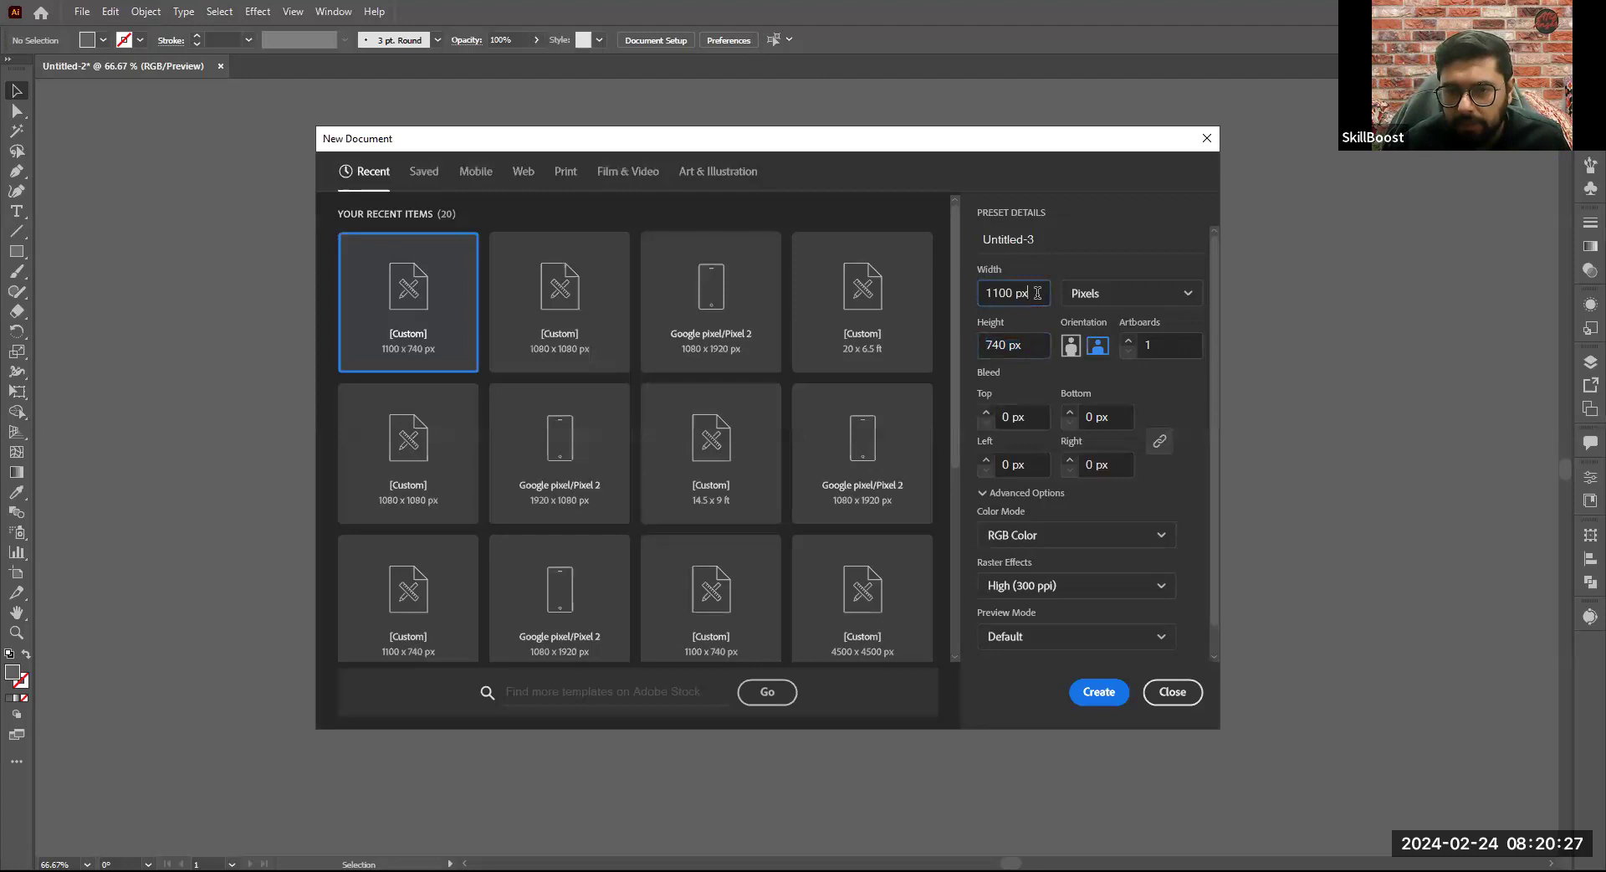
left_click(1024, 345)
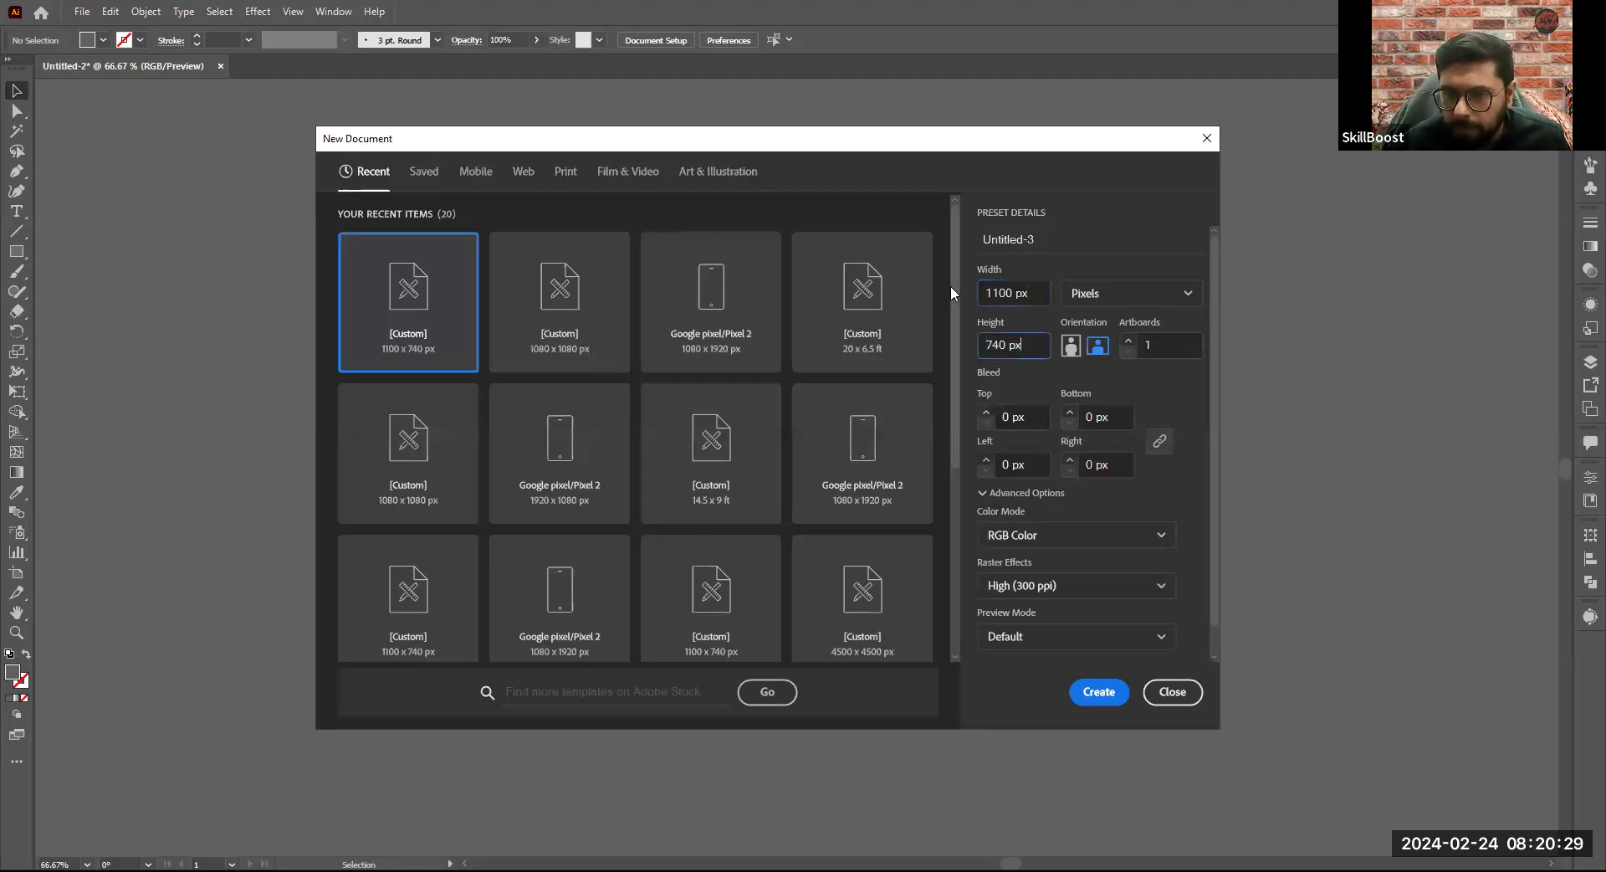
left_click_drag(1033, 294, 959, 354)
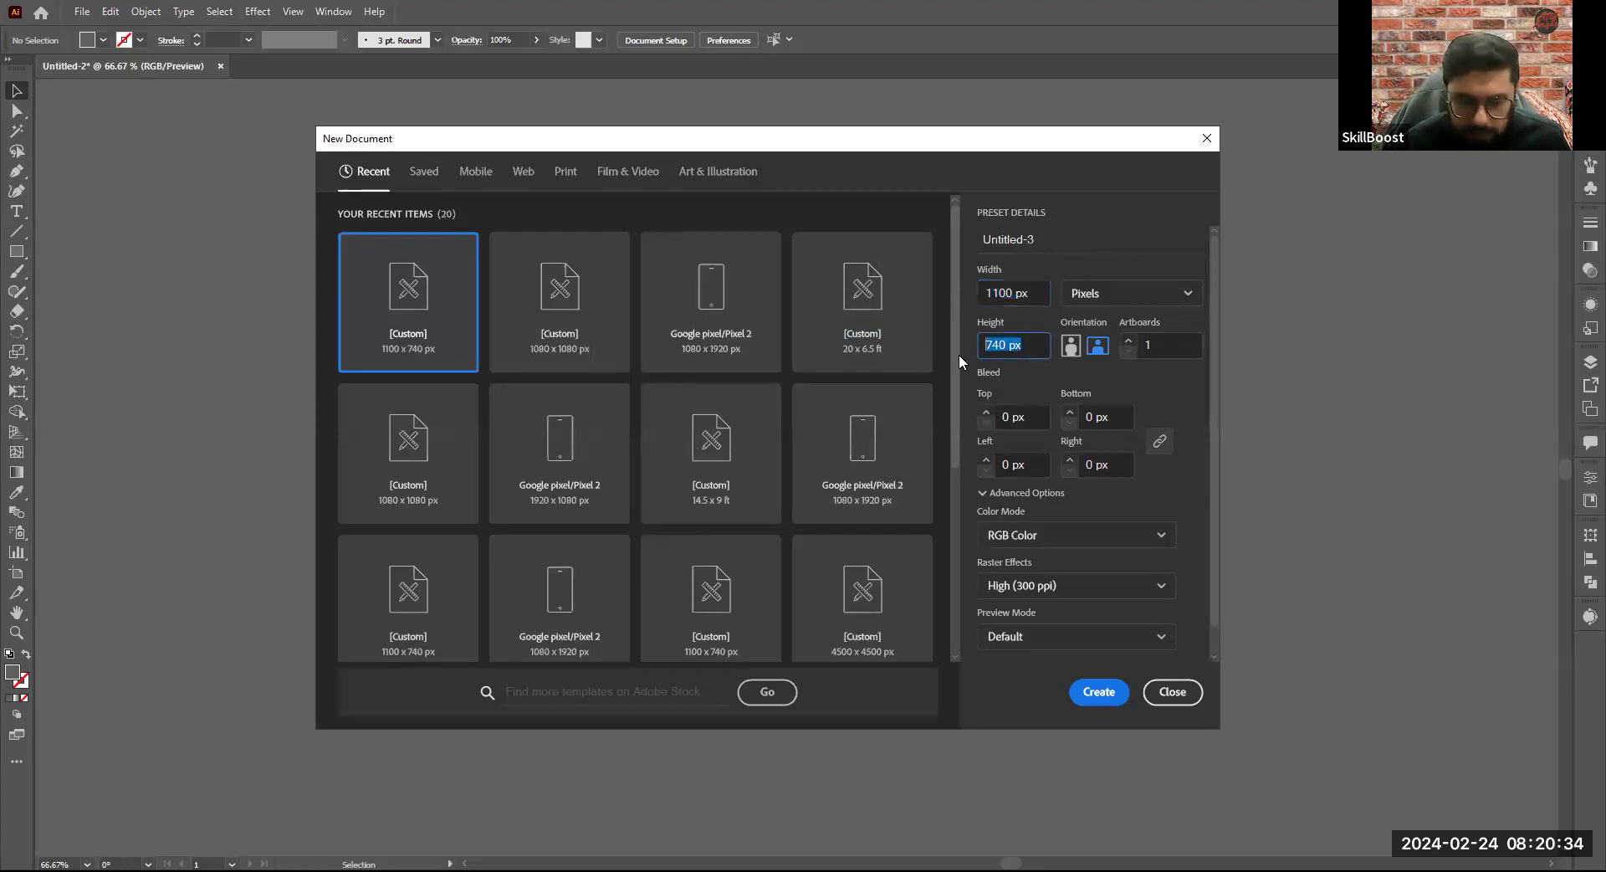
left_click(1037, 348)
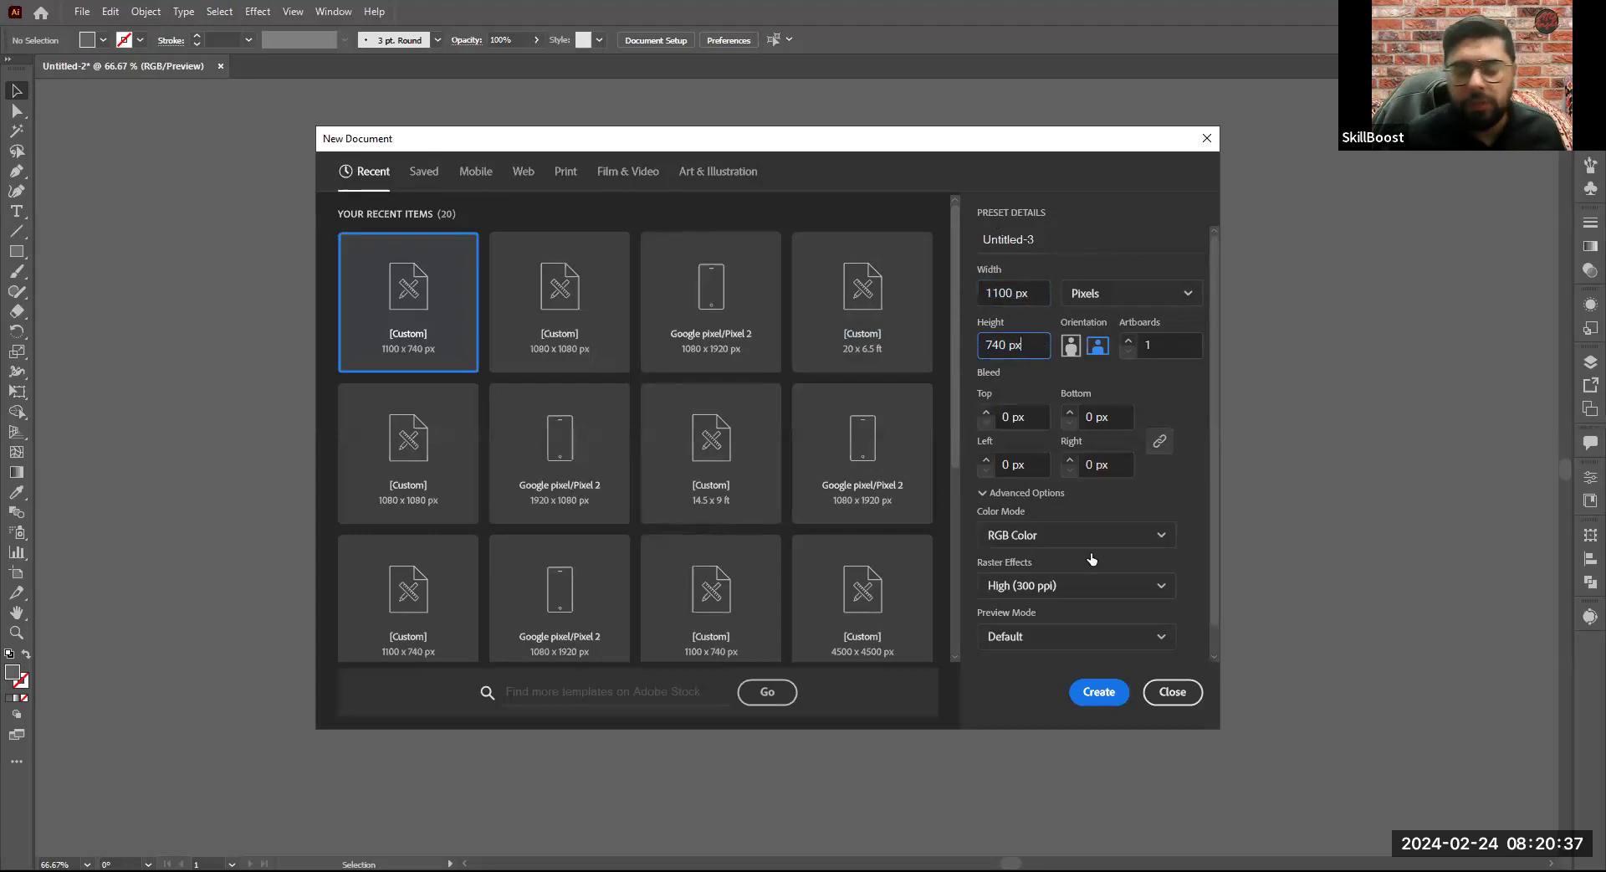
left_click(1155, 691)
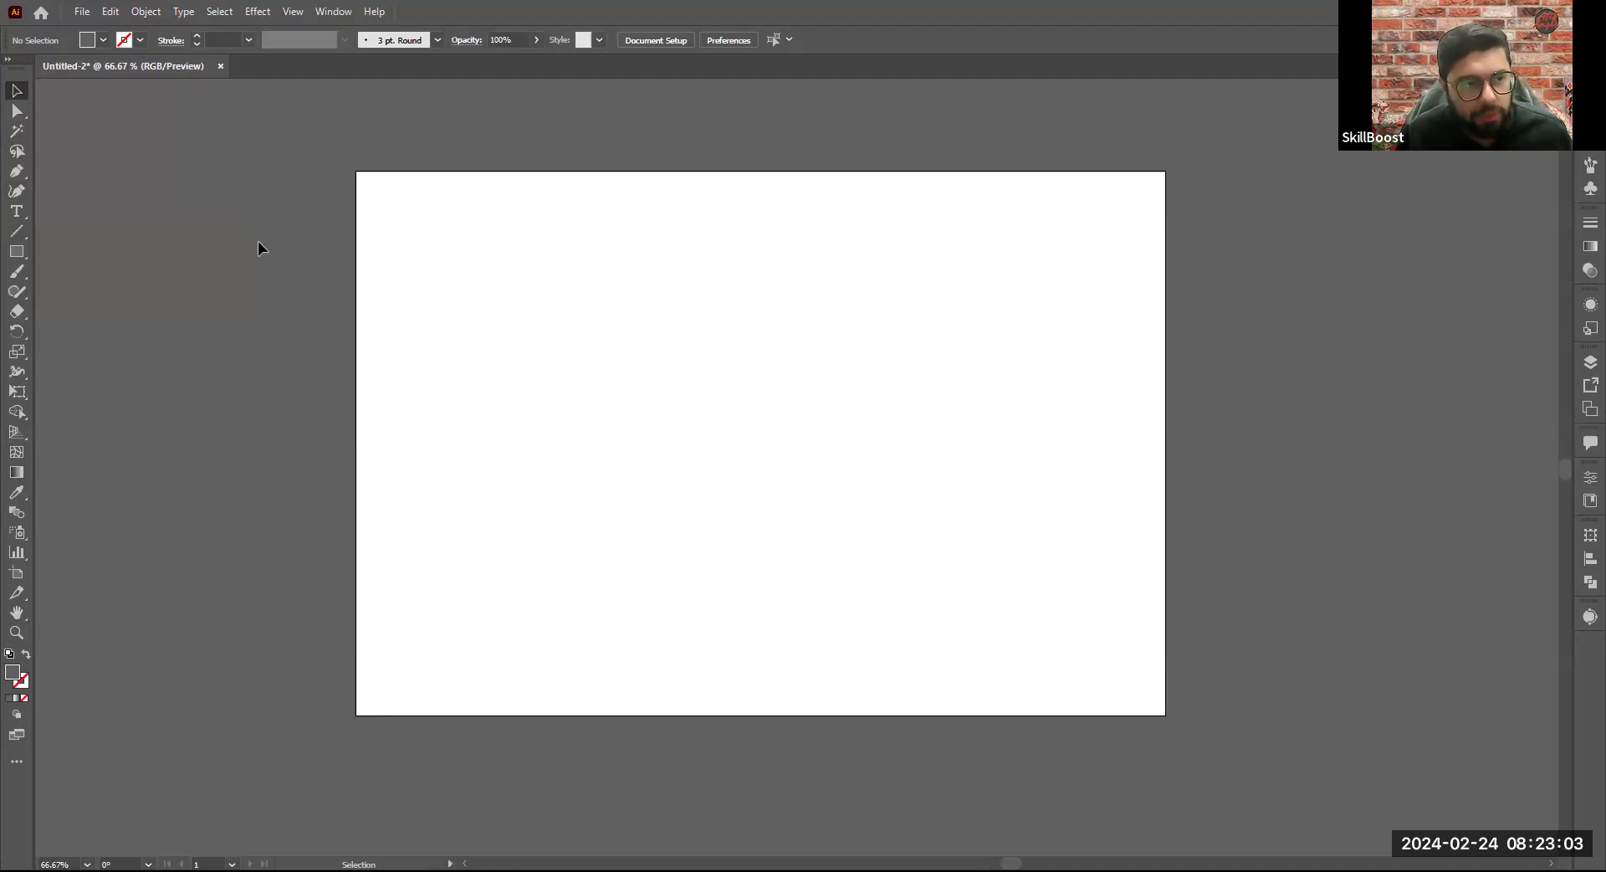
left_click(23, 254)
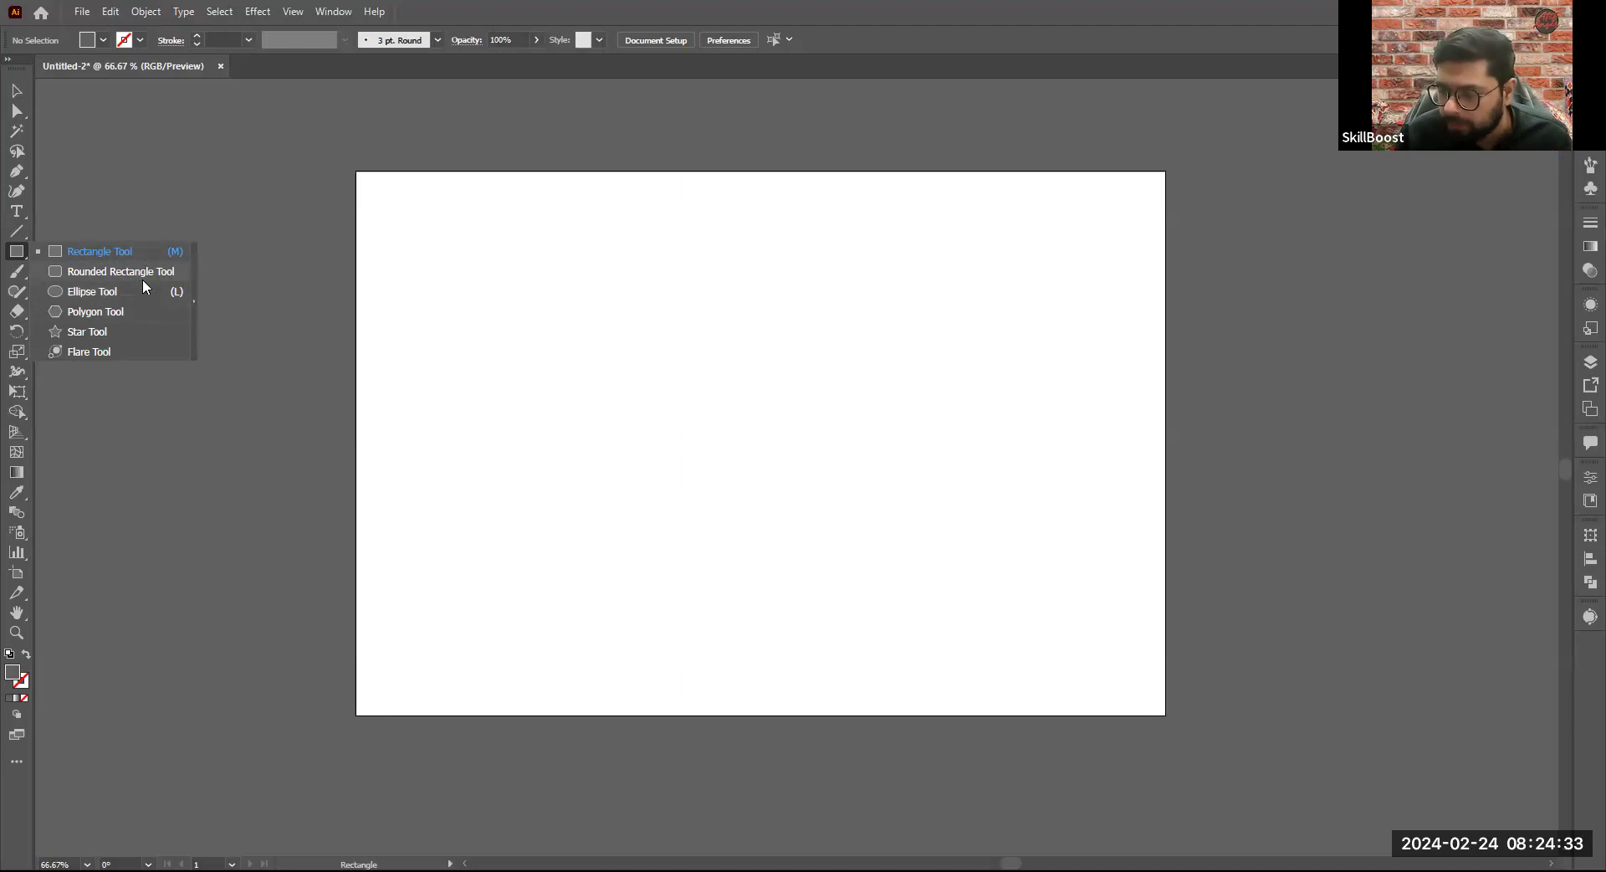
left_click(17, 250)
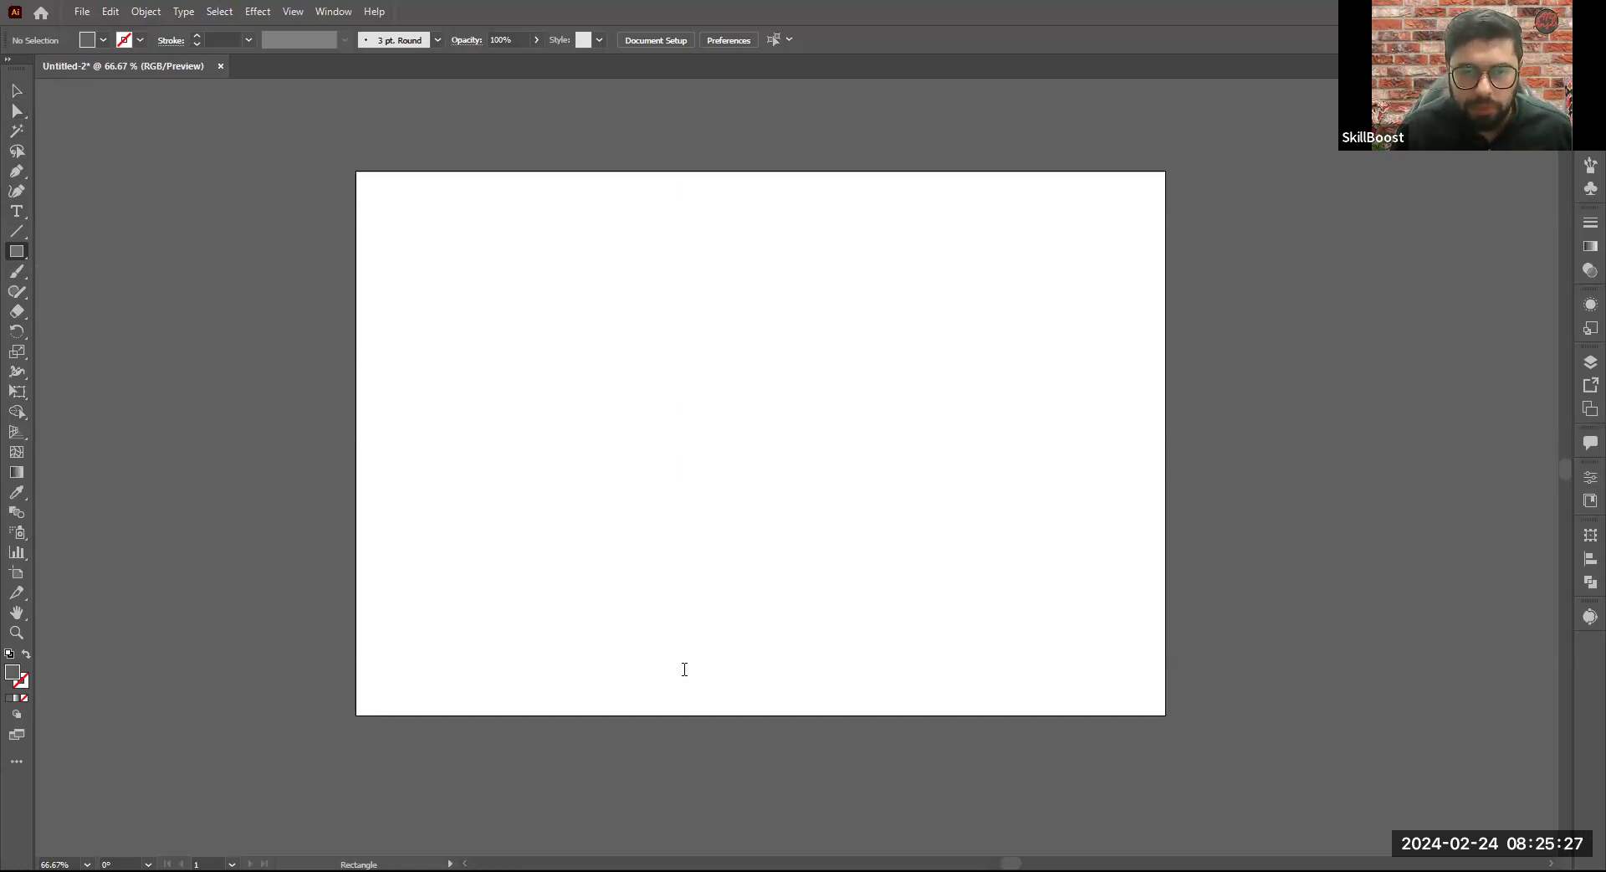
left_click(17, 111)
left_click(16, 90)
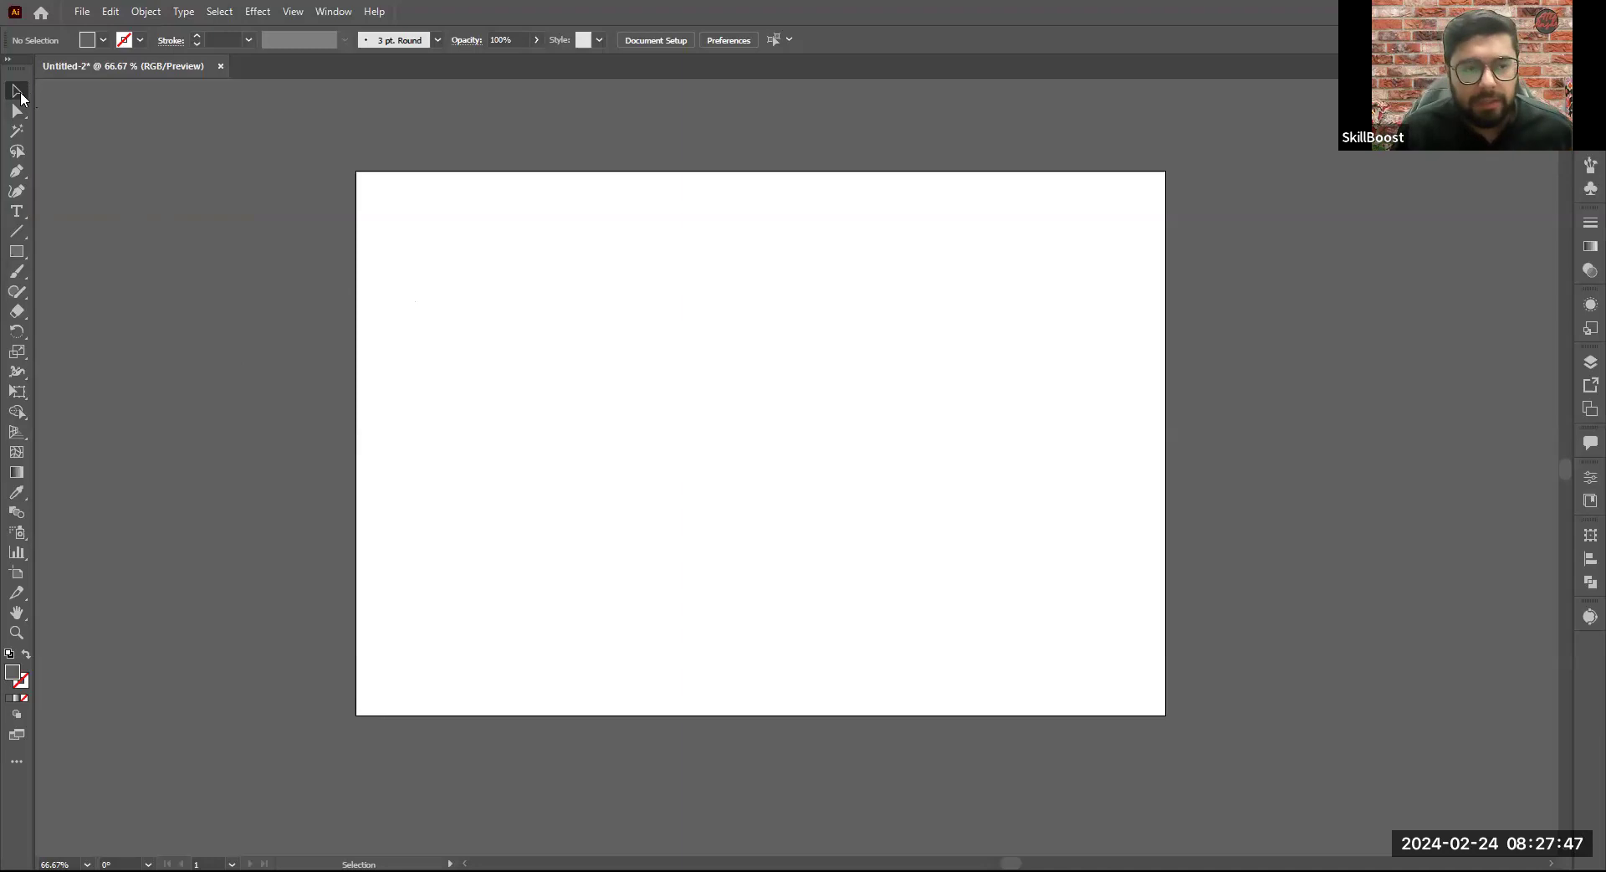
- Draw a grey rectangle about 461 by 397 px near the middle of the artboard
left_click(17, 252)
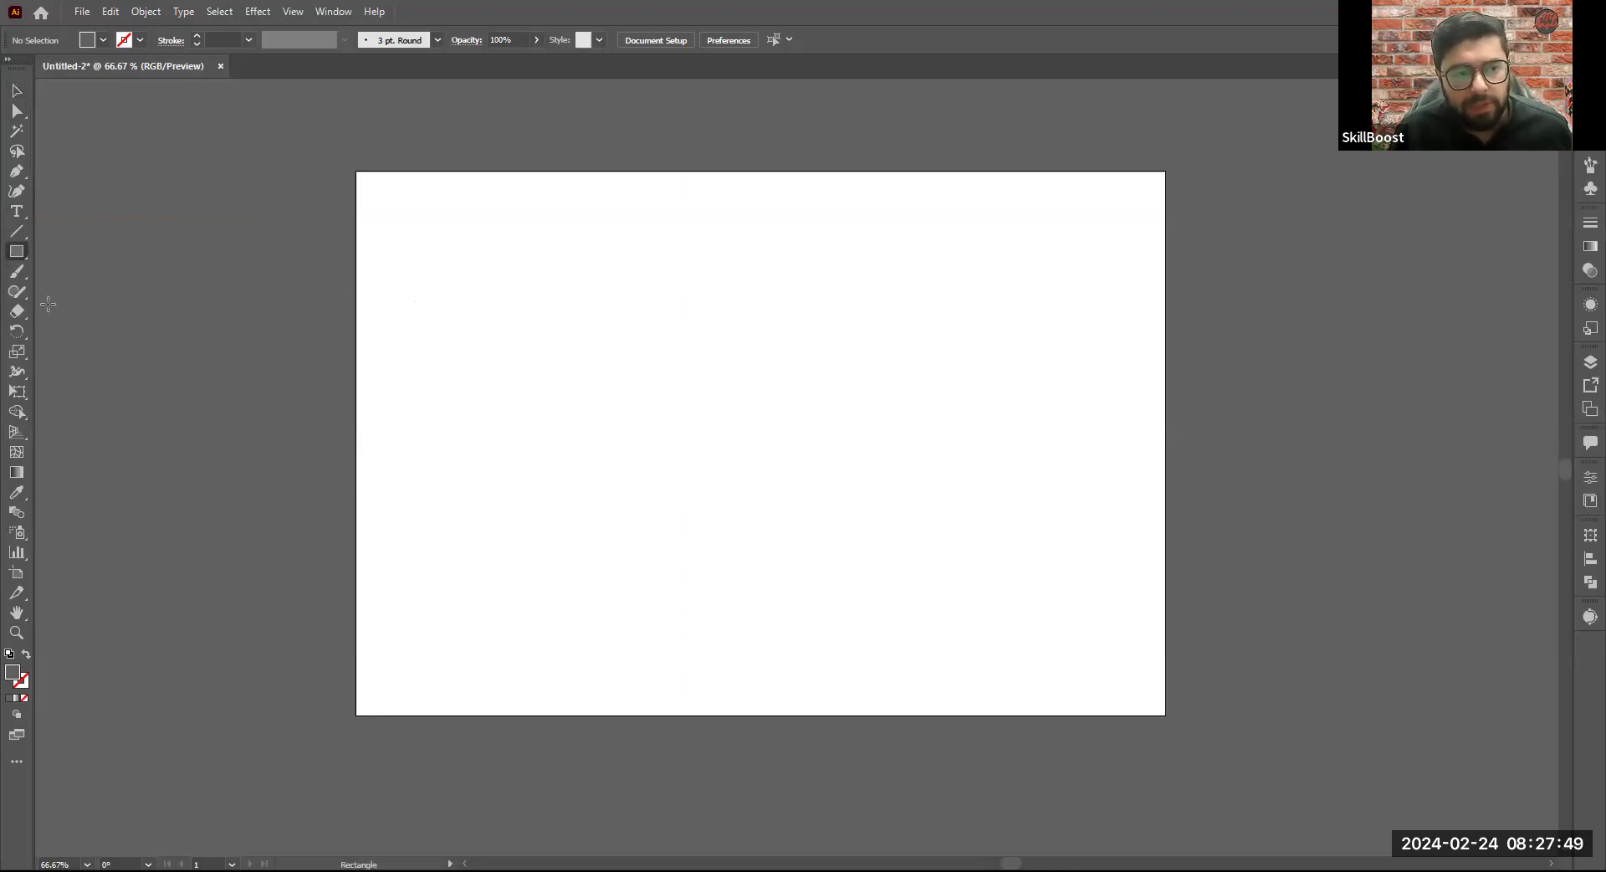
left_click(16, 253)
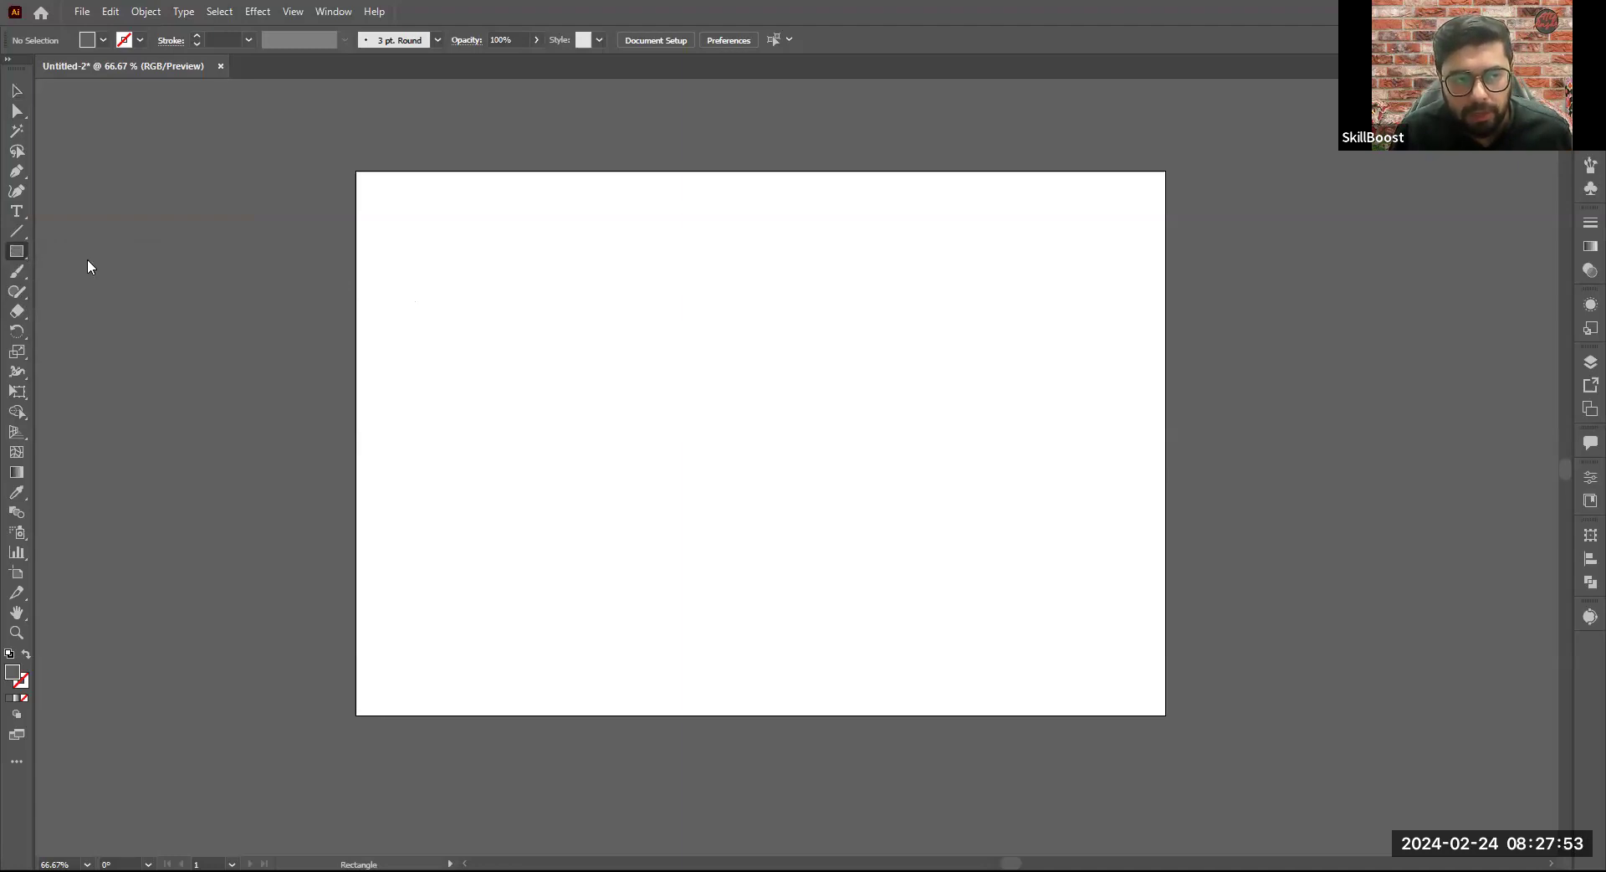
left_click(10, 252)
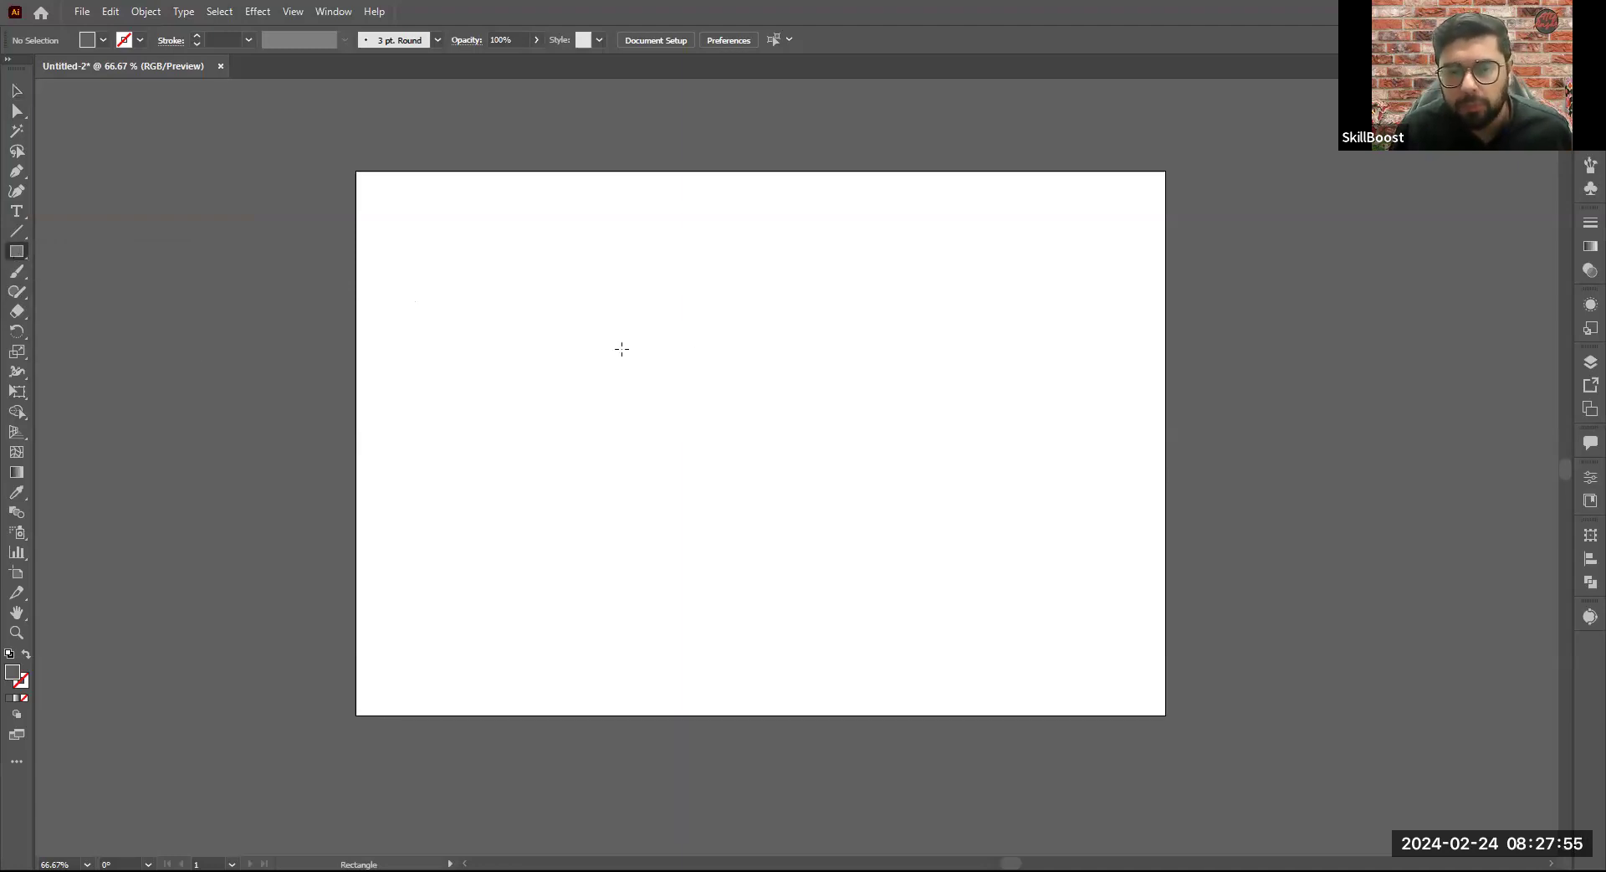
left_click_drag(548, 324, 887, 616)
- Add the text "Click and Drag" above the rectangle and scale it up to about 128 pt
left_click(16, 211)
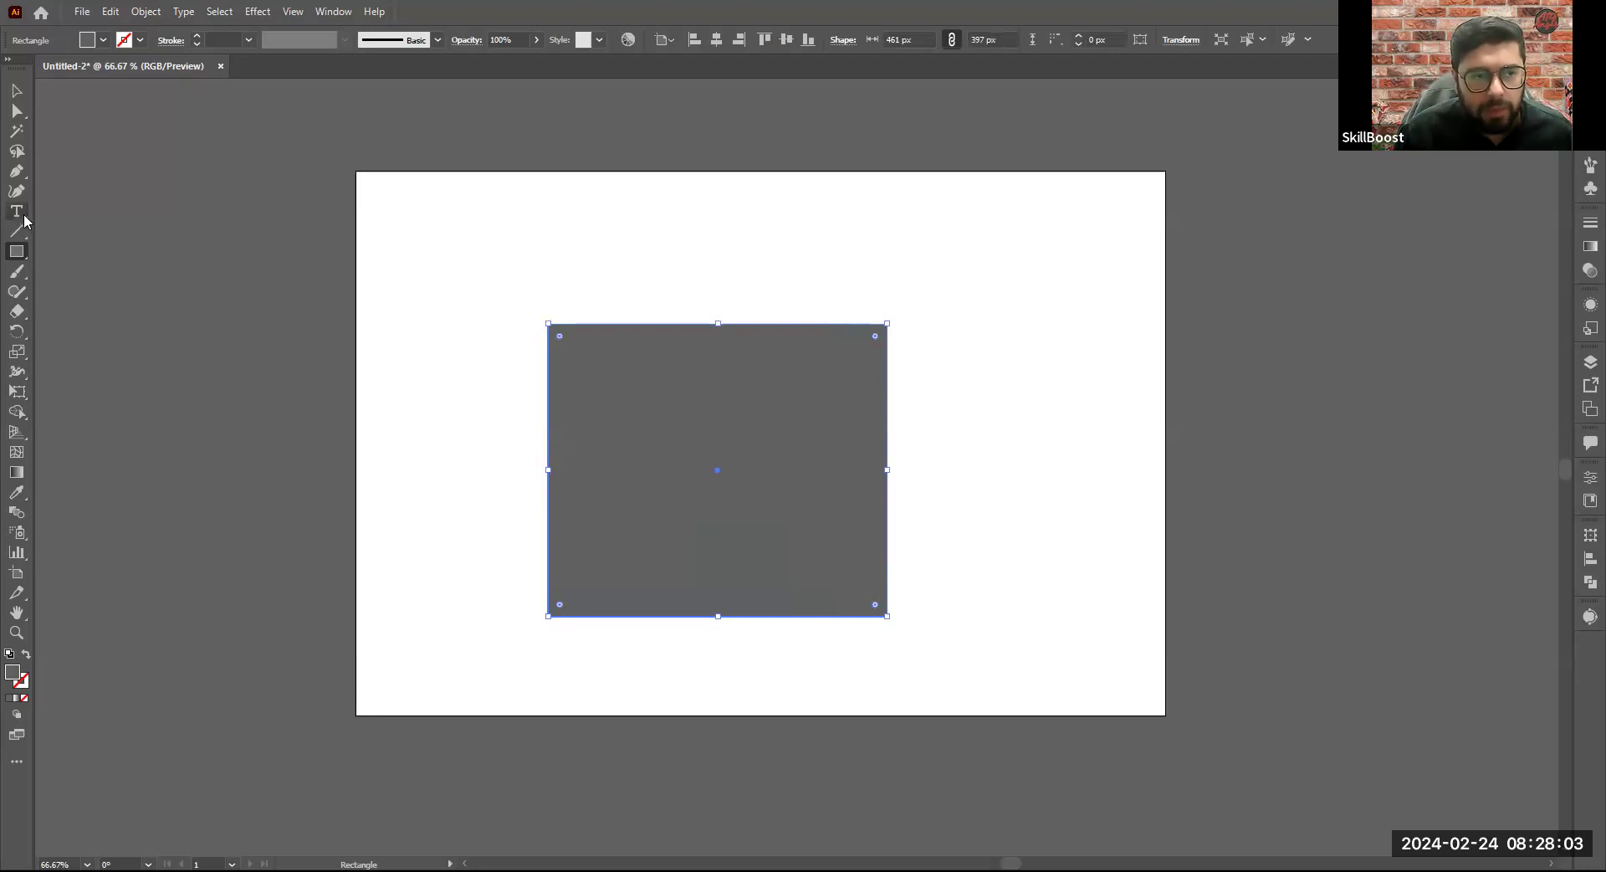
left_click(517, 268)
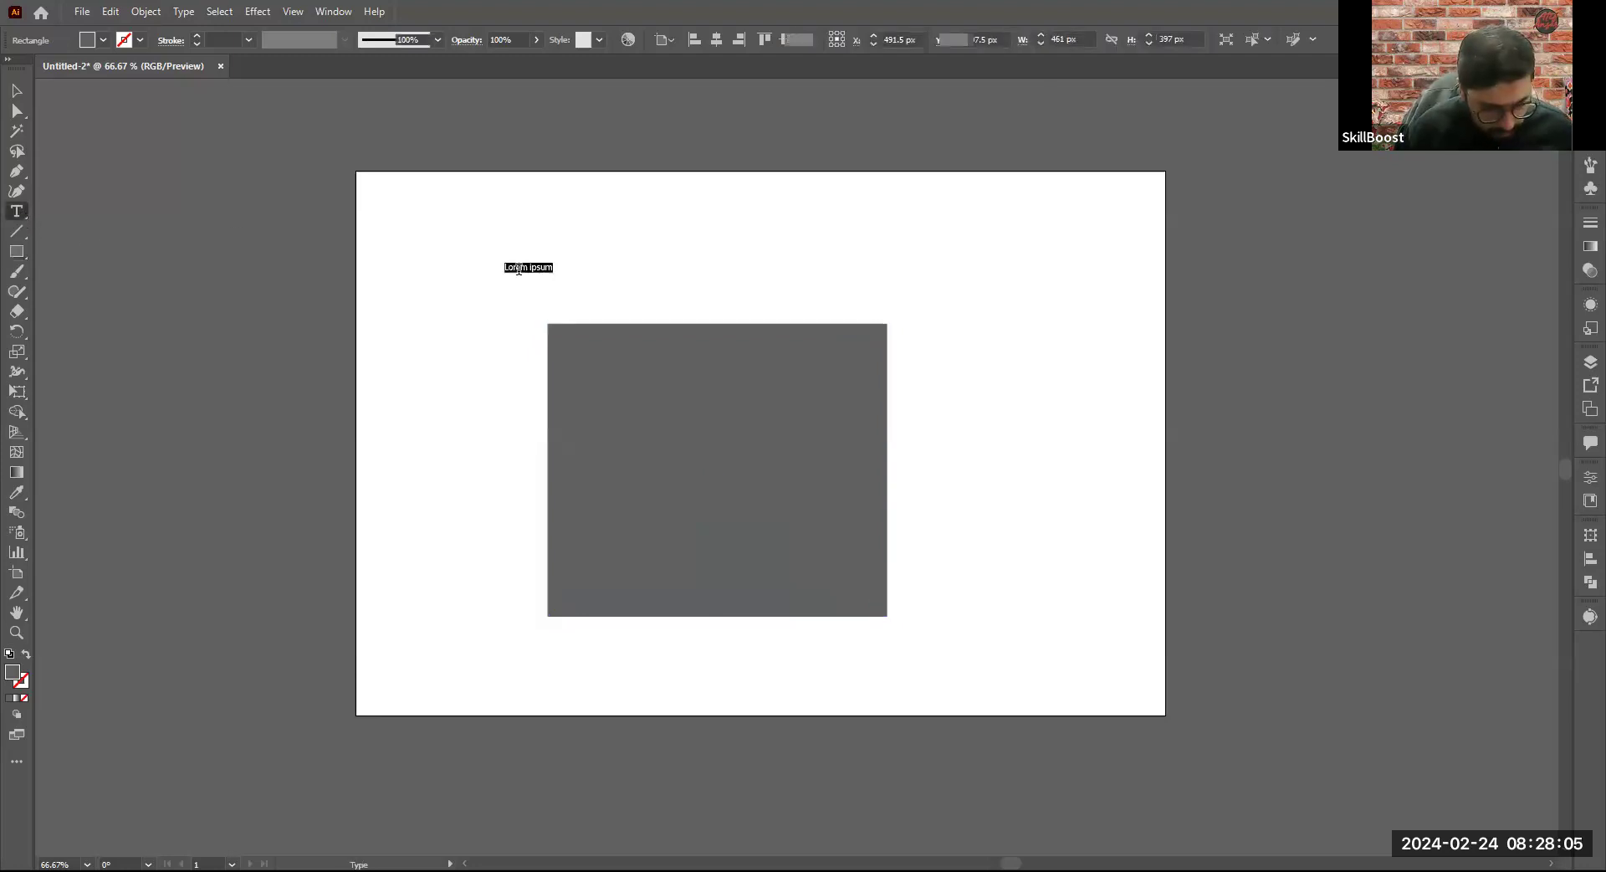
type("Click and Dr")
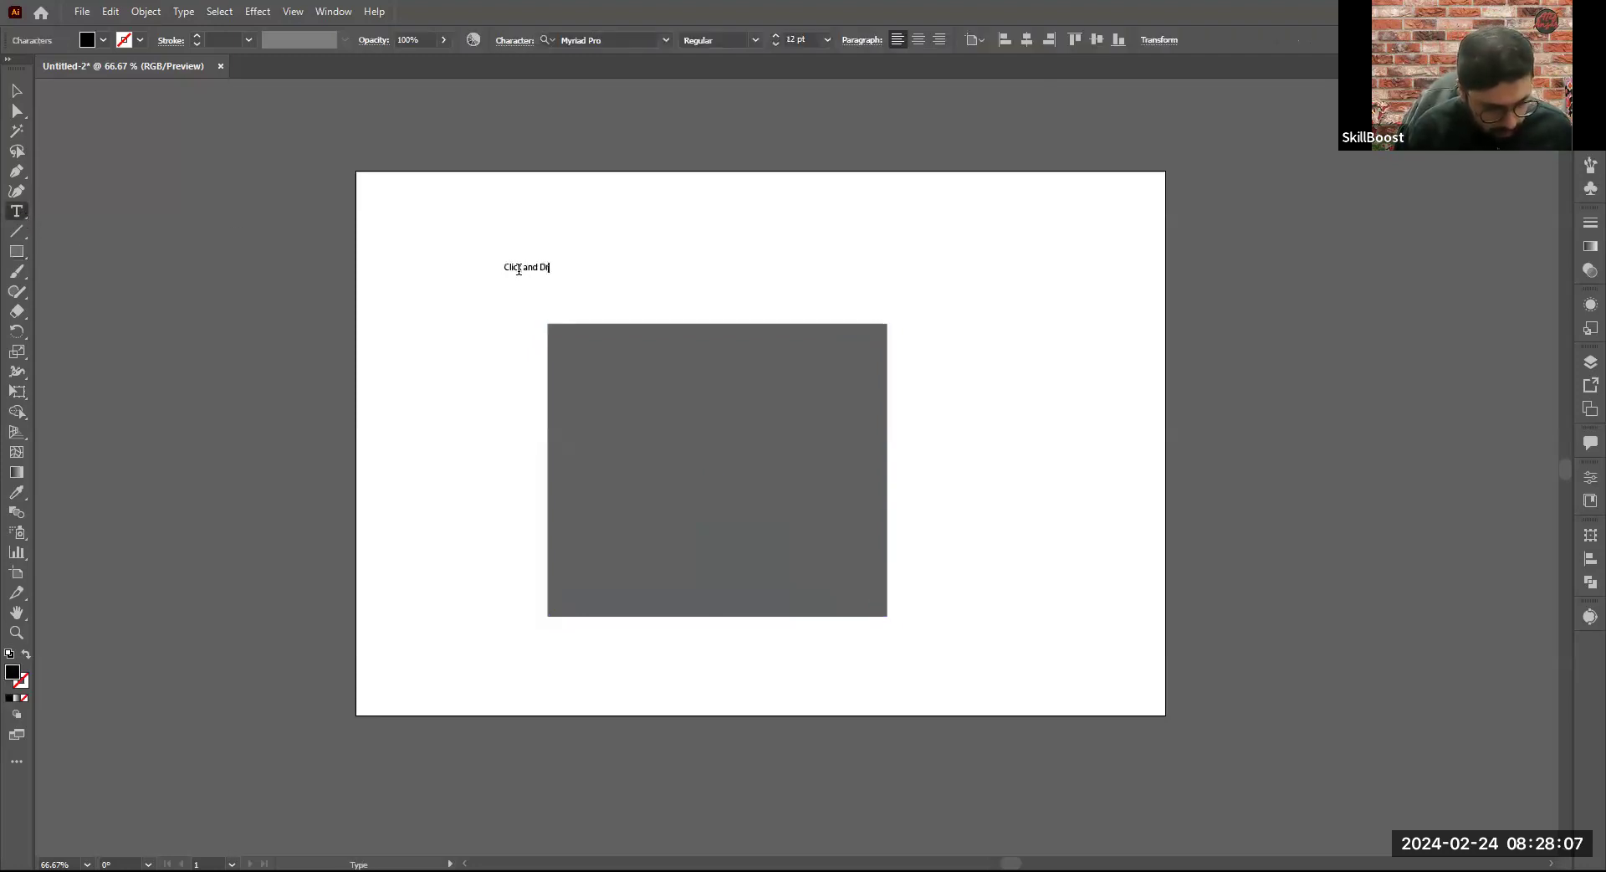
type("ag")
key("Escape")
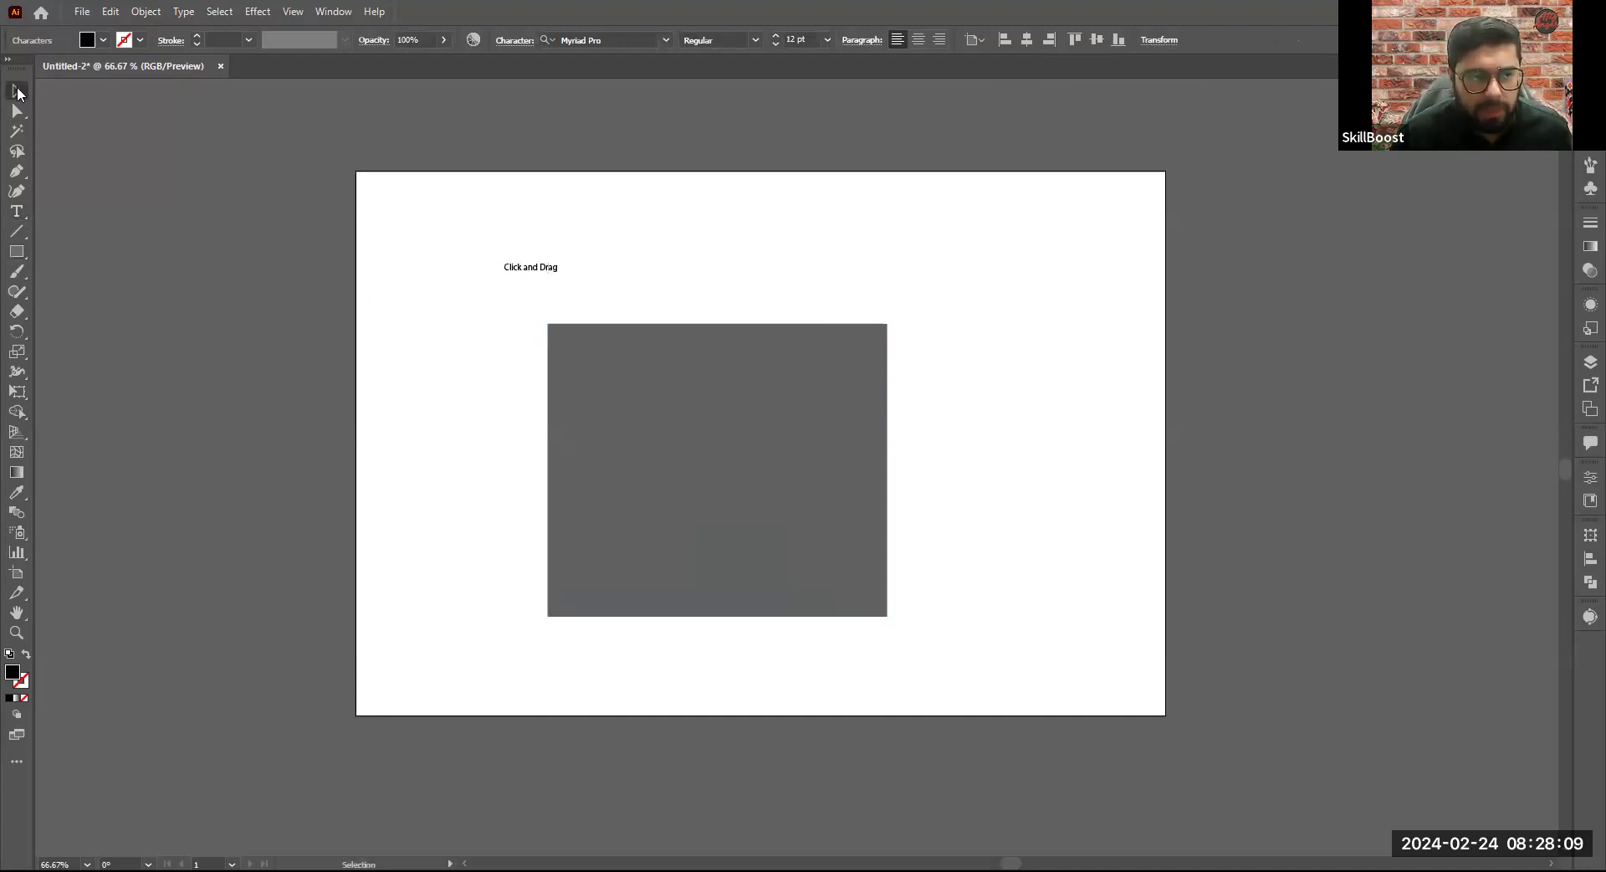
left_click_drag(637, 328, 832, 439)
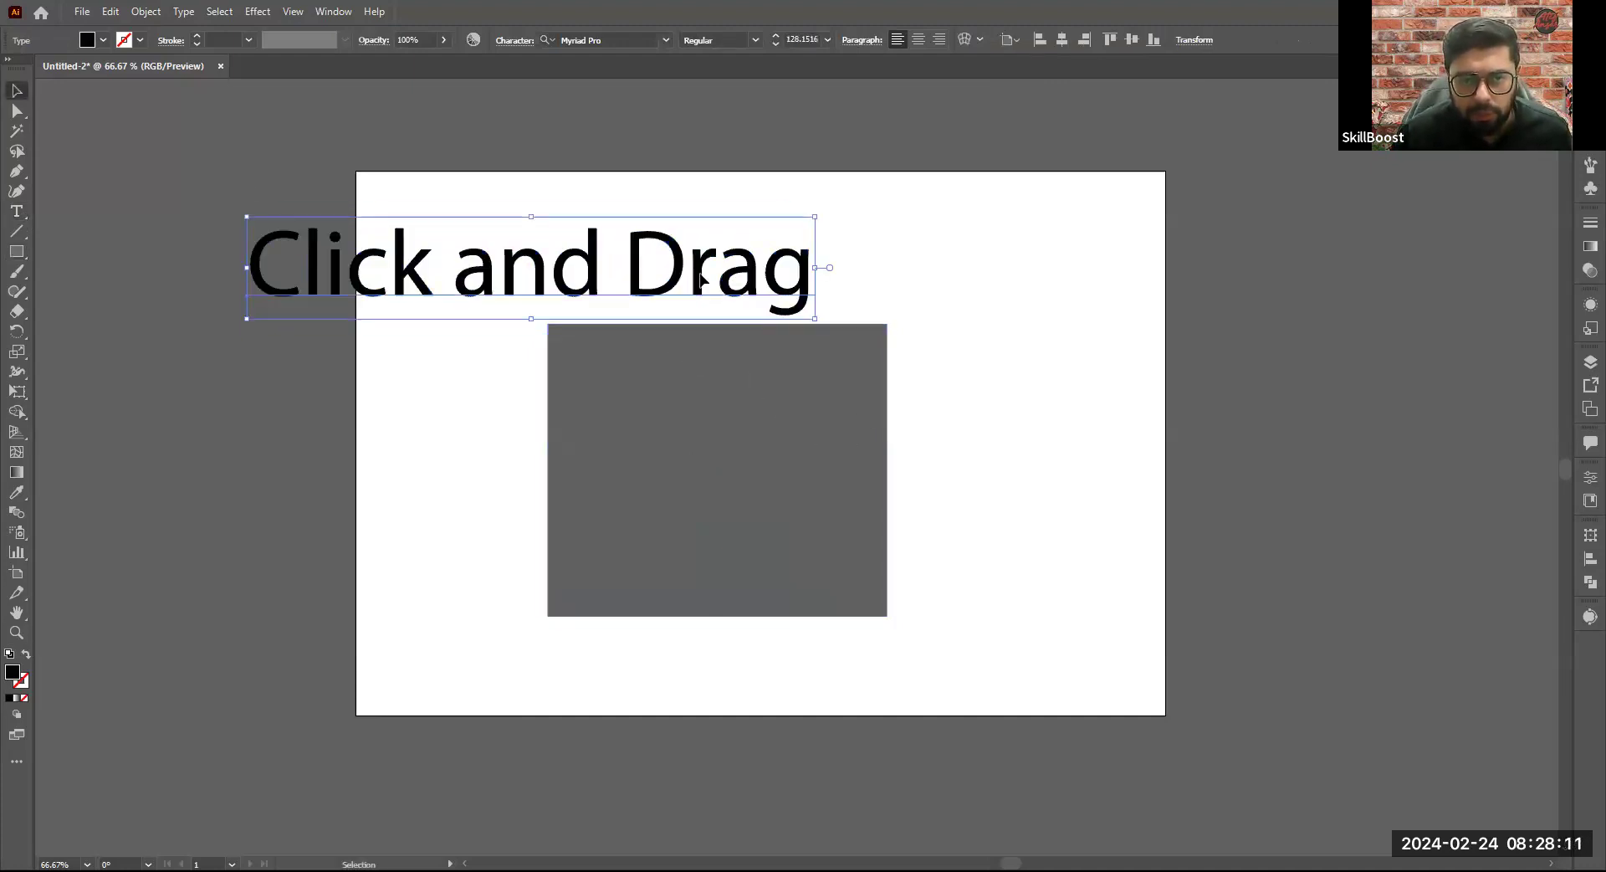
- Place the "Click and Drag" text in the upper part of the artboard and move the grey rectangle down below it
left_click_drag(702, 279, 921, 254)
left_click_drag(843, 391, 843, 471)
left_click_drag(798, 282, 796, 337)
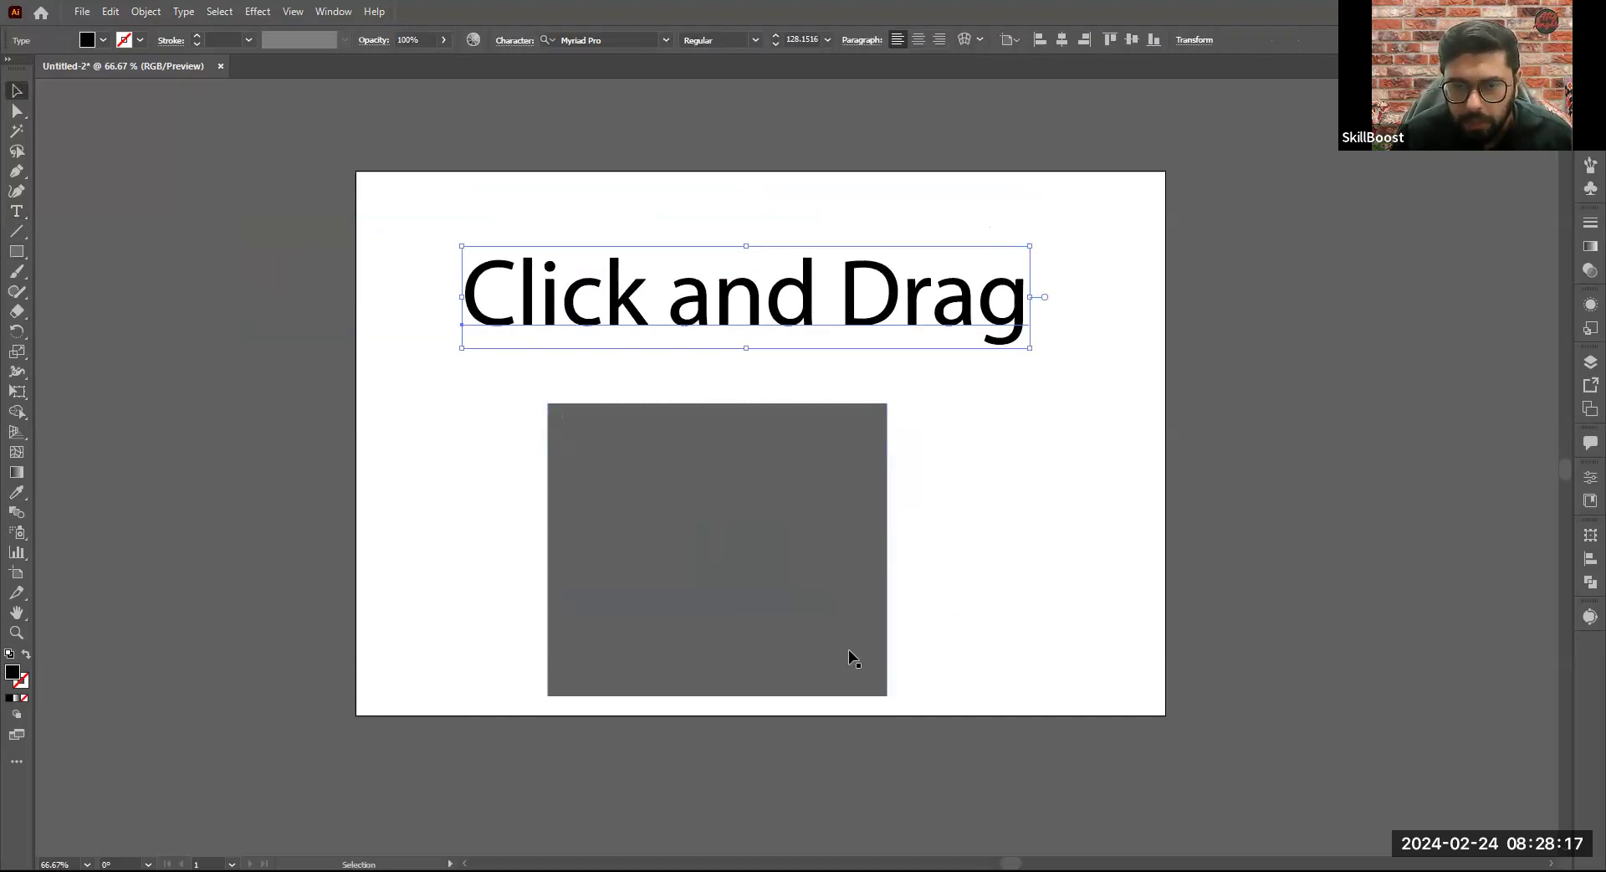
left_click(1013, 459)
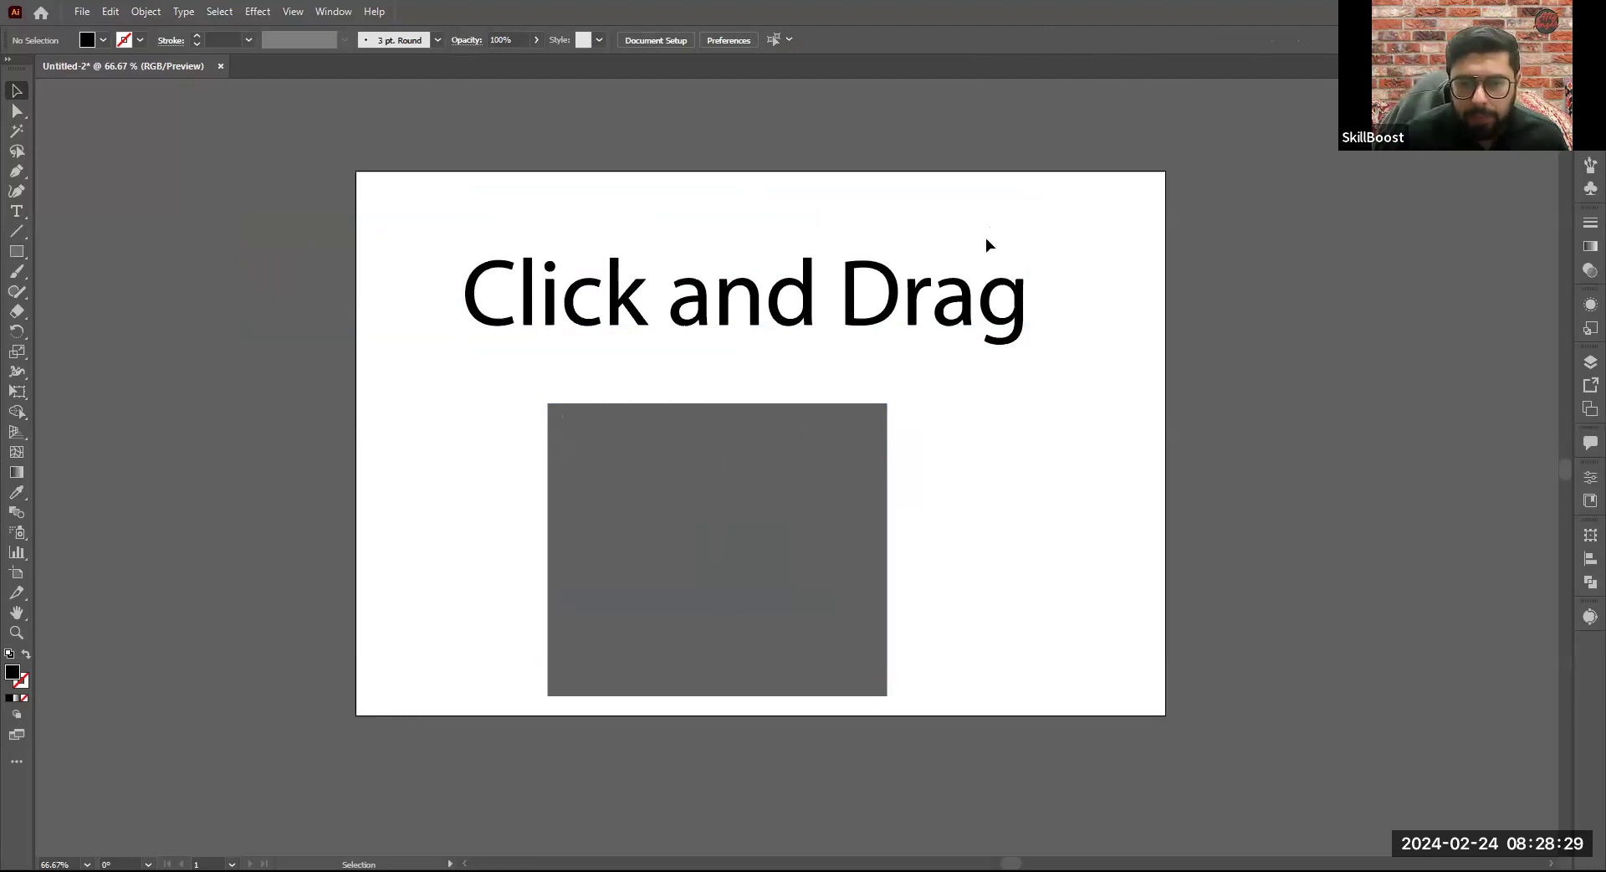
- Delete the grey rectangle and redraw it twice below the text, first about 462 by 331 px, replaced by one about 595 by 437 px
left_click(762, 502)
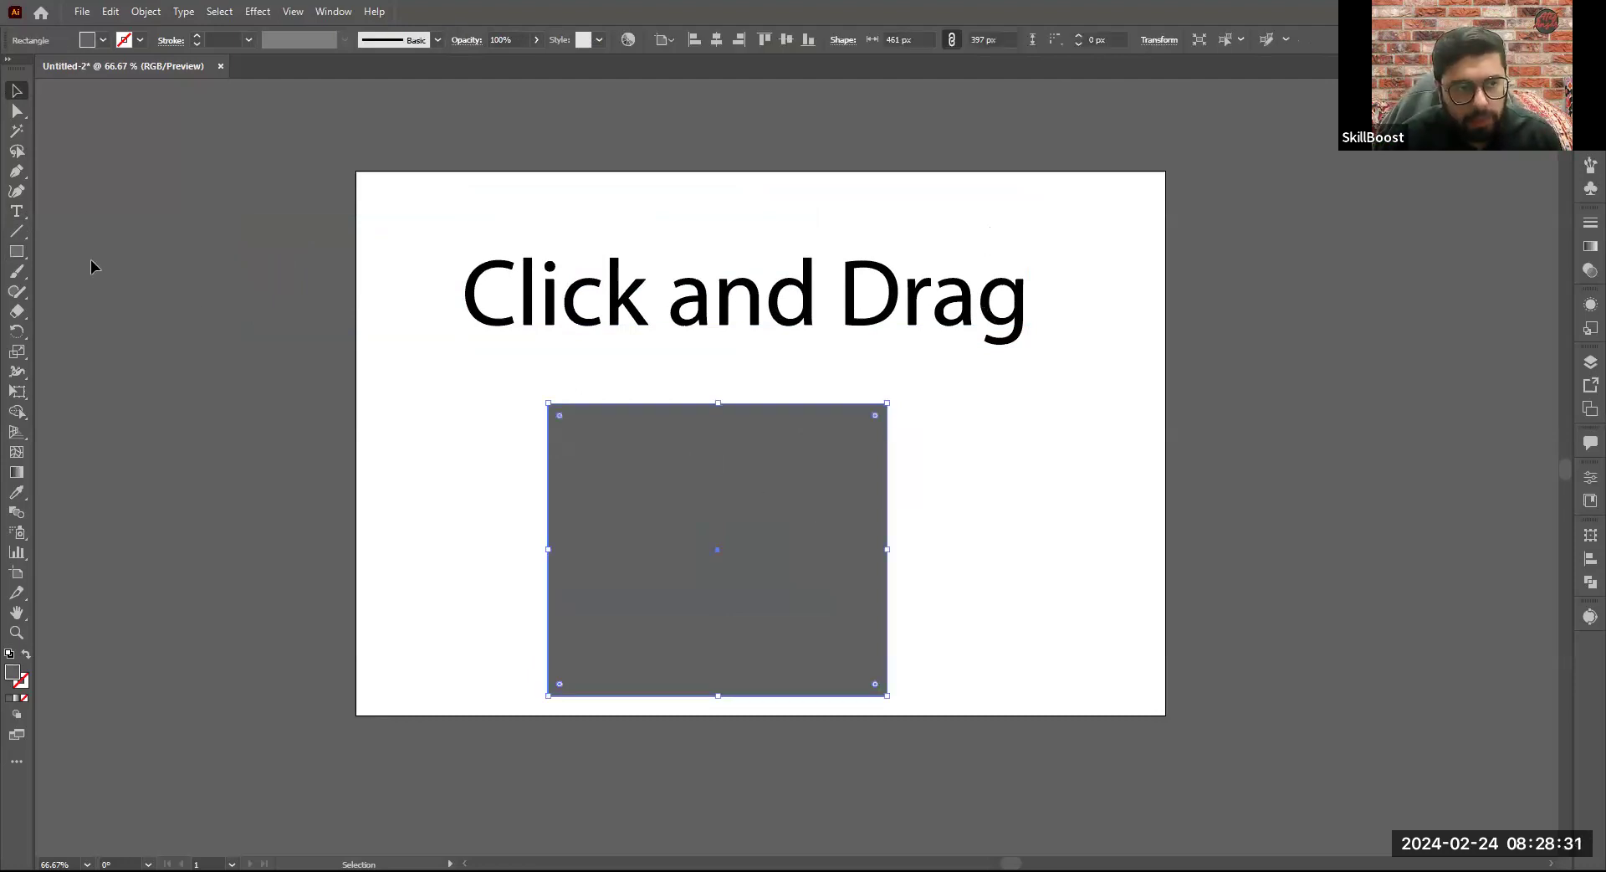
key("Delete")
key("m")
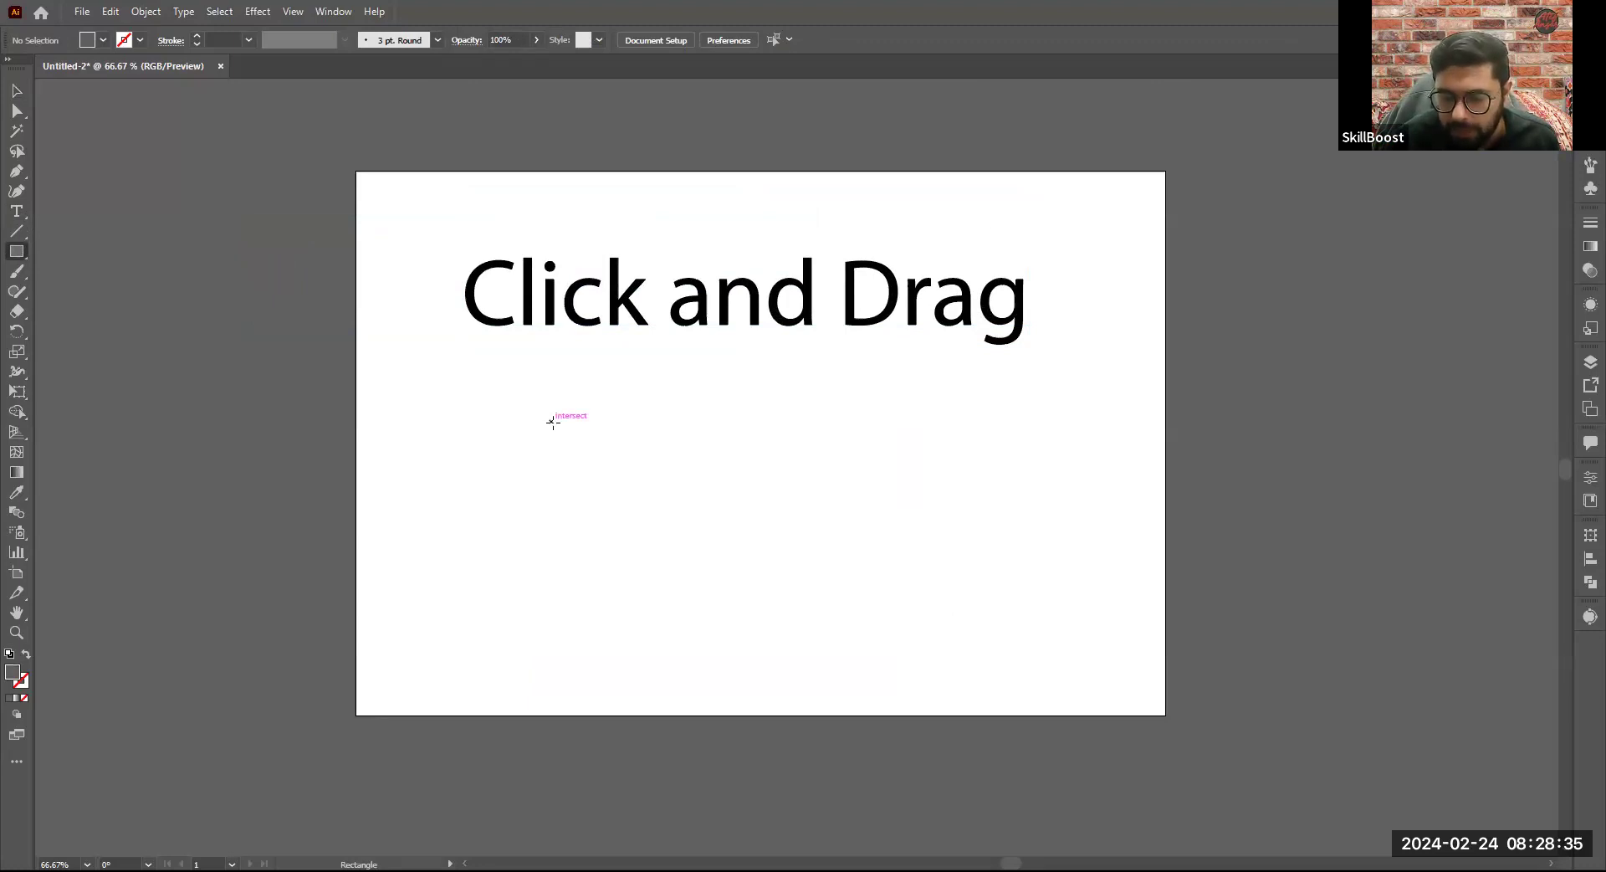
left_click_drag(553, 422, 892, 665)
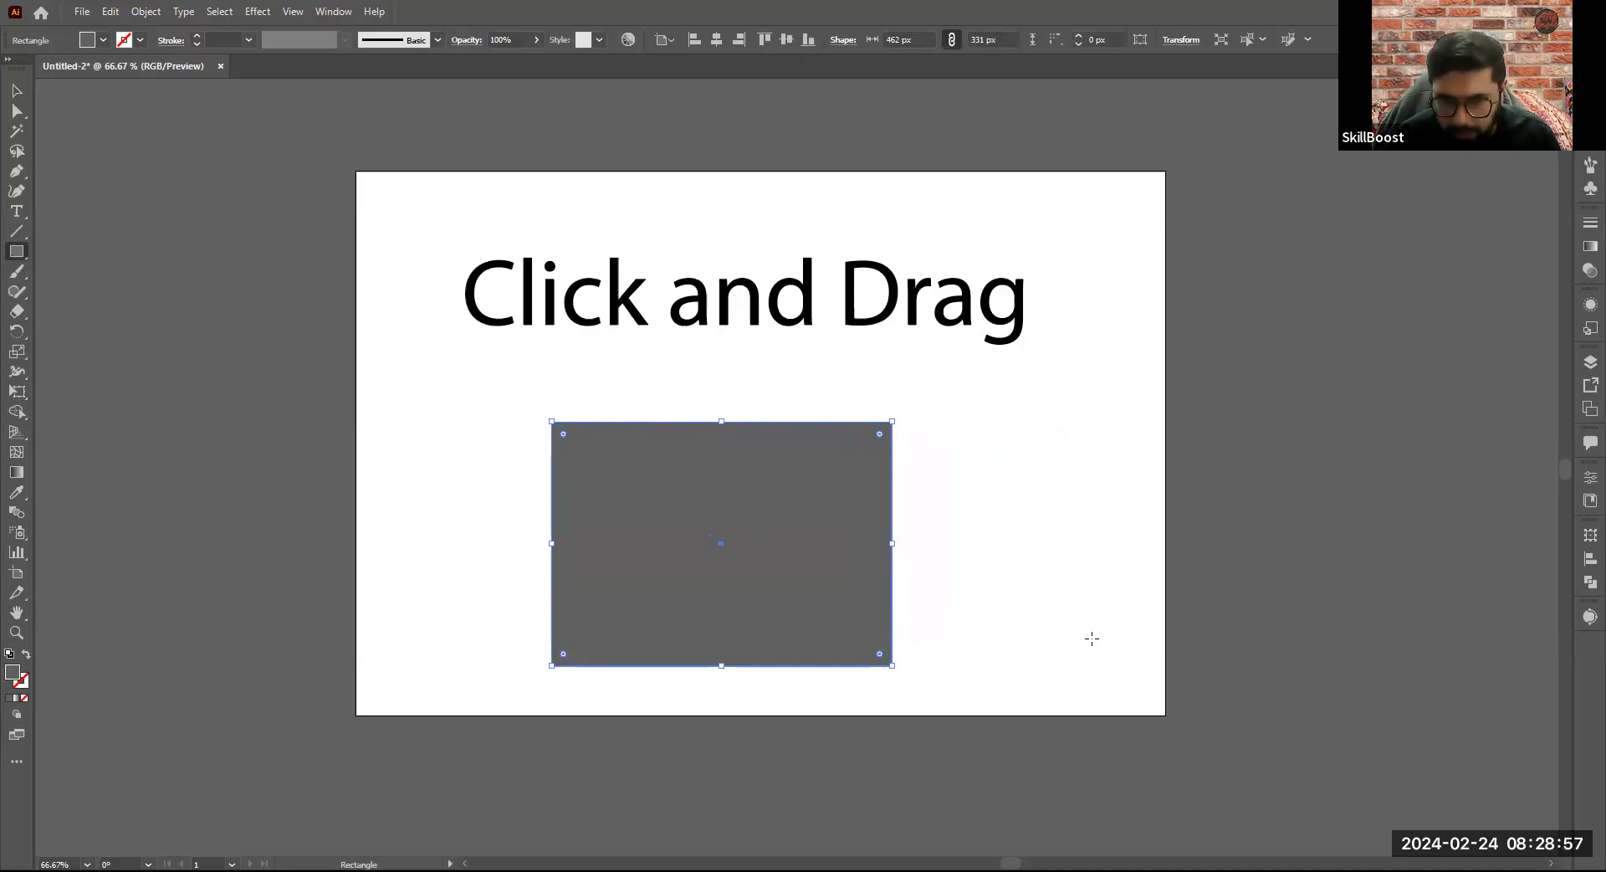
key("Delete")
left_click_drag(517, 375, 955, 698)
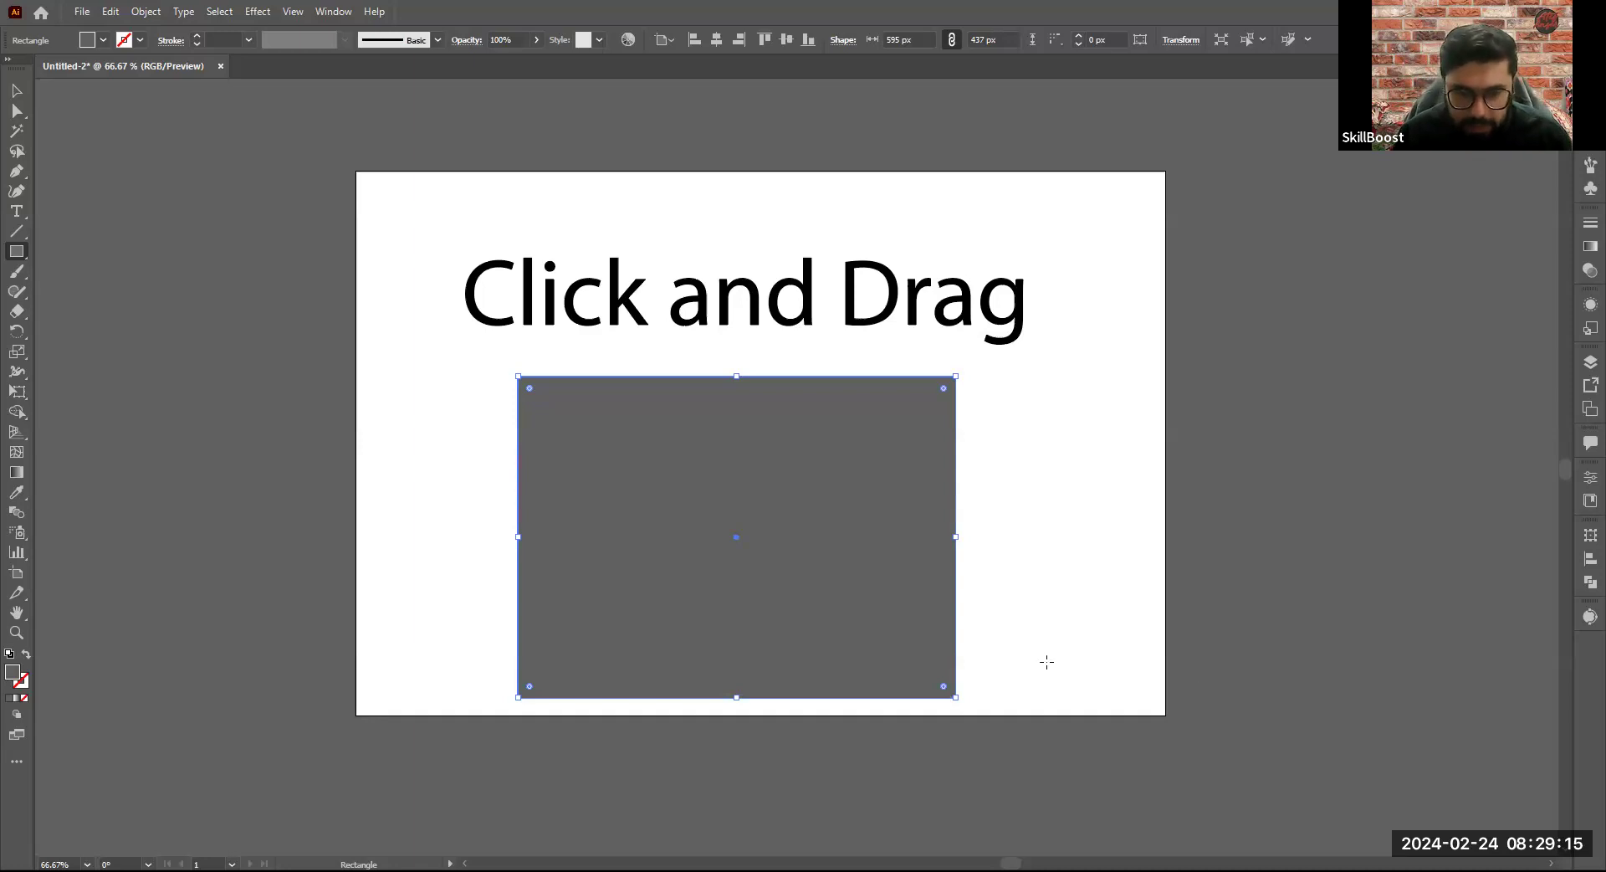
- Clear the artboard by deleting the grey rectangle and the "Click and Drag" text
key("Delete")
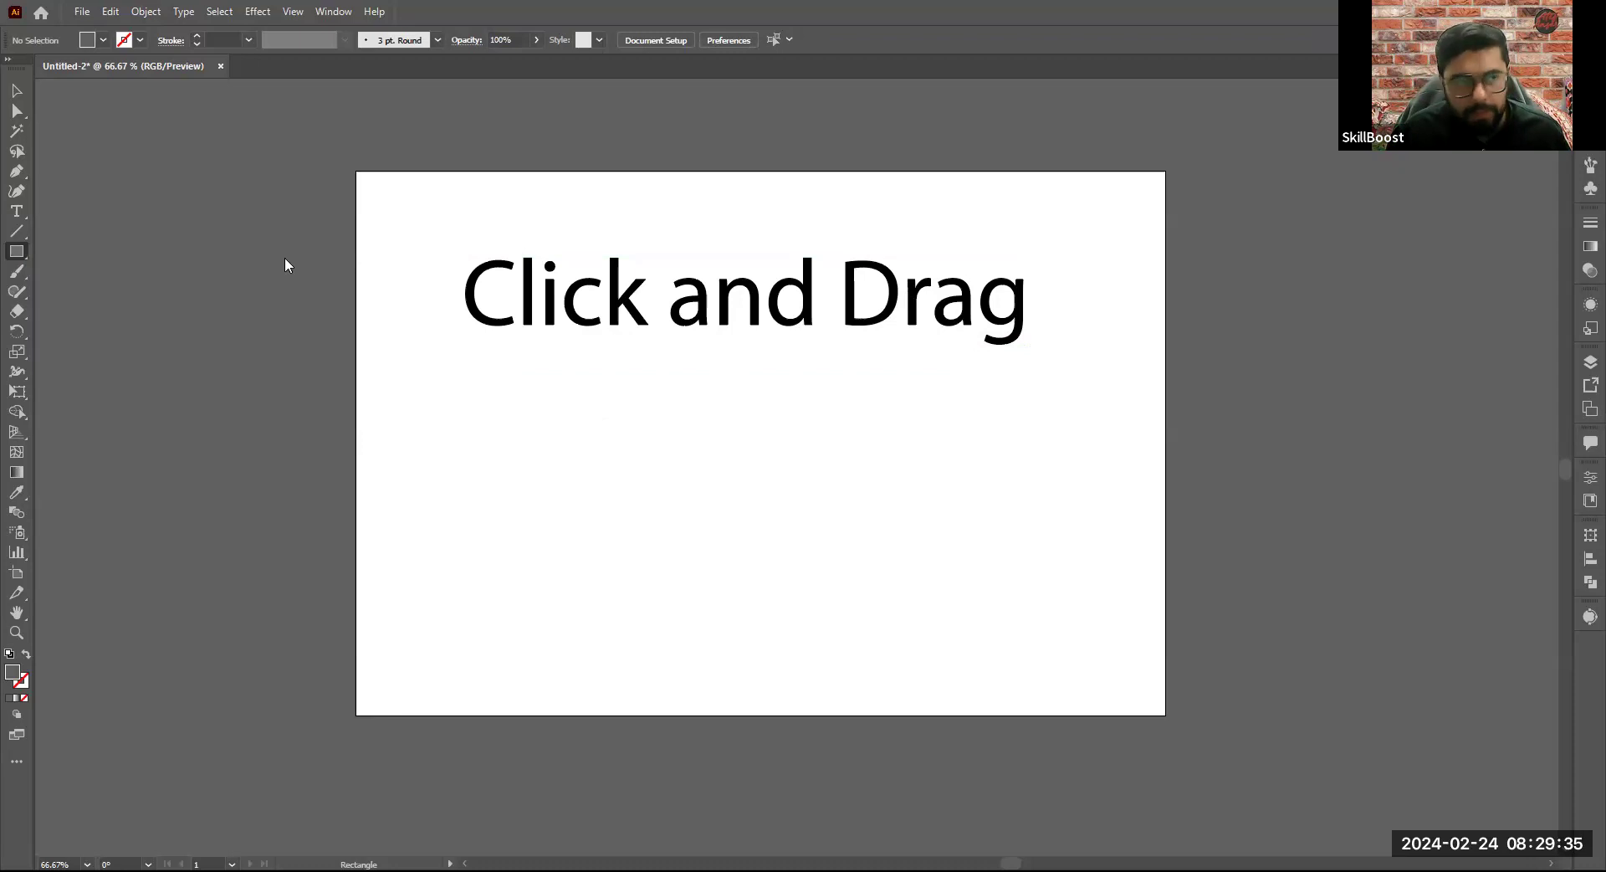
left_click(15, 91)
left_click(698, 308)
key("Delete")
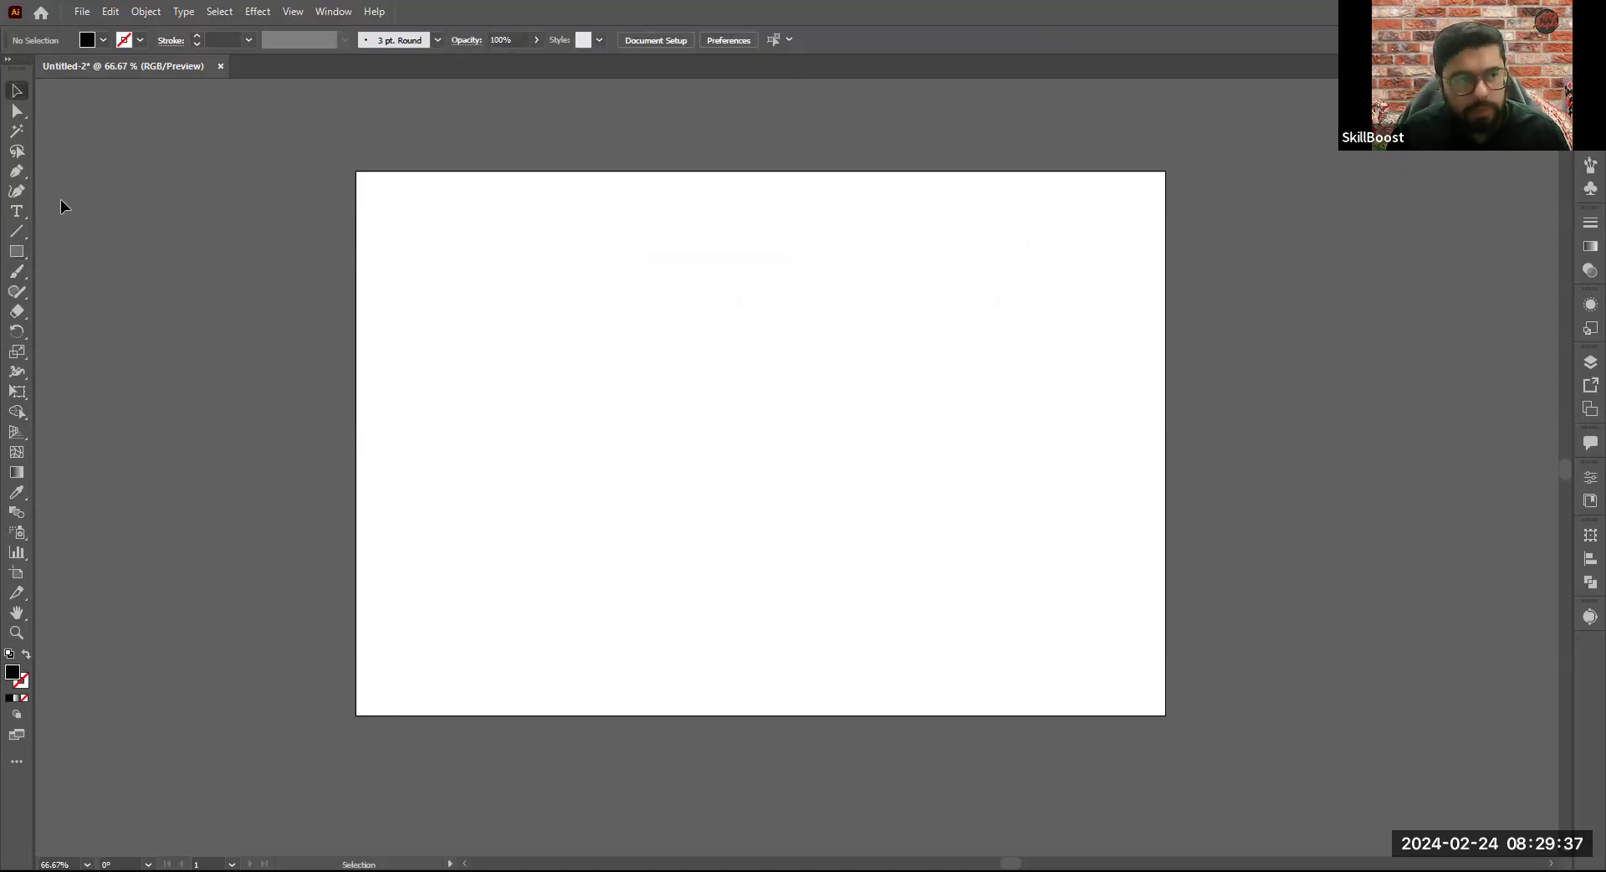
- Draw a black rectangle about 653 by 527 px mid-artboard and another about 413 by 67 px overlapping its right edge
left_click(17, 249)
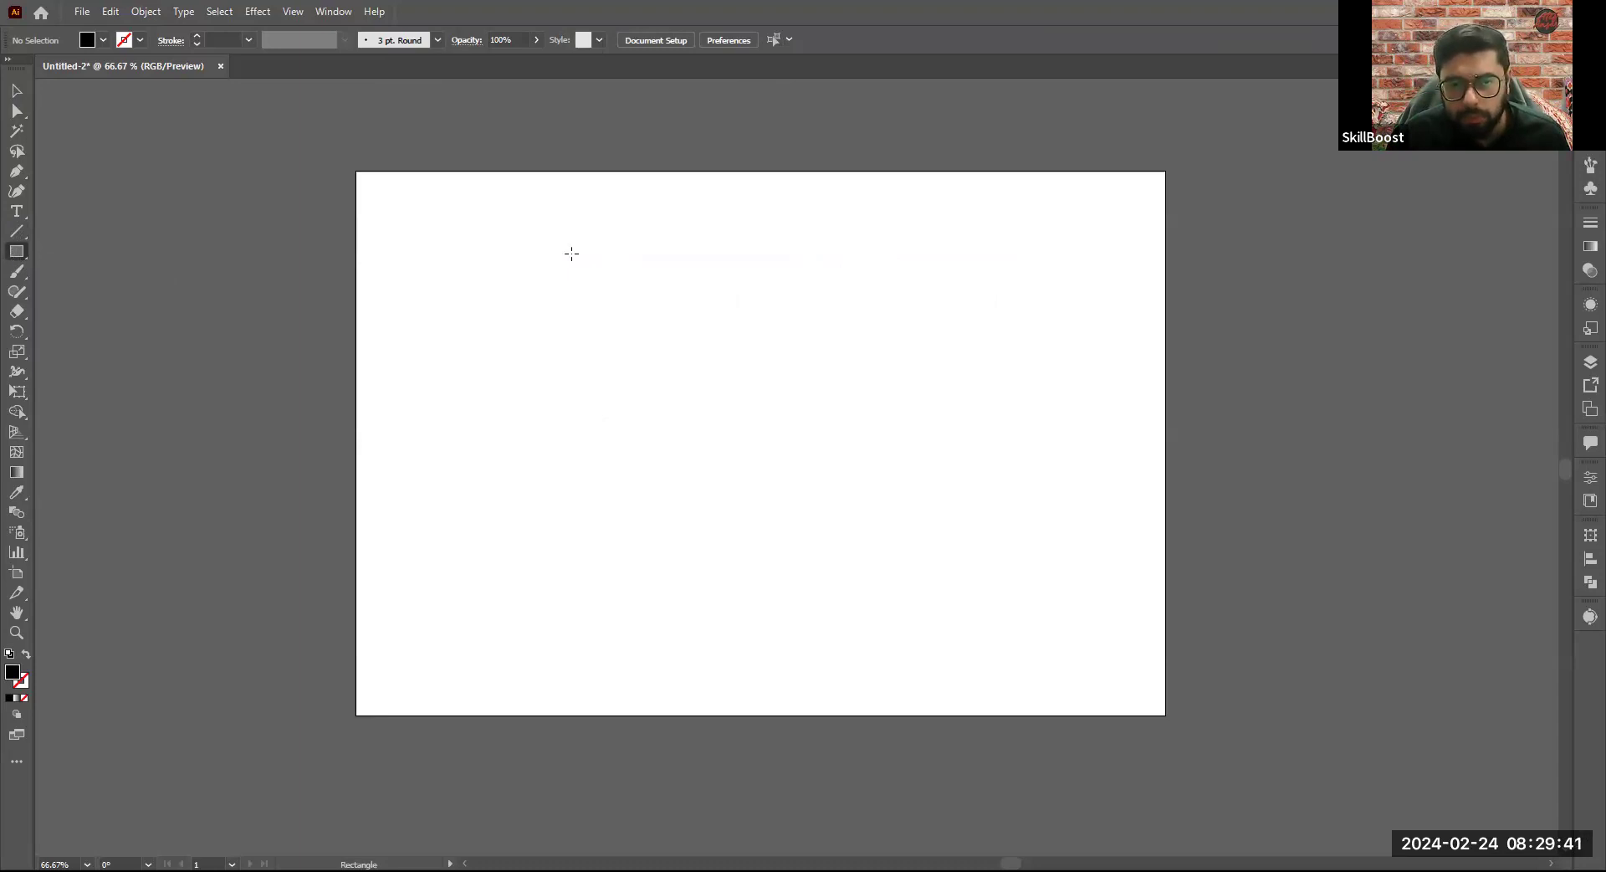
left_click_drag(521, 247, 1001, 635)
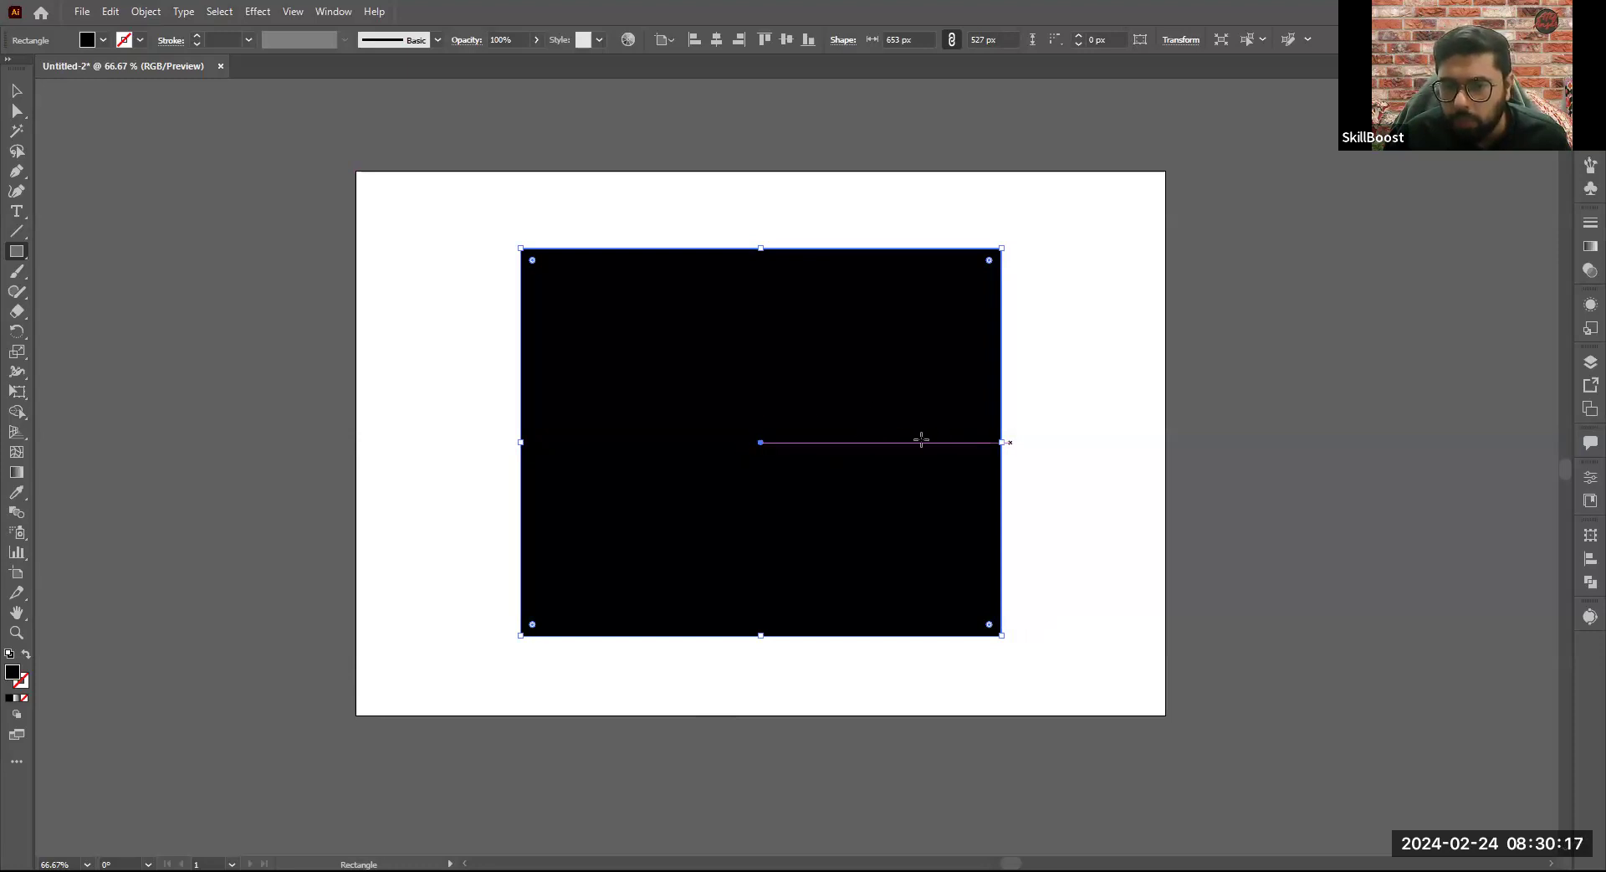
left_click_drag(910, 430, 1212, 477)
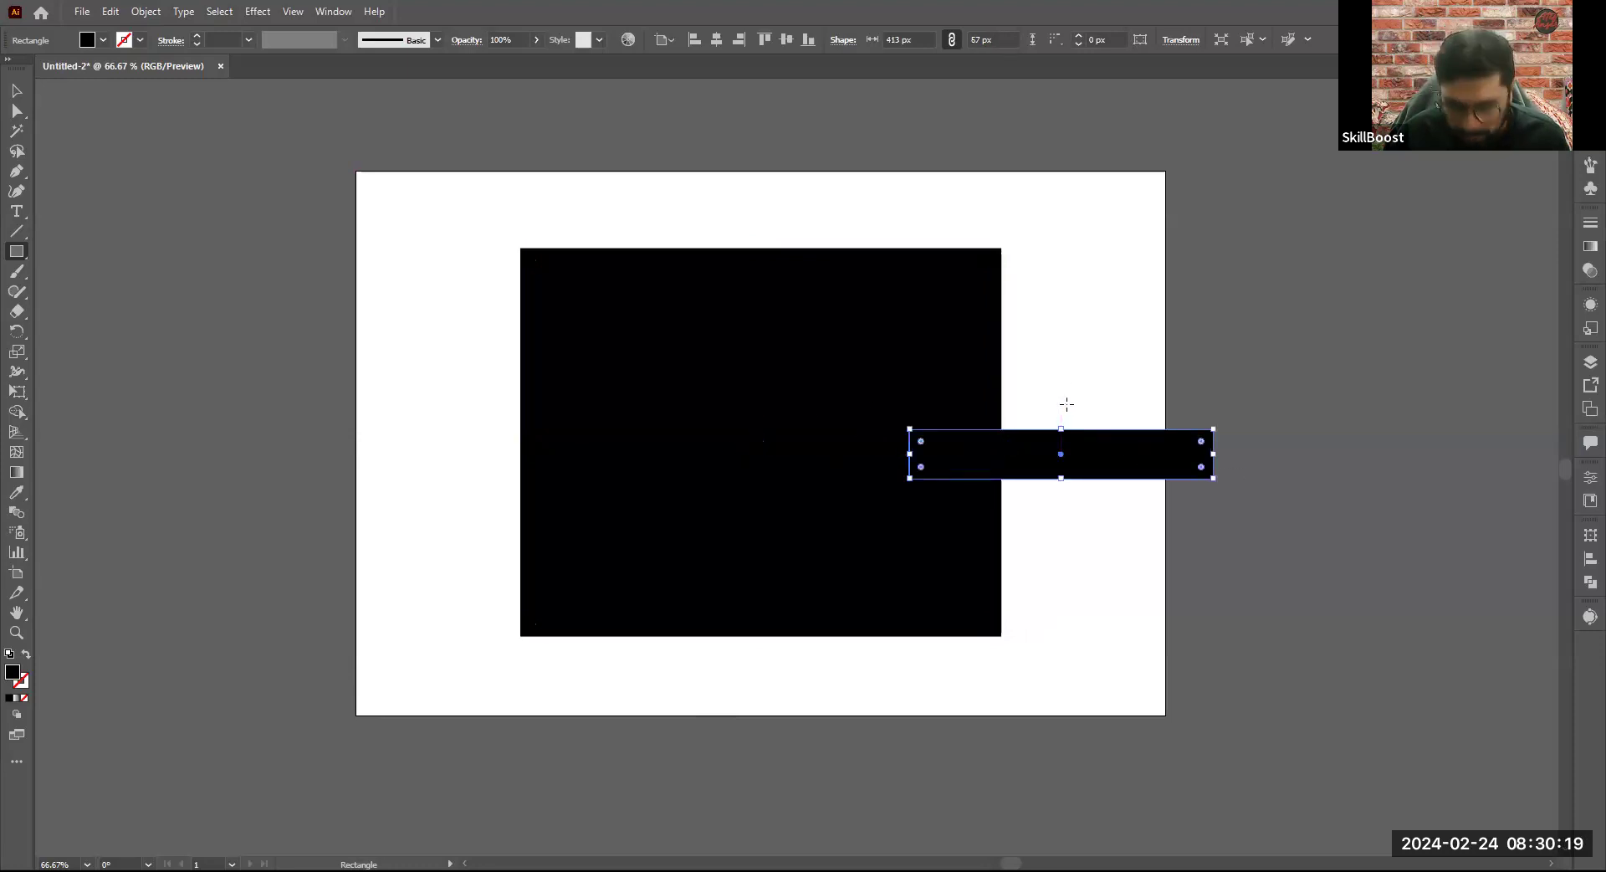
- Delete the narrow black rectangle overlapping the large one's side, and draw and delete another trial rectangle there
key("Delete")
left_click_drag(1047, 277, 1066, 451)
key("Delete")
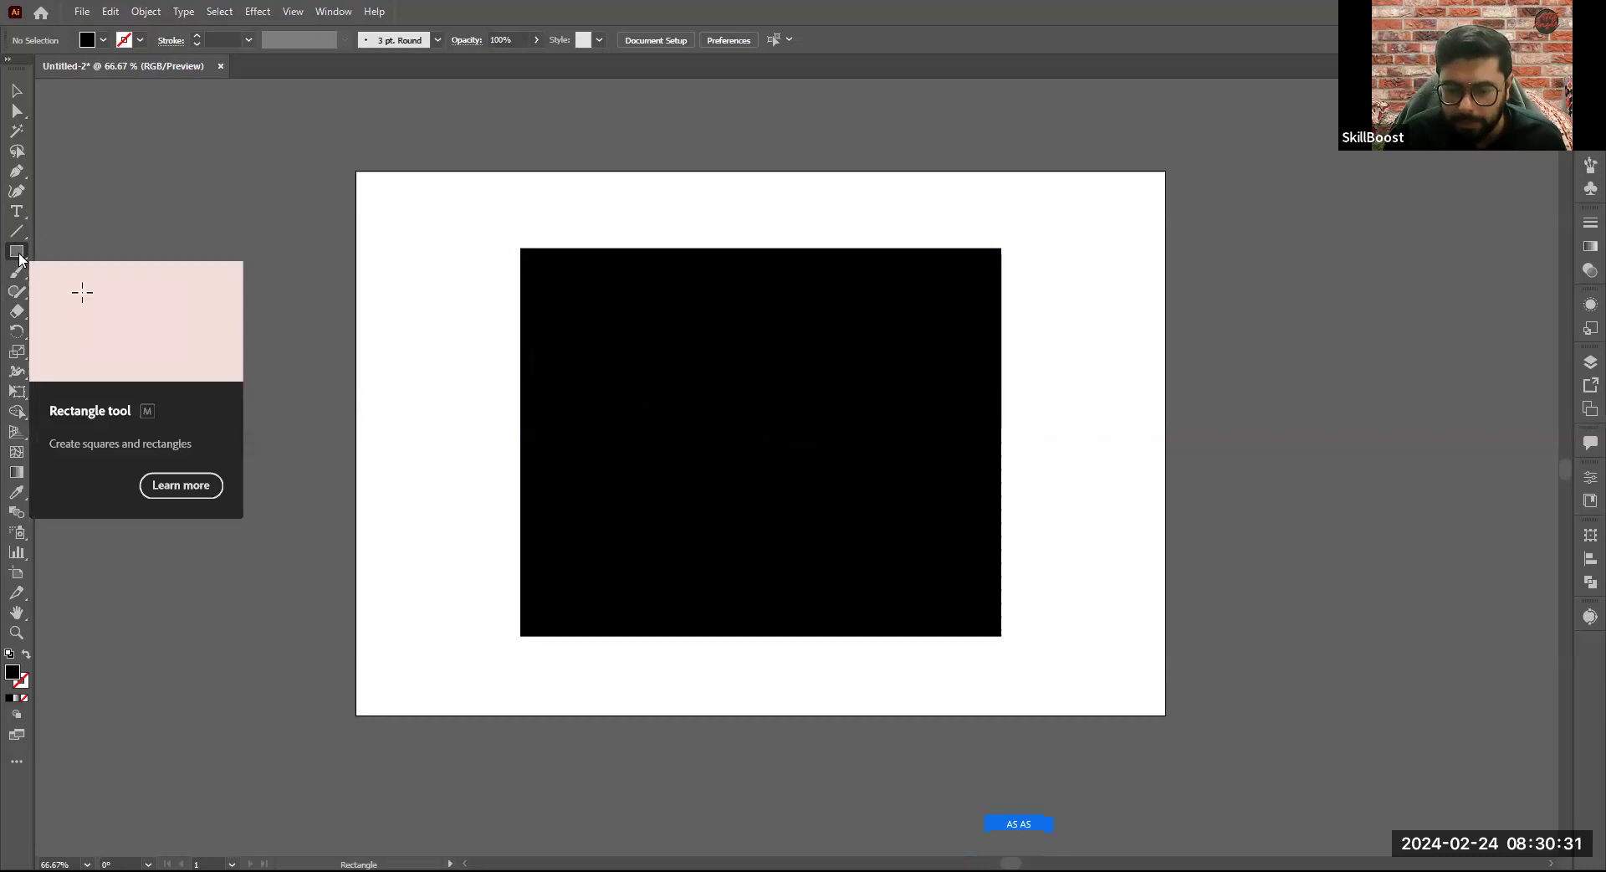
- Select the large black rectangle and move it around the artboard several times
left_click(17, 92)
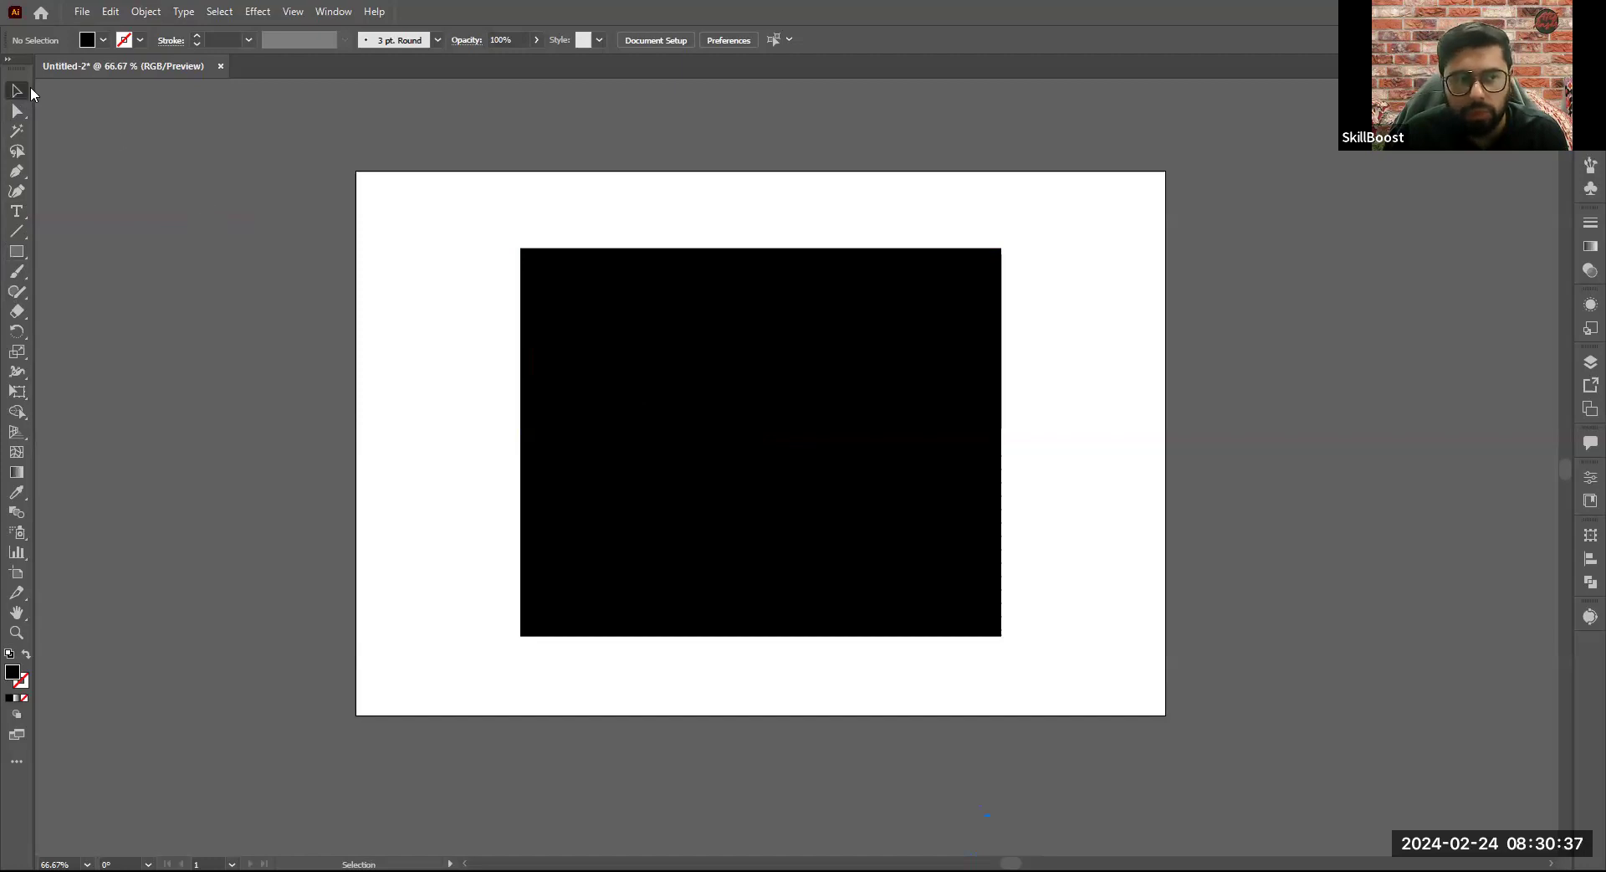
left_click(735, 433)
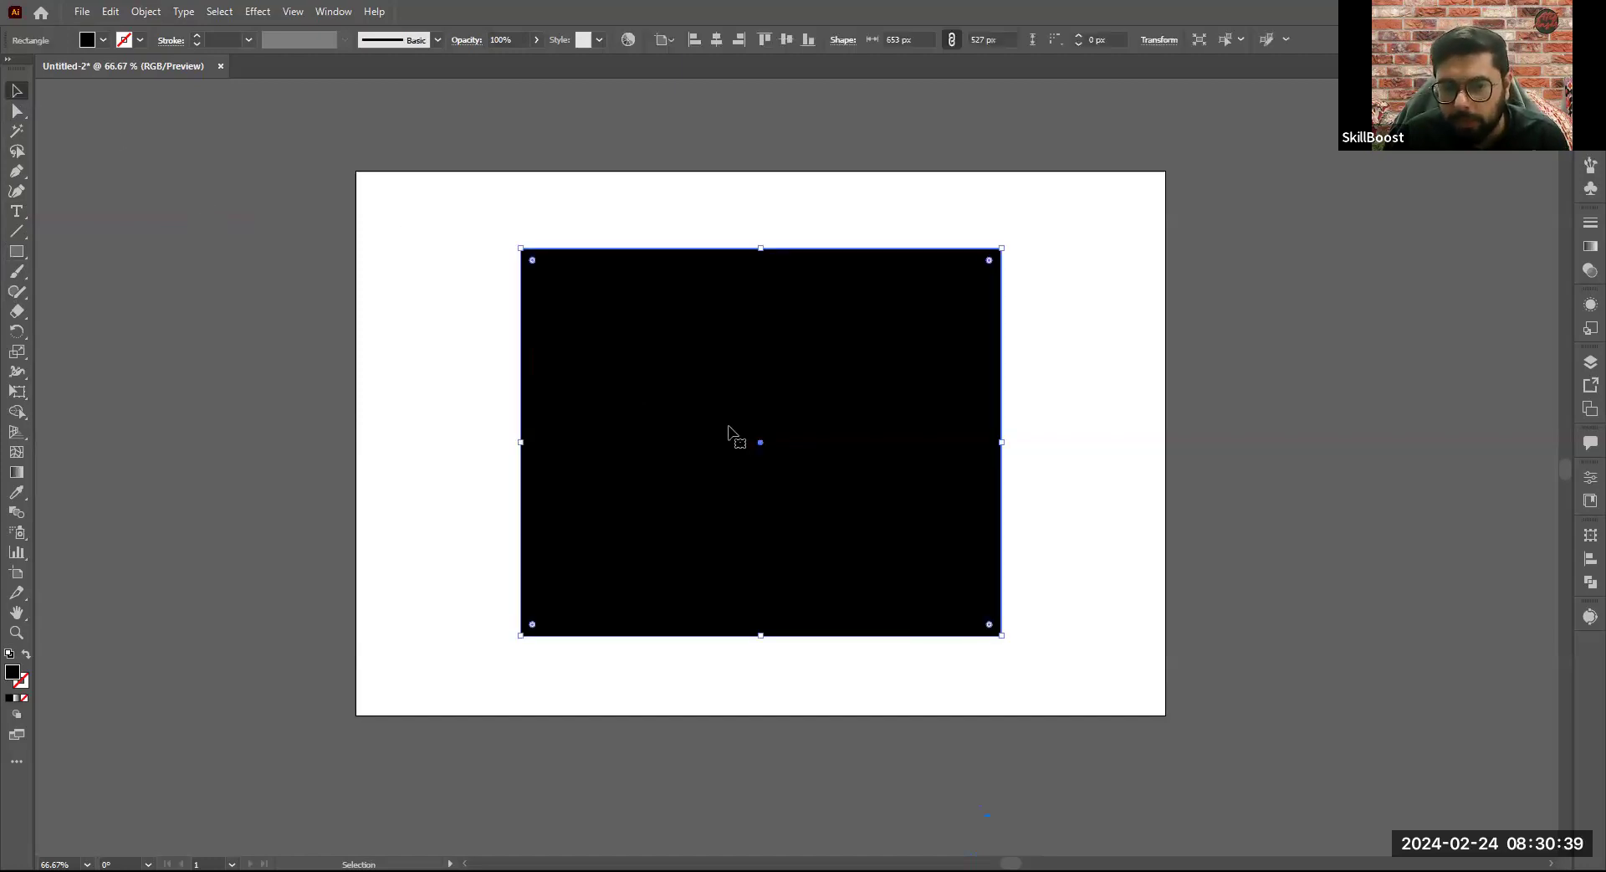
mouse_move(744, 370)
left_mouse_down()
mouse_move(572, 439)
mouse_move(761, 366)
mouse_move(751, 389)
mouse_move(627, 362)
mouse_move(860, 329)
mouse_move(767, 380)
mouse_move(892, 313)
mouse_move(727, 380)
mouse_move(878, 304)
mouse_move(771, 373)
left_mouse_up()
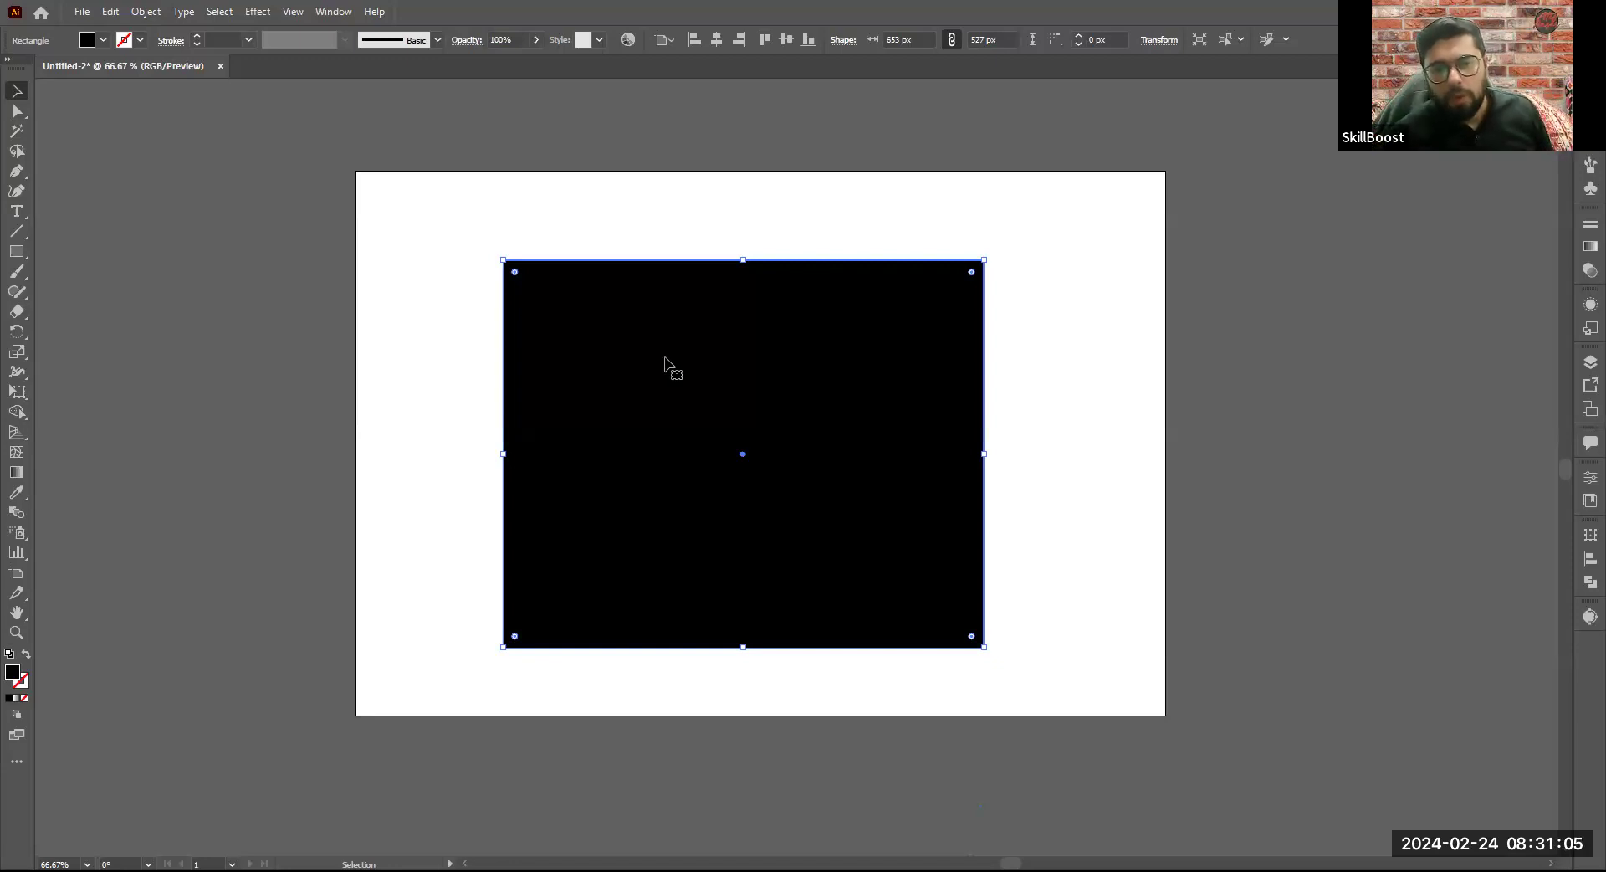
left_click_drag(666, 327, 698, 387)
left_click_drag(698, 388, 750, 311)
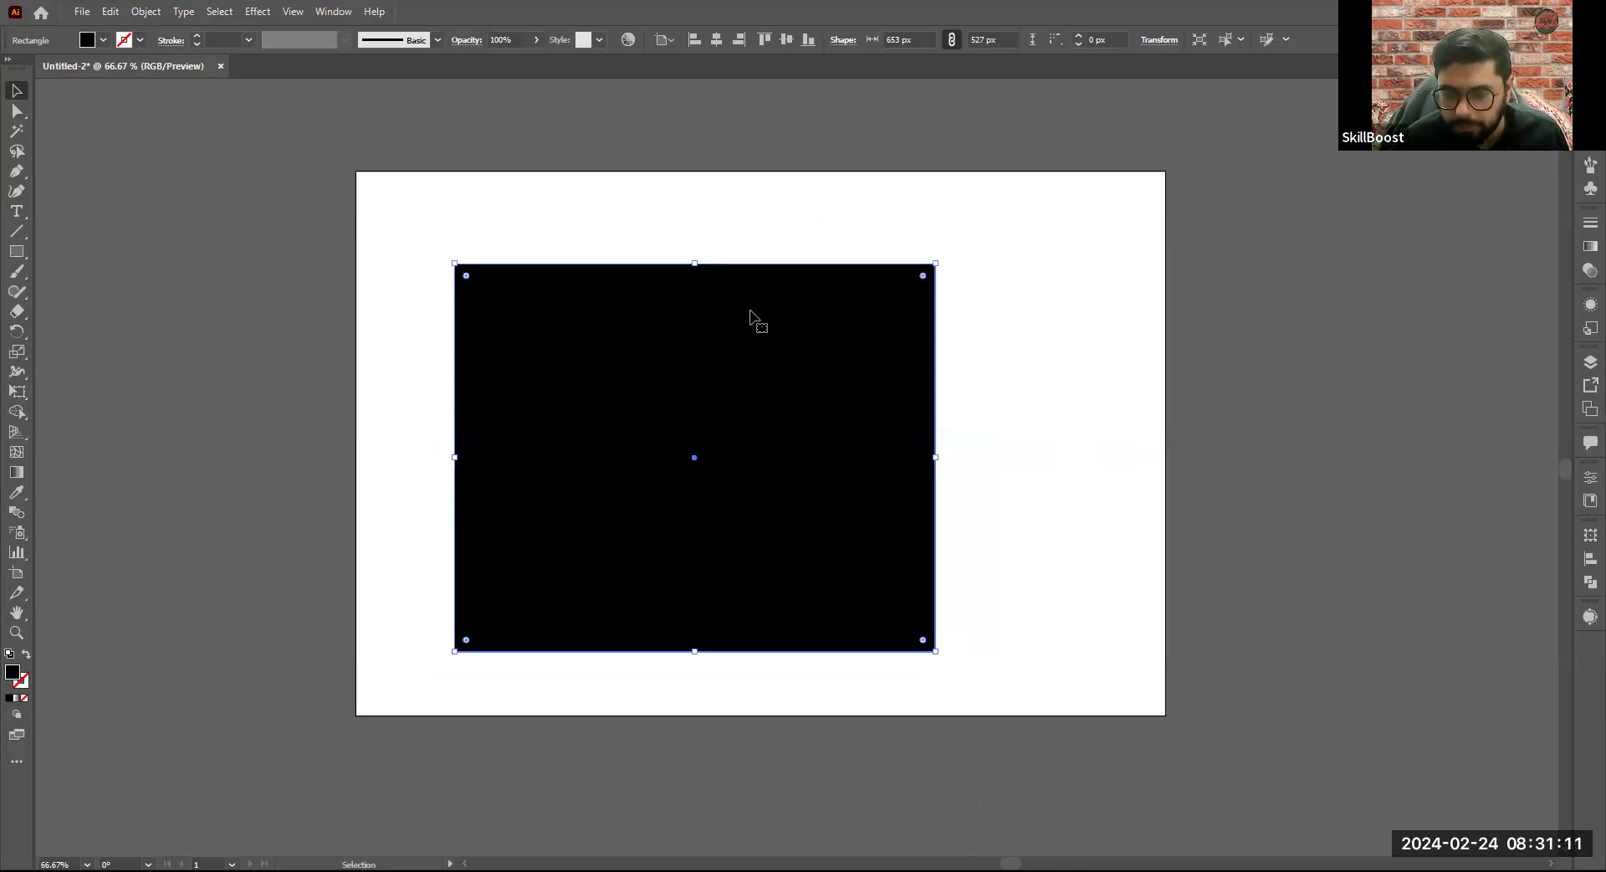
- Delete the large black rectangle and draw a new one about 449 by 367 px in the middle of the artboard
key("Delete")
left_click(17, 251)
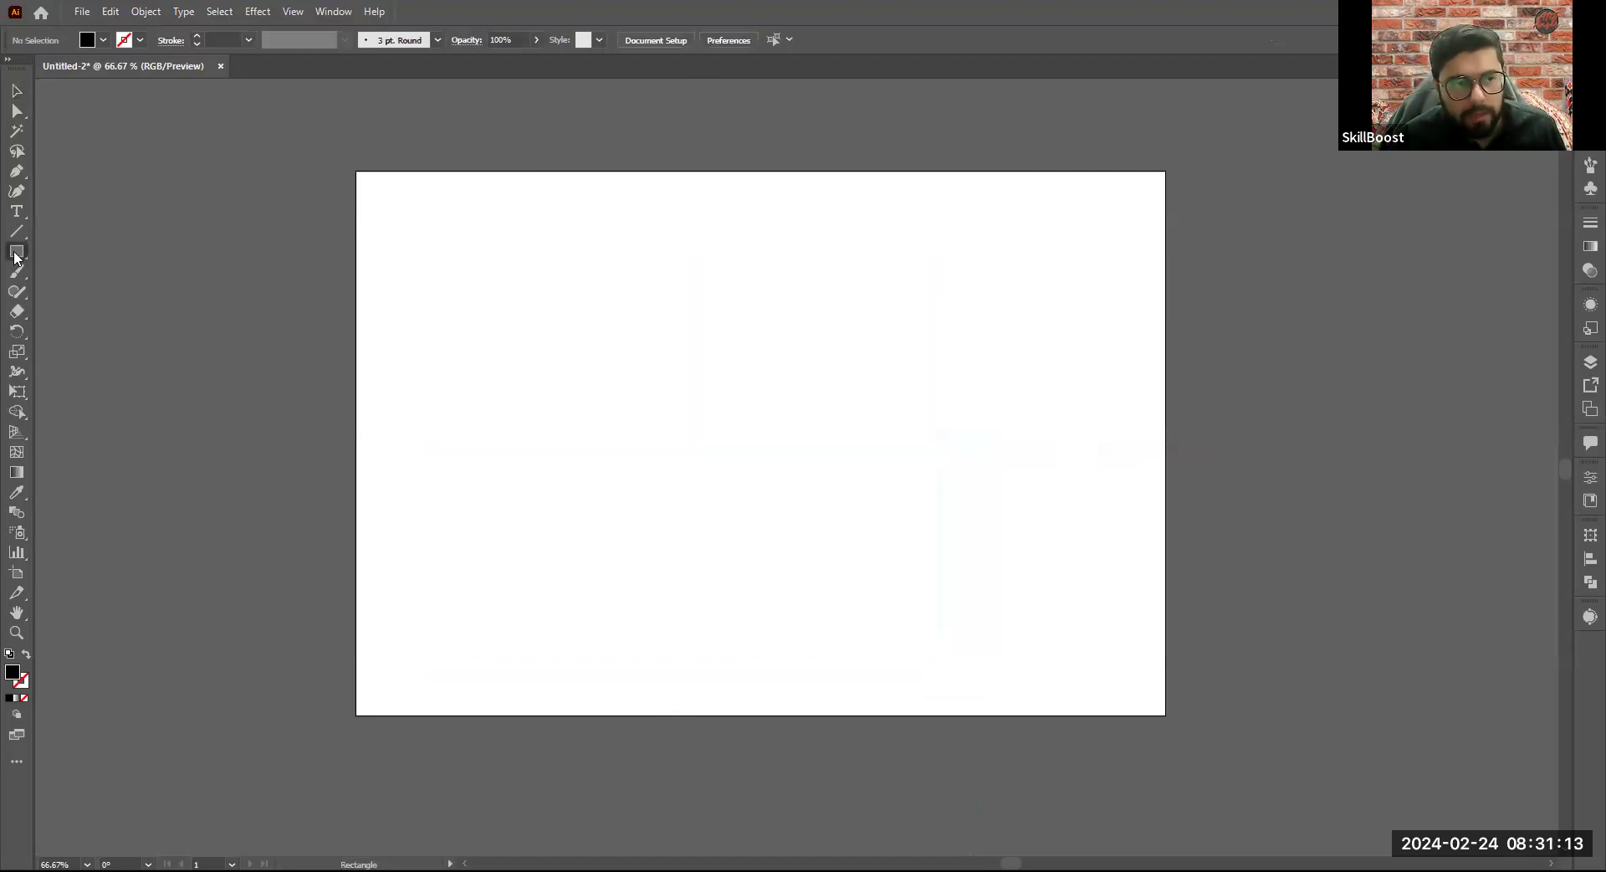
left_click_drag(588, 310, 919, 579)
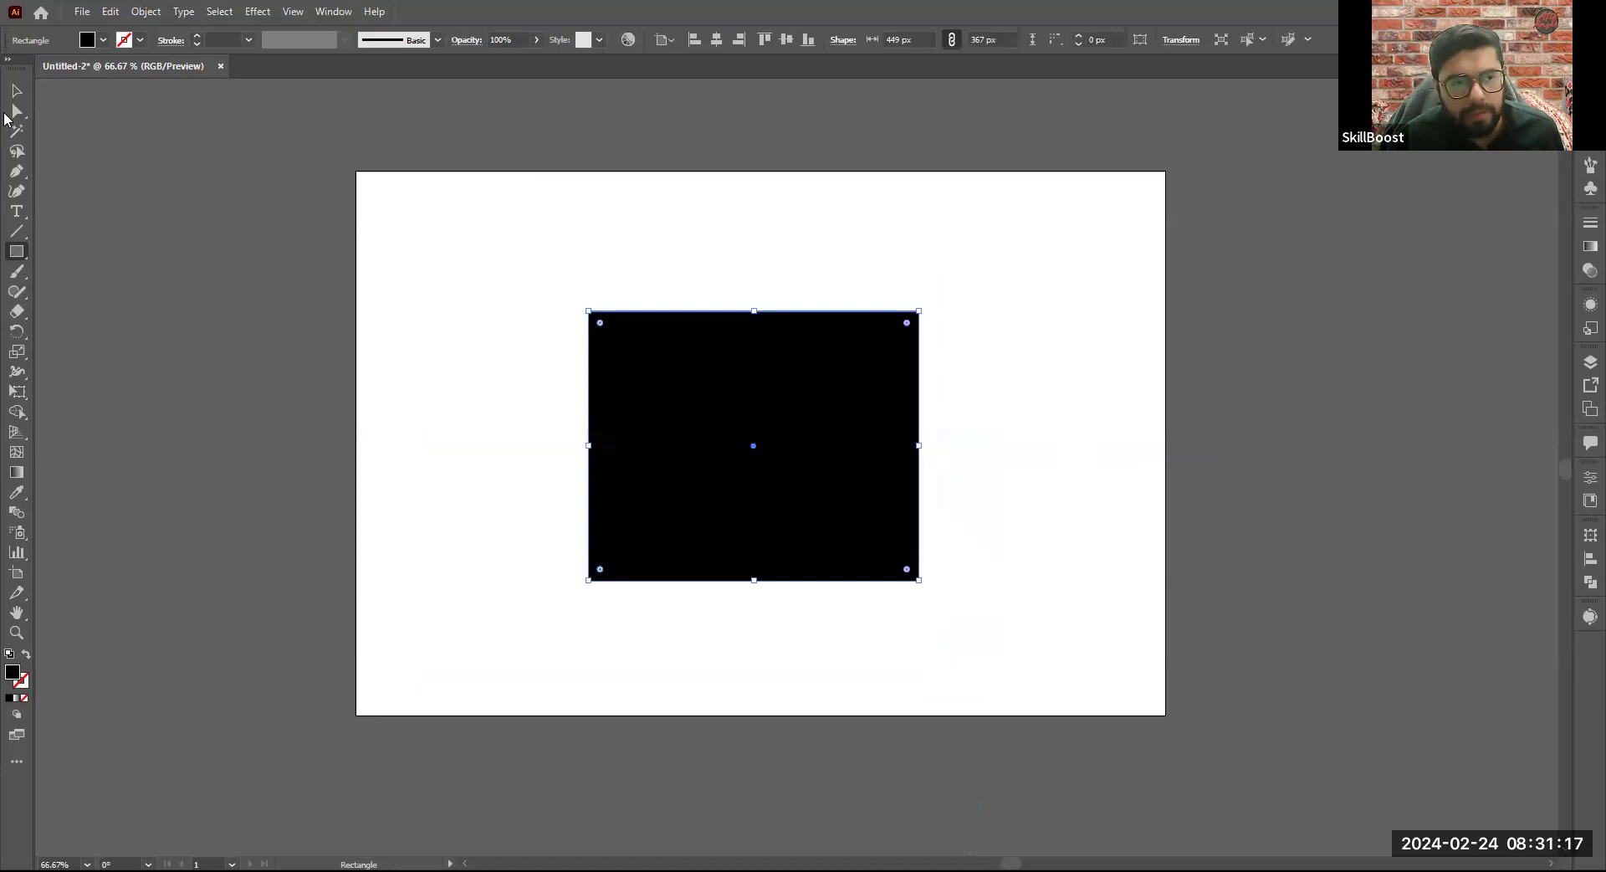
- Move the new rectangle toward the artboard's upper right corner and undo back to the empty artboard
left_click(17, 91)
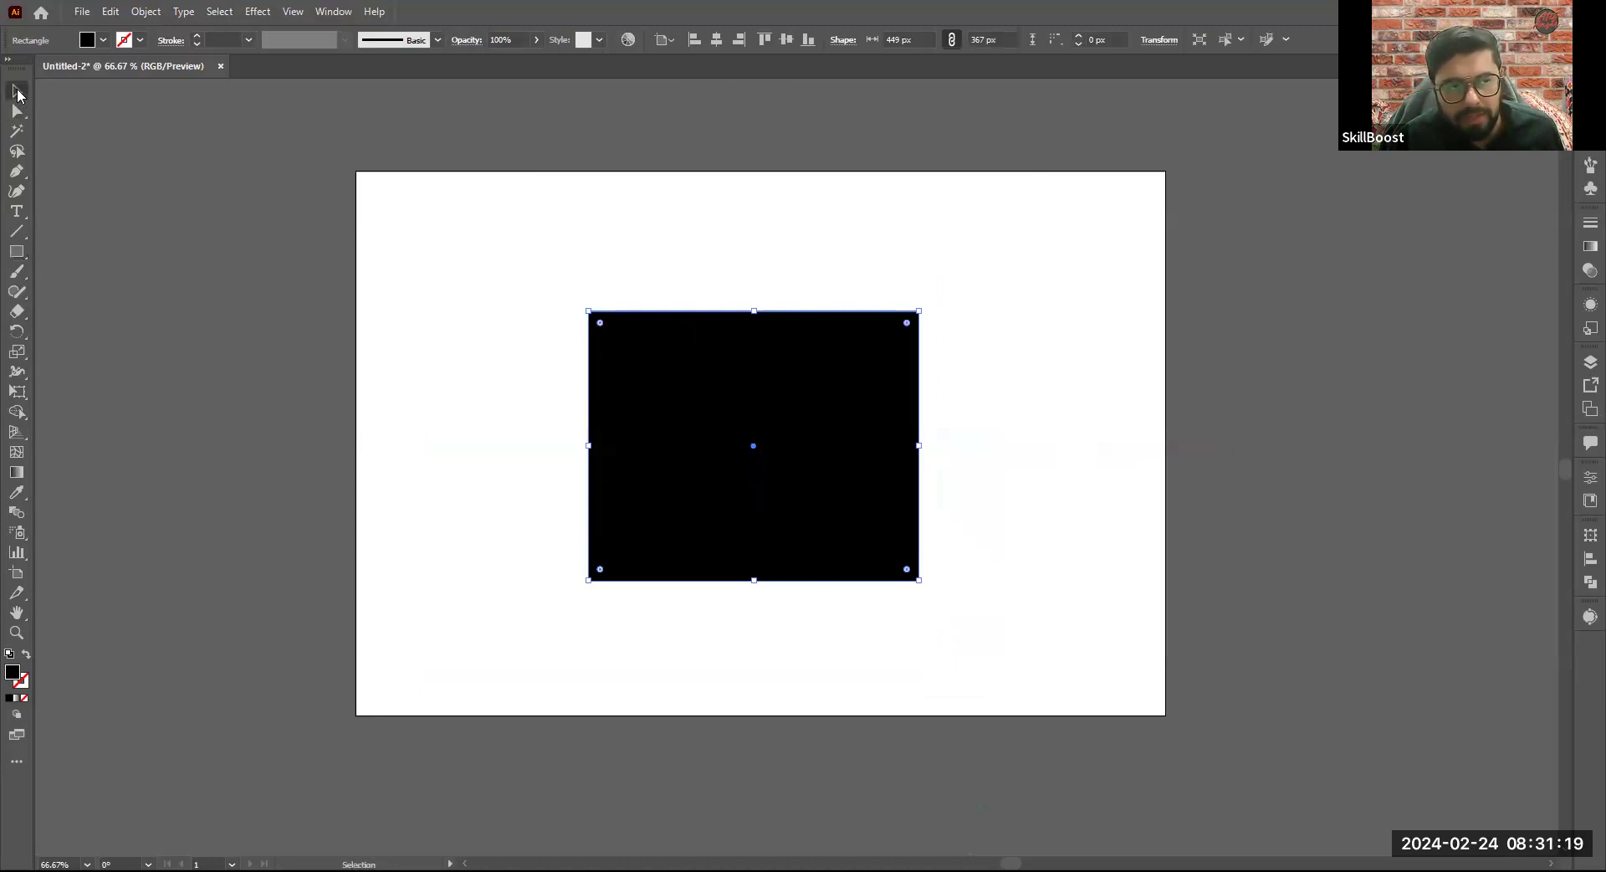
left_click_drag(830, 406, 951, 290)
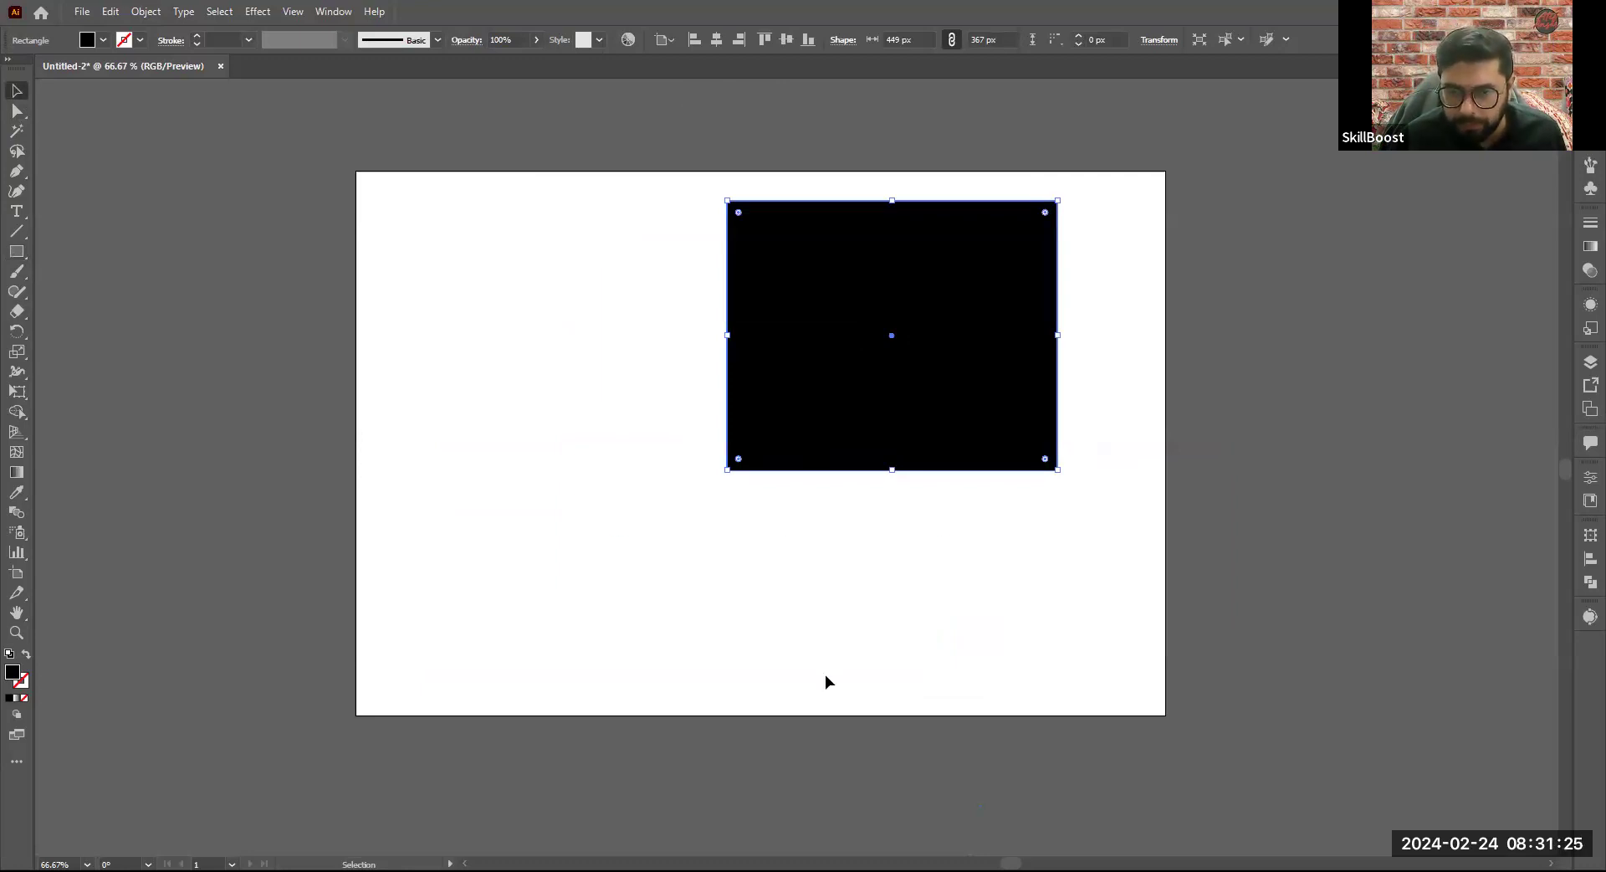
key("ctrl+z")
key("ctrl+z")
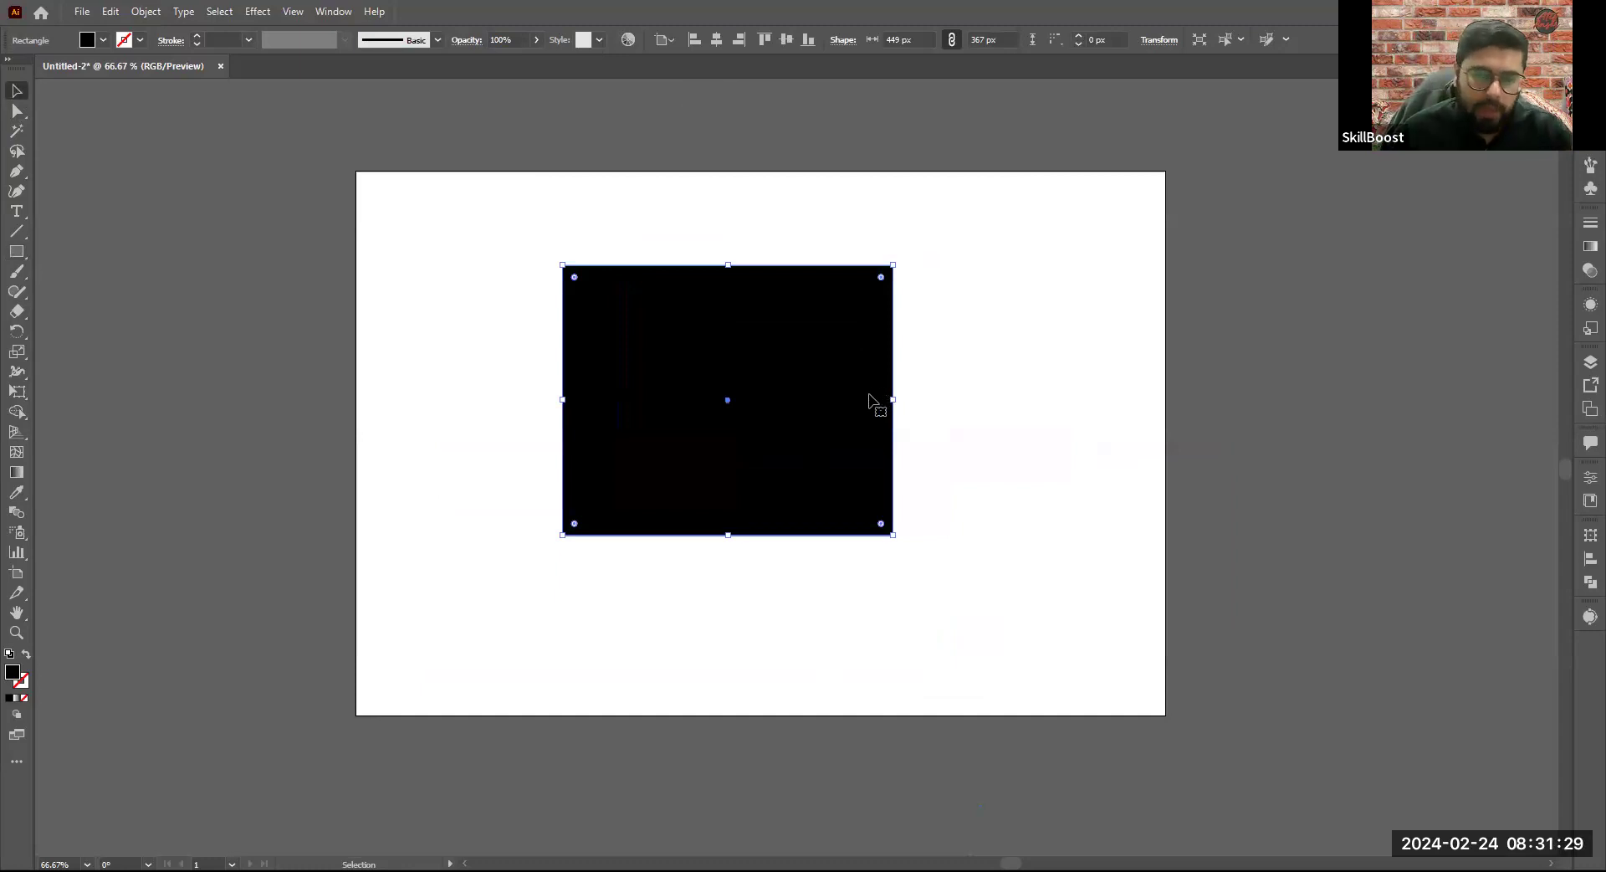
key("ctrl+z")
- Draw seven black rectangles of varied proportions across the artboard, including ones about 344 by 144, 116 by 104 and 121 by 79 px
left_click(14, 254)
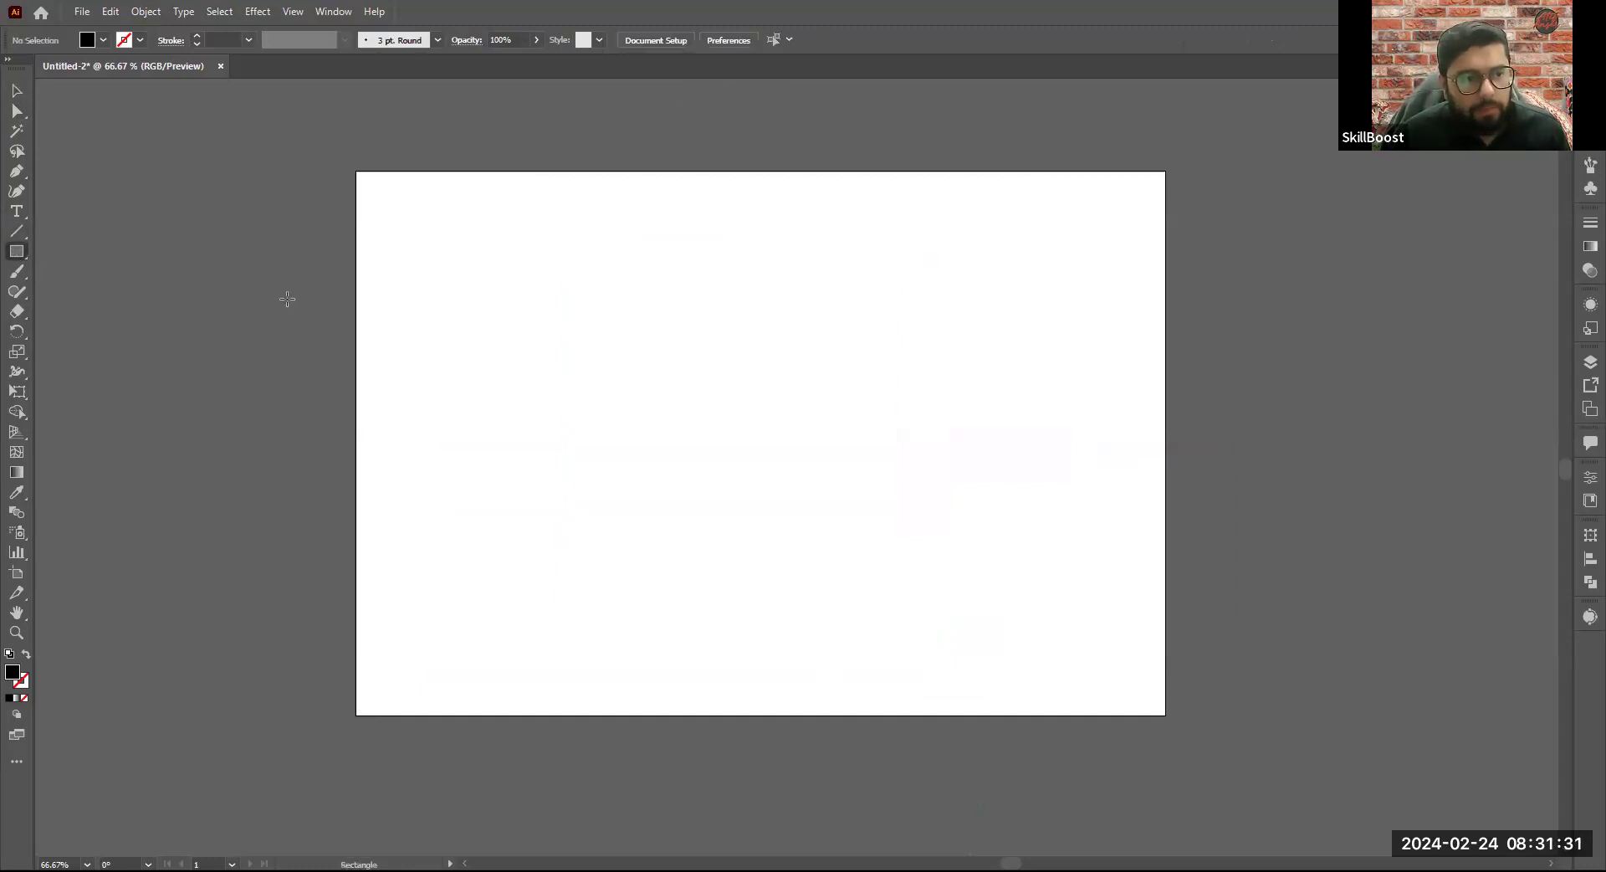
left_click_drag(553, 297, 1113, 366)
left_click_drag(417, 308, 537, 665)
mouse_move(599, 453)
left_mouse_down()
mouse_move(990, 664)
mouse_move(976, 681)
left_mouse_up()
mouse_move(1010, 390)
left_mouse_down()
mouse_move(1065, 502)
mouse_move(1099, 663)
left_mouse_up()
left_click_drag(603, 175, 856, 282)
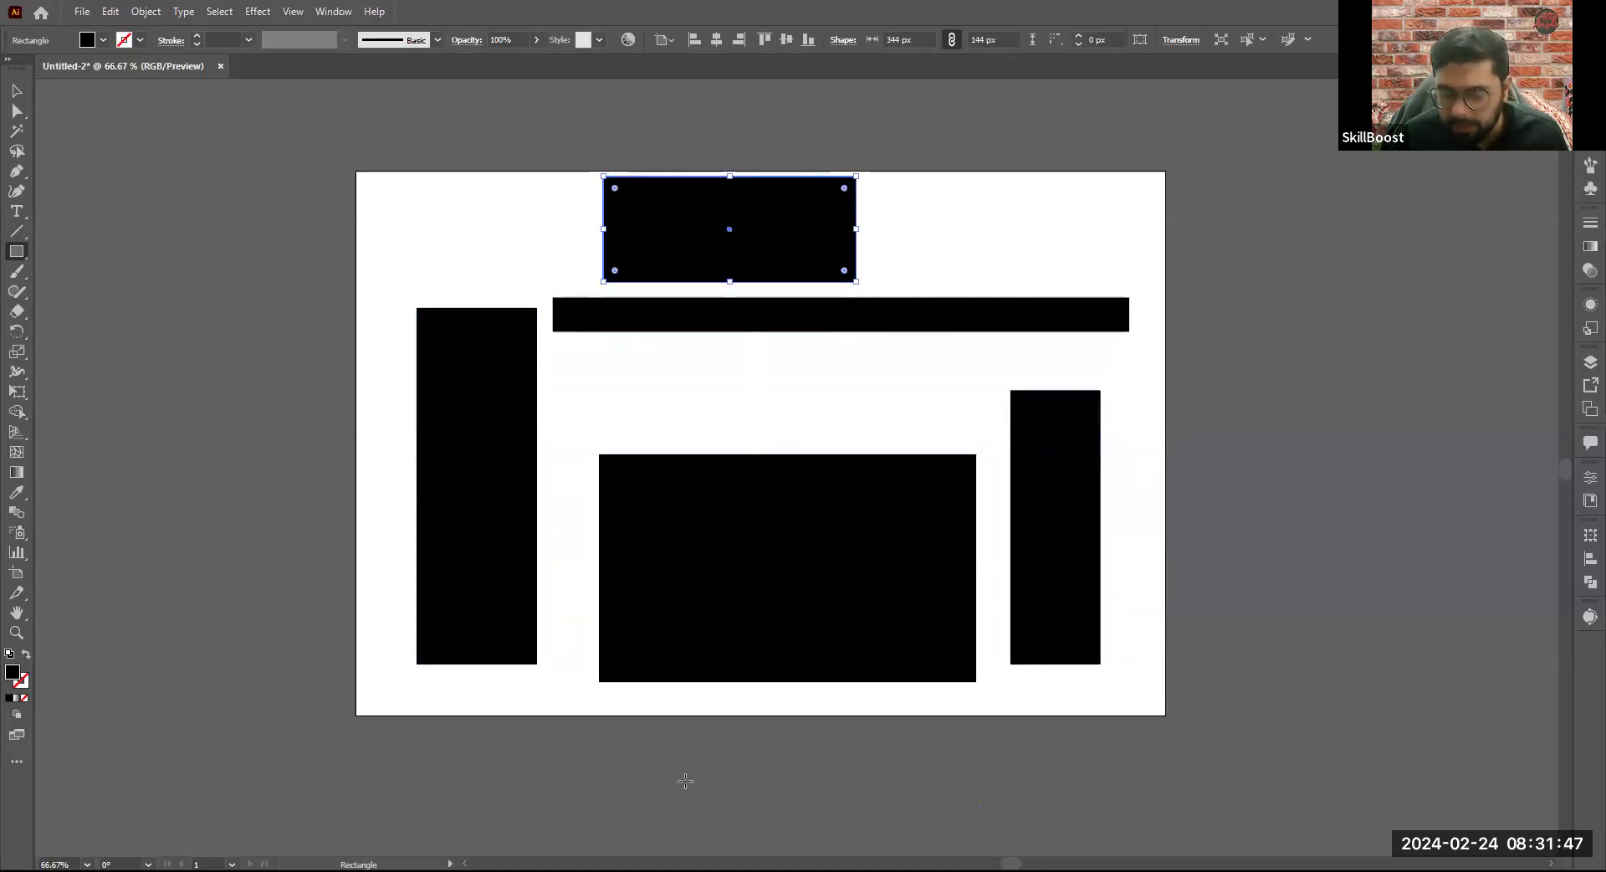
left_click_drag(753, 424, 665, 349)
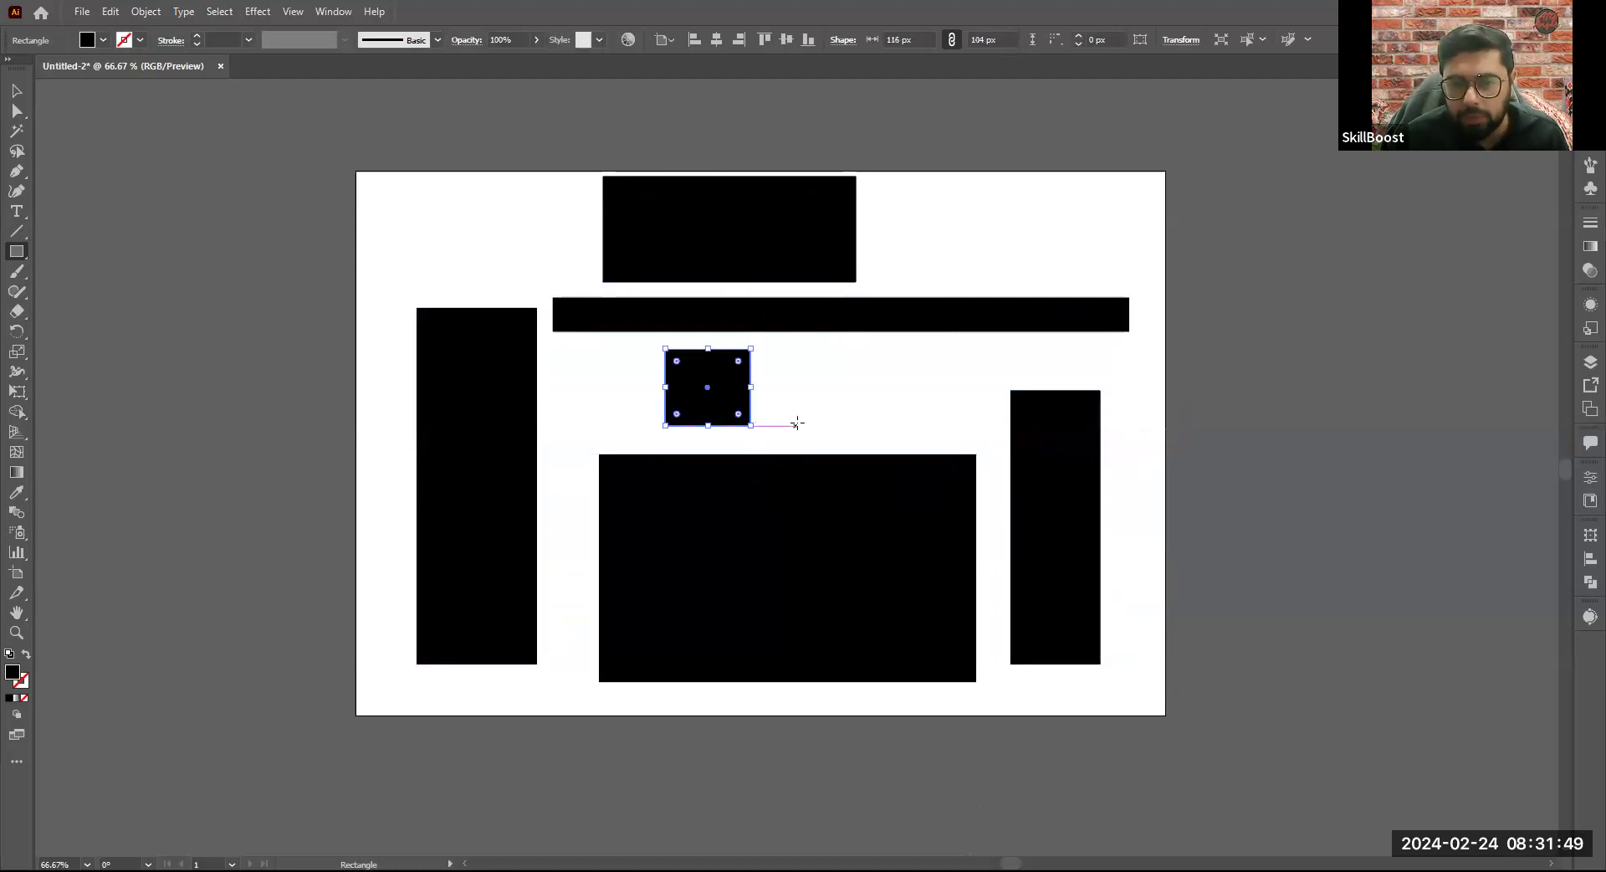
left_click_drag(834, 366, 924, 426)
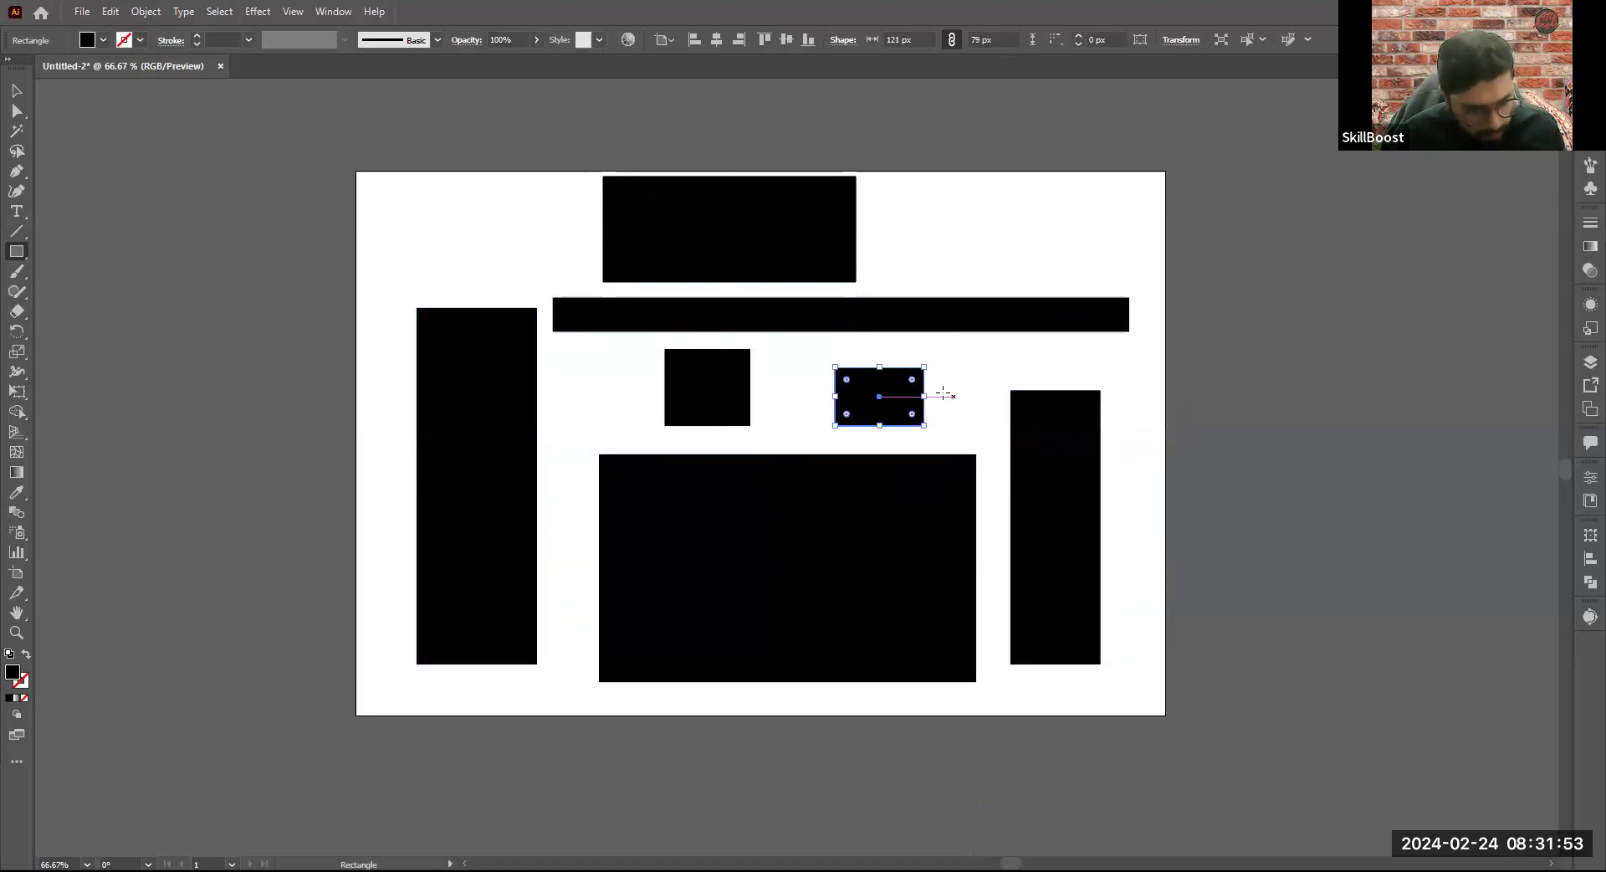
- Delete all seven black rectangles from the artboard
left_click(16, 90)
left_click_drag(548, 287, 1036, 627)
key("Delete")
left_click(680, 244)
key("Delete")
left_click(481, 424)
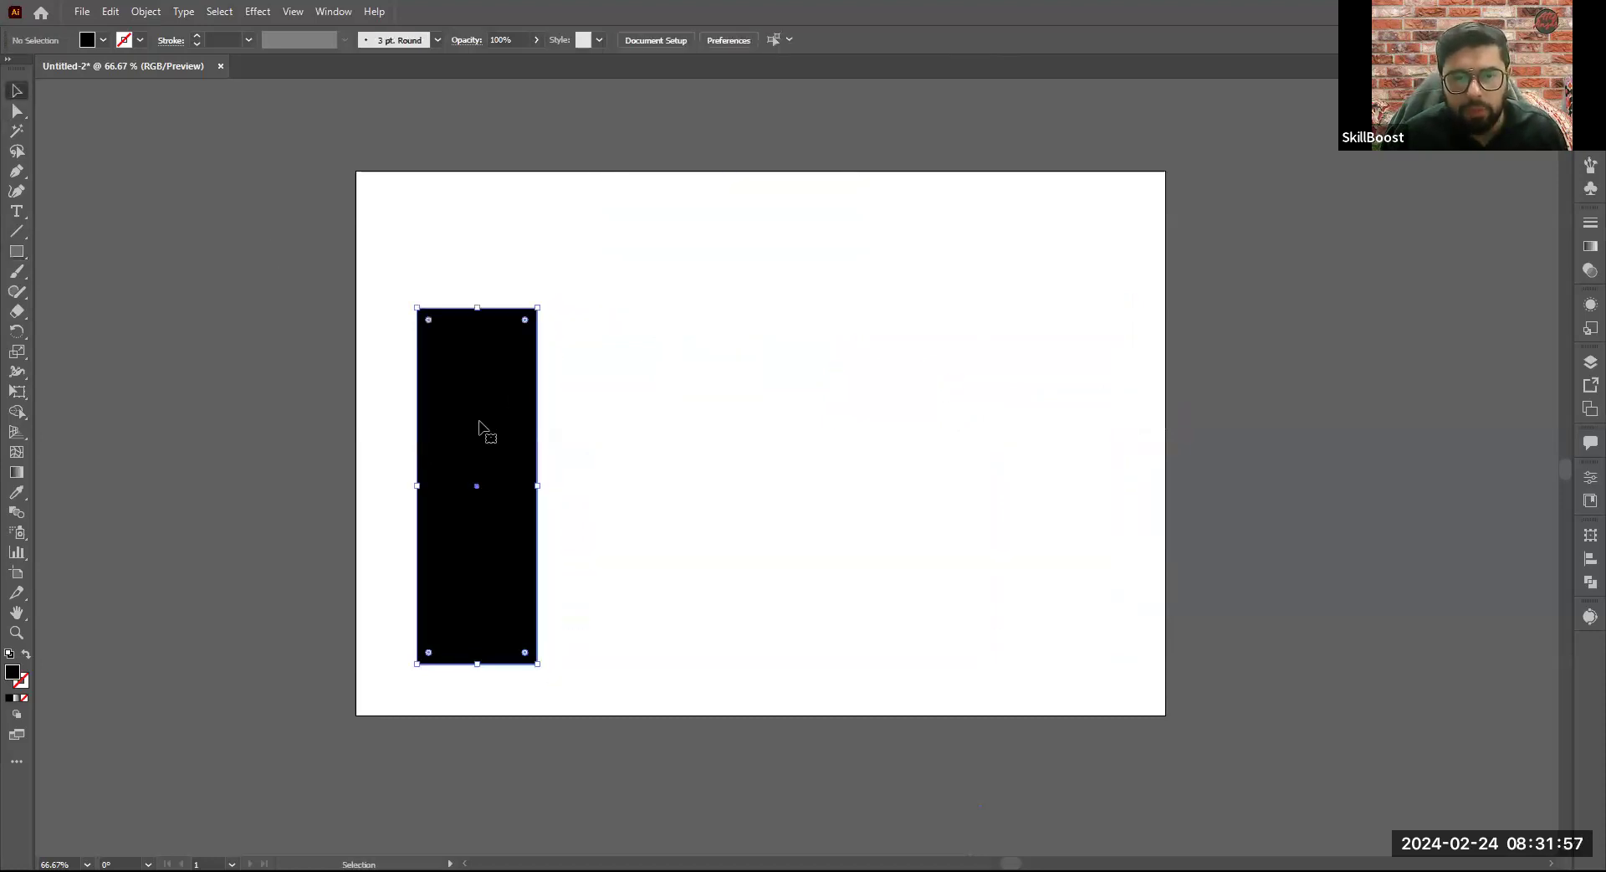
key("Delete")
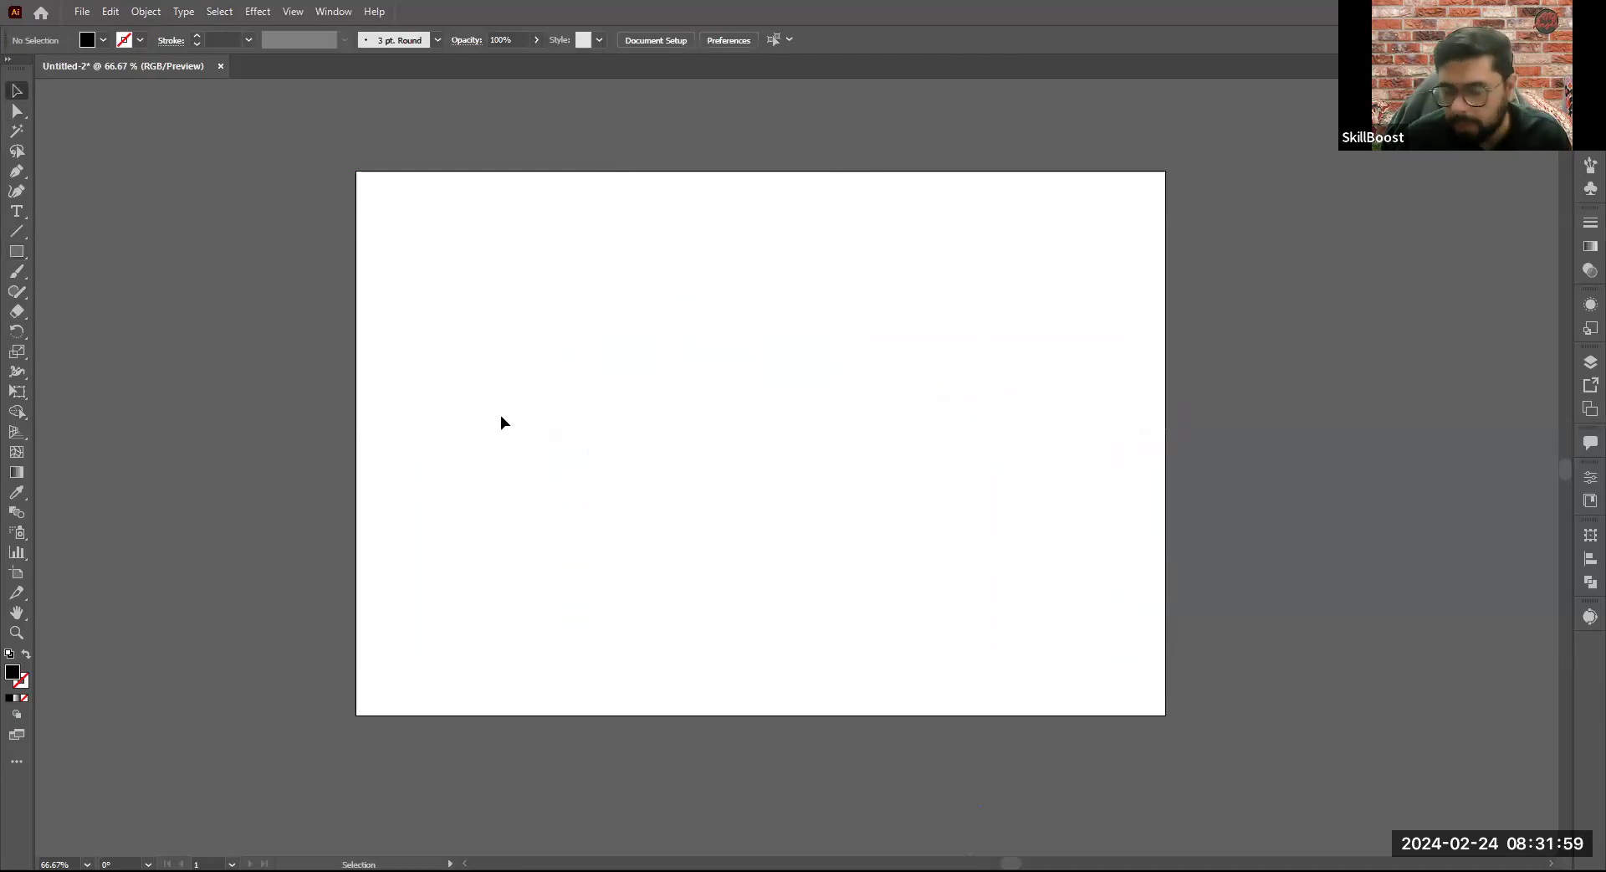
- Draw a trial rectangle on the empty artboard with the Rectangle tool and delete it
left_click(13, 249)
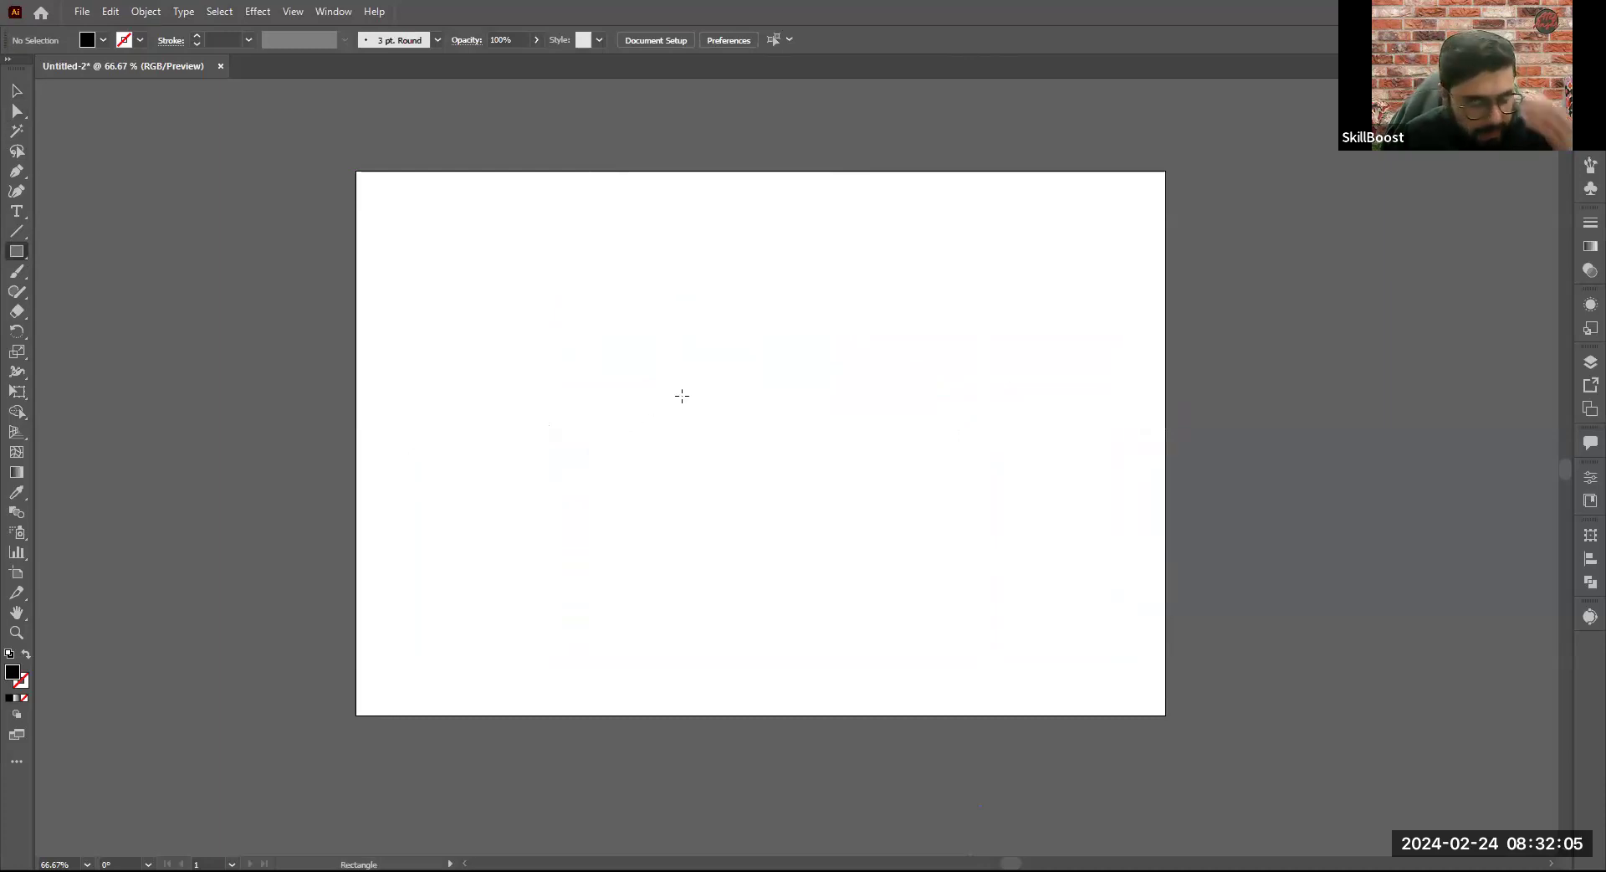
mouse_move(547, 315)
left_mouse_down()
mouse_move(717, 466)
mouse_move(939, 455)
mouse_move(992, 370)
mouse_move(968, 444)
mouse_move(1000, 426)
mouse_move(995, 453)
mouse_move(817, 430)
mouse_move(602, 339)
mouse_move(681, 444)
mouse_move(613, 376)
mouse_move(693, 458)
mouse_move(583, 346)
left_mouse_up()
mouse_move(656, 422)
left_mouse_down()
mouse_move(670, 437)
mouse_move(578, 347)
mouse_move(656, 423)
mouse_move(632, 381)
mouse_move(655, 402)
mouse_move(623, 386)
mouse_move(691, 456)
mouse_move(603, 370)
mouse_move(680, 452)
mouse_move(623, 388)
mouse_move(645, 421)
left_mouse_up()
key("Delete")
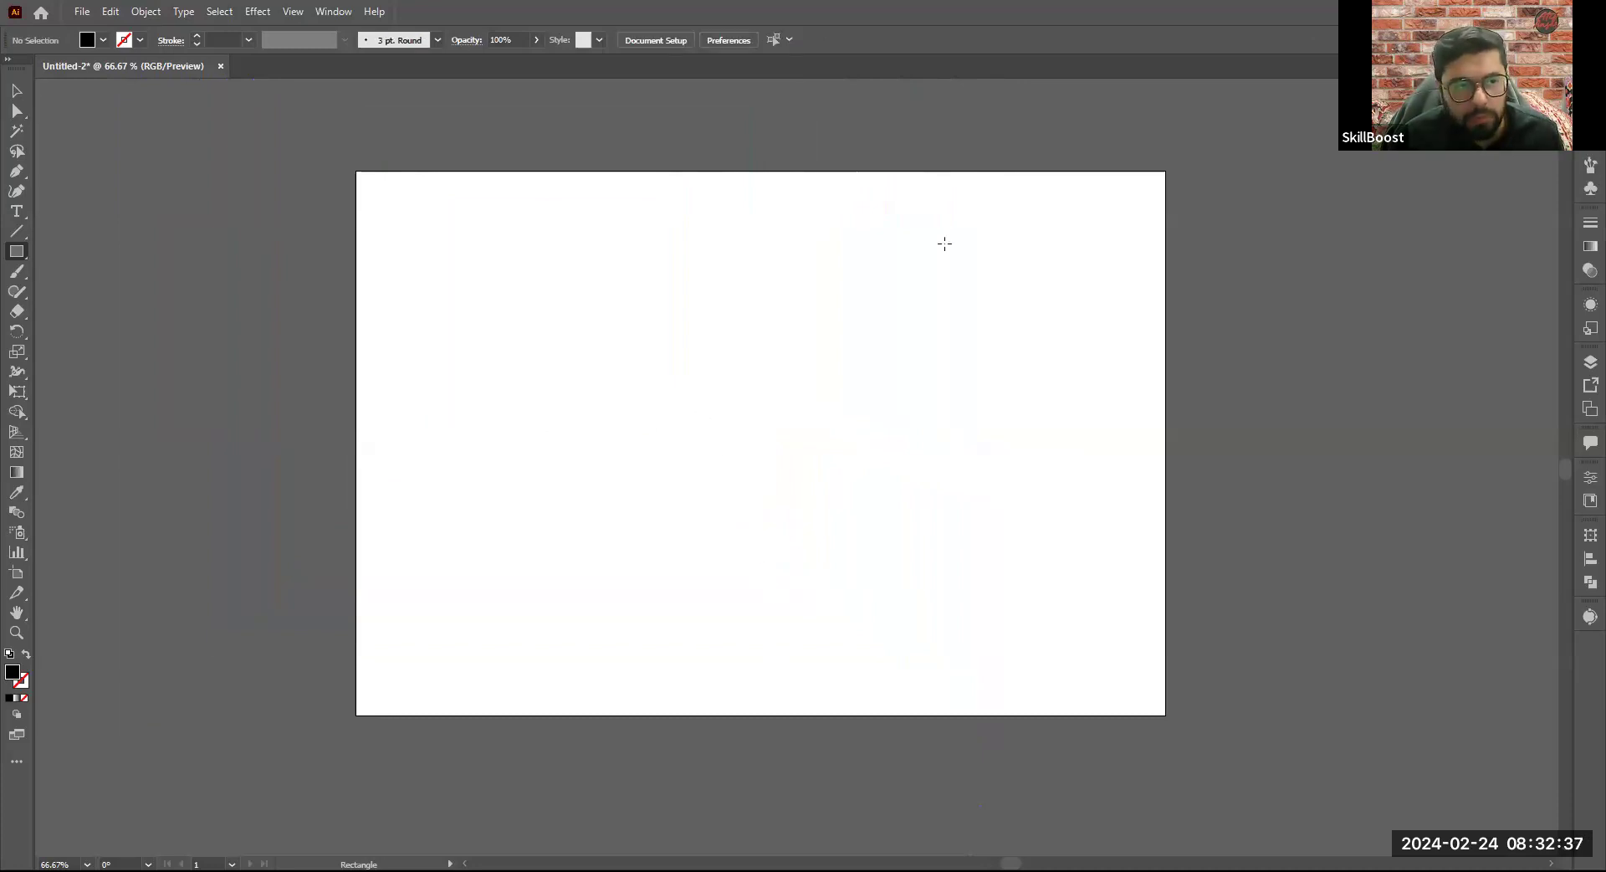
- Draw a tall rectangle about 100 by 522 px near the artboard's left edge and a centre-drawn square of about 368 px beside it
left_click_drag(405, 265, 481, 648)
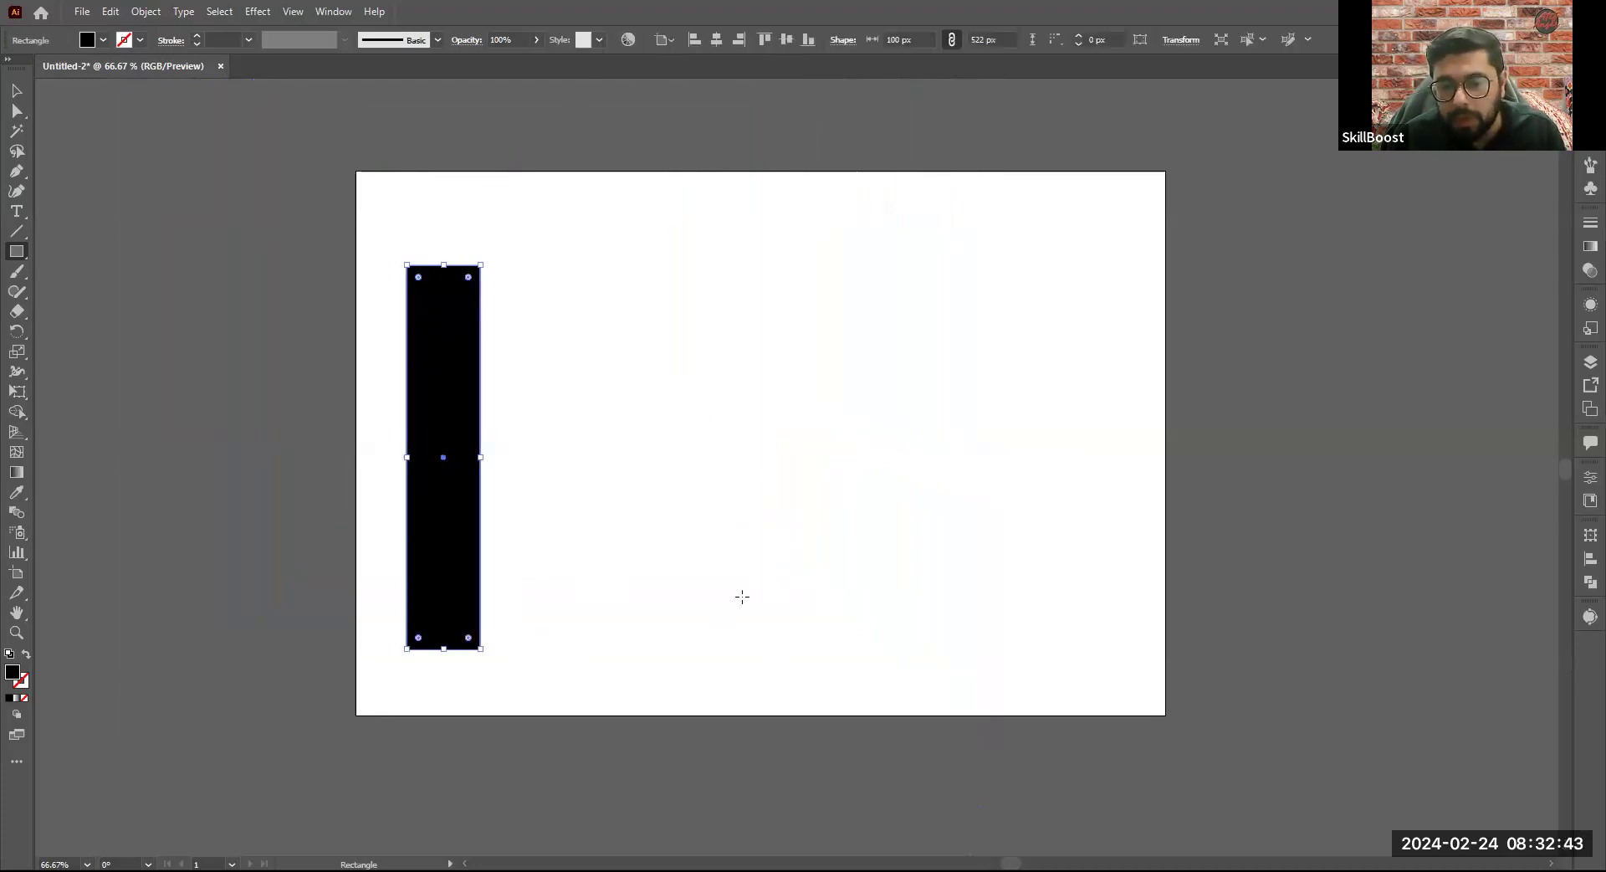
mouse_move(768, 368)
left_mouse_down()
mouse_move(879, 537)
mouse_move(1038, 535)
mouse_move(886, 502)
mouse_move(897, 545)
mouse_move(954, 562)
mouse_move(828, 476)
mouse_move(853, 490)
mouse_move(817, 450)
mouse_move(889, 544)
mouse_move(852, 443)
mouse_move(904, 552)
mouse_move(945, 569)
mouse_move(868, 489)
mouse_move(876, 503)
left_mouse_up()
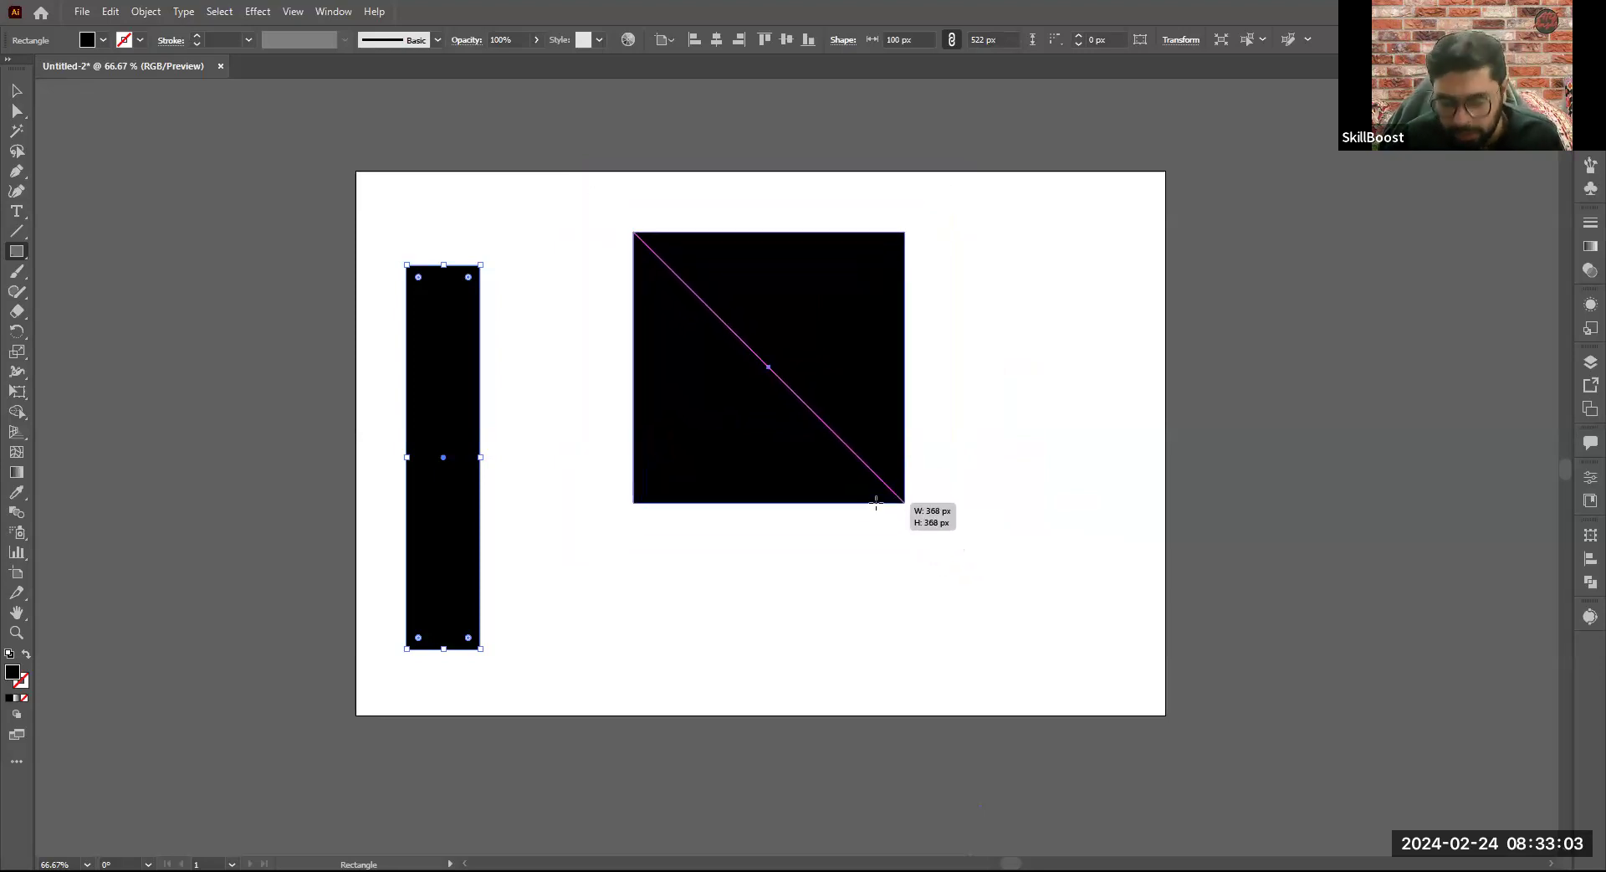
left_click_drag(876, 503, 875, 503)
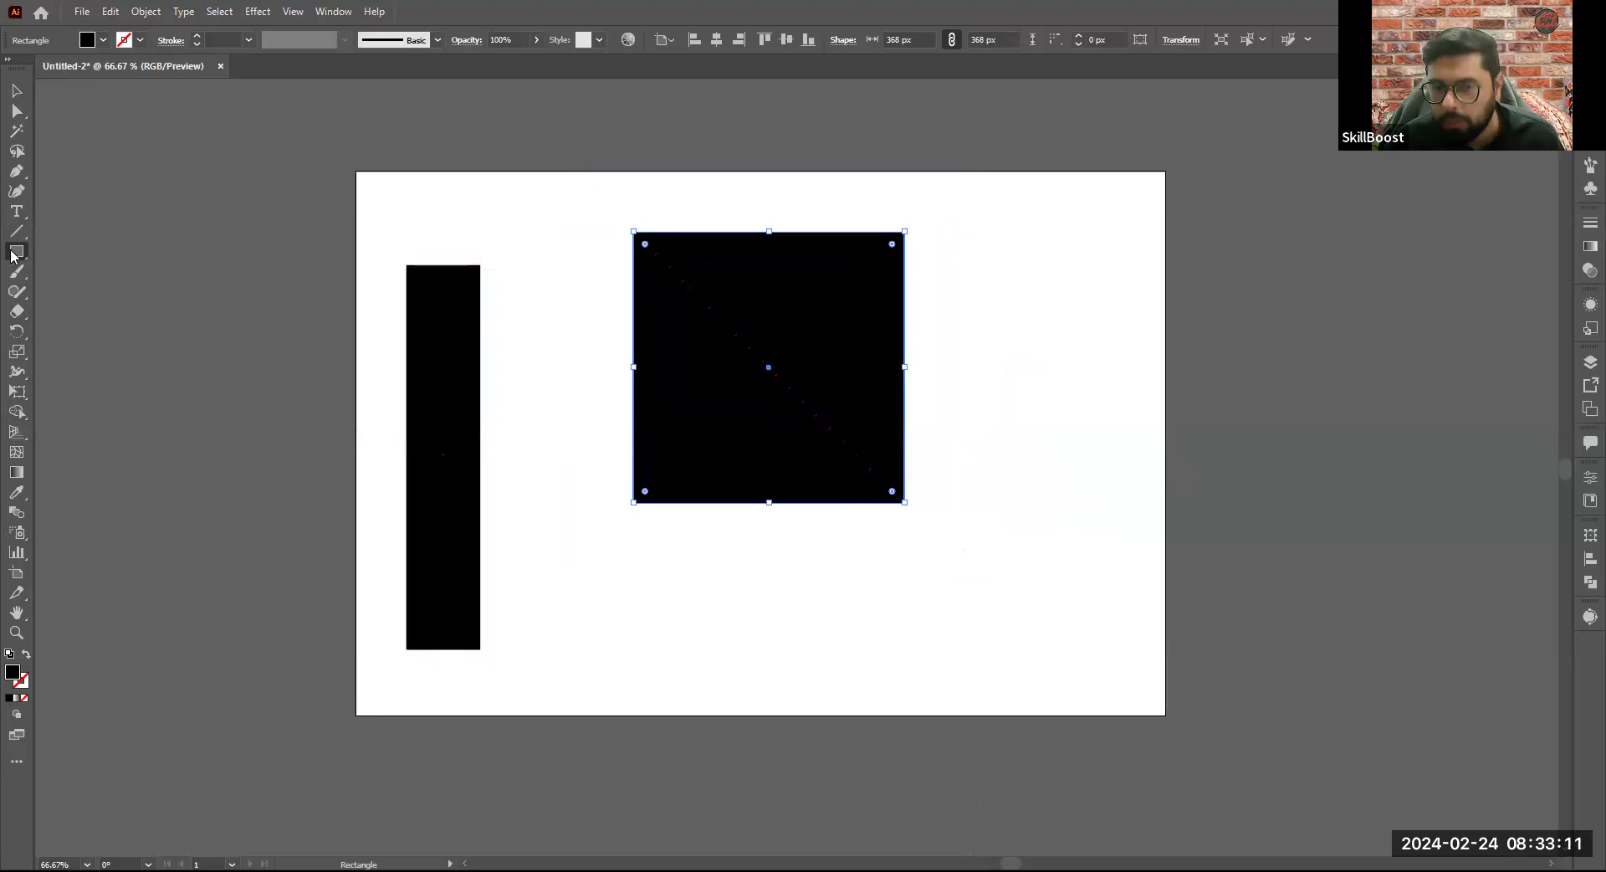
- Replace the square with a tall ellipse, a wide flat ellipse, a small circle at the artboard corner and a circle of about 424 px
left_click_drag(12, 256, 77, 300)
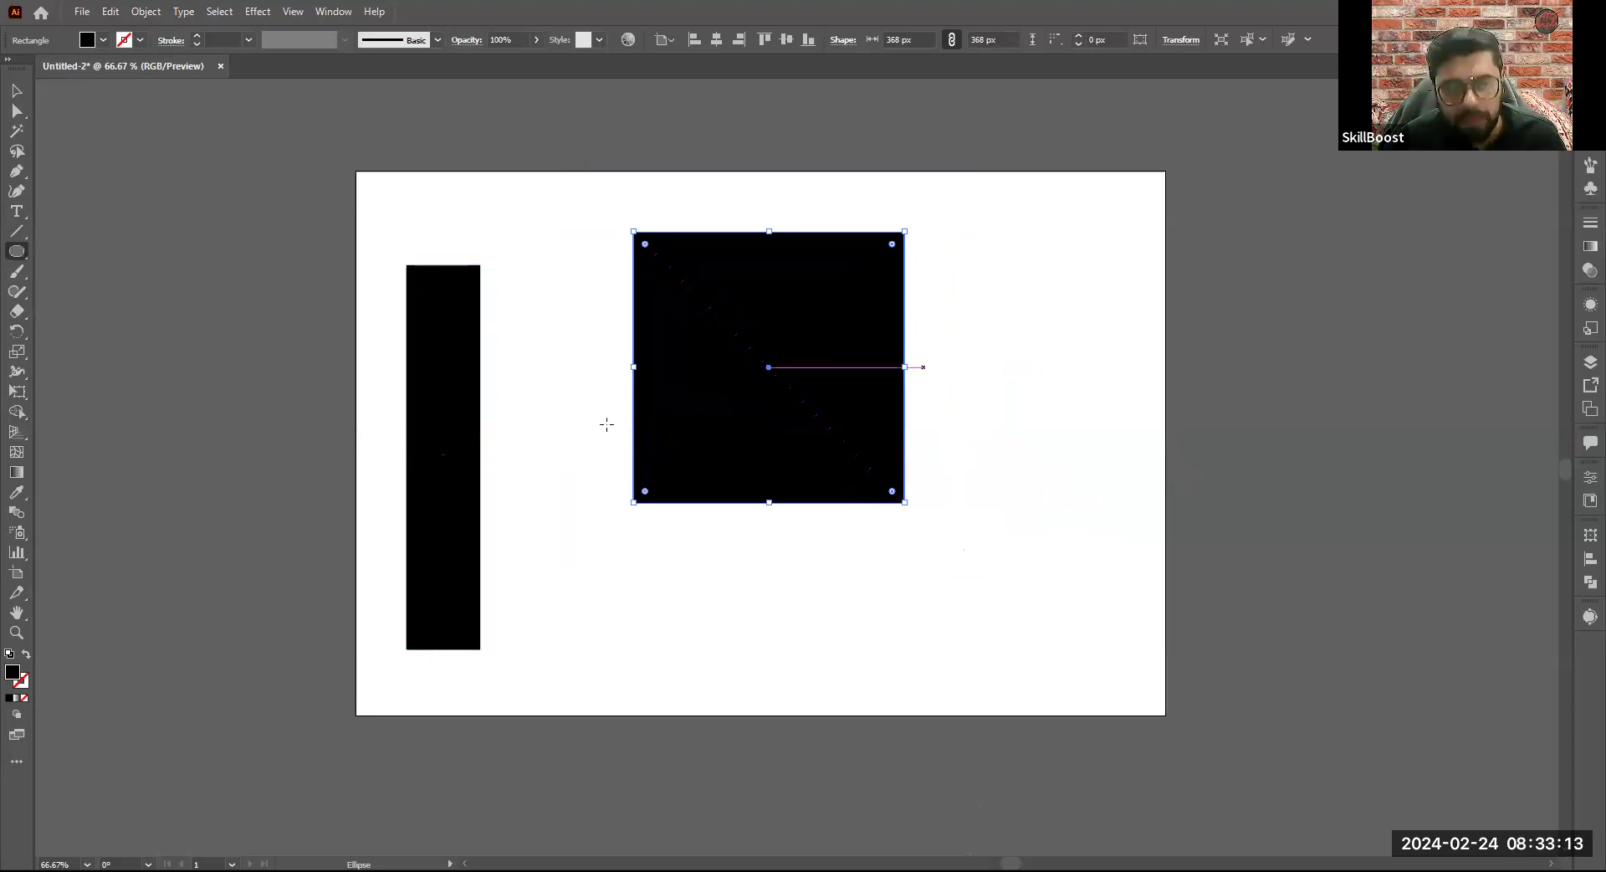
key("Delete")
left_click_drag(582, 237, 520, 594)
left_click_drag(633, 227, 1127, 171)
left_click_drag(352, 156, 438, 241)
left_click_drag(850, 421, 887, 577)
- Clear the artboard by selecting and deleting the rectangle and all the ellipses
key("v")
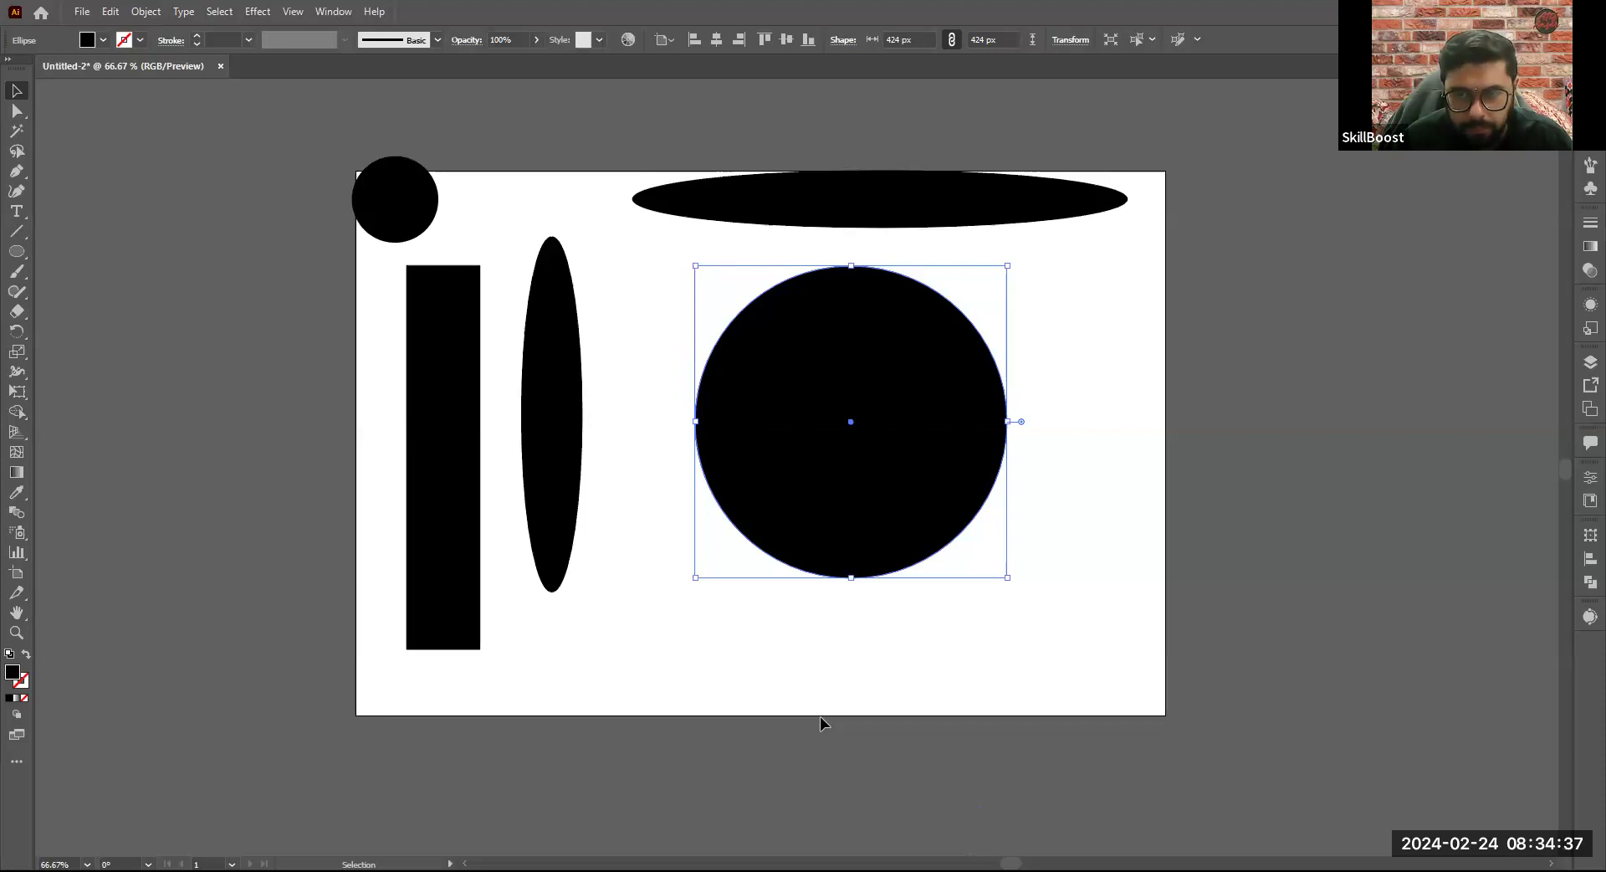
key("ctrl+shift+a")
key("ctrl+a")
key("Delete")
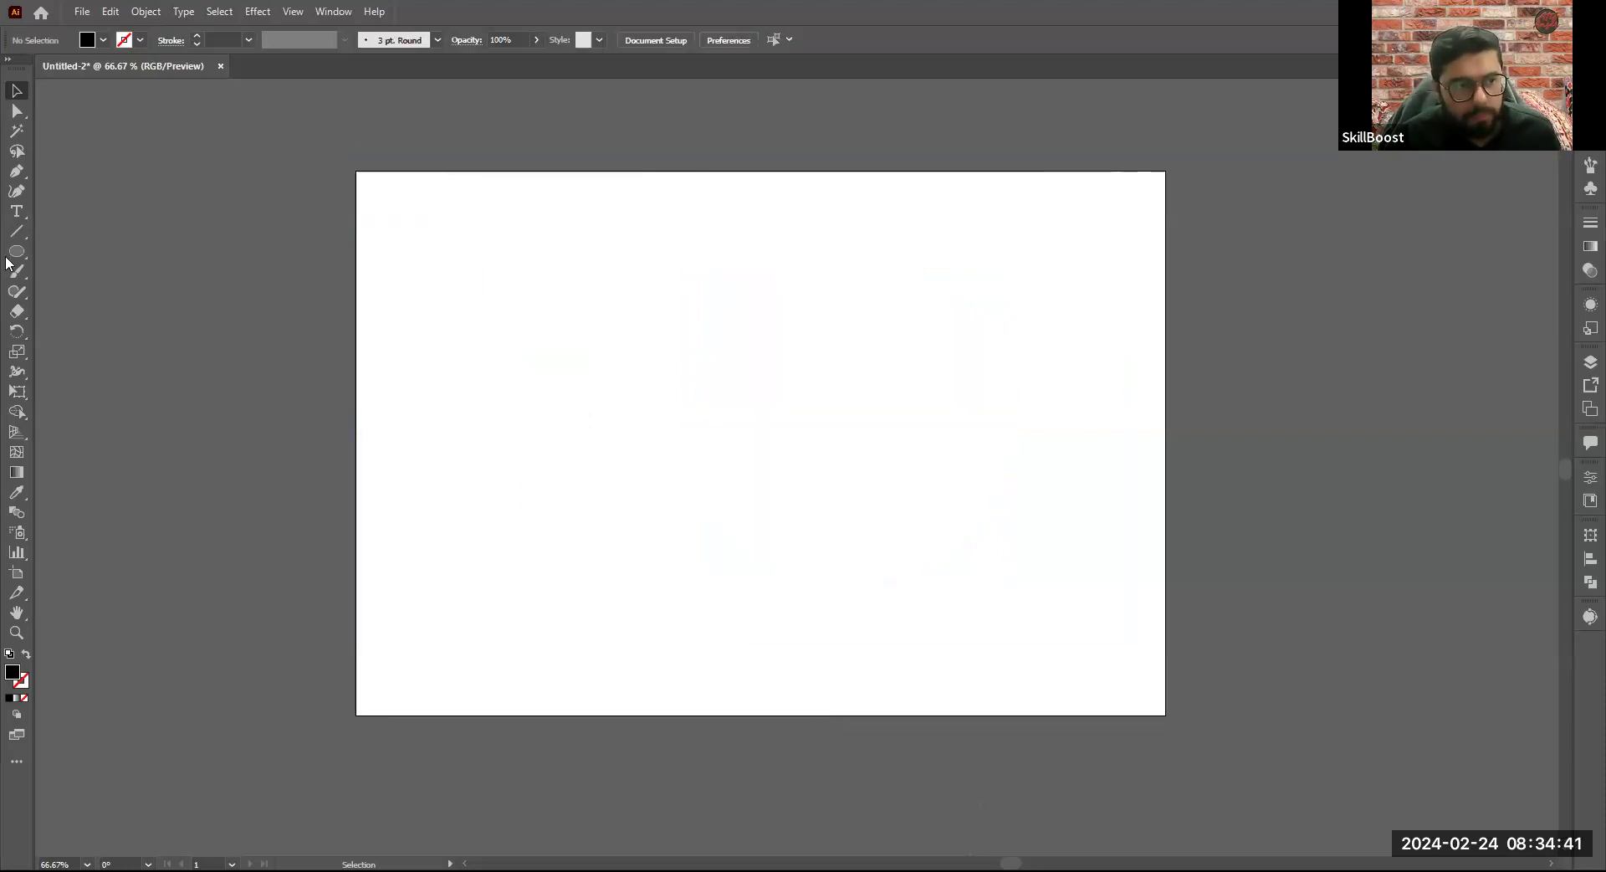
- Draw a centre-based square of about 238 px in the artboard's upper left area and a circle of about 318 px to its right
left_click(14, 252)
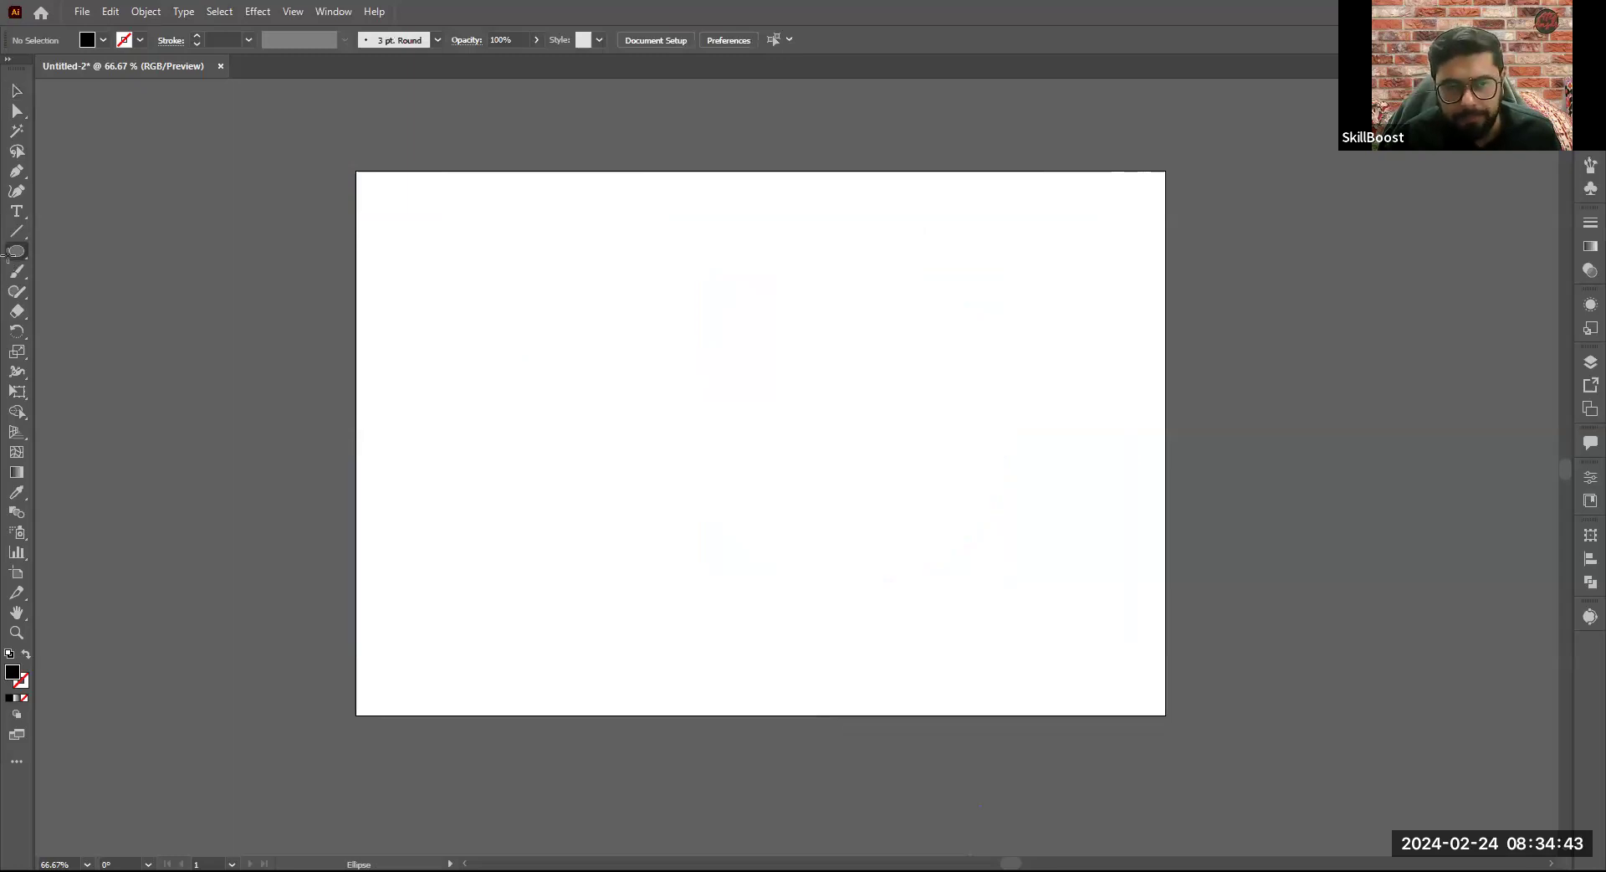
key("m")
left_click_drag(460, 311, 512, 392)
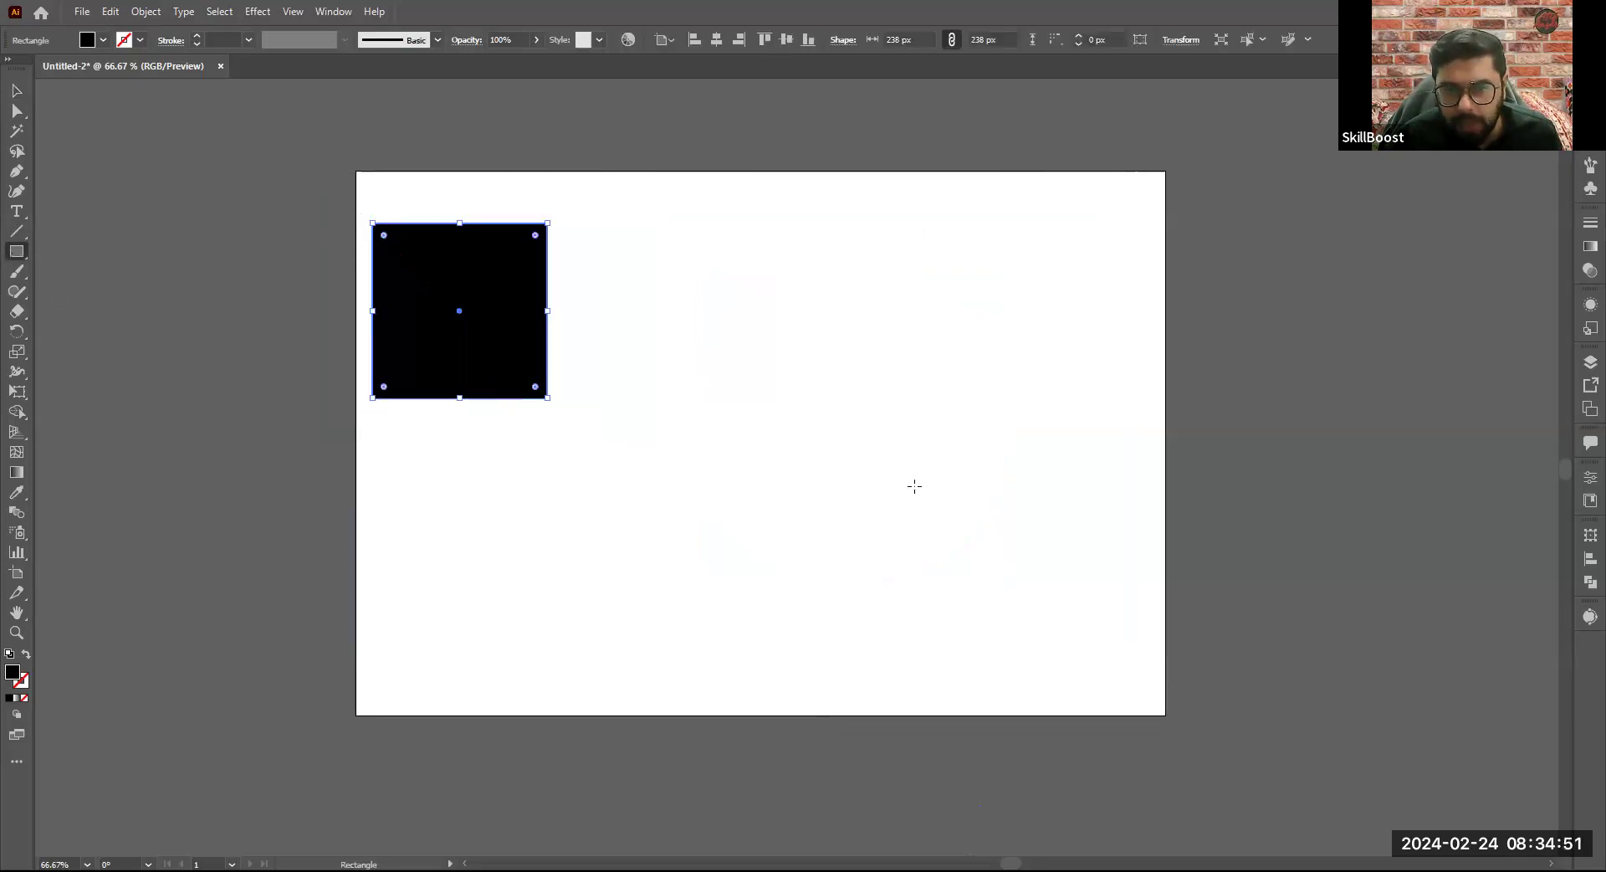
key("l")
left_click_drag(834, 325, 1096, 430)
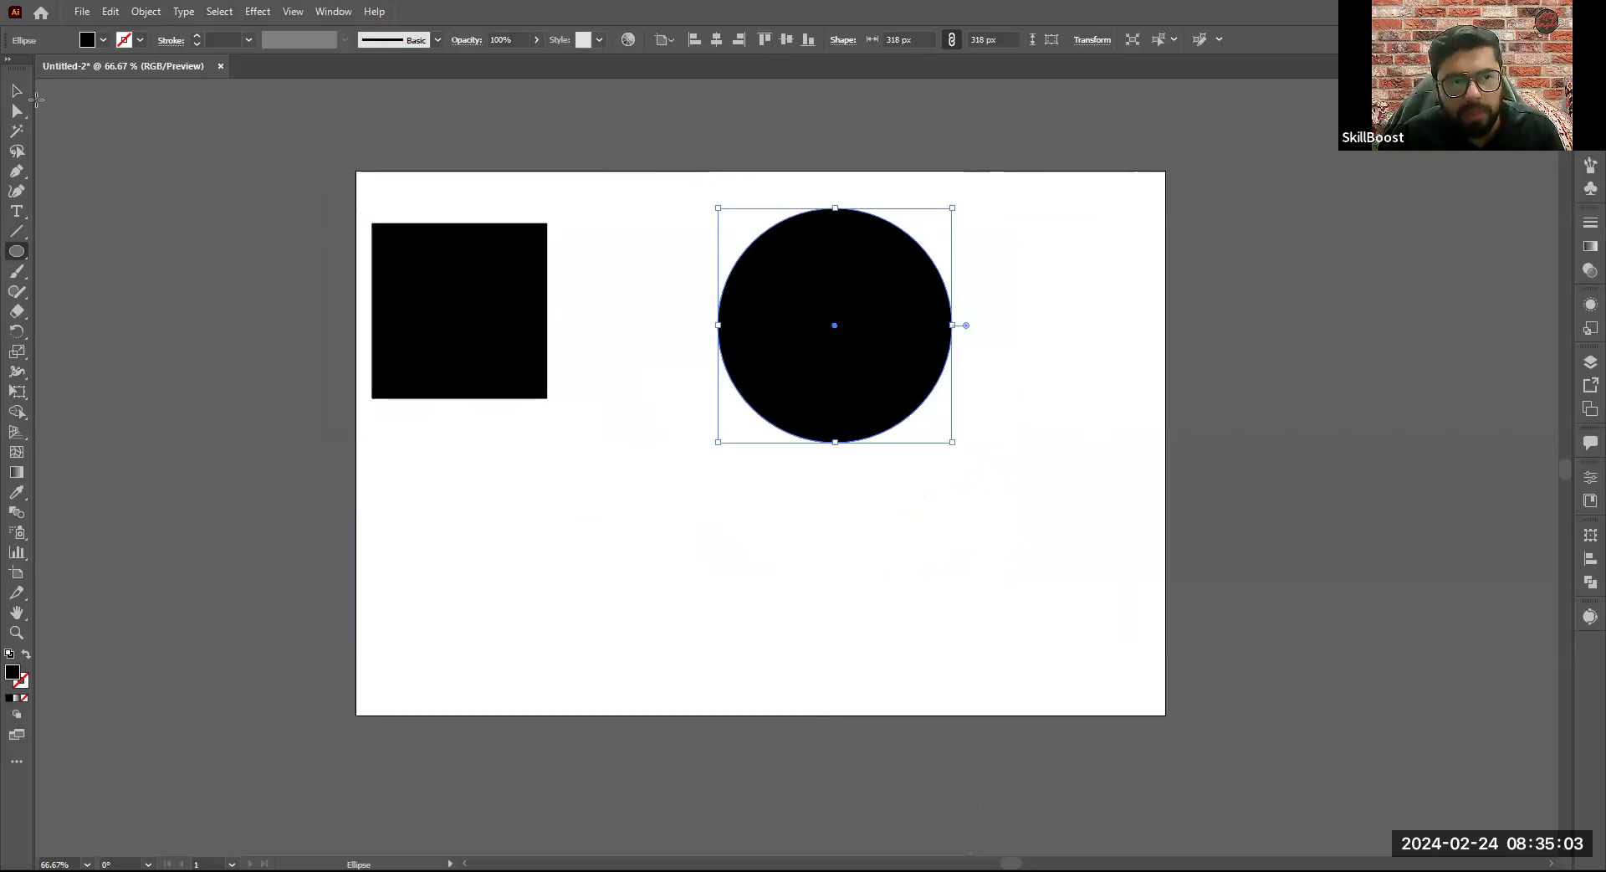
- Move the square and the circle toward the artboard's middle with several moves and undos
key("v")
left_click_drag(876, 360, 854, 492)
left_click_drag(502, 343, 538, 411)
left_click_drag(894, 516, 945, 432)
key("ctrl+z")
key("ctrl+z")
key("ctrl+z")
key("ctrl+z")
key("ctrl+z")
key("ctrl+z")
key("ctrl+z")
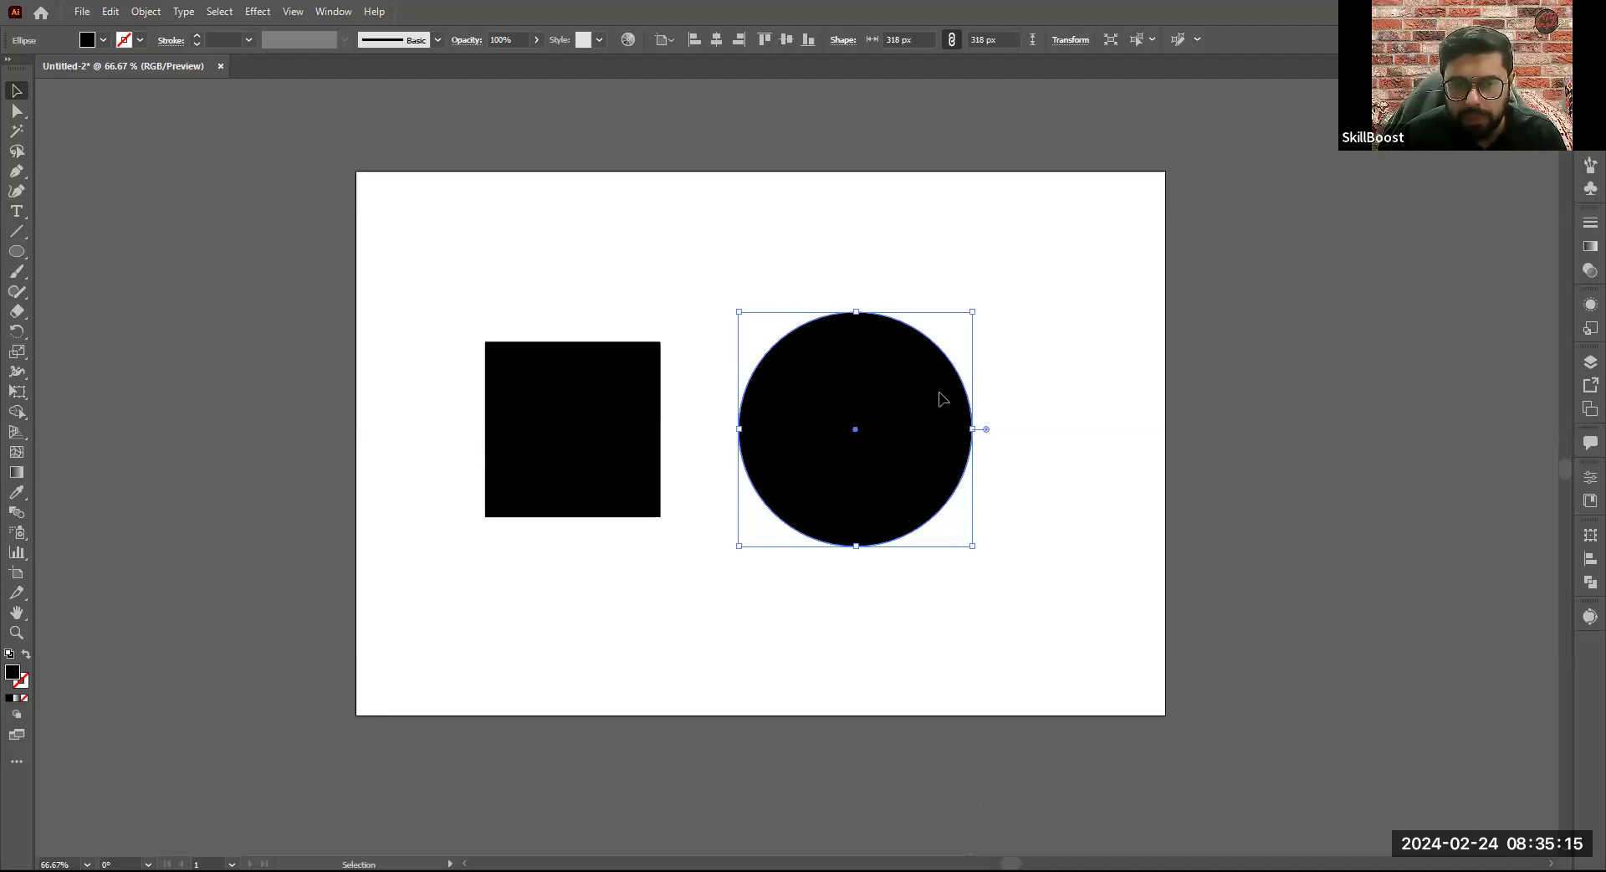
- Shift the square slightly right and the circle slightly down so they sit side by side
left_click_drag(809, 480, 808, 546)
left_click_drag(586, 427, 593, 431)
left_click_drag(831, 471, 832, 419)
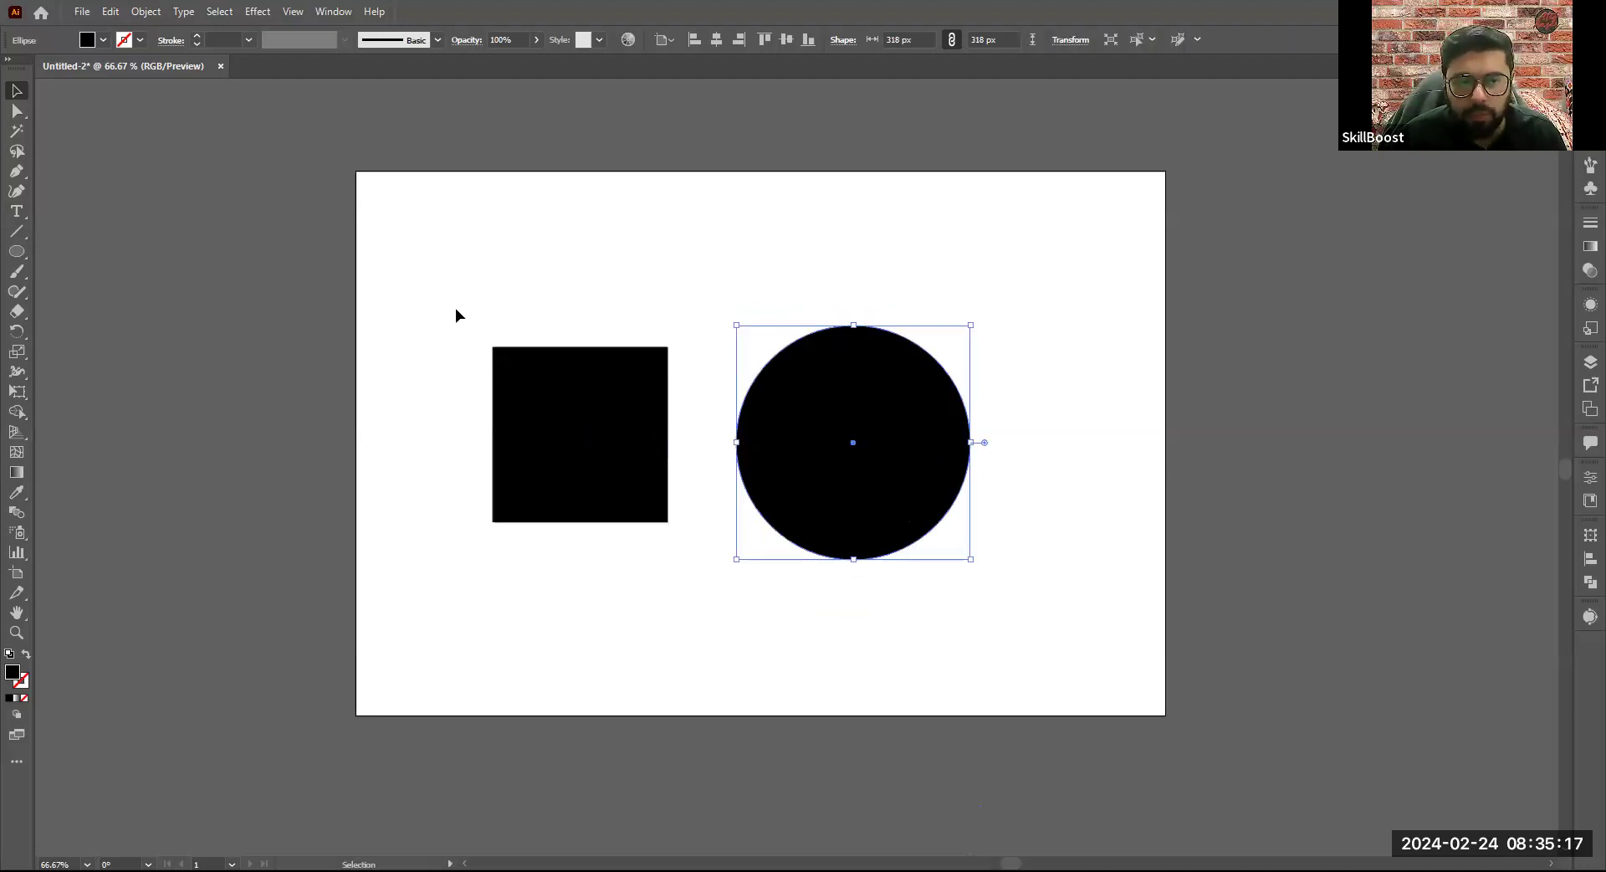
left_click(583, 389, "shift")
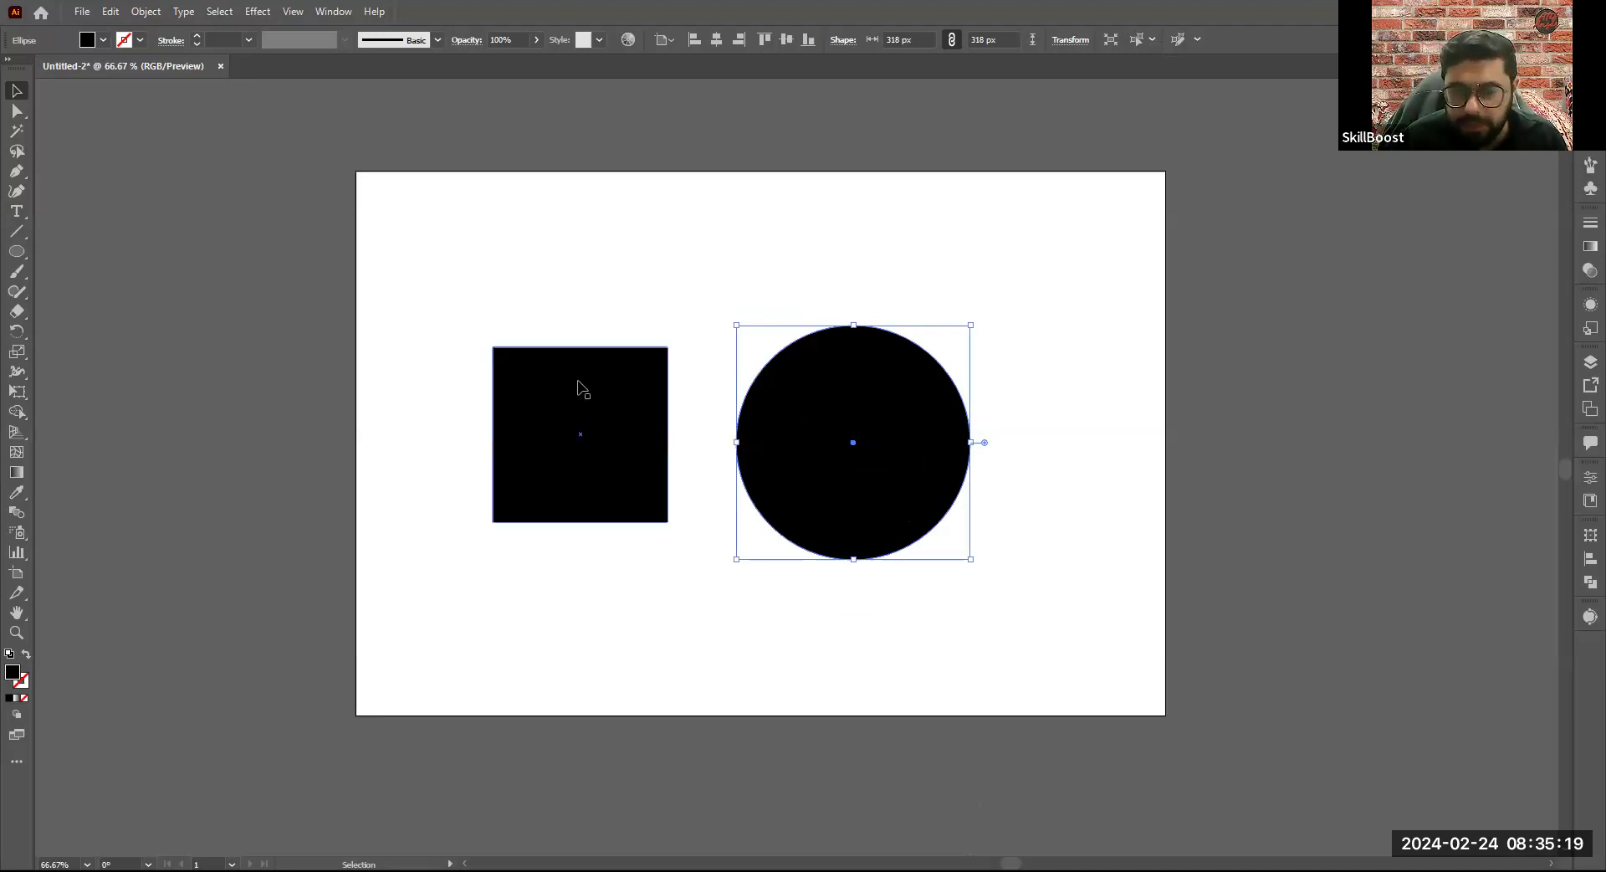
left_click(929, 500)
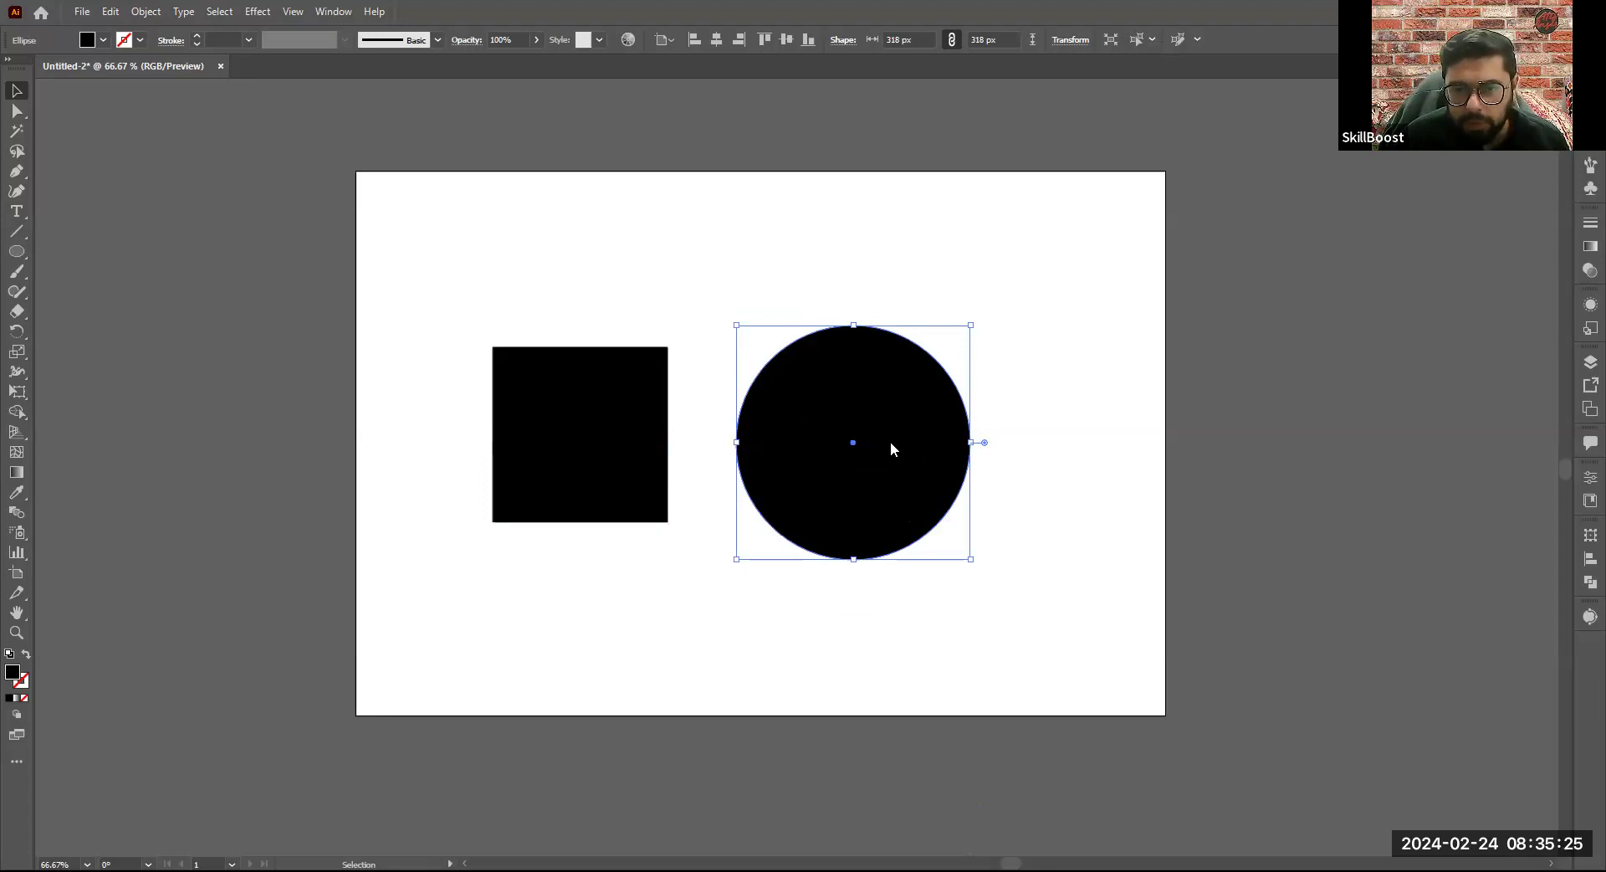
- Reposition the circle and square repeatedly, leaving them side by side mid-artboard, and undo the circle's last move
left_click_drag(892, 445, 906, 458)
left_click_drag(619, 416, 581, 343)
left_click_drag(881, 481, 871, 542)
left_click_drag(613, 385, 627, 477)
left_click_drag(798, 410, 816, 346)
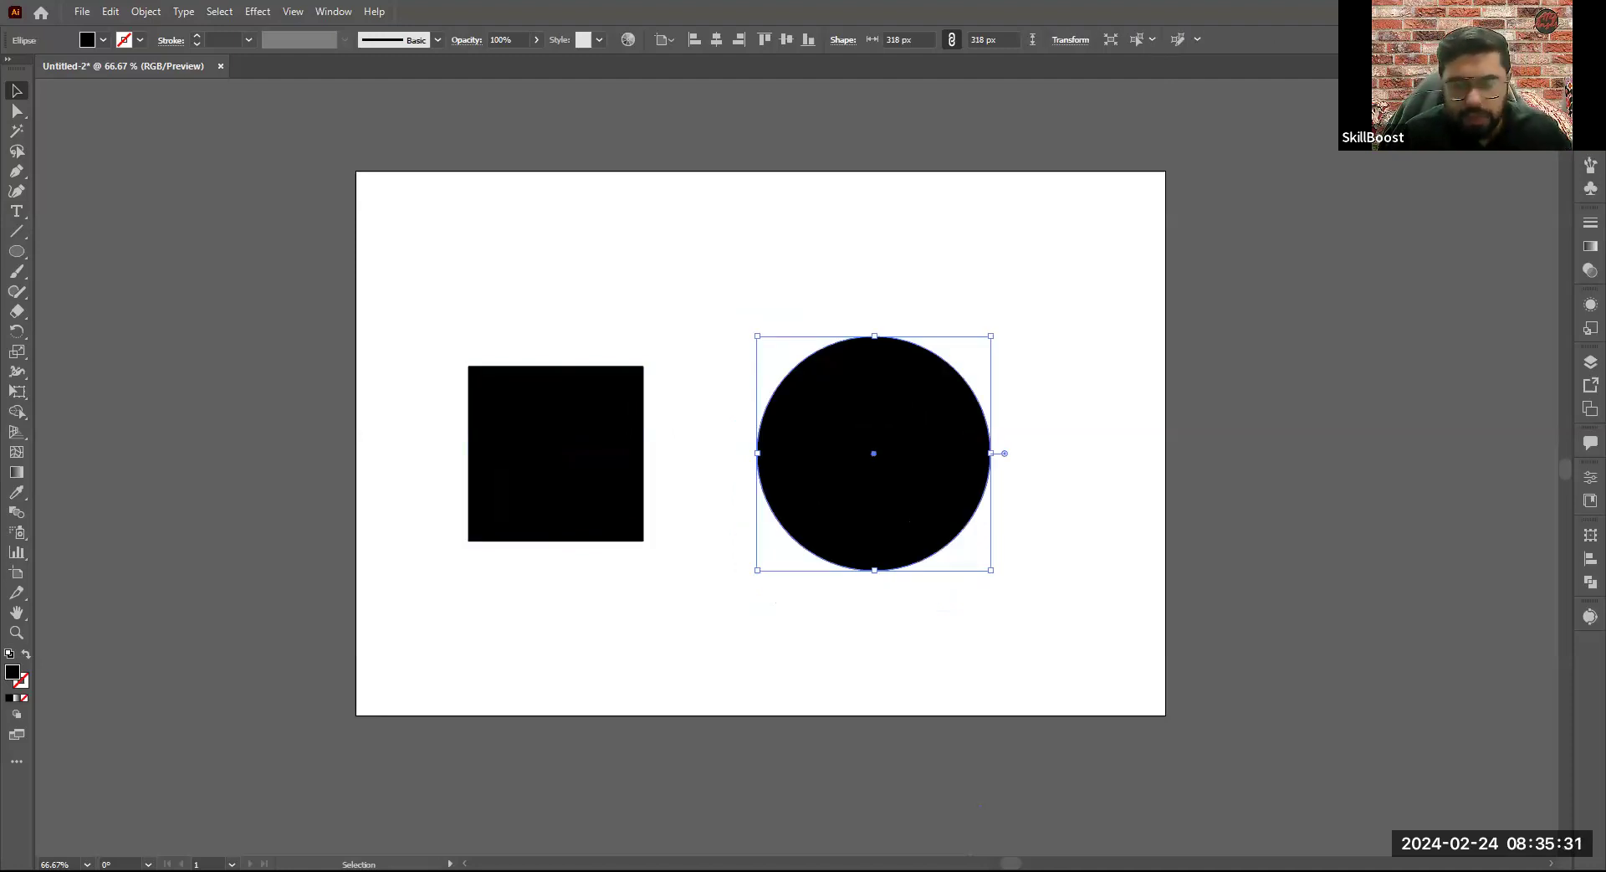
left_click_drag(955, 460, 936, 436)
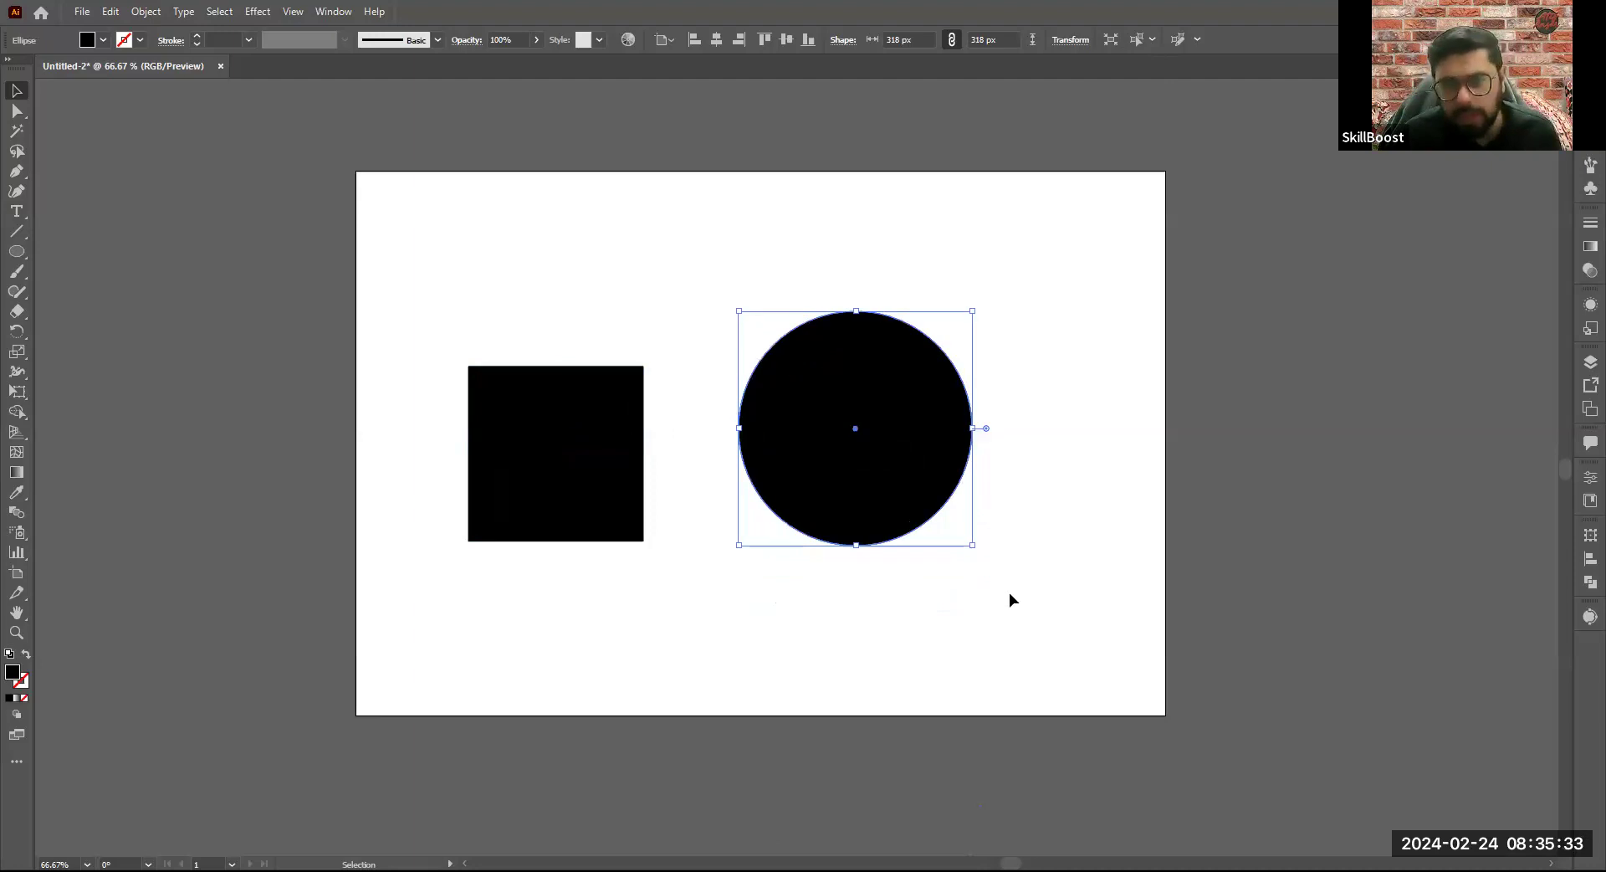
key("ctrl+z")
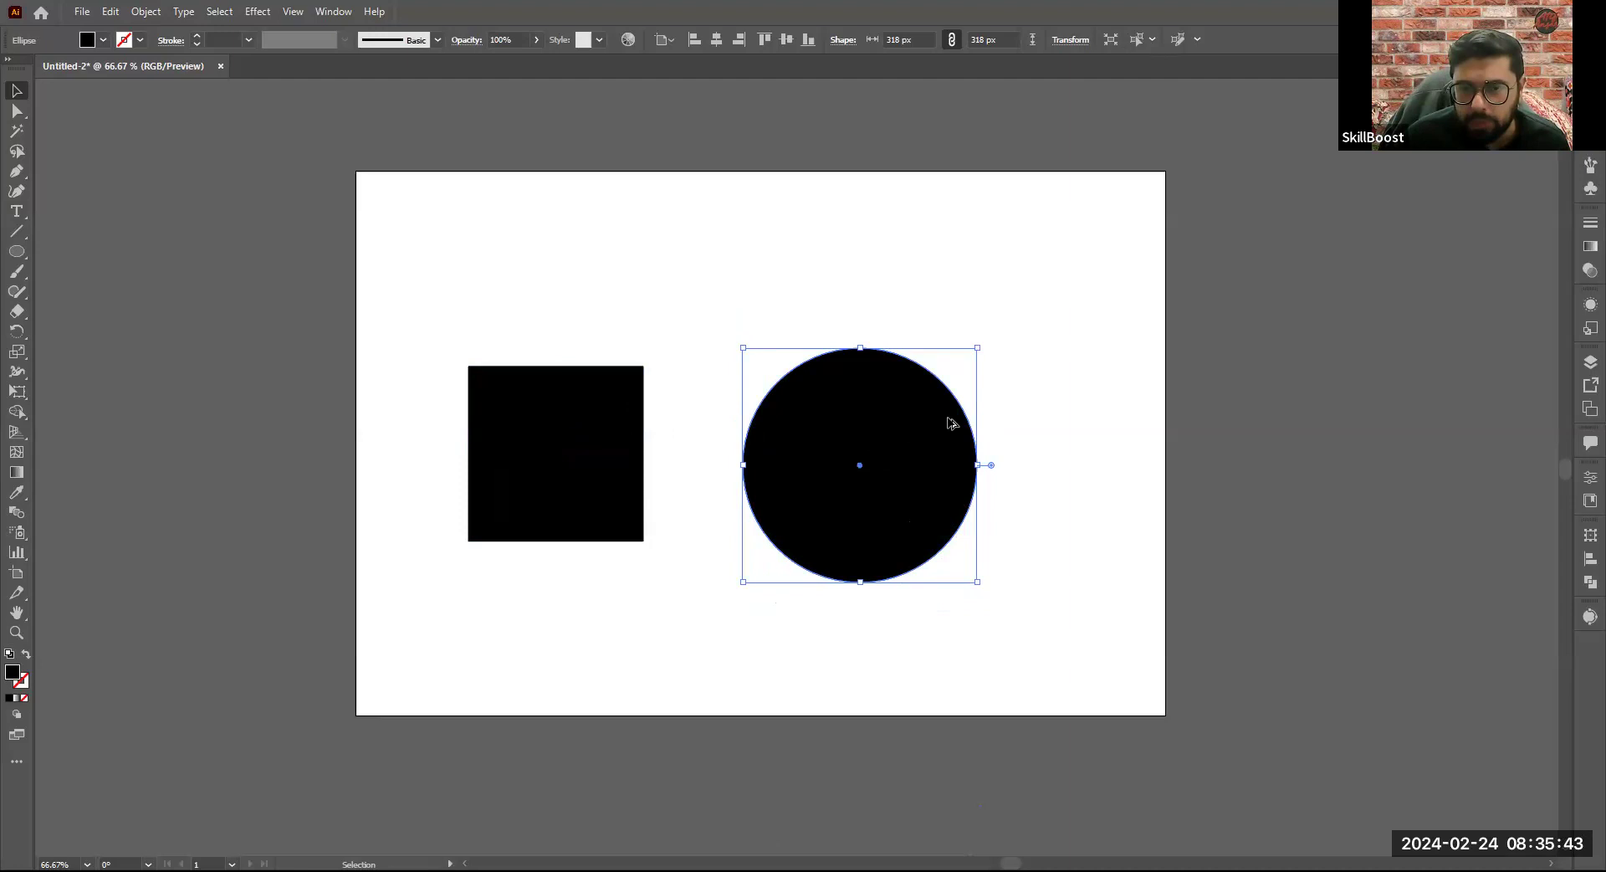
scroll(953, 423, "up", 1)
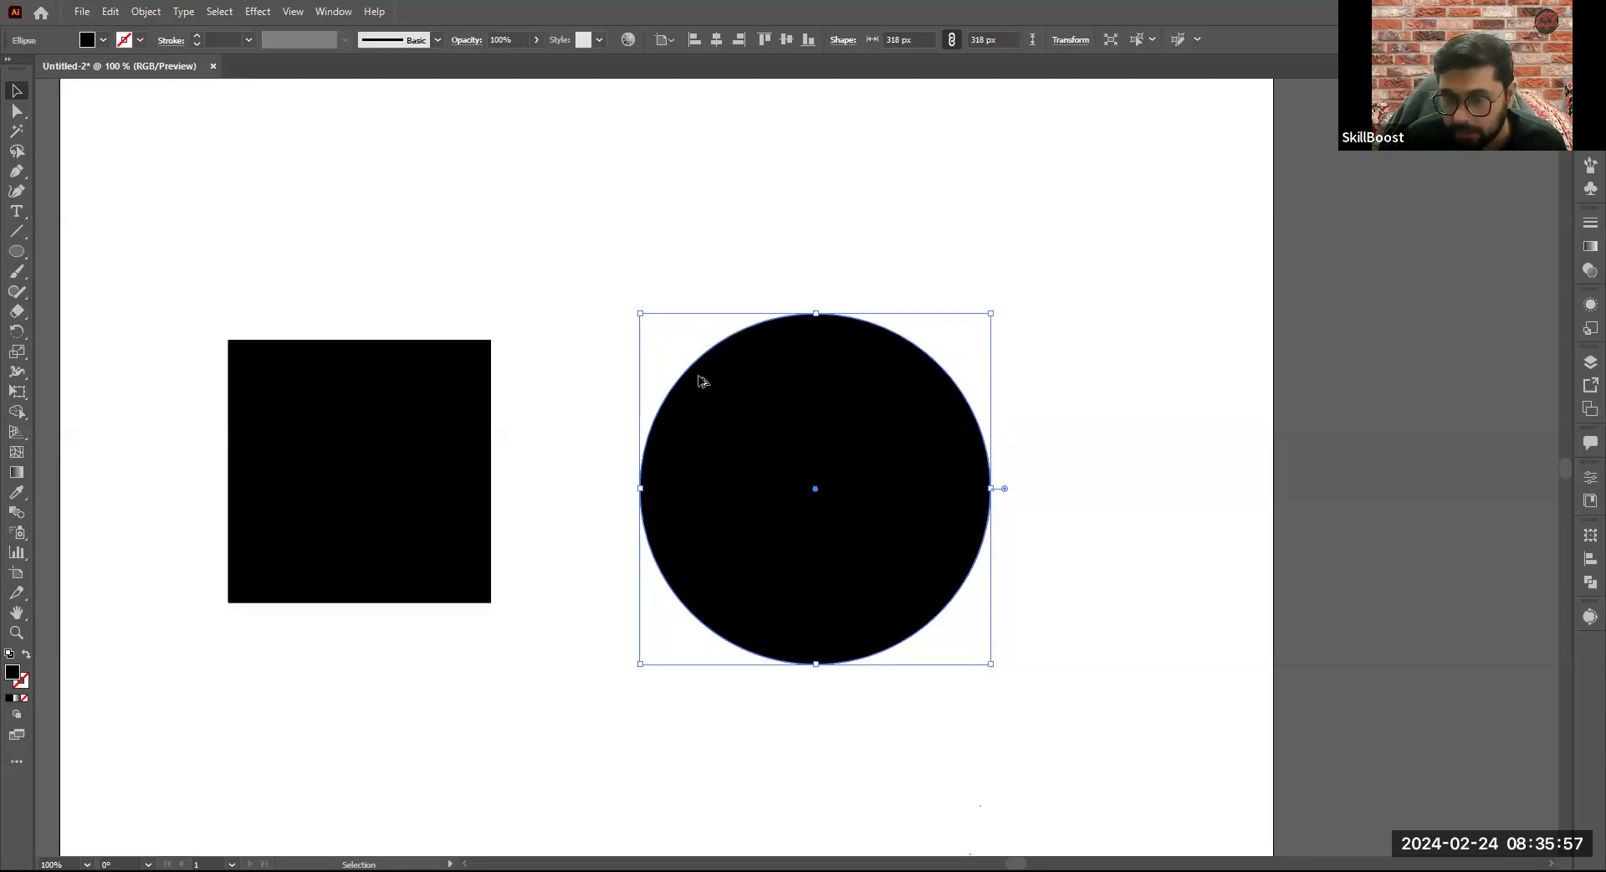
- Try to stretch the circle freely into an ellipse of about 553 x 312 px, and undo the stretch
scroll(701, 381, "down", 1)
scroll(761, 384, "up", 1)
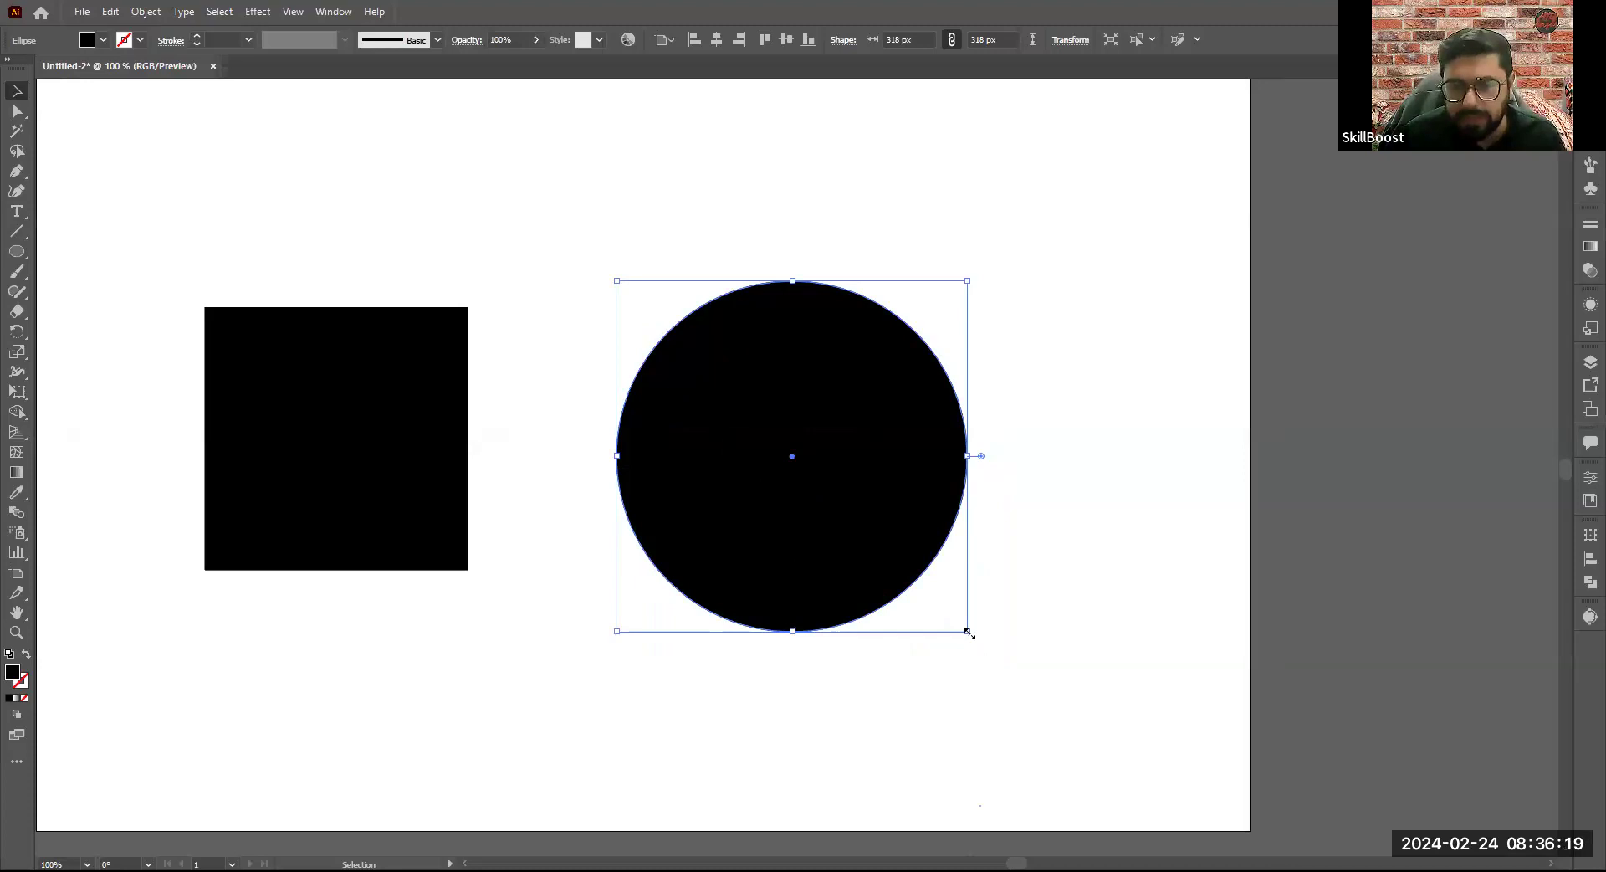
left_click_drag(1087, 692, 1223, 625)
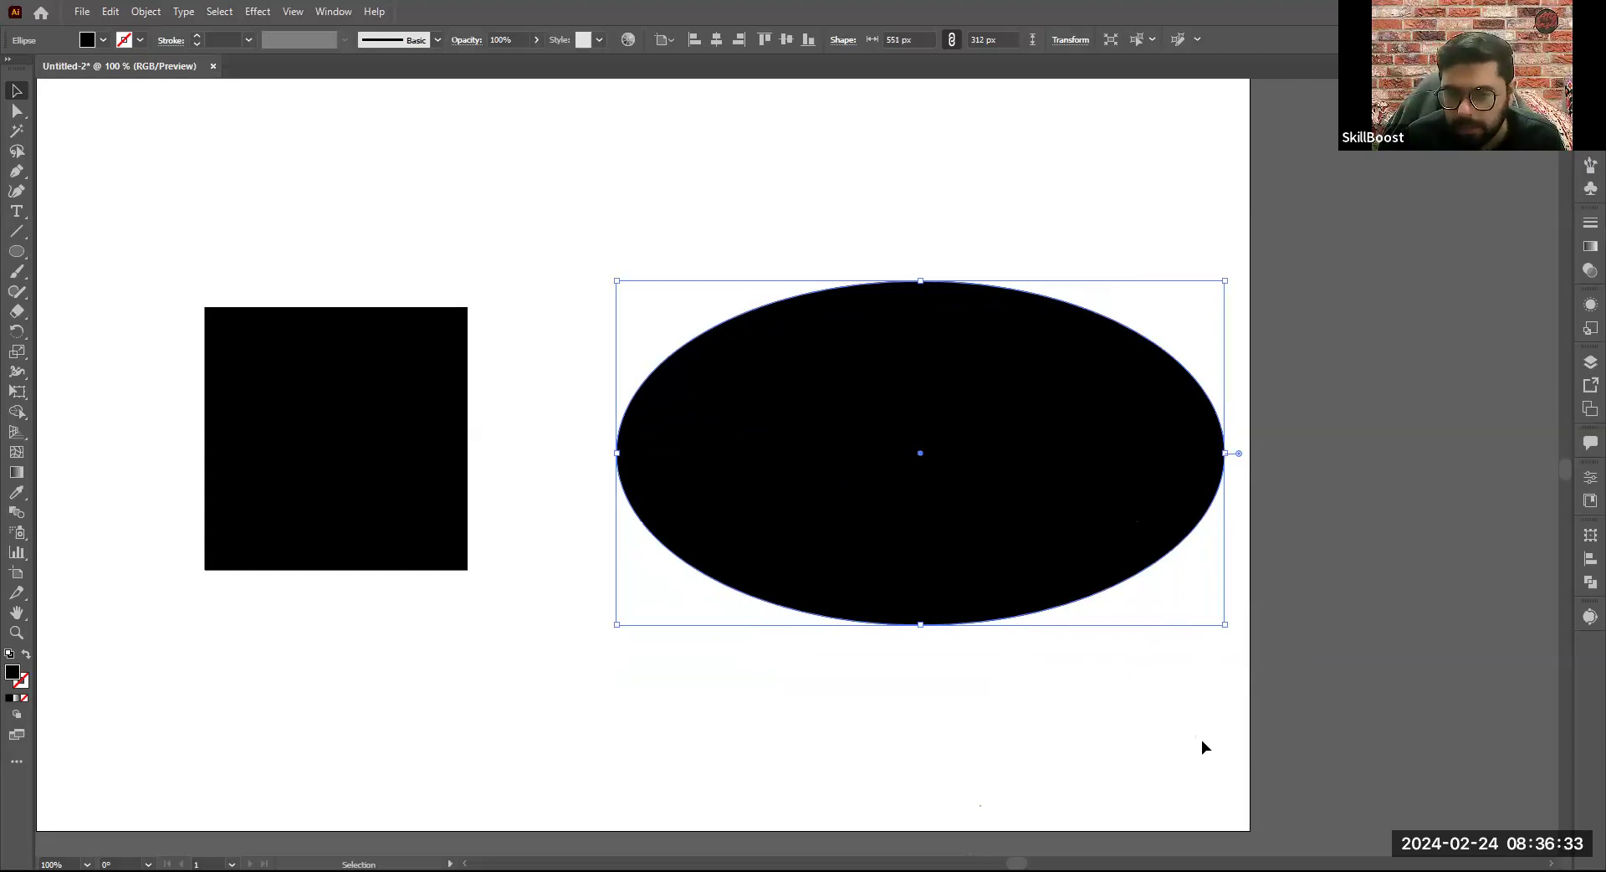
key("ctrl+z")
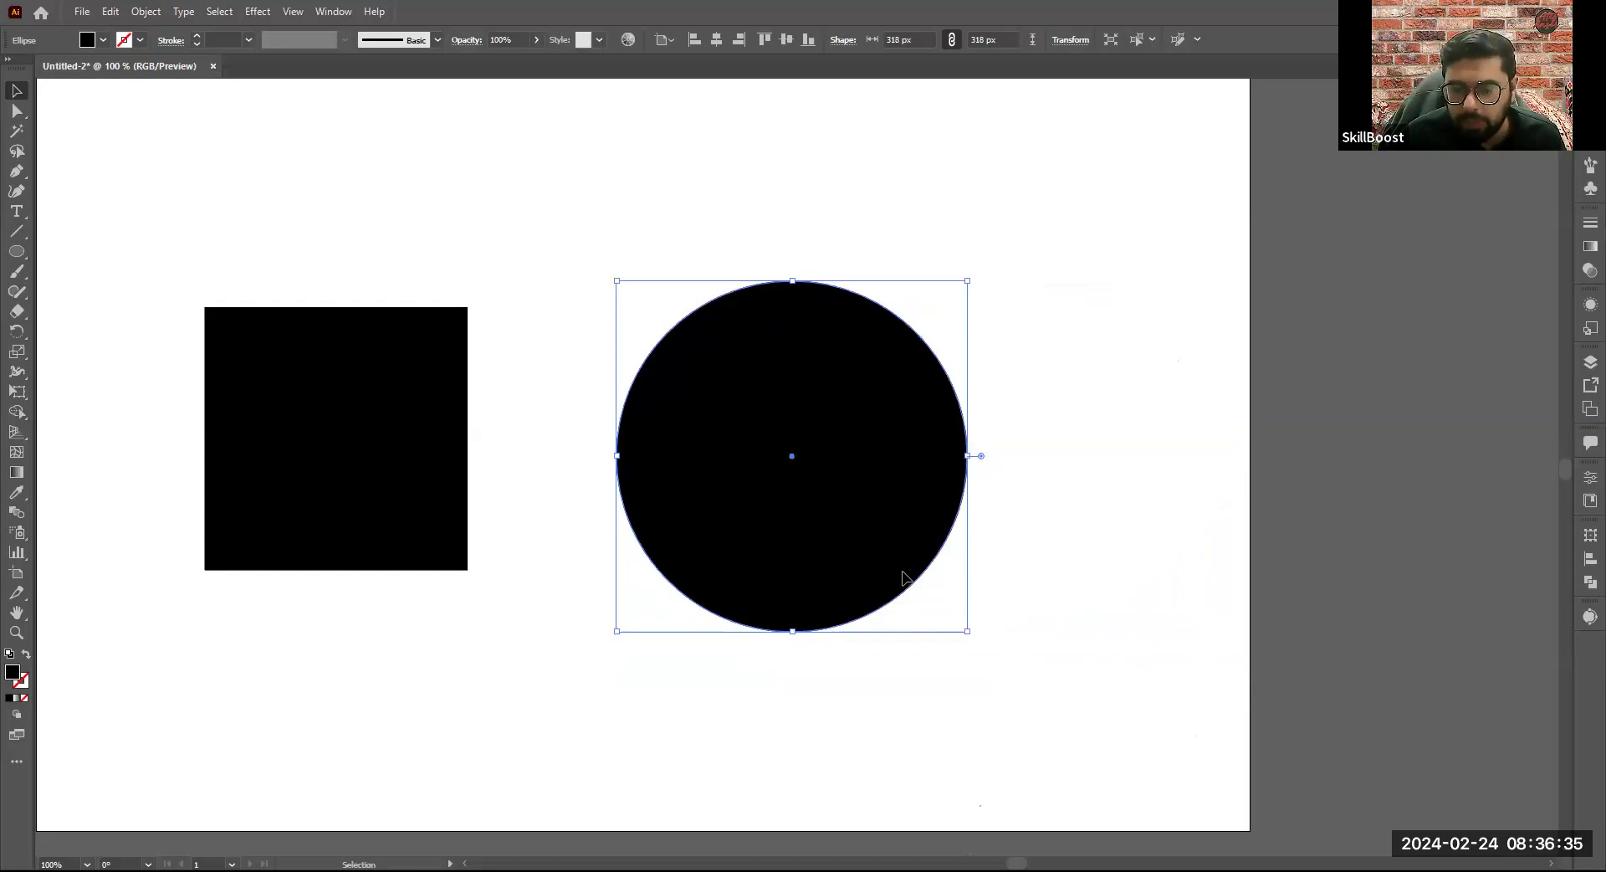
- Scale the circle proportionally to about 542 px and move it right, away from the square
scroll(900, 574, "down", 1)
left_click_drag(958, 638, 1045, 763)
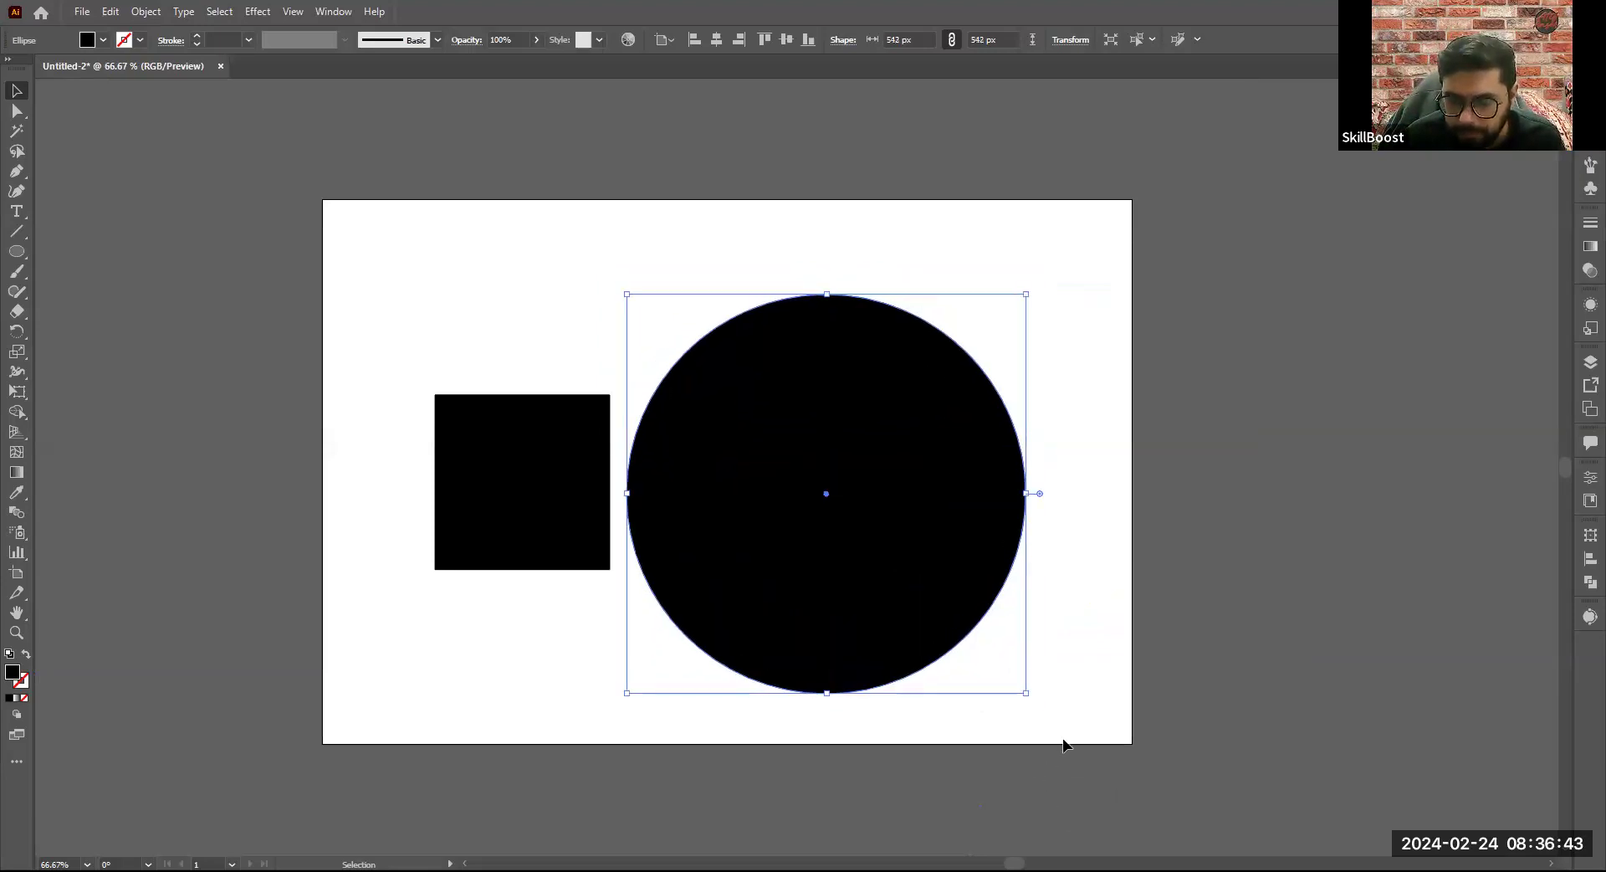
left_click_drag(916, 573, 970, 561)
- Scale the square proportionally from its centre to about 412 px beside the large circle
left_click(596, 528)
scroll(458, 478, "up", 1)
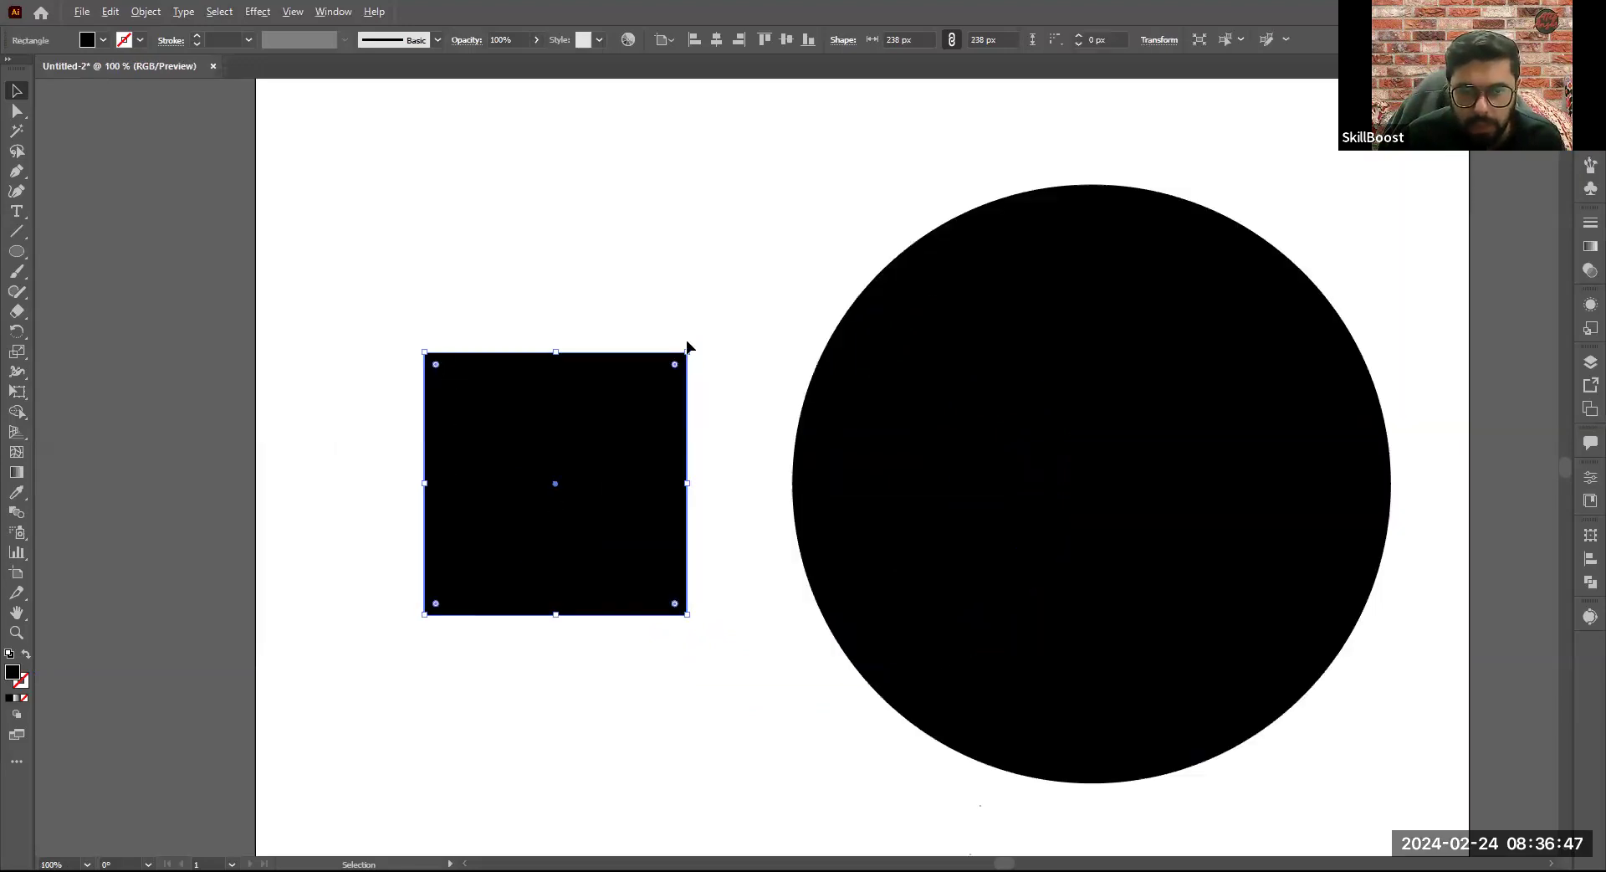
left_click_drag(688, 615, 781, 778)
left_click_drag(724, 679, 783, 782)
key("ctrl+minus")
key("ctrl+minus")
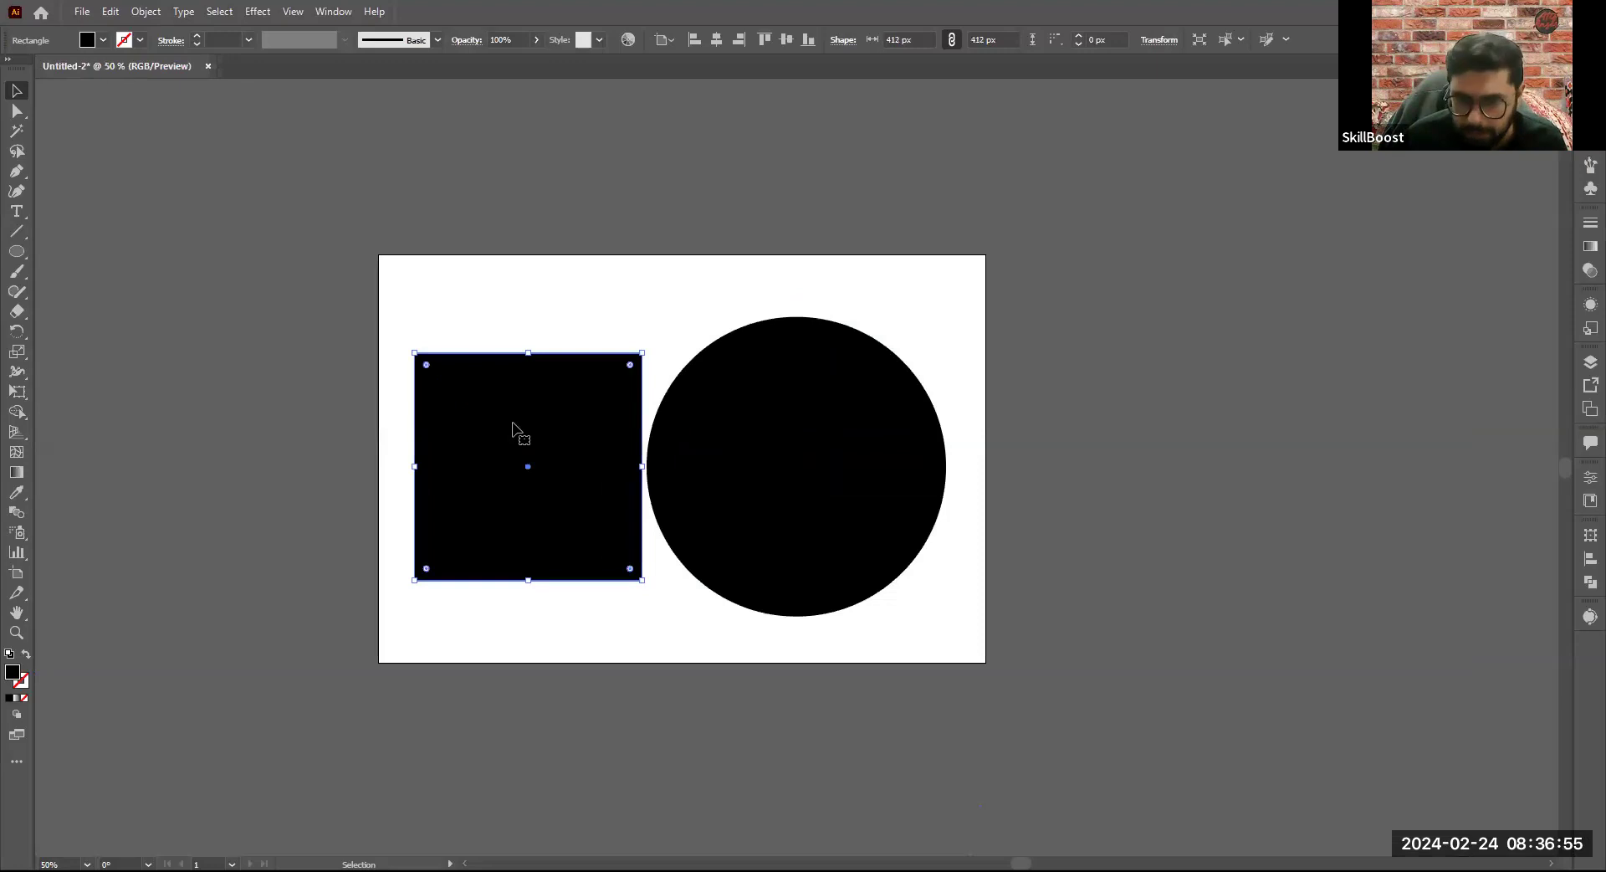
scroll(513, 428, "up", 1)
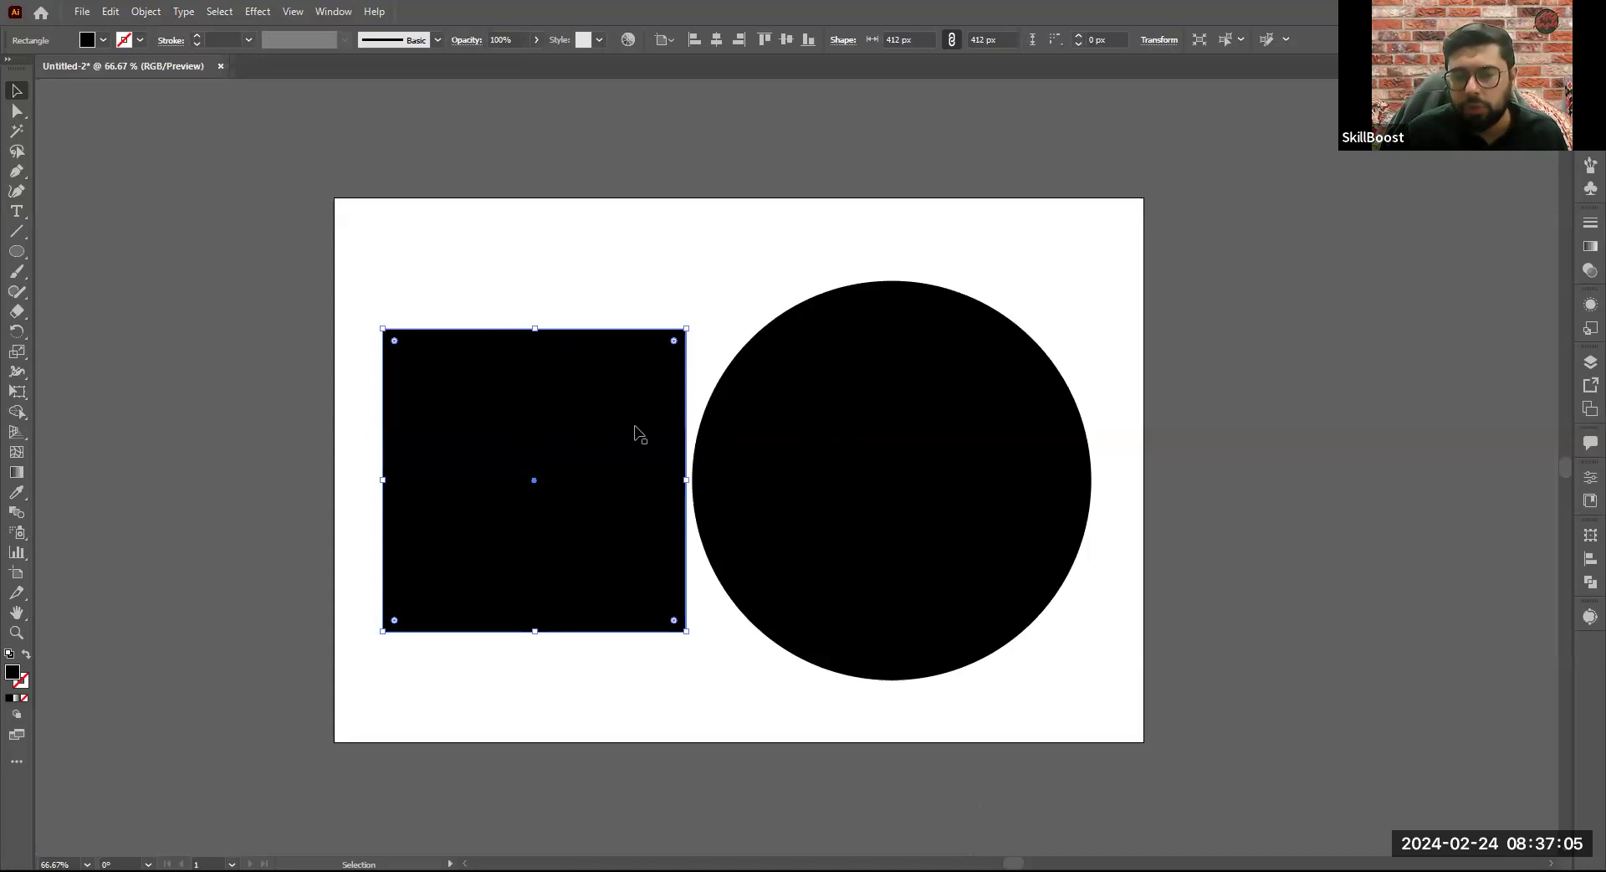
- Spread the square and circle slightly apart and delete the circle
left_click(766, 439)
left_click_drag(659, 421, 651, 421)
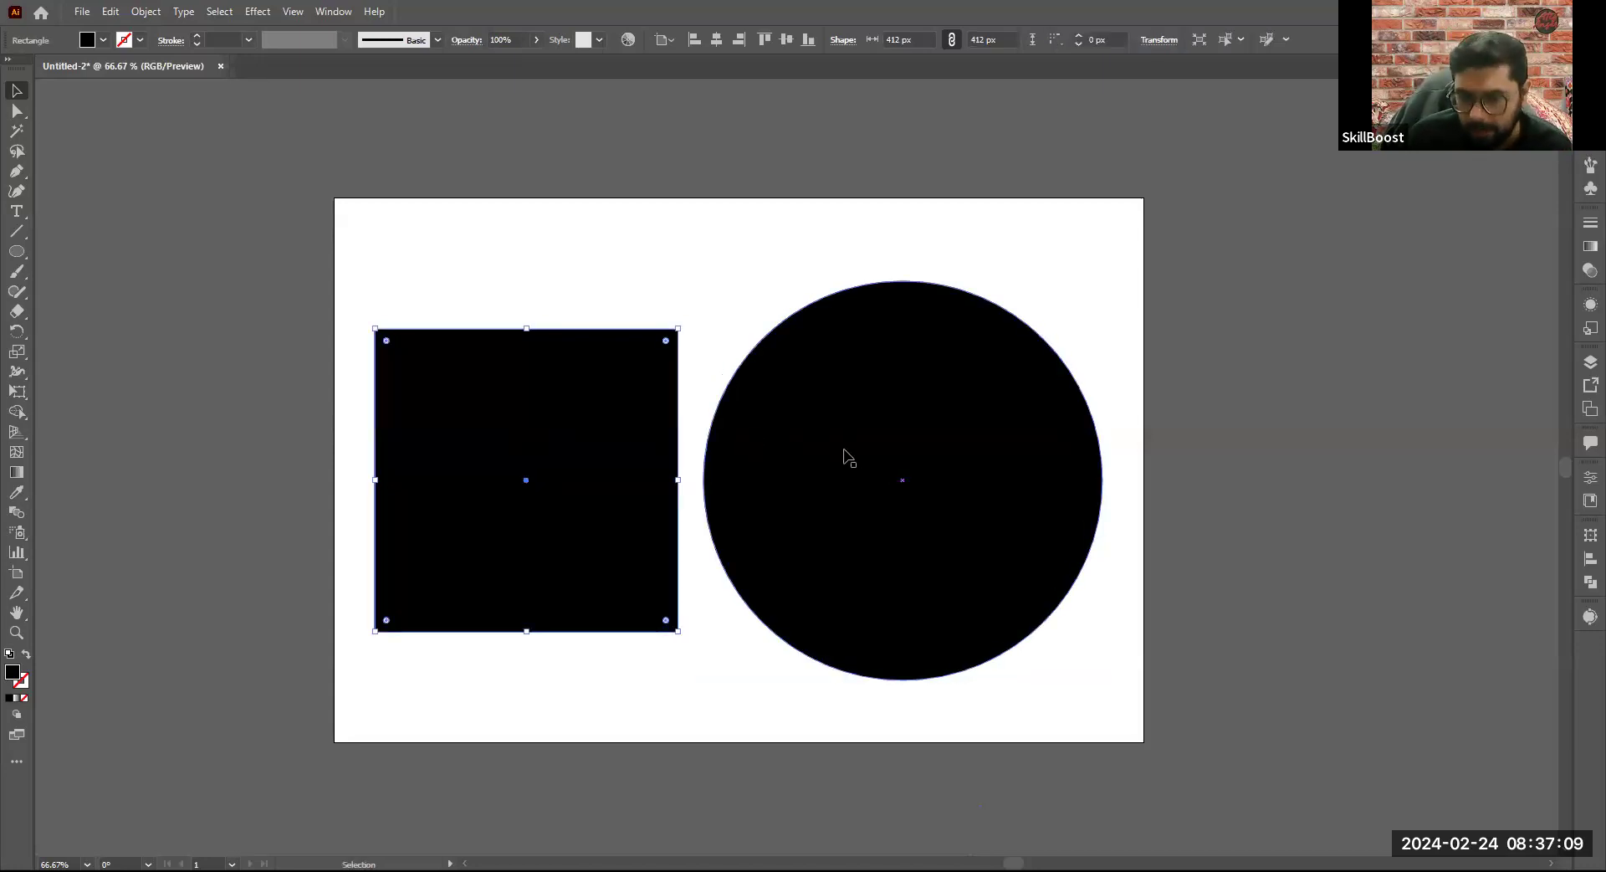
left_click(845, 448)
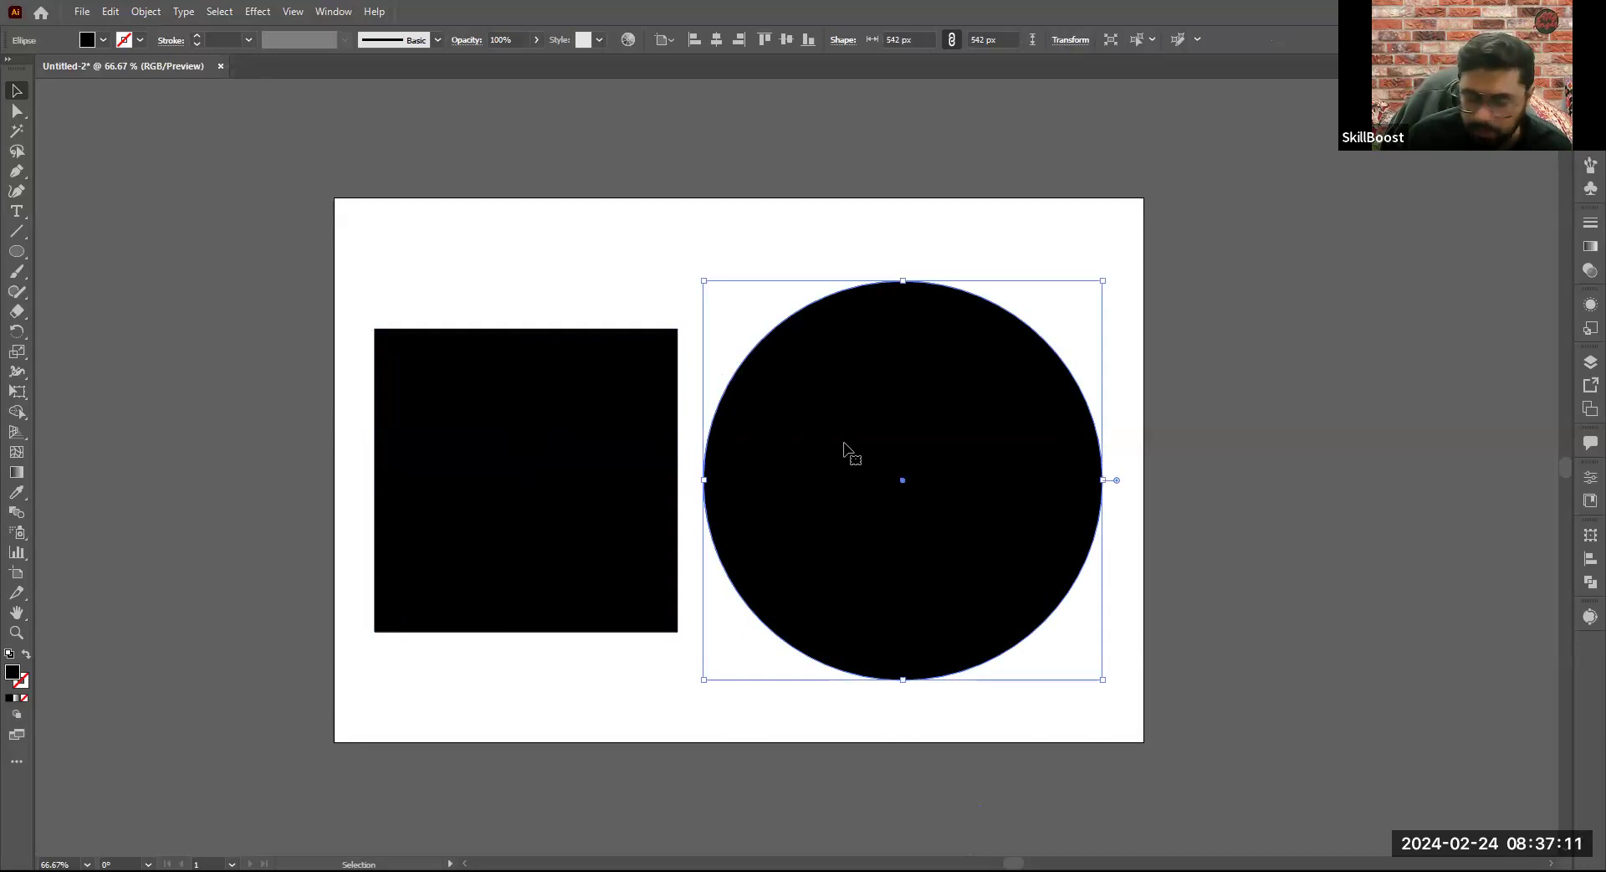
key("ctrl+shift+a")
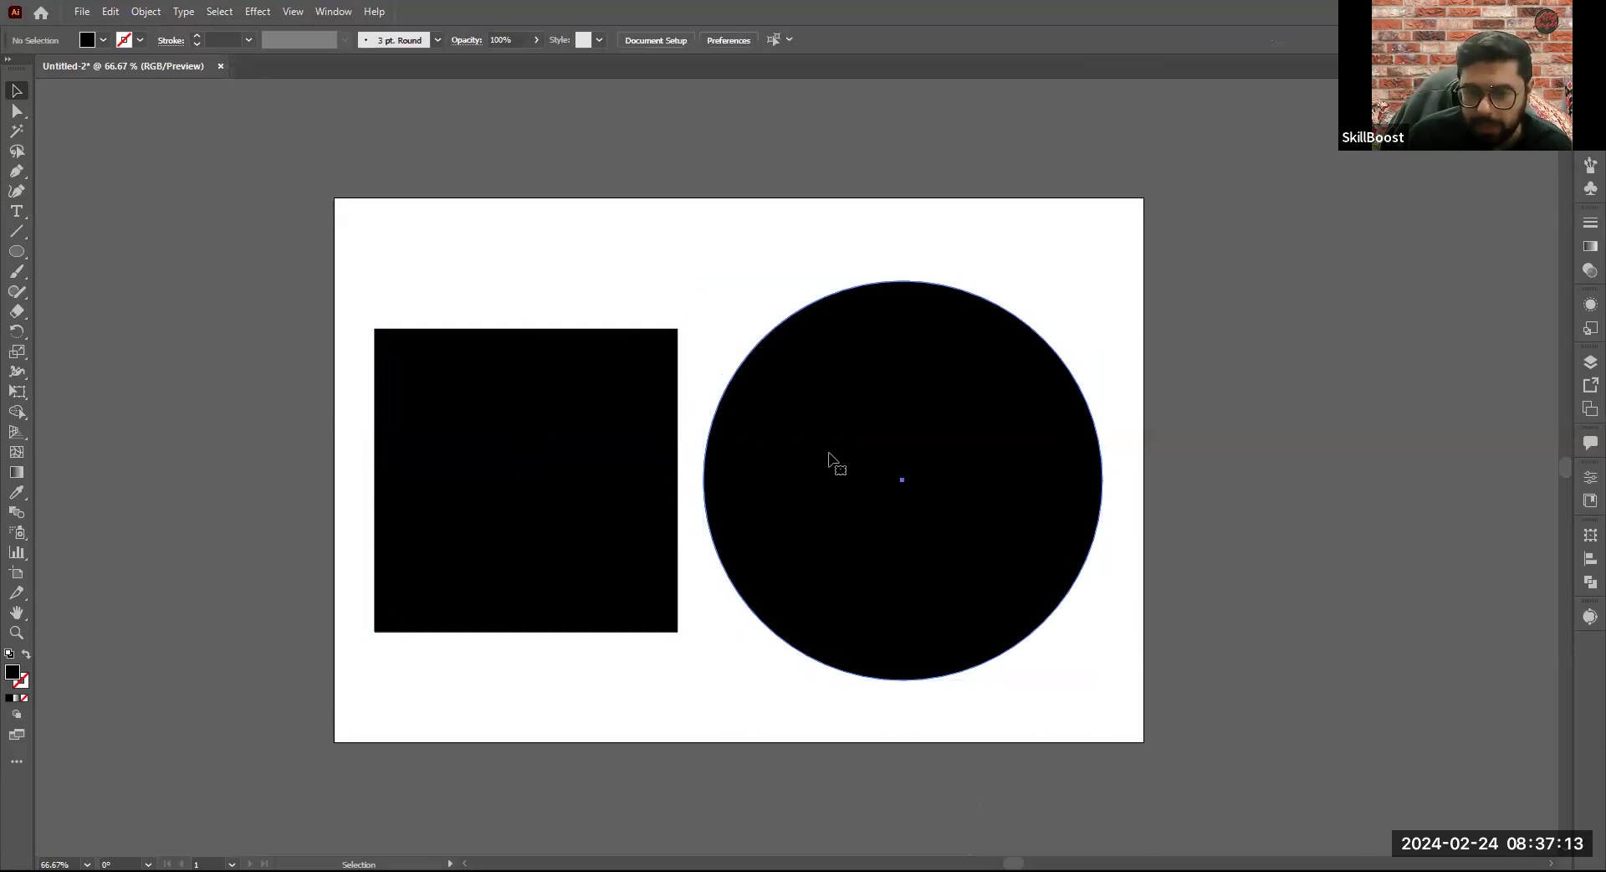
left_click(830, 461)
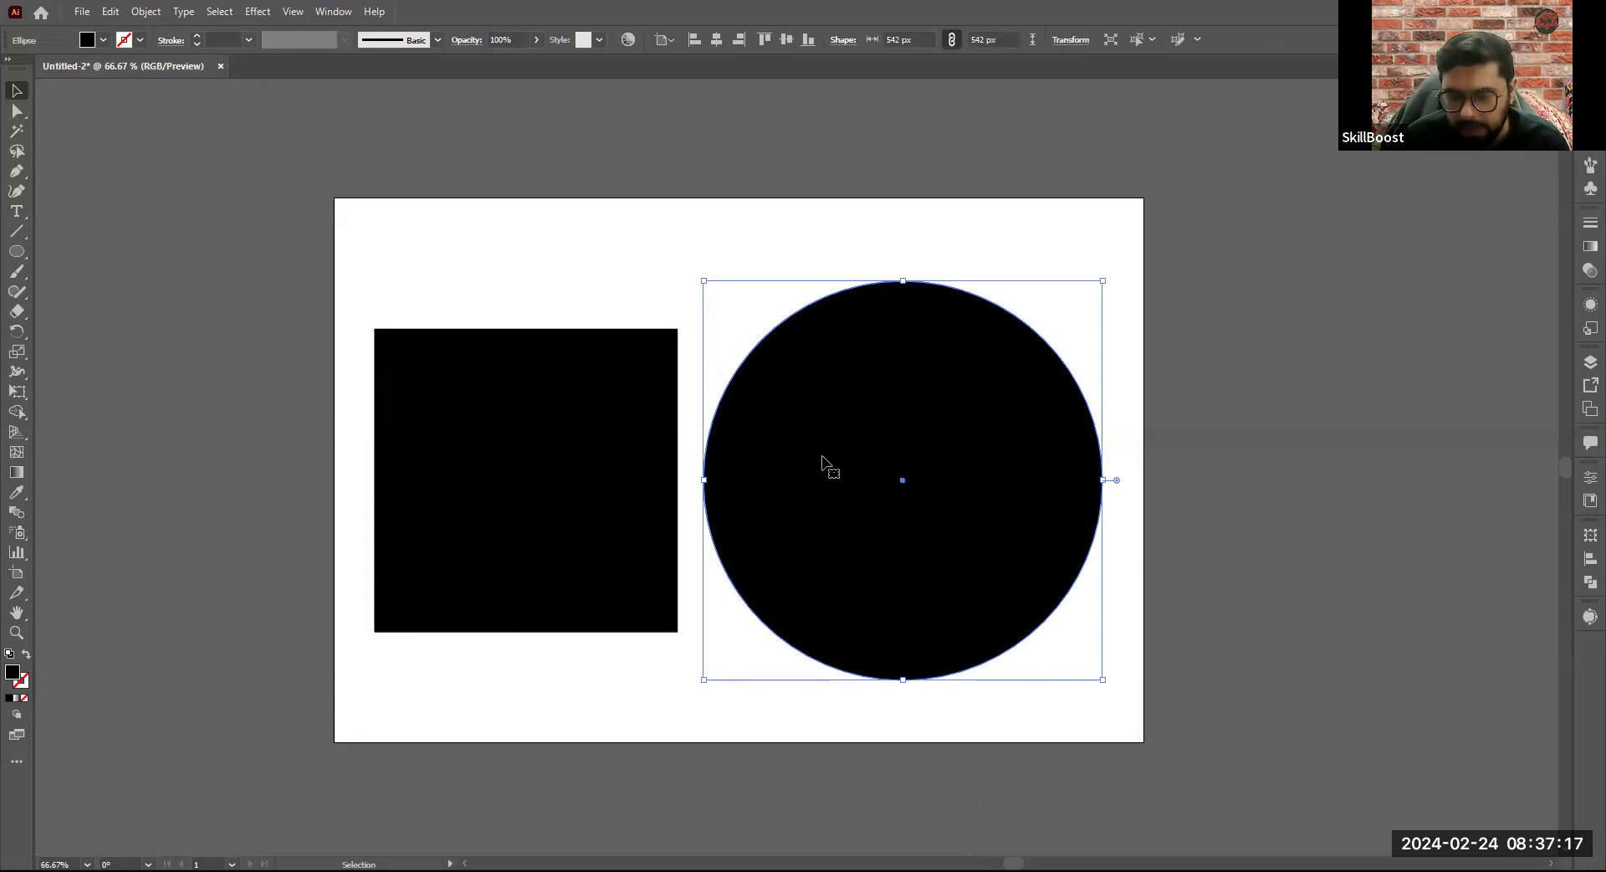
key("Delete")
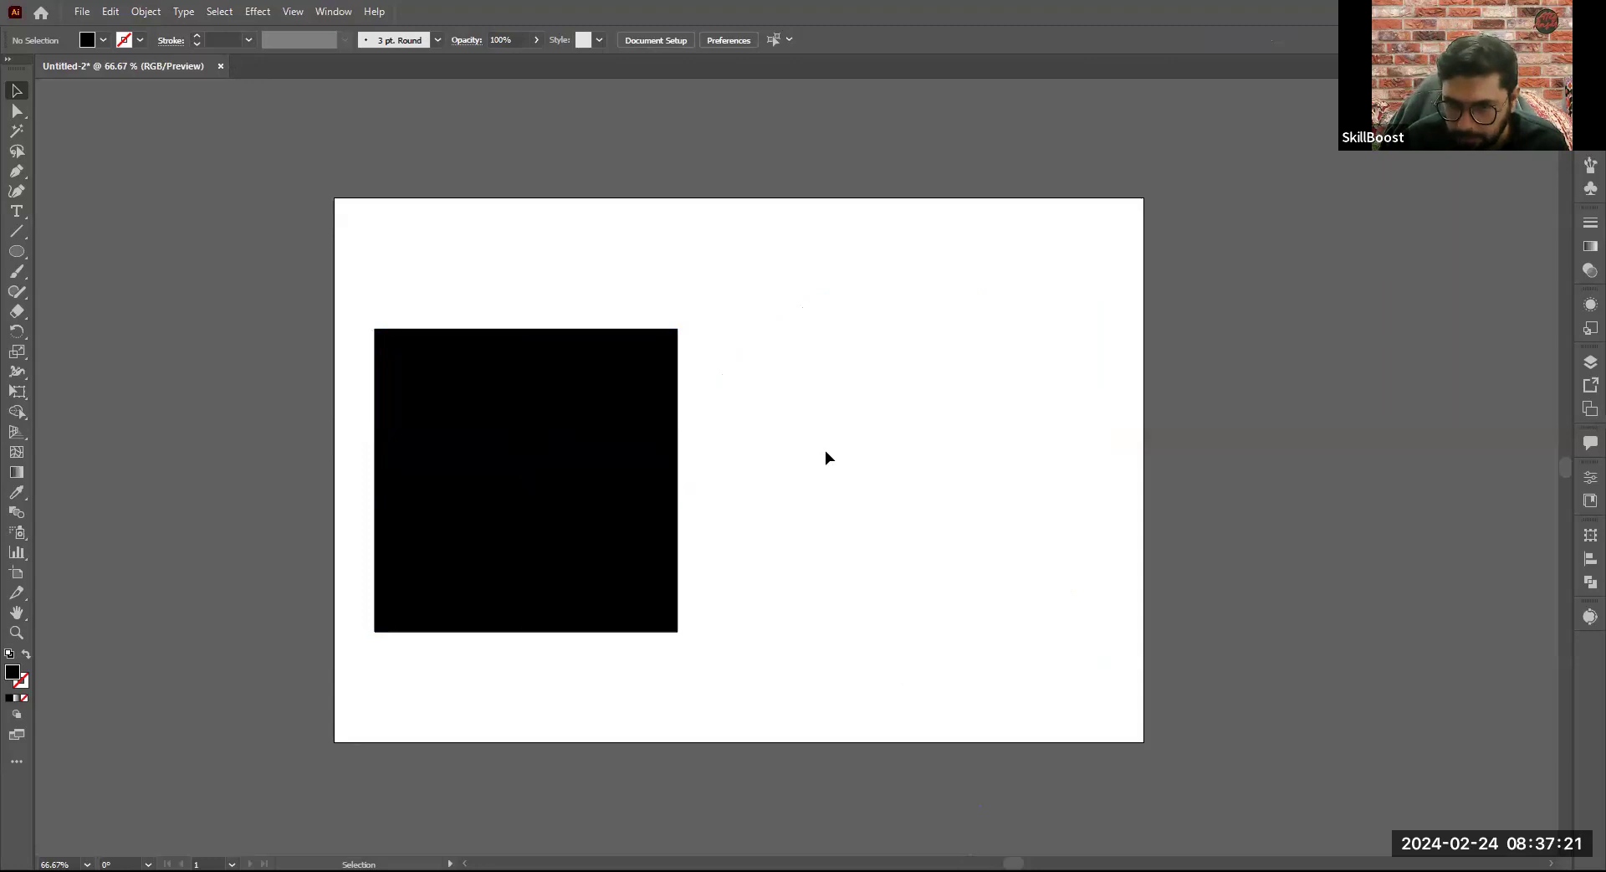
- Move the large square to the artboard's upper left and draw three smaller squares to its right, the lowest about 130 px
left_click_drag(591, 459, 552, 363)
left_click_drag(373, 327, 391, 327)
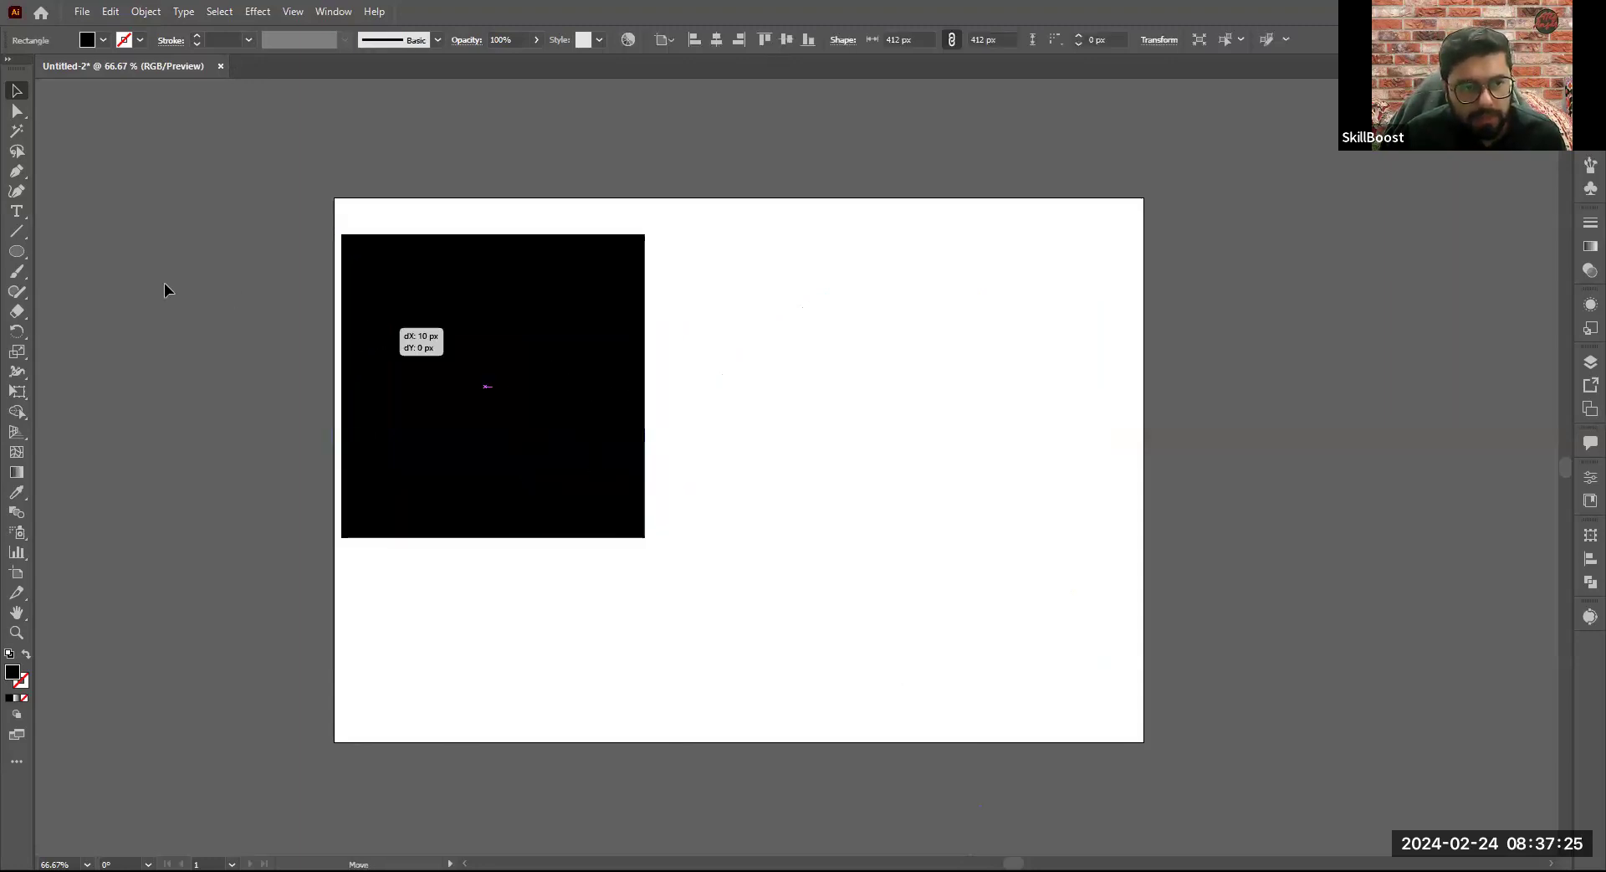
left_click(17, 251)
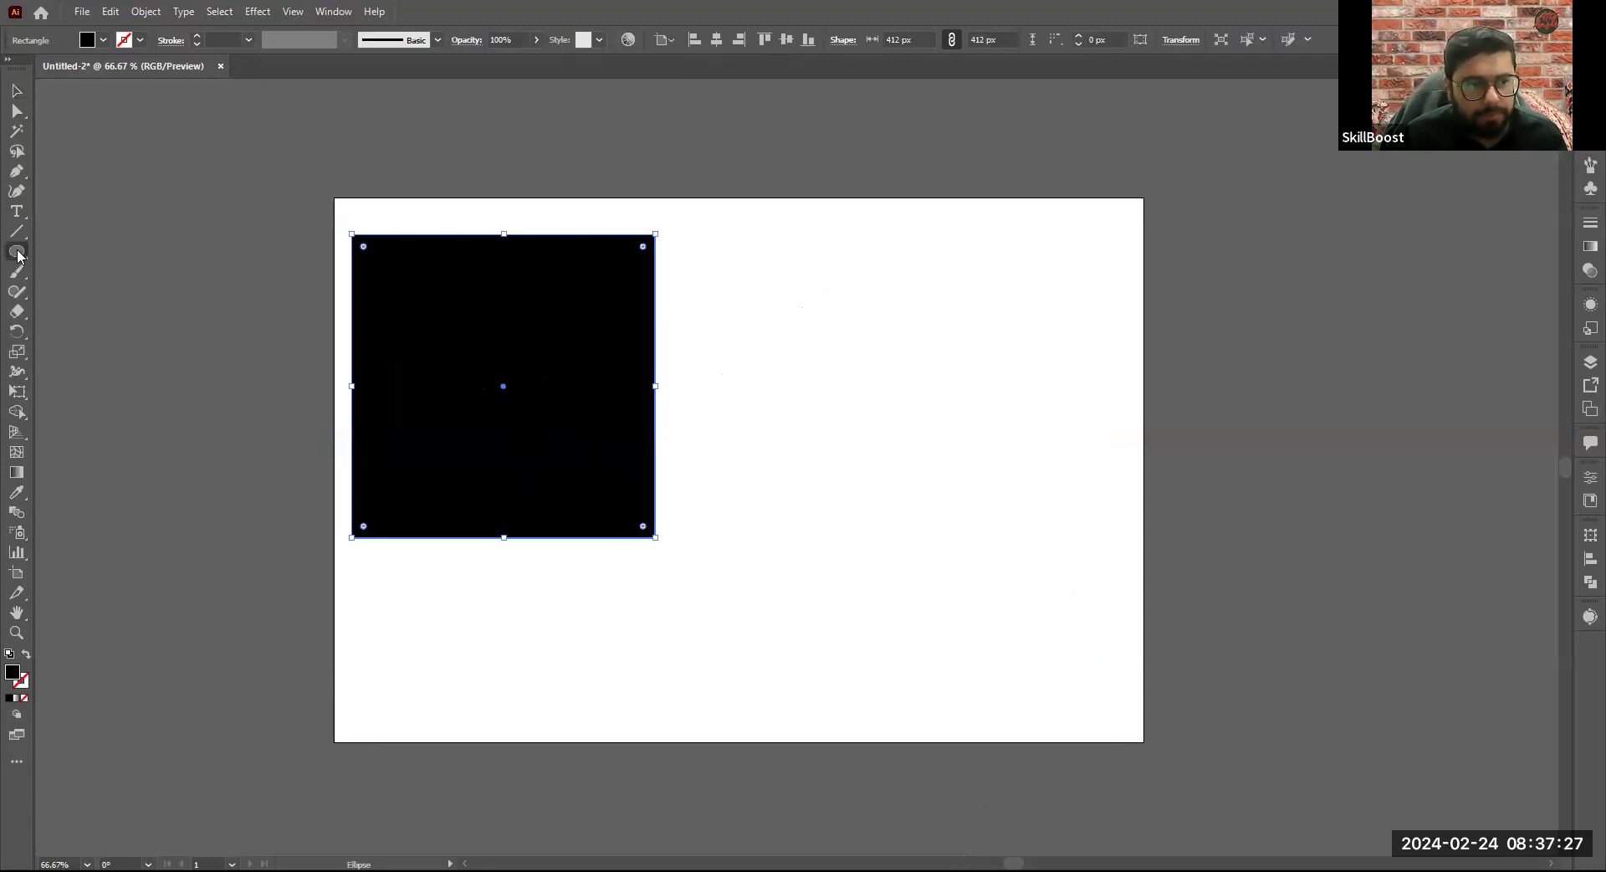
key("m")
left_click_drag(734, 283, 848, 397)
left_click_drag(809, 298, 1004, 494)
left_click_drag(778, 520, 867, 610)
- Rearrange the four squares with the Selection tool so that none of them overlap
left_click(16, 92)
left_click_drag(822, 538, 781, 563)
left_click_drag(946, 421, 778, 358)
left_click_drag(804, 570, 795, 566)
left_click_drag(592, 455, 616, 476)
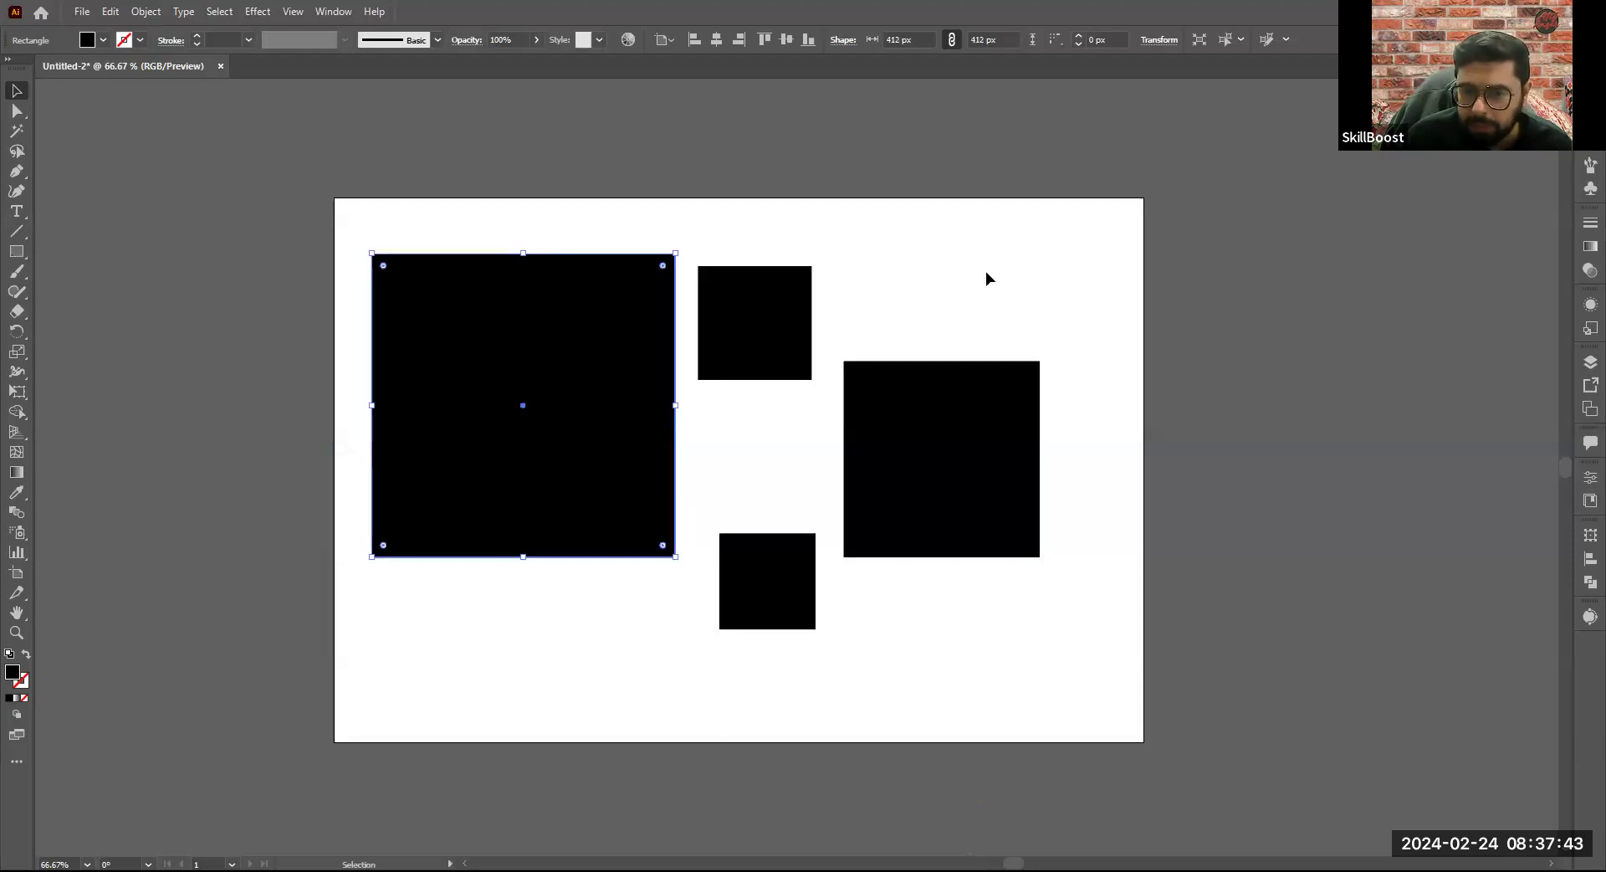
- Select all four squares with a selection marquee and delete them
left_click_drag(522, 215, 958, 579)
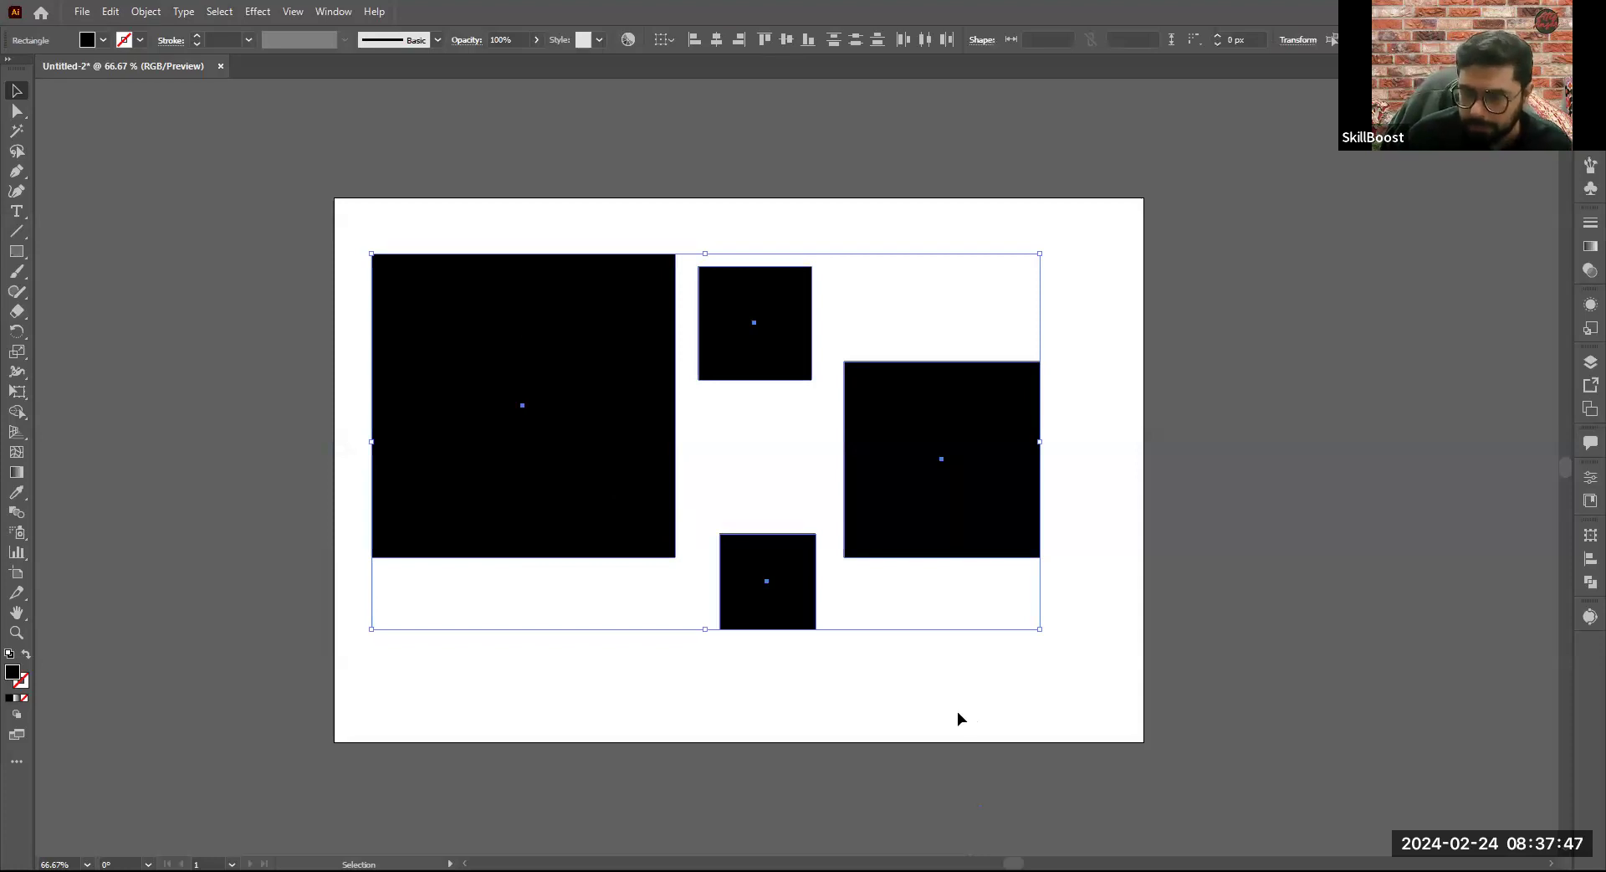
left_click(456, 212)
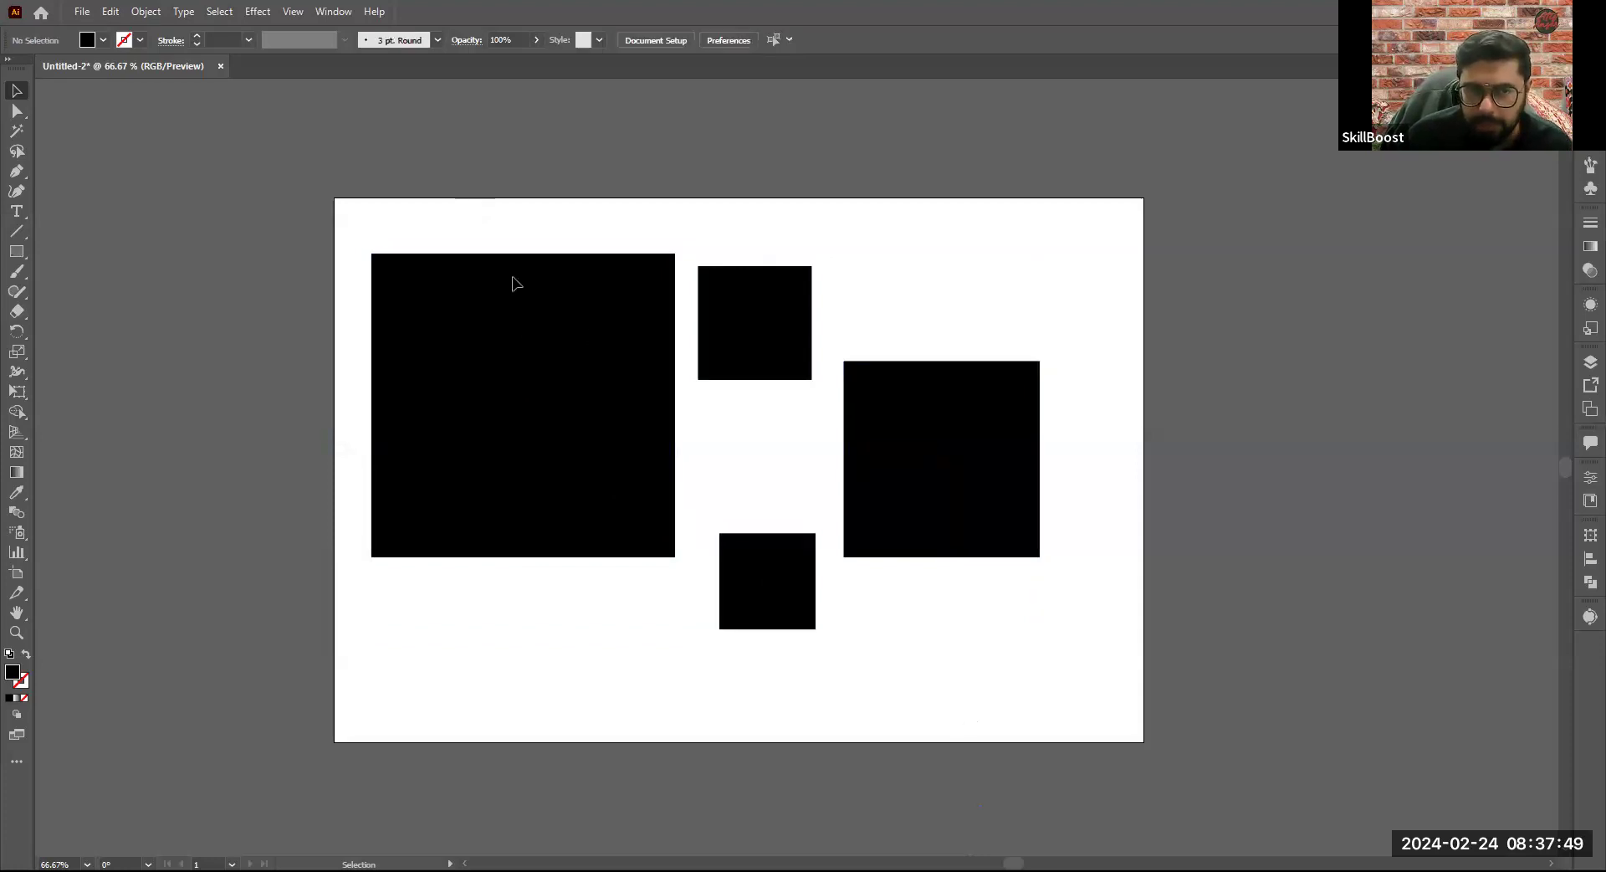
left_click_drag(457, 212, 857, 586)
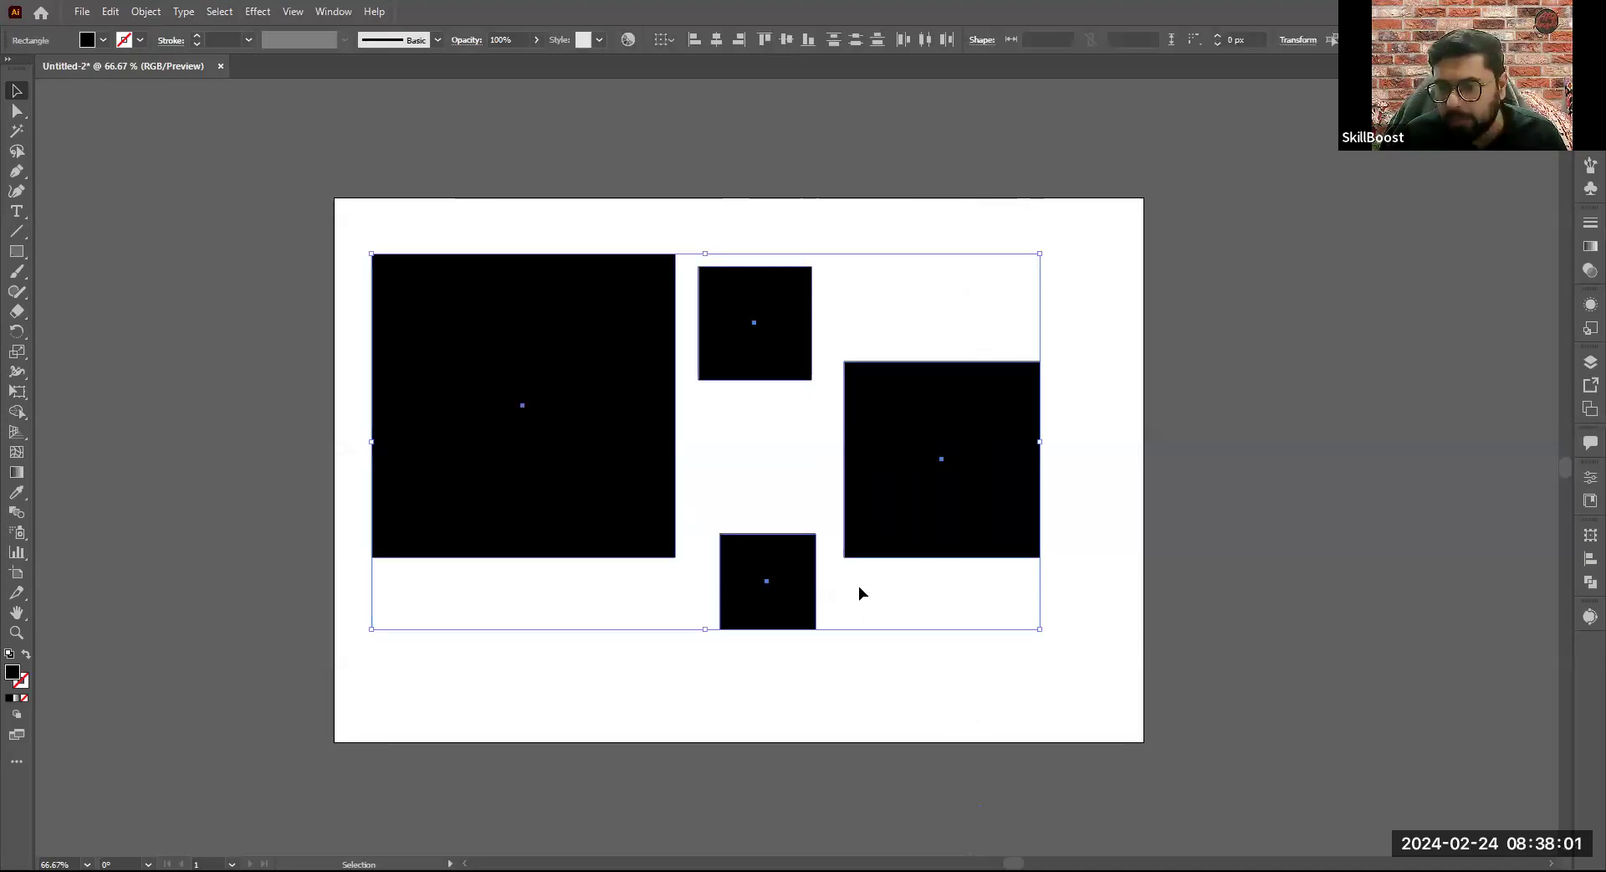
key("Delete")
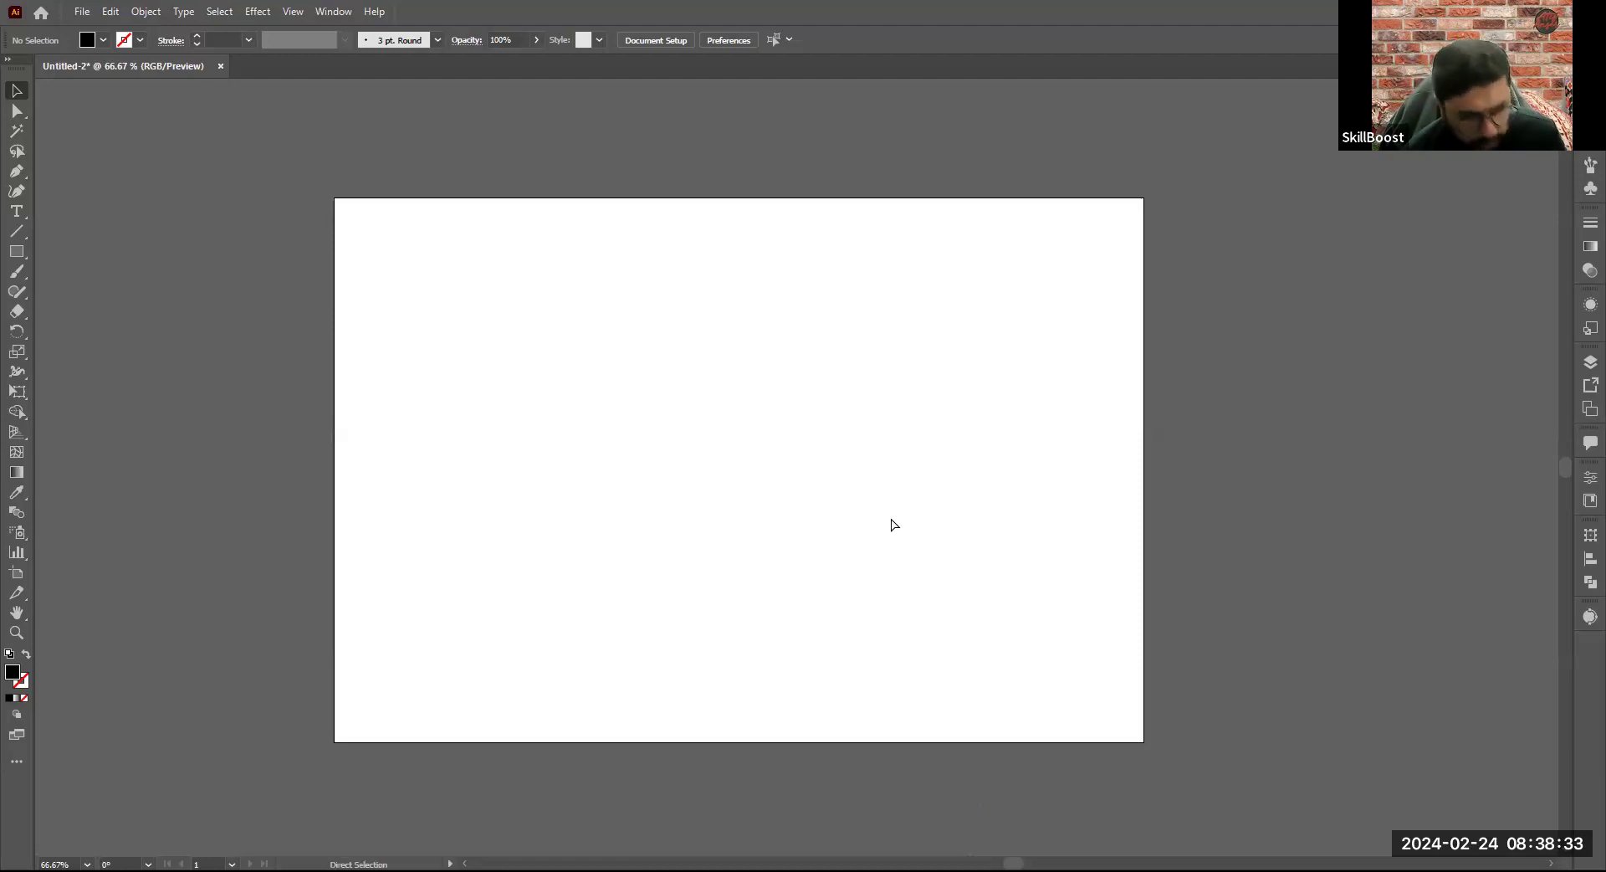
- Undo the deletions, the extra squares and the resizing, back to the 238 px square and 318 px circle
key("ctrl+z")
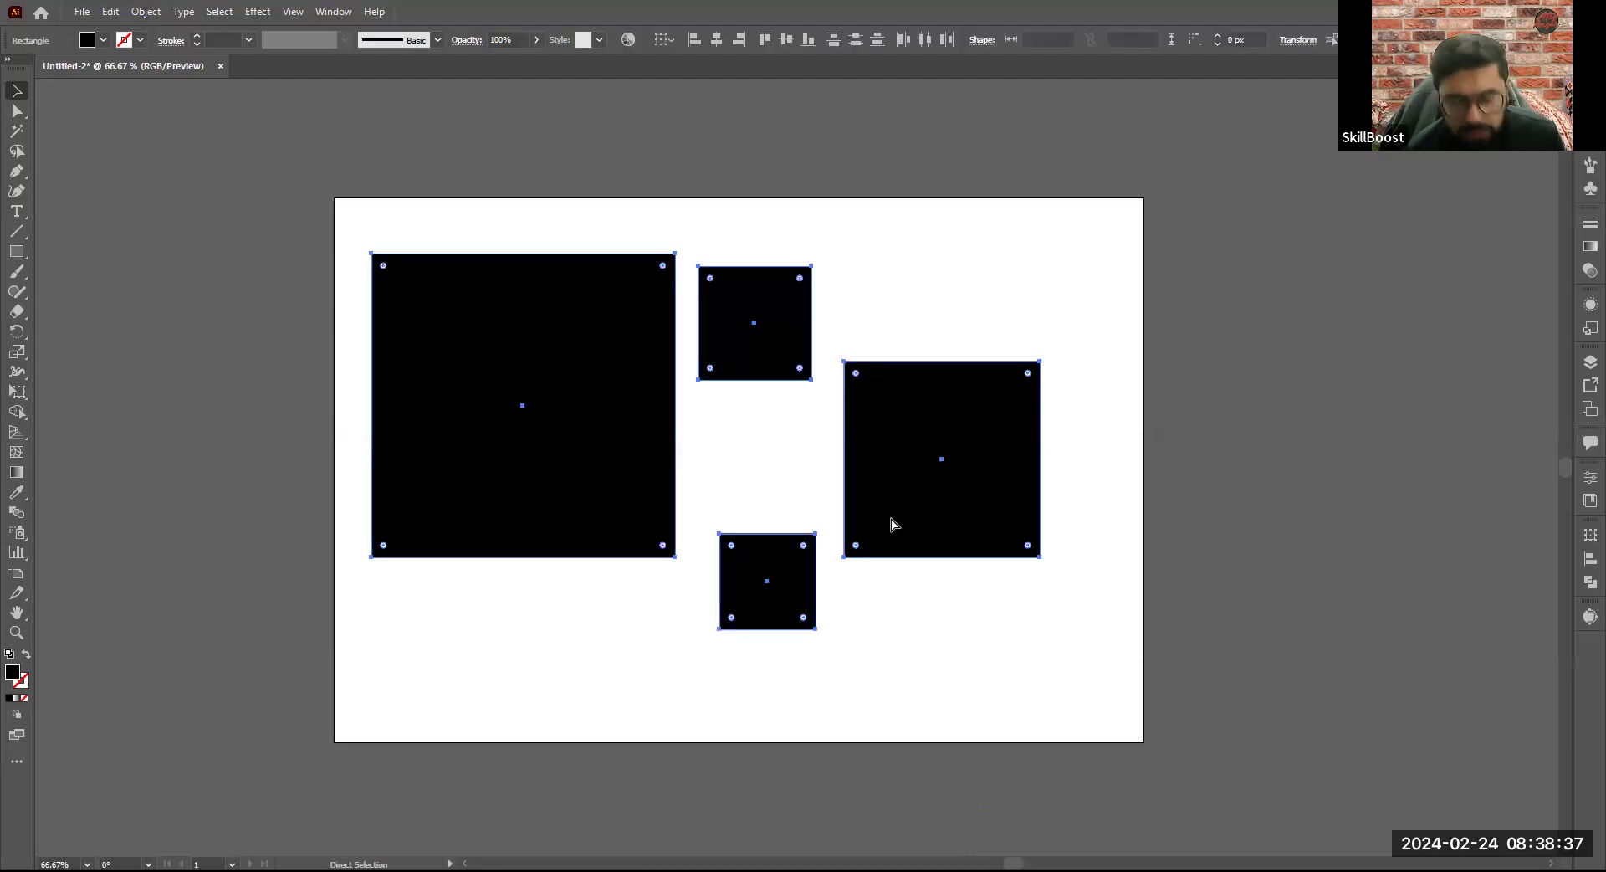
key("ctrl+z")
key("ctrl+z")
key("ctrl+z")
key("ctrl+z")
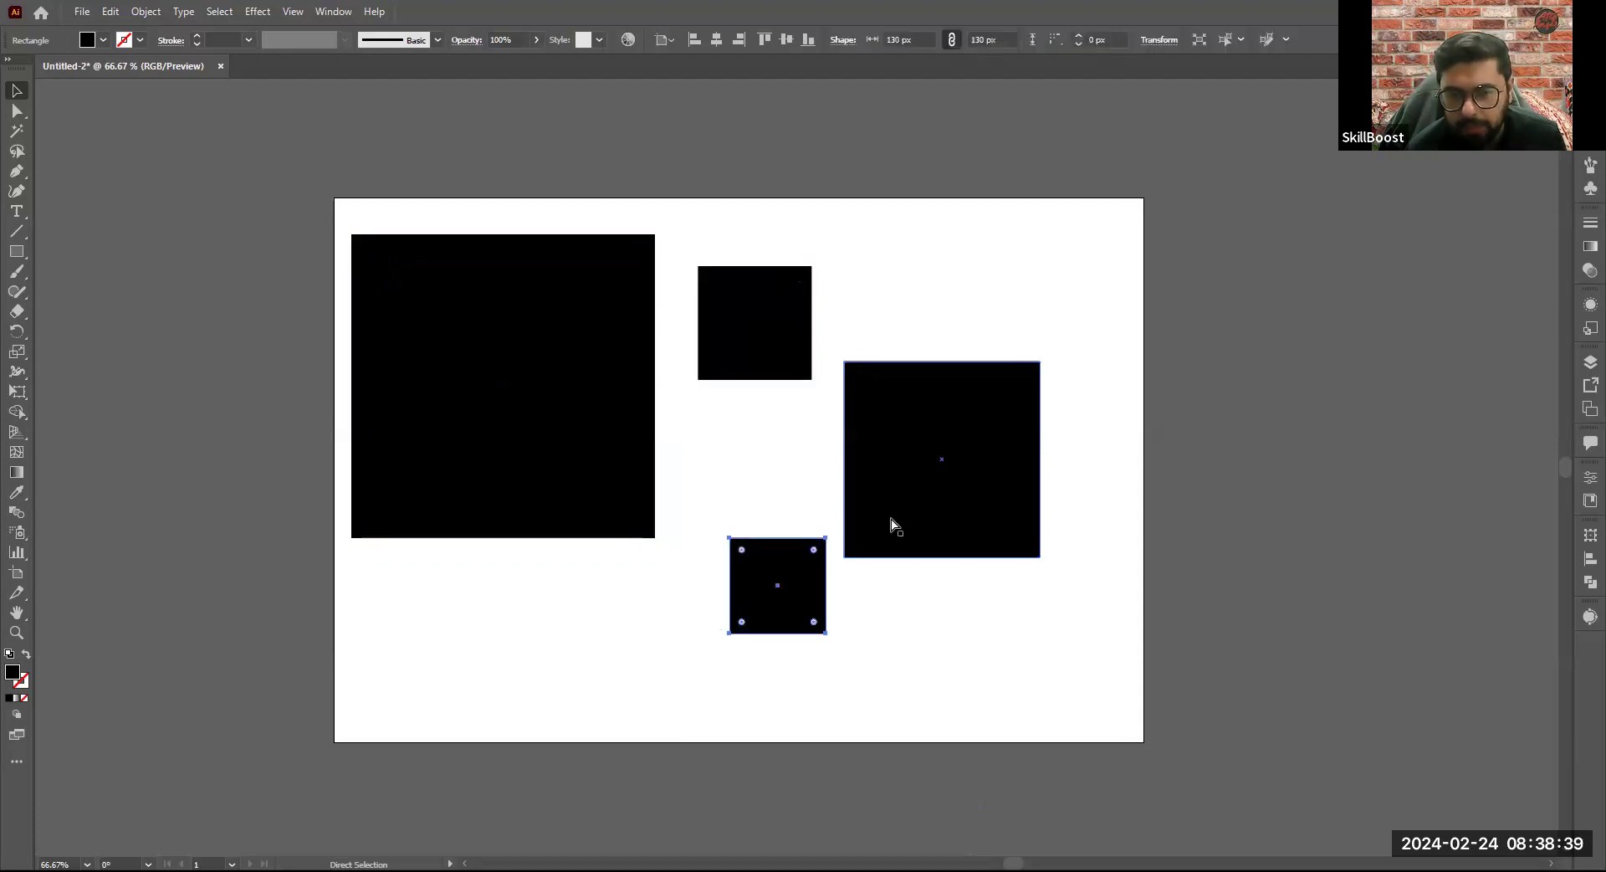
key("ctrl+z")
key("ctrl+z")
key("ctrl+z")
key("ctrl+z")
key("ctrl+z")
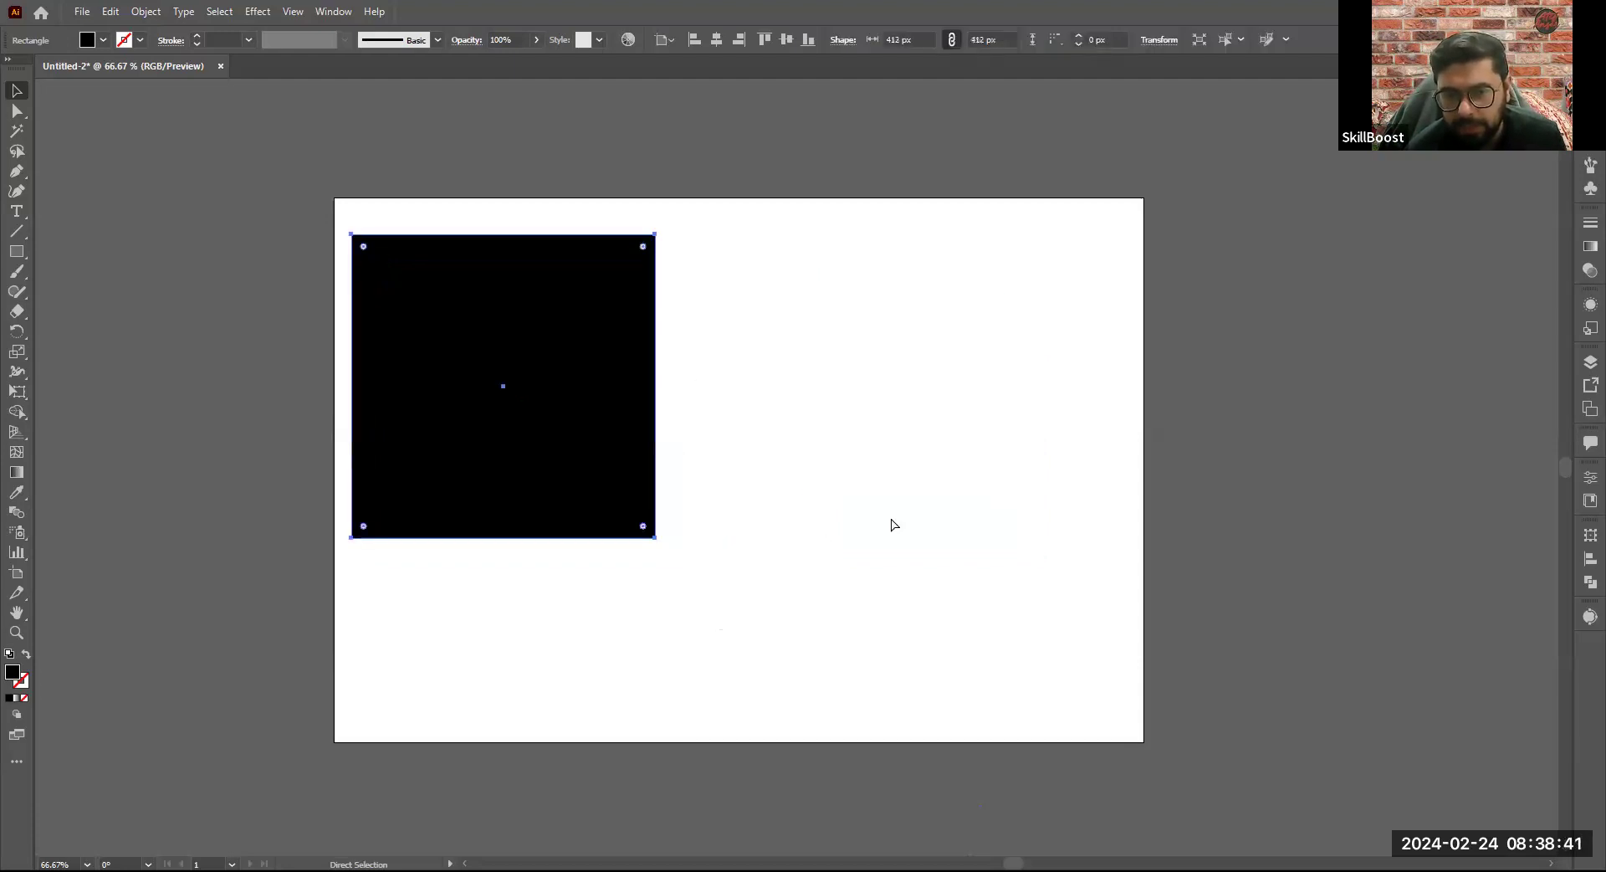
key("ctrl+z")
key("ctrl+z")
key("ctrl+z")
key("ctrl+z")
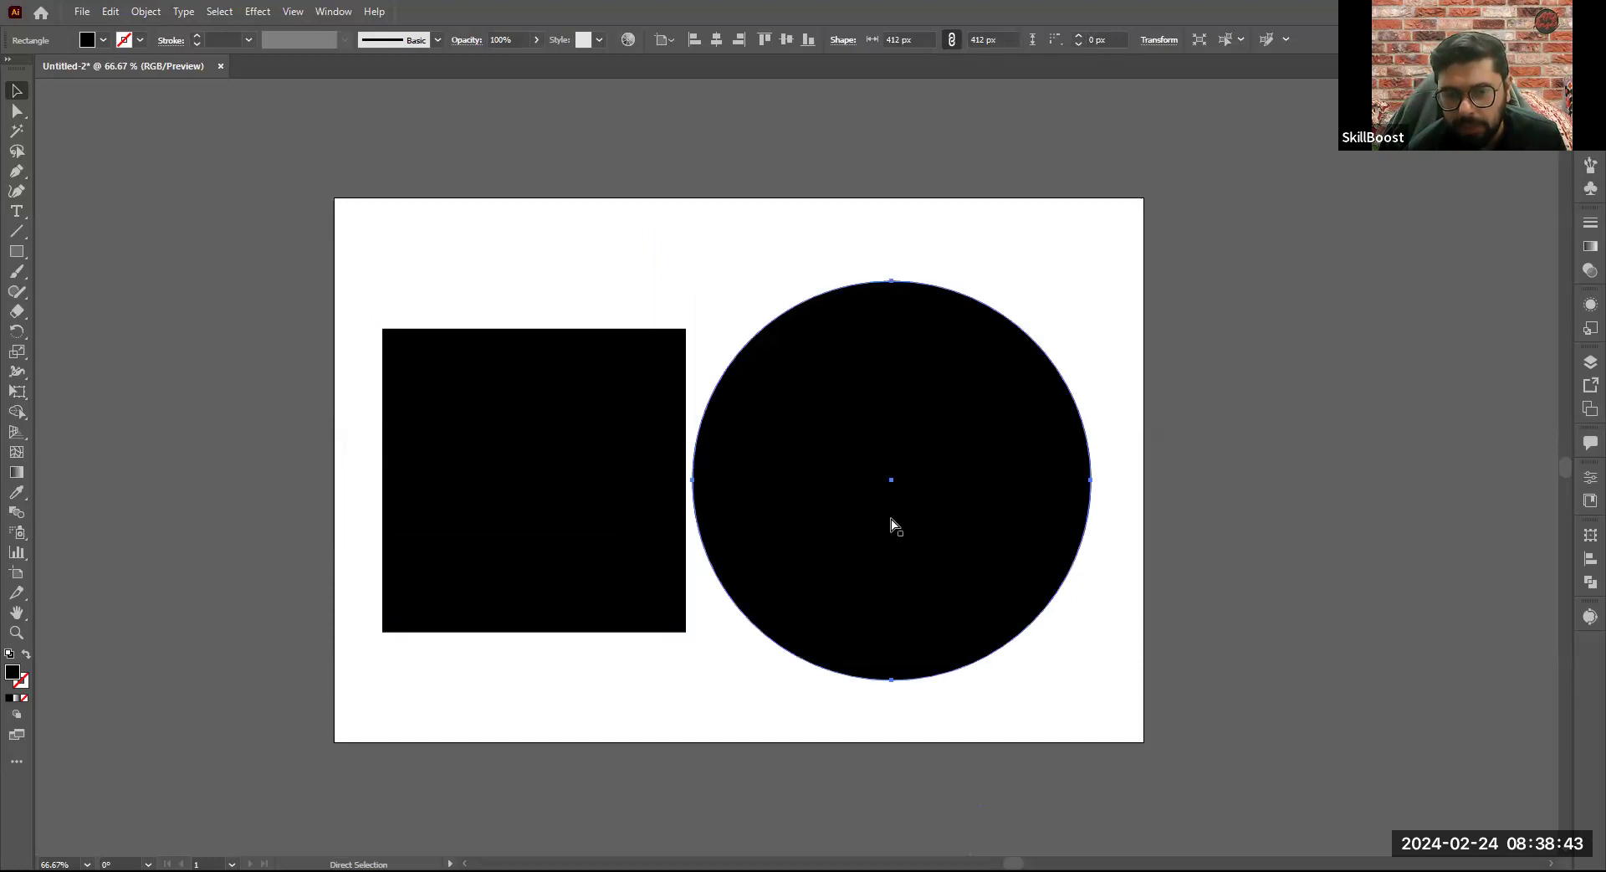
key("ctrl+z")
key("ctrl+z")
key("ctrl+z")
key("ctrl+z")
key("ctrl+z")
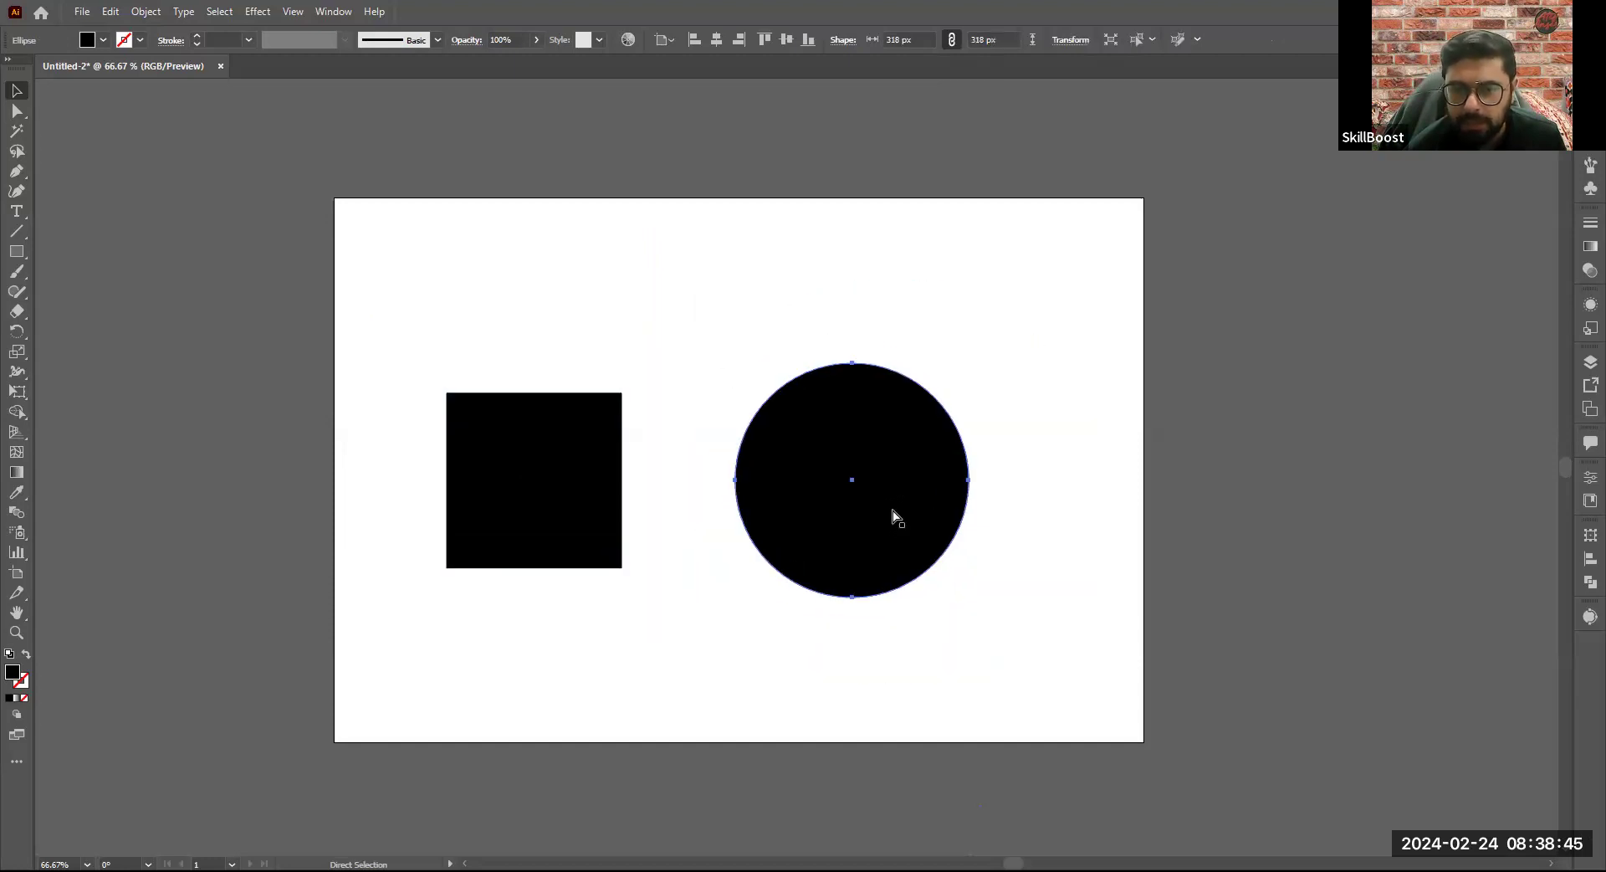
- Undo the moves of the square and circle and the circle's drawing, leaving only the 238 px square
key("ctrl+z")
key("ctrl+z")
key("ctrl+z")
key("ctrl+z")
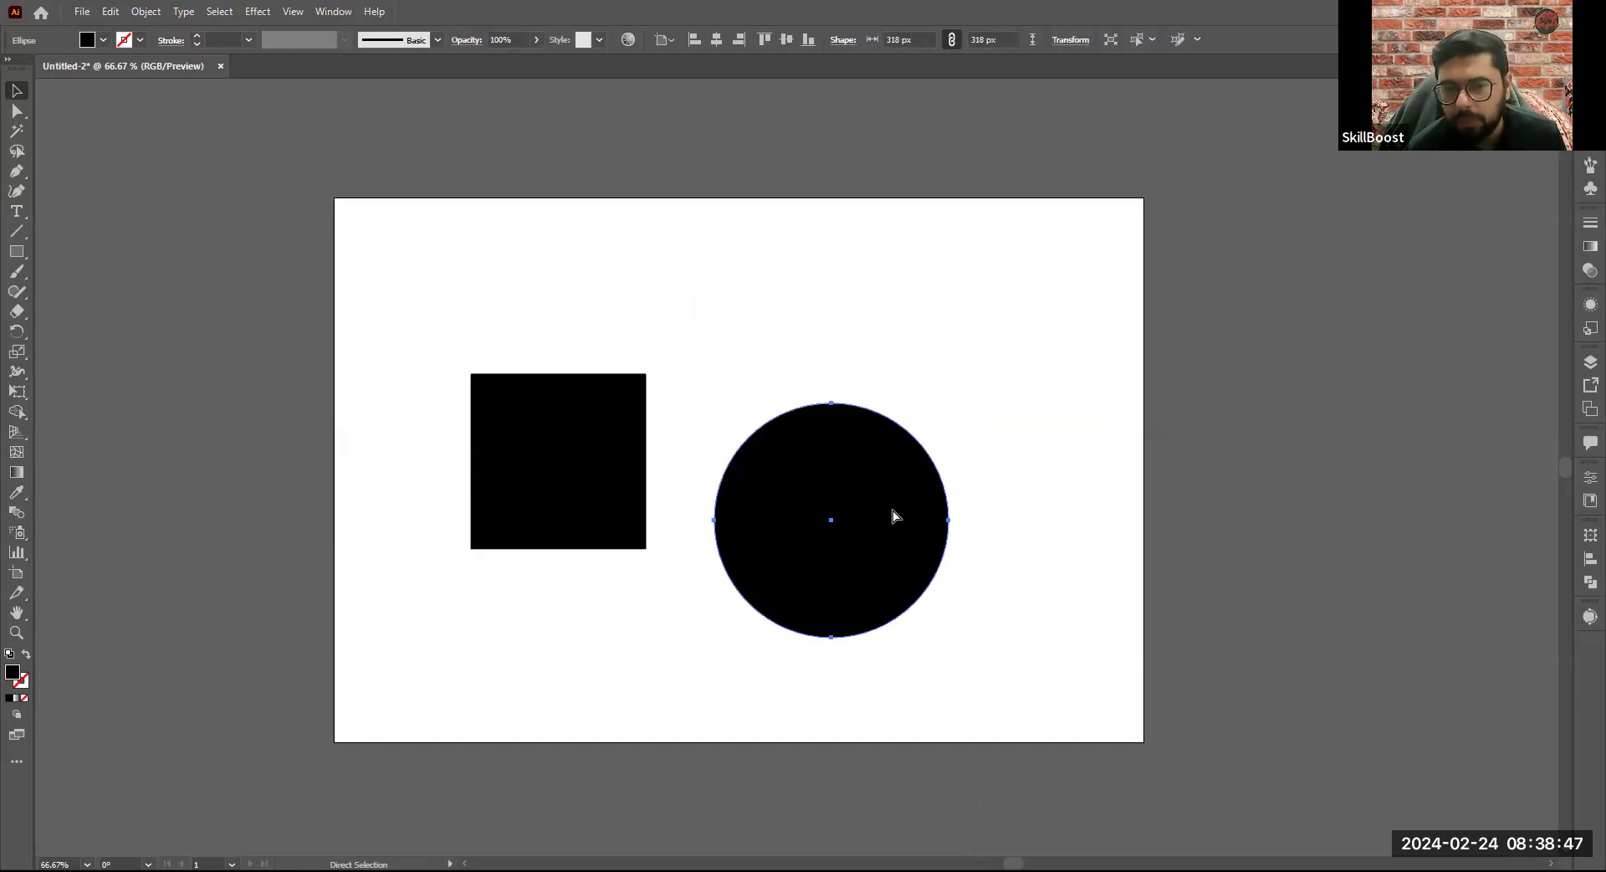
key("ctrl+z")
key("ctrl+z")
key("ctrl+z")
key("ctrl+z")
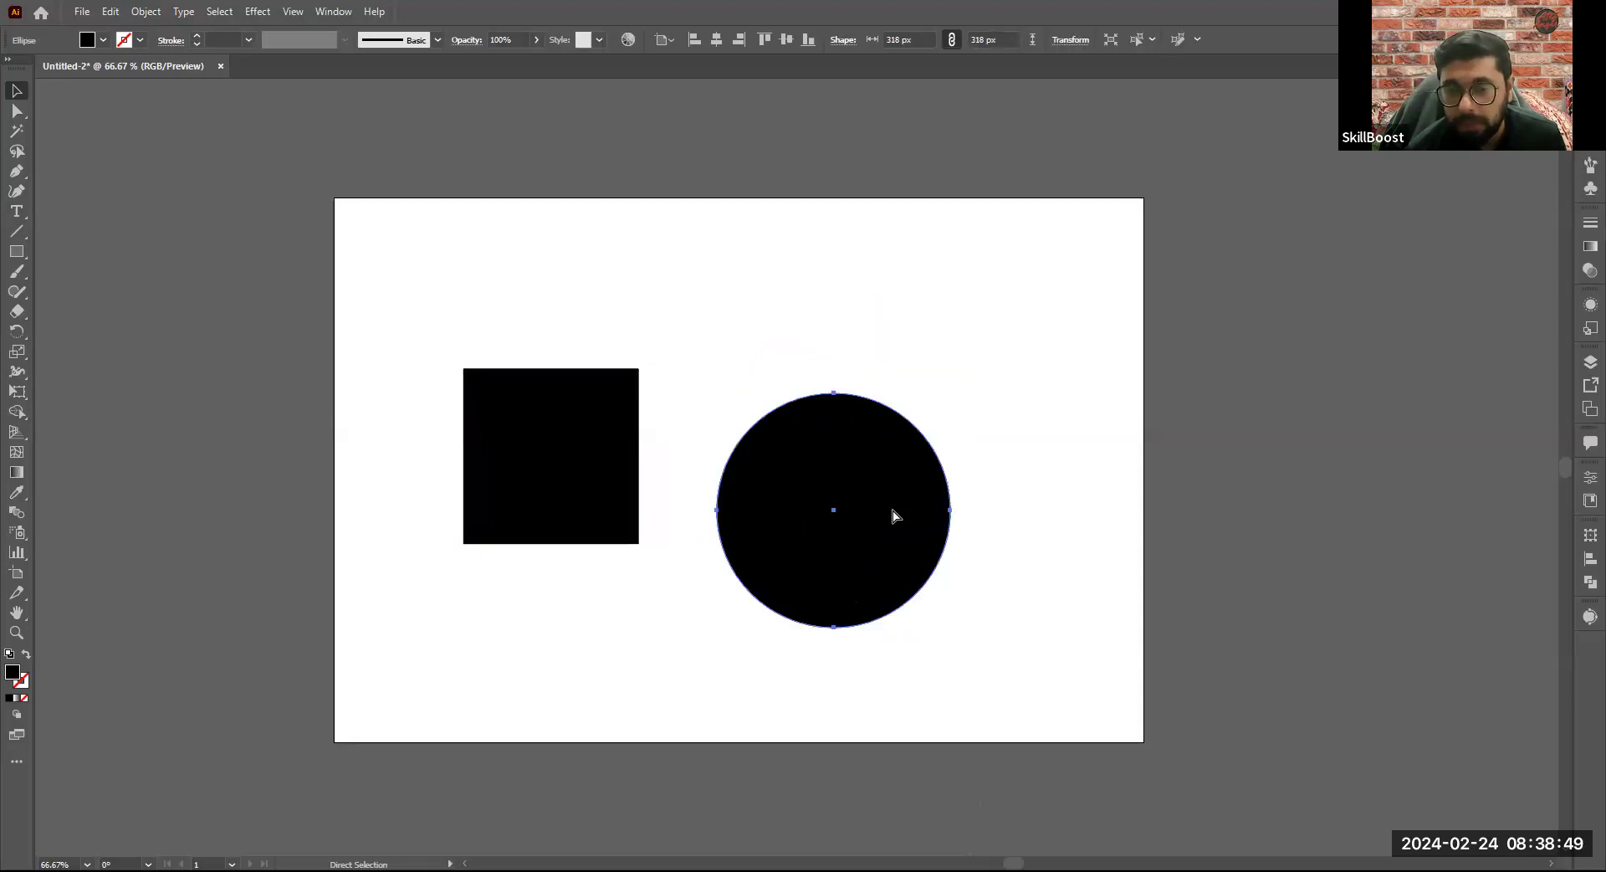
key("ctrl+z")
key("ctrl+z")
key("ctrl+z")
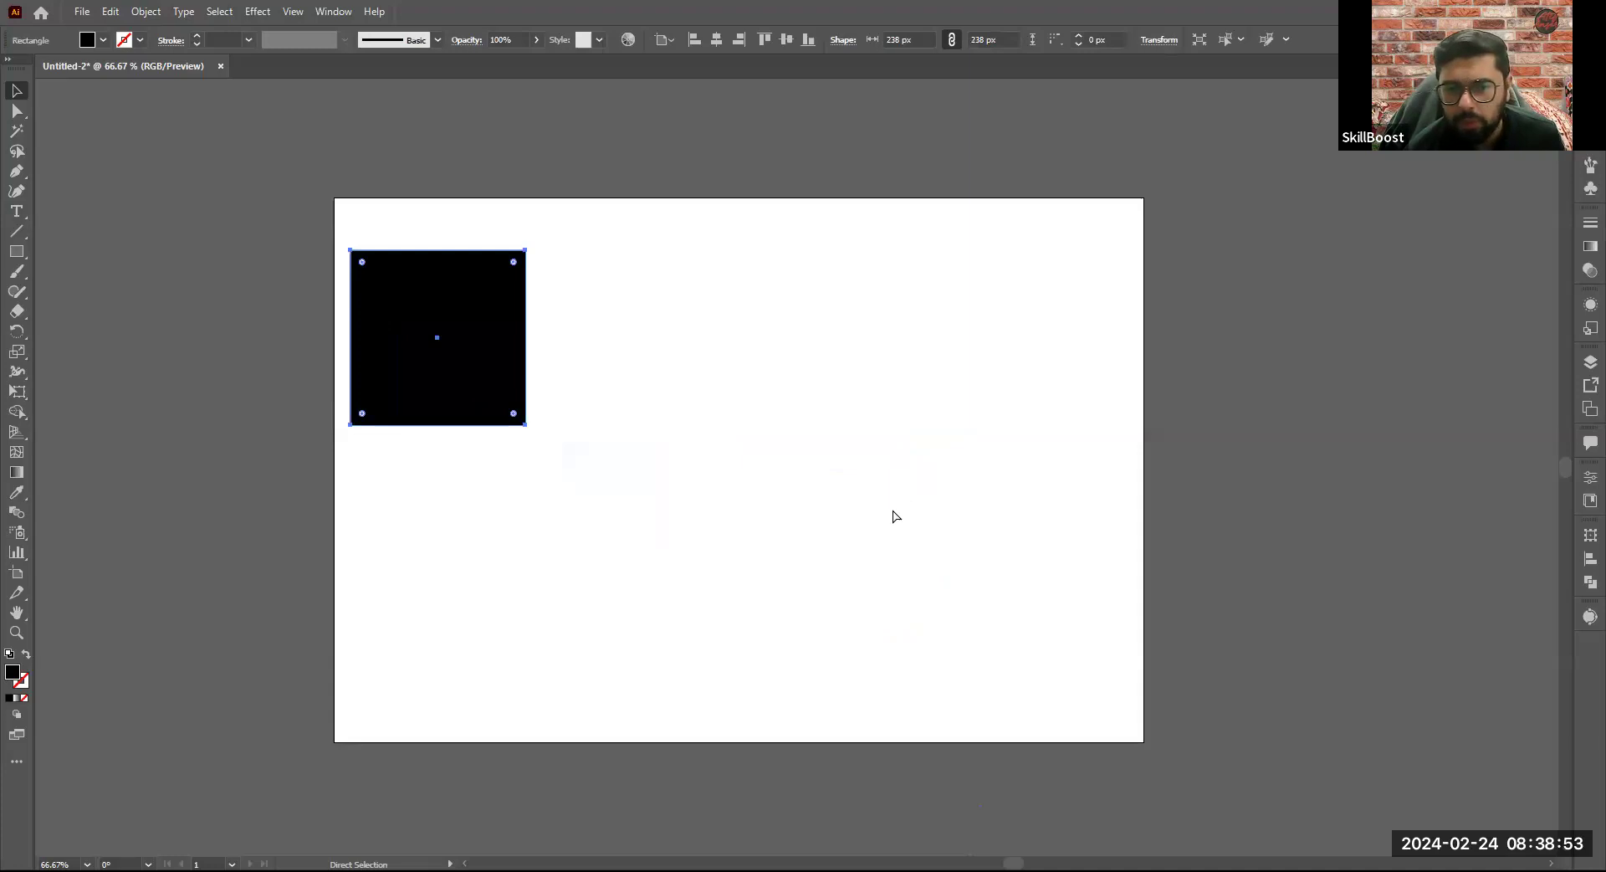
- Undo the remaining squares and rectangles from the earlier practice until the artboard is empty
key("ctrl+z")
key("ctrl+z")
key("ctrl+z")
key("ctrl+z")
key("ctrl+z")
key("ctrl+z")
key("ctrl+z")
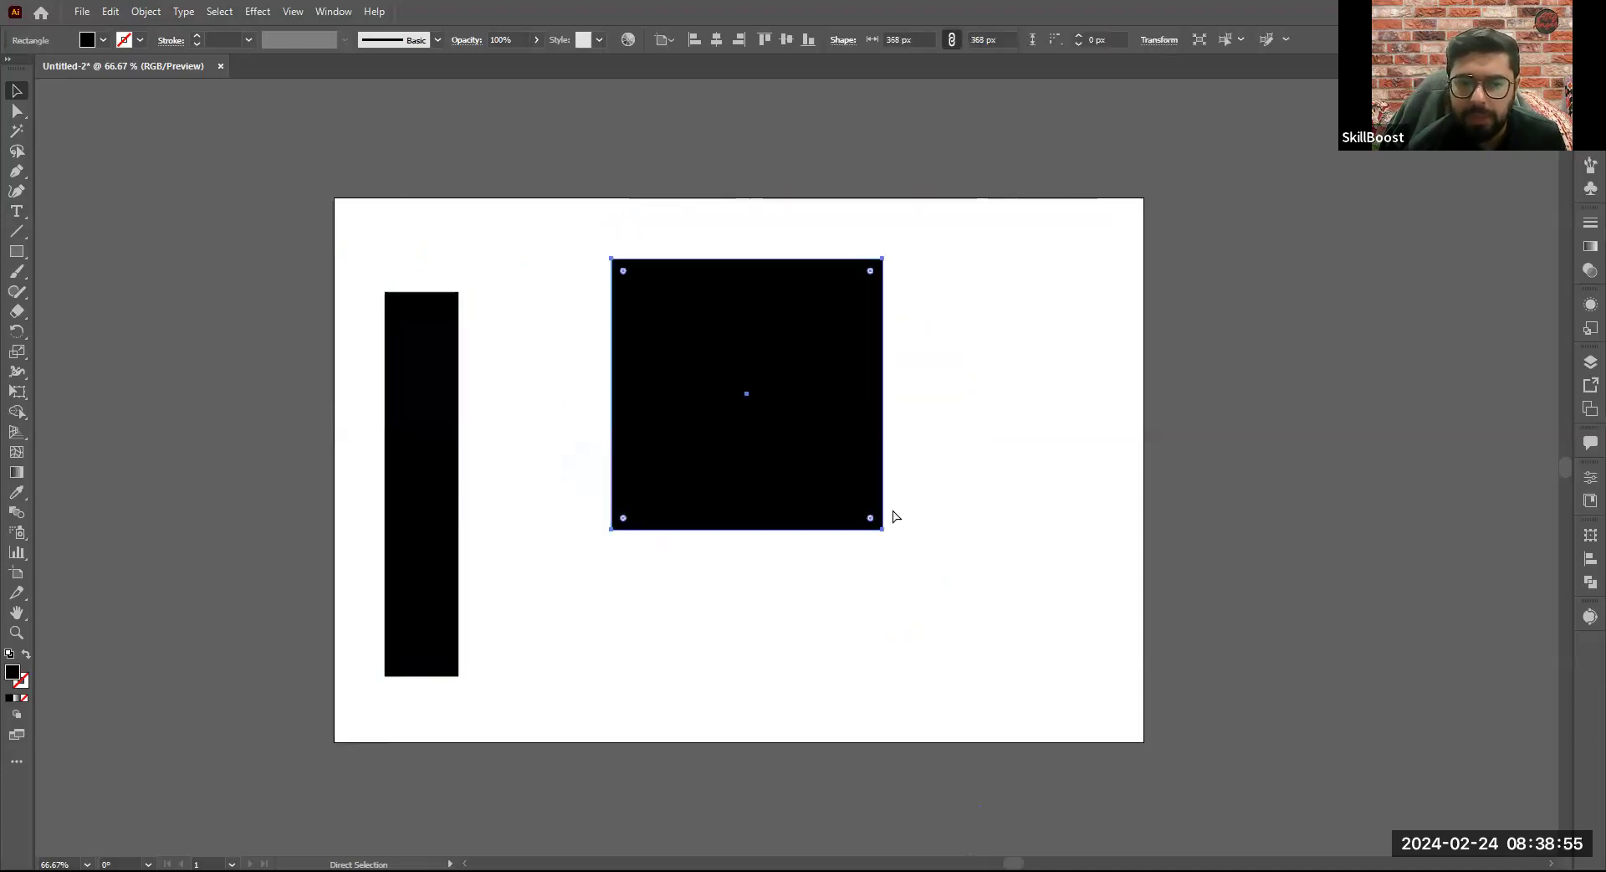
key("ctrl+z")
key("ctrl+z")
key("ctrl+z")
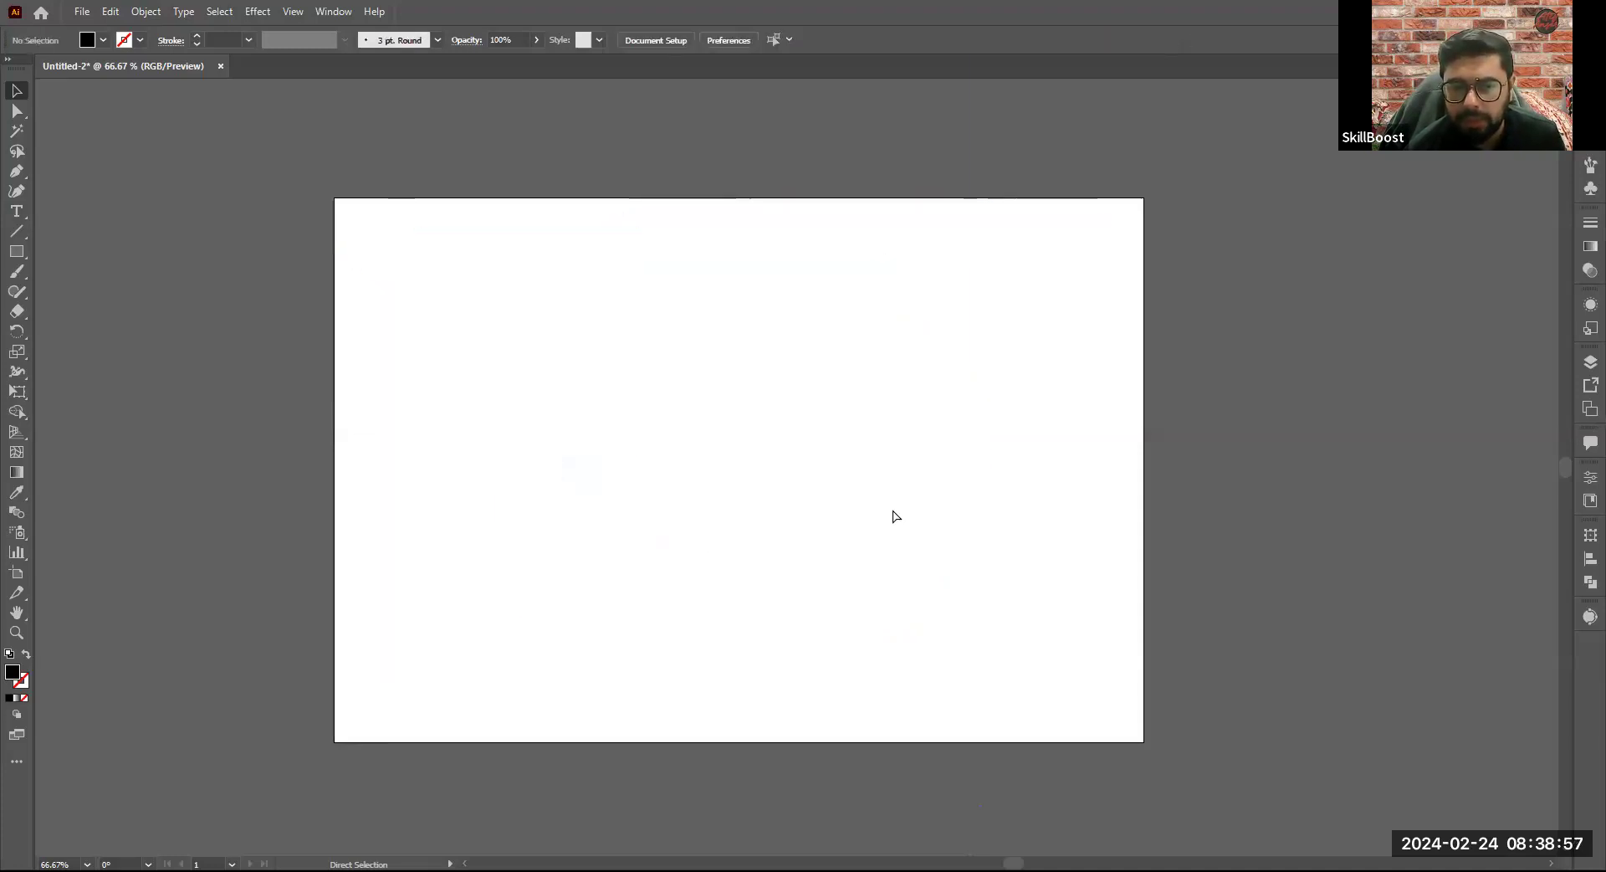
key("ctrl+z")
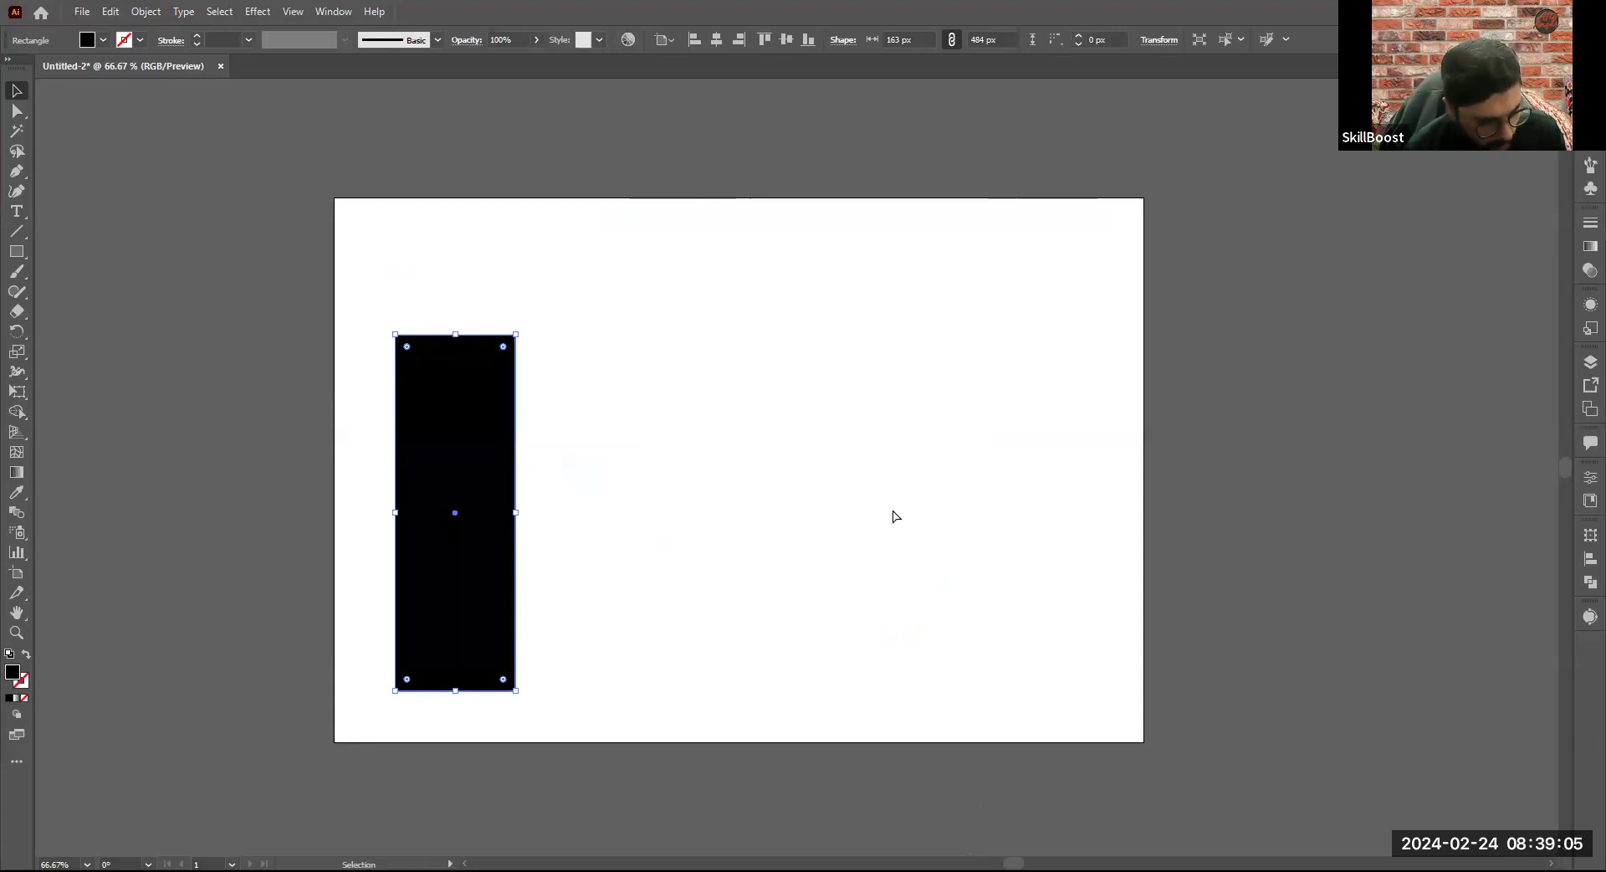
key("ctrl+z")
key("ctrl+z")
key("ctrl+z")
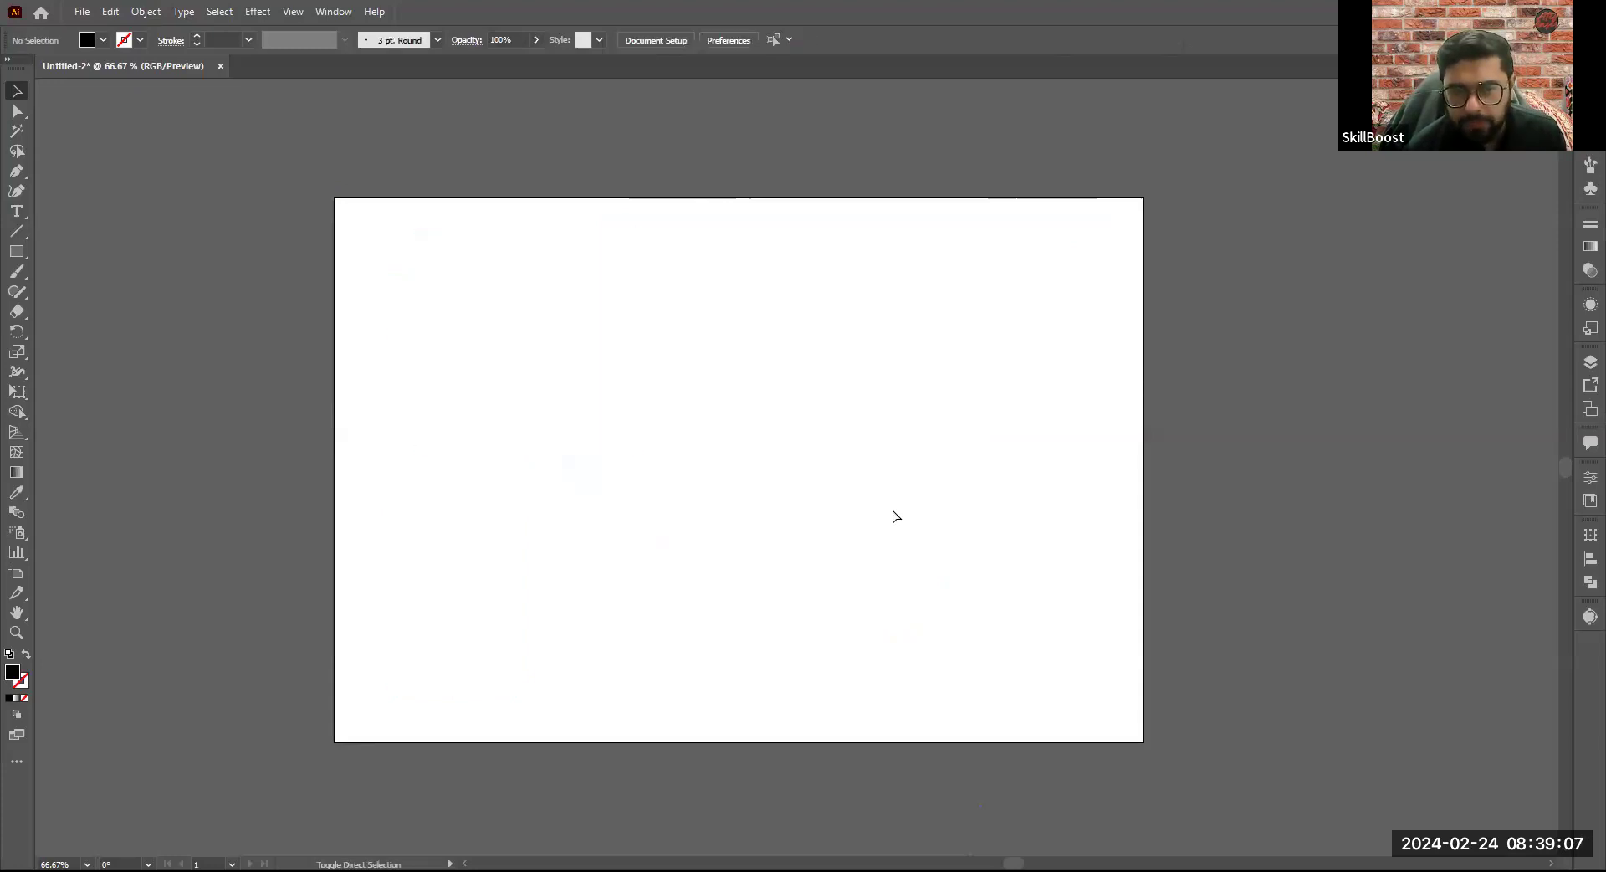
- Redo the drawing up to the narrow rectangle and the 368 px square, and undo the square again
key("ctrl+shift+z")
key("ctrl+shift+z")
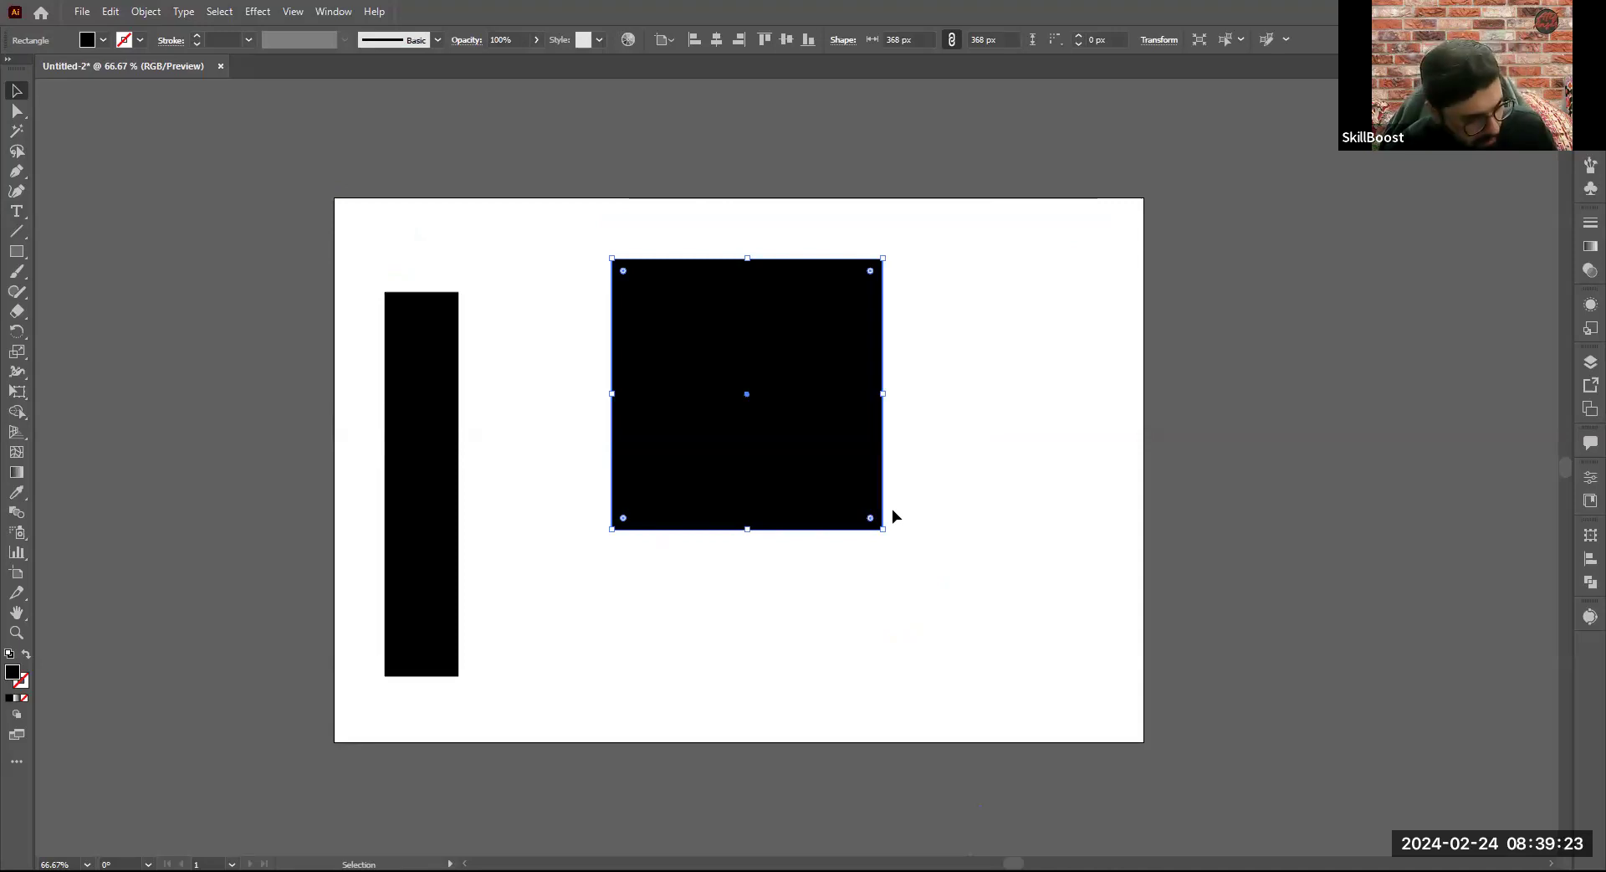
key("a")
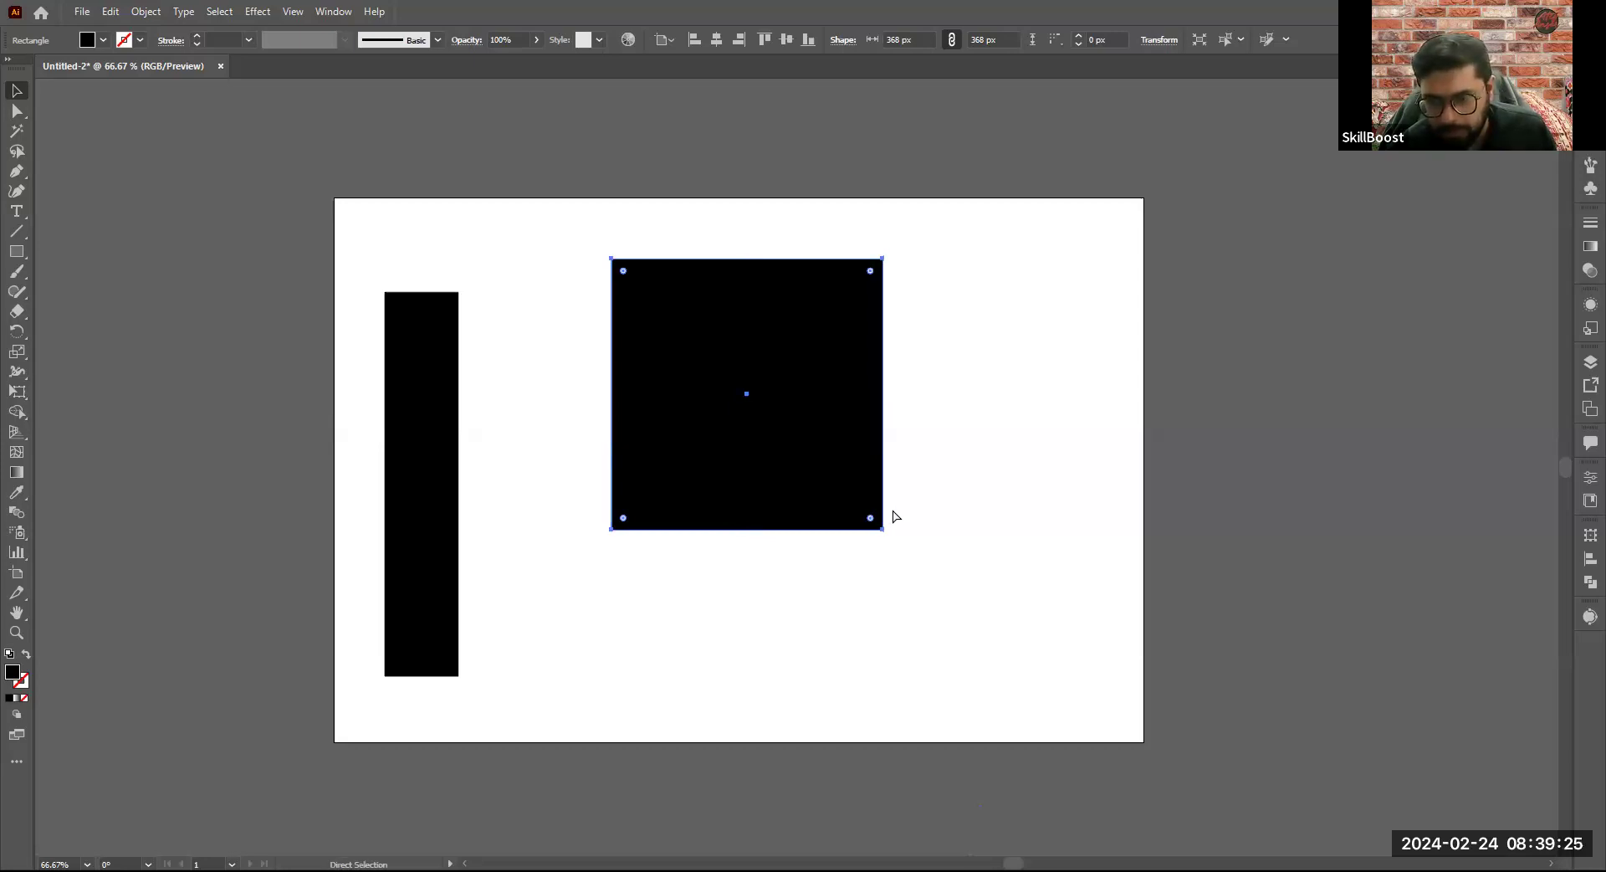
key("shift")
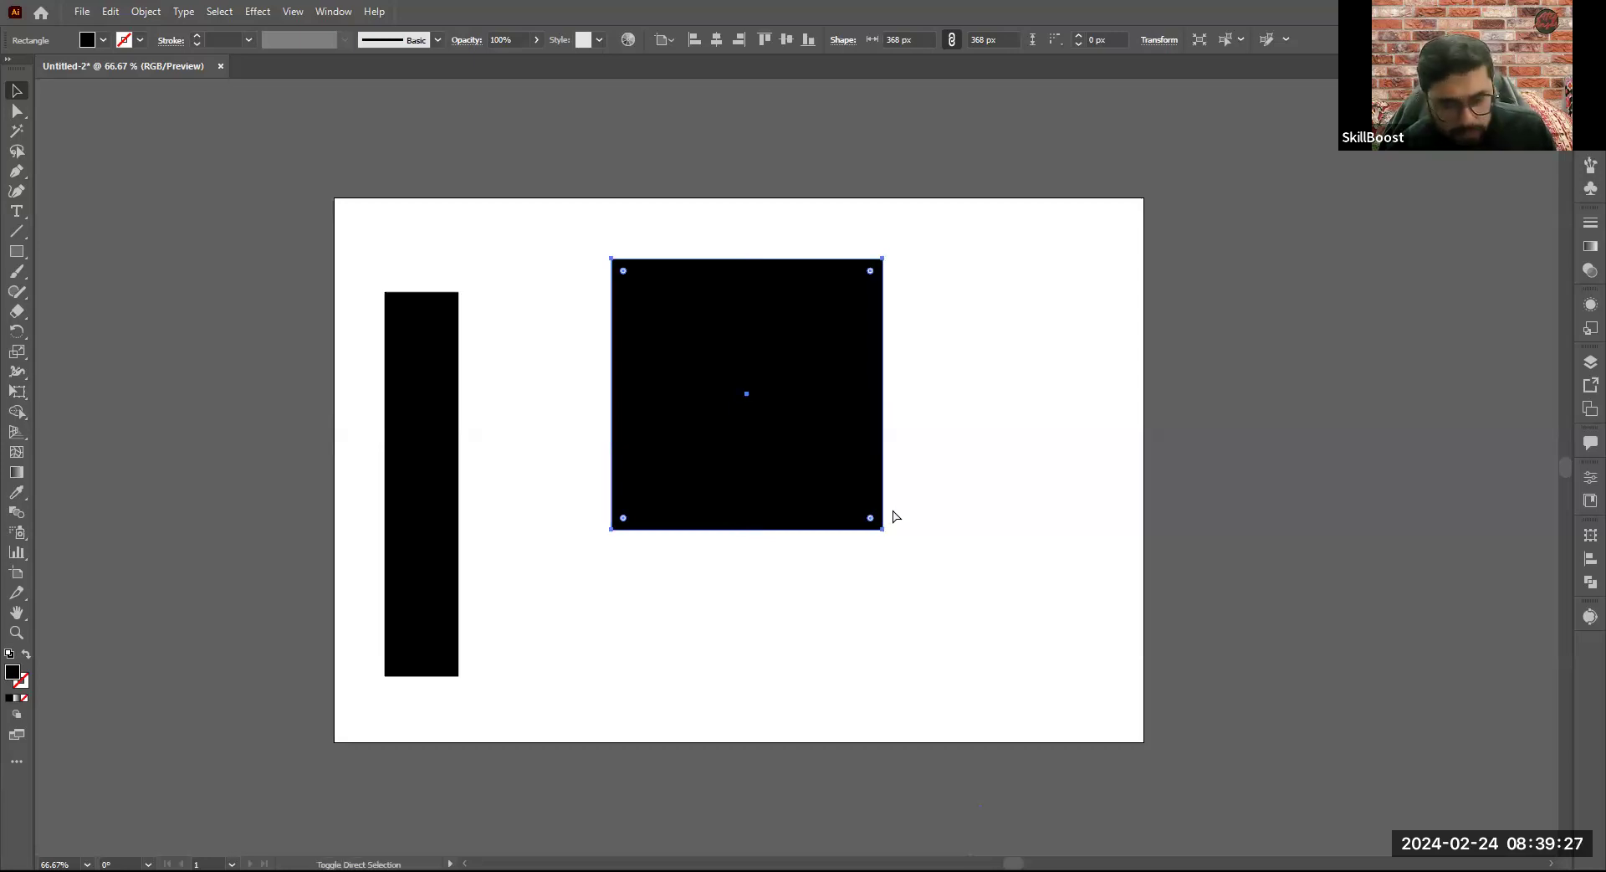
key("ctrl+z")
key("ctrl+z")
key("ctrl+z")
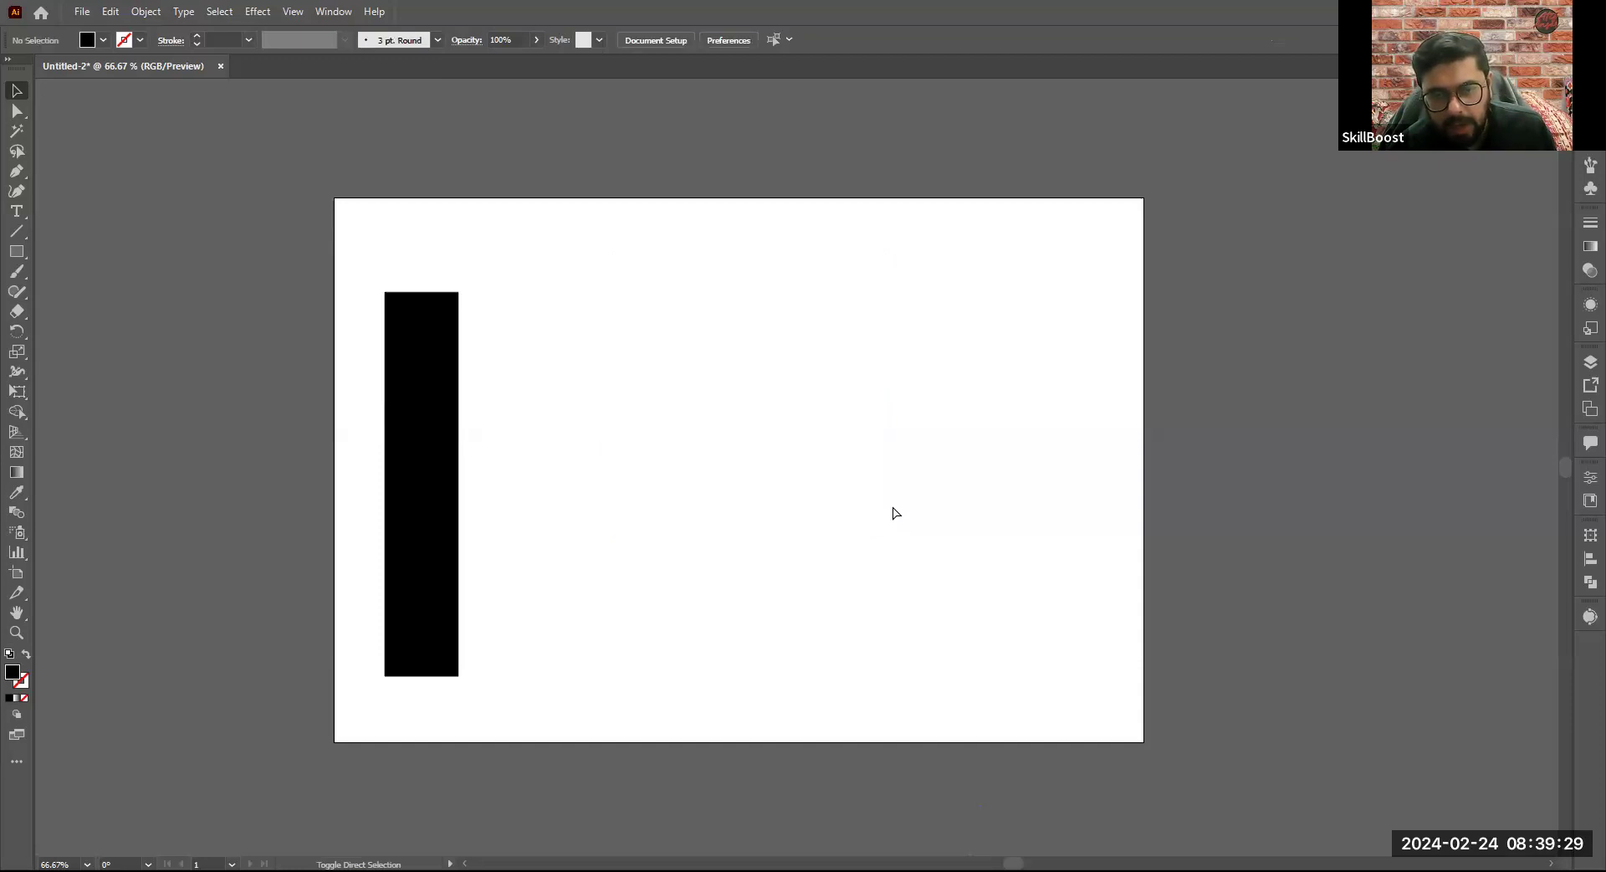
- Redo the earlier shape practice and deletions up to the 238 px square and the 318 px circle
key("ctrl+shift+z")
key("ctrl+shift+z")
key("ctrl+shift+z")
key("ctrl+shift+z")
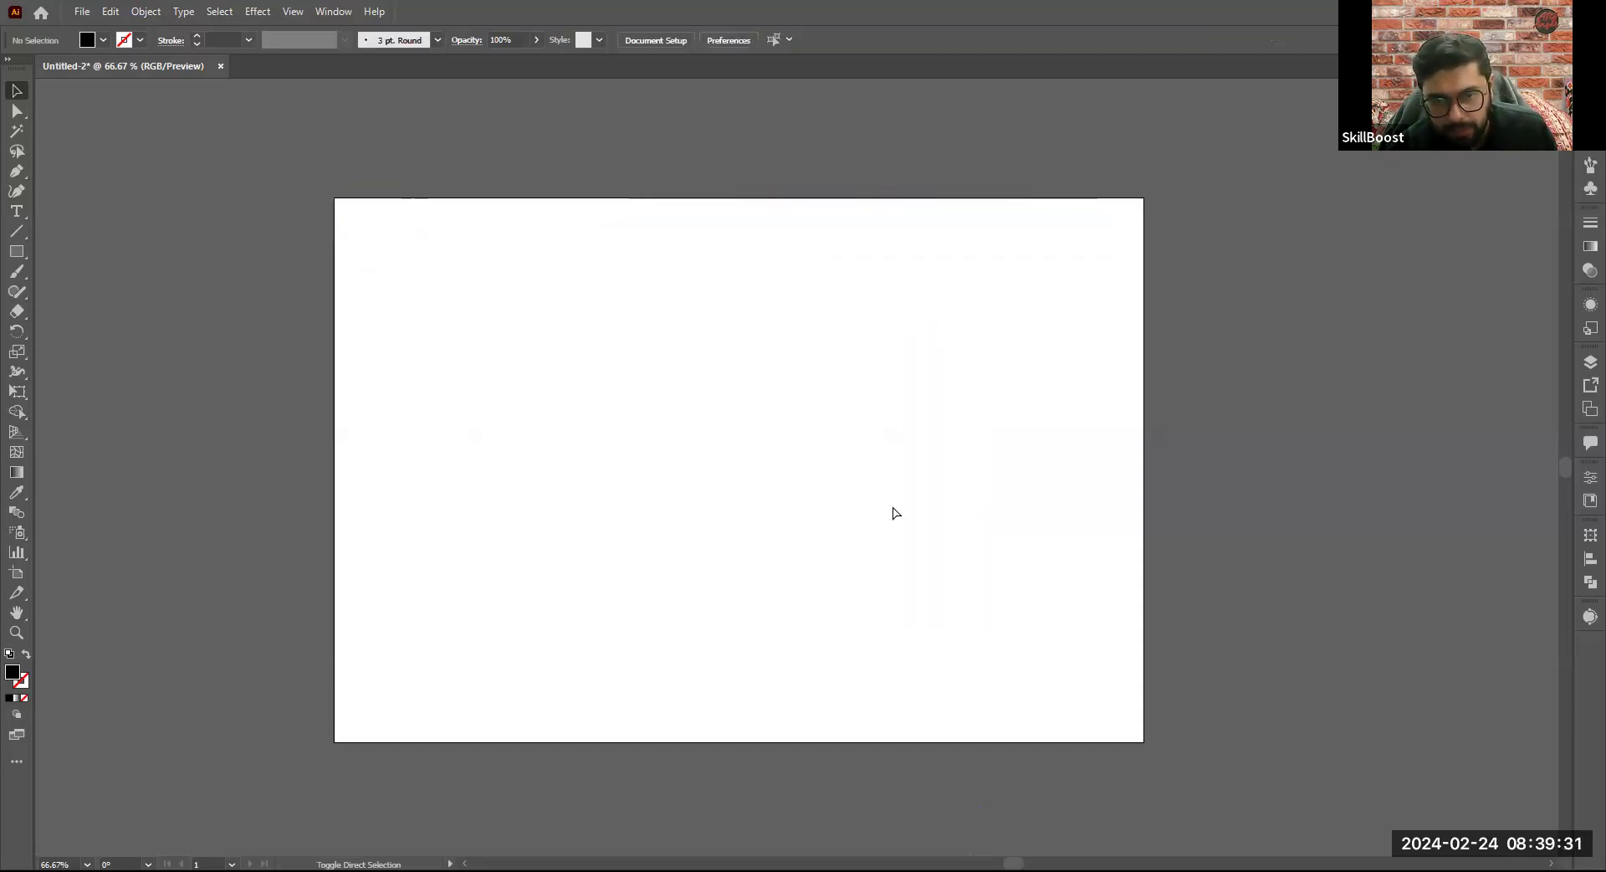
key("ctrl+shift+z")
key("ctrl+shift+z")
key("ctrl+shift+z")
key("ctrl+shift+z")
key("ctrl+shift+z")
key("ctrl+shift+z")
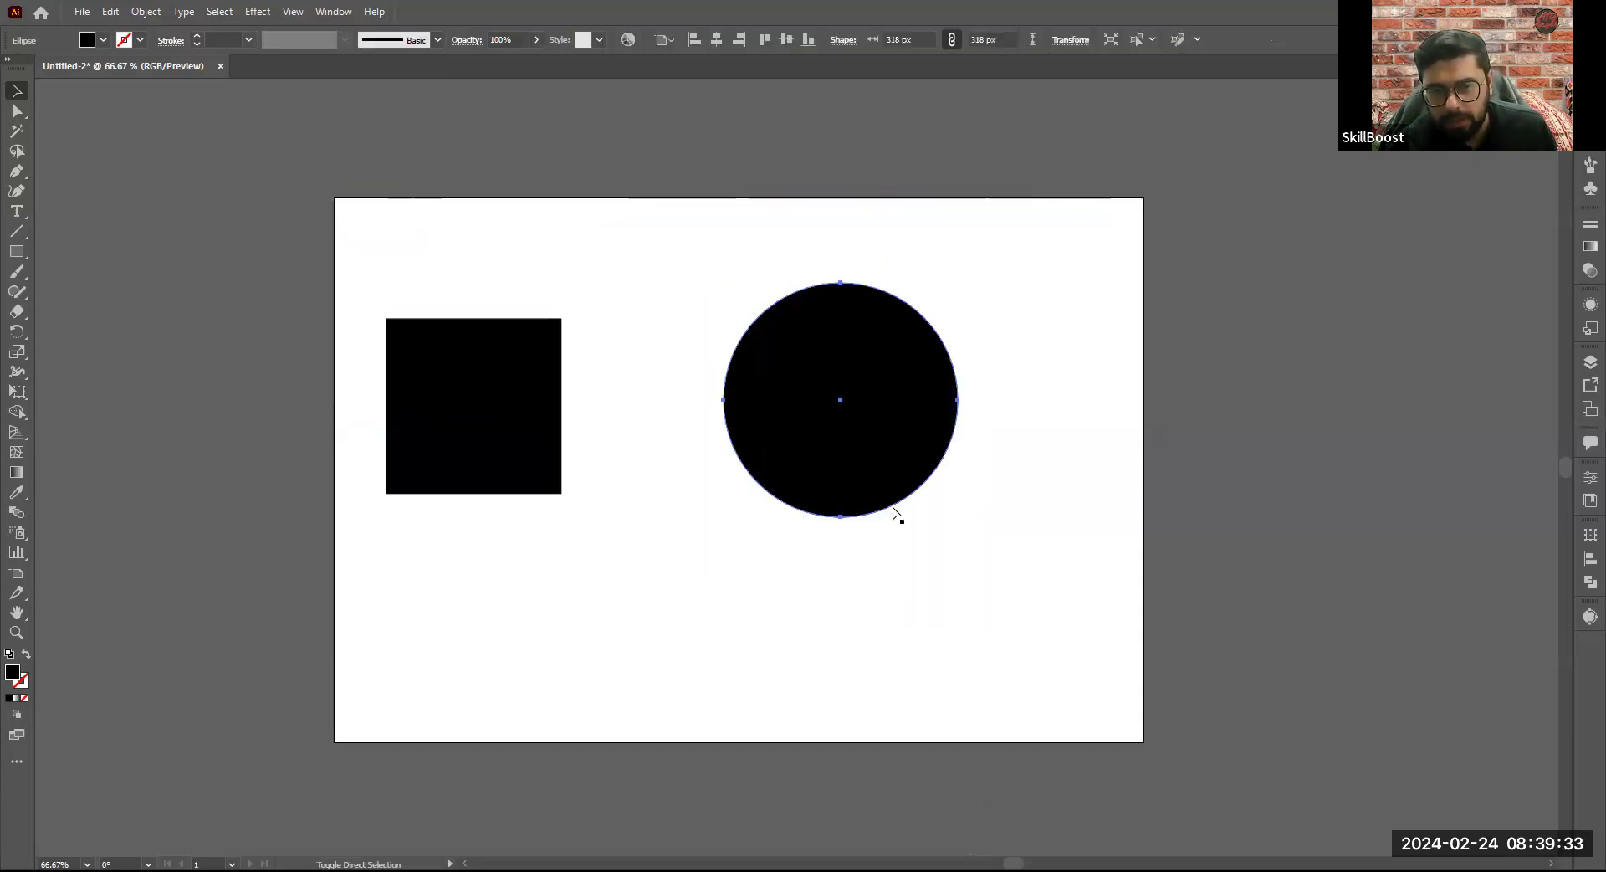
- Redo the moves of the square and circle toward the artboard's middle, and deselect the circle
key("ctrl+shift+z")
key("ctrl+shift+z")
key("ctrl+shift+z")
key("ctrl+shift+z")
key("ctrl+shift+z")
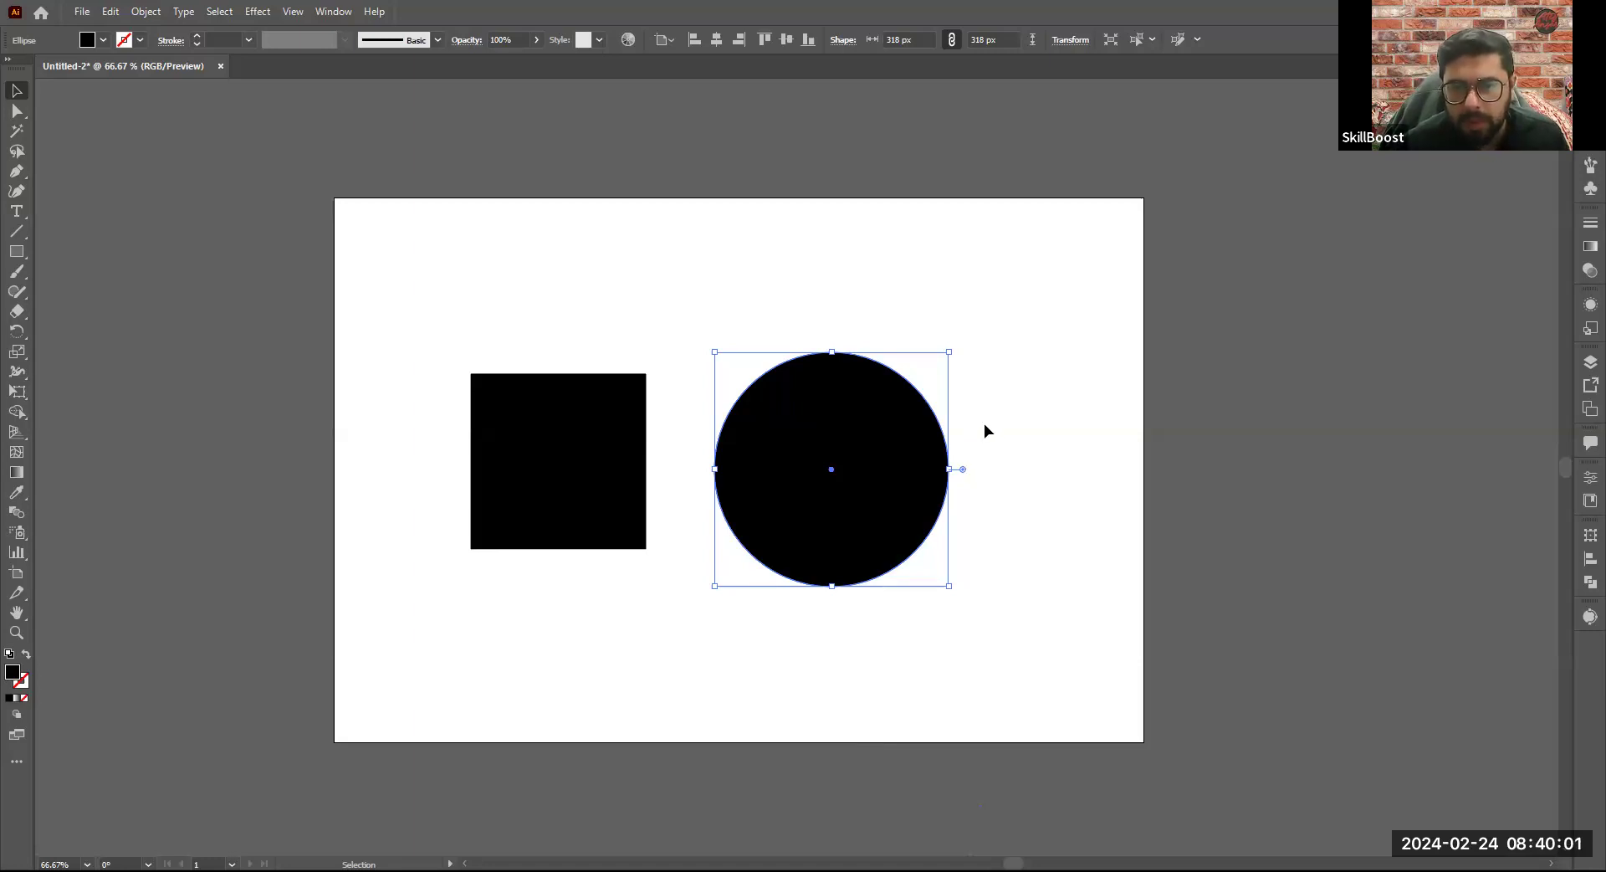
left_click(1039, 407)
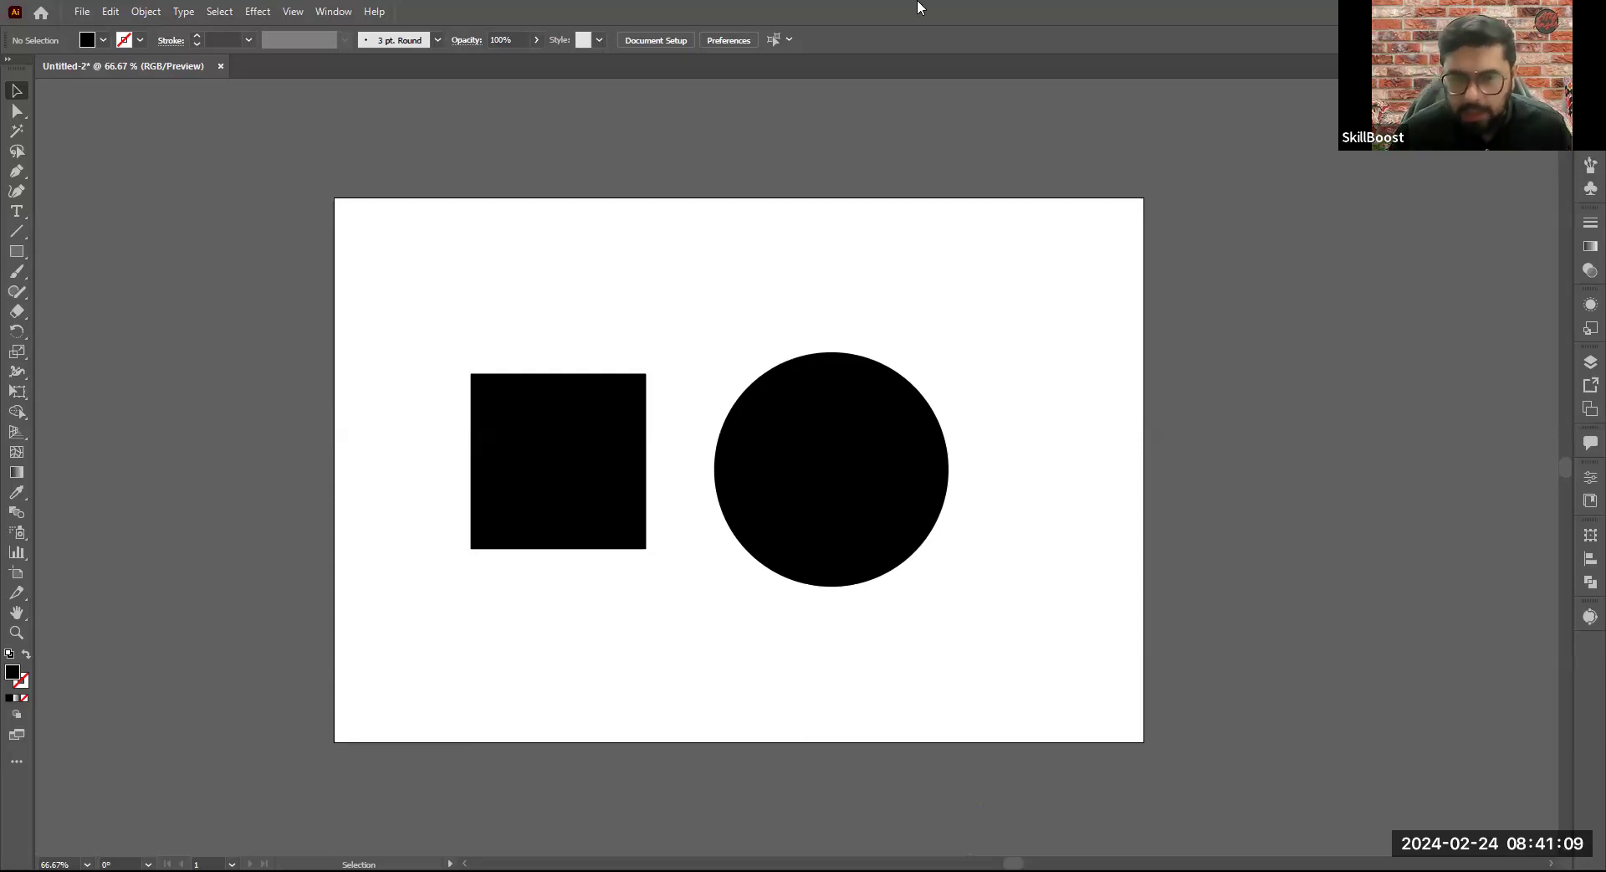
- Scale the circle from its centre to about 544 px and move it slightly away from the square
left_click(890, 502)
left_click_drag(947, 586, 1040, 661)
left_click_drag(886, 563, 917, 559)
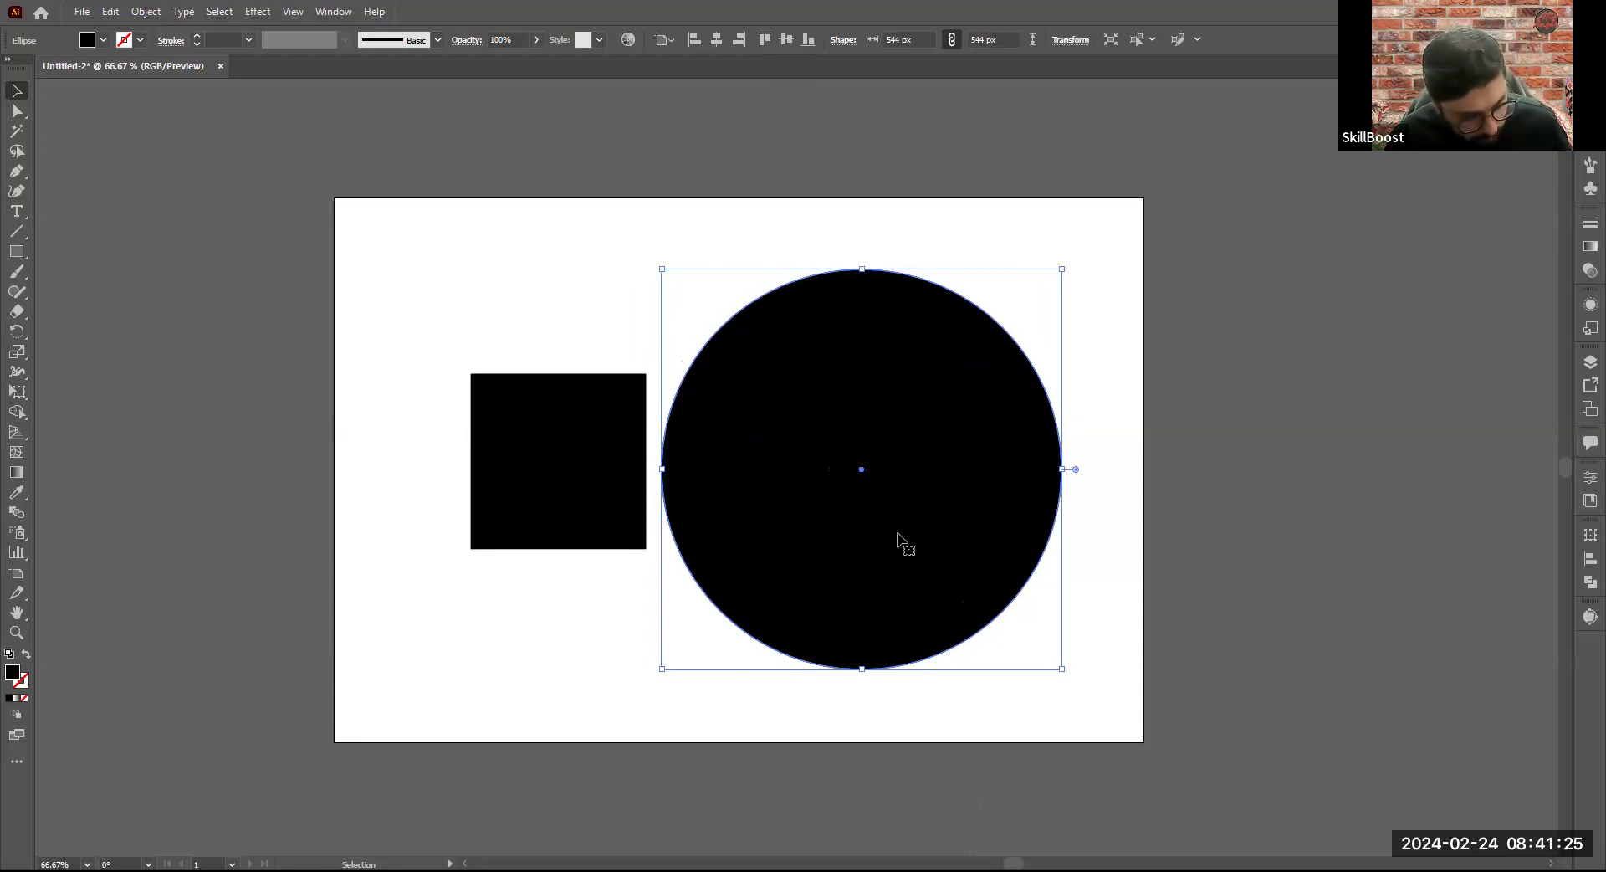
key("a")
left_click_drag(955, 524, 958, 527)
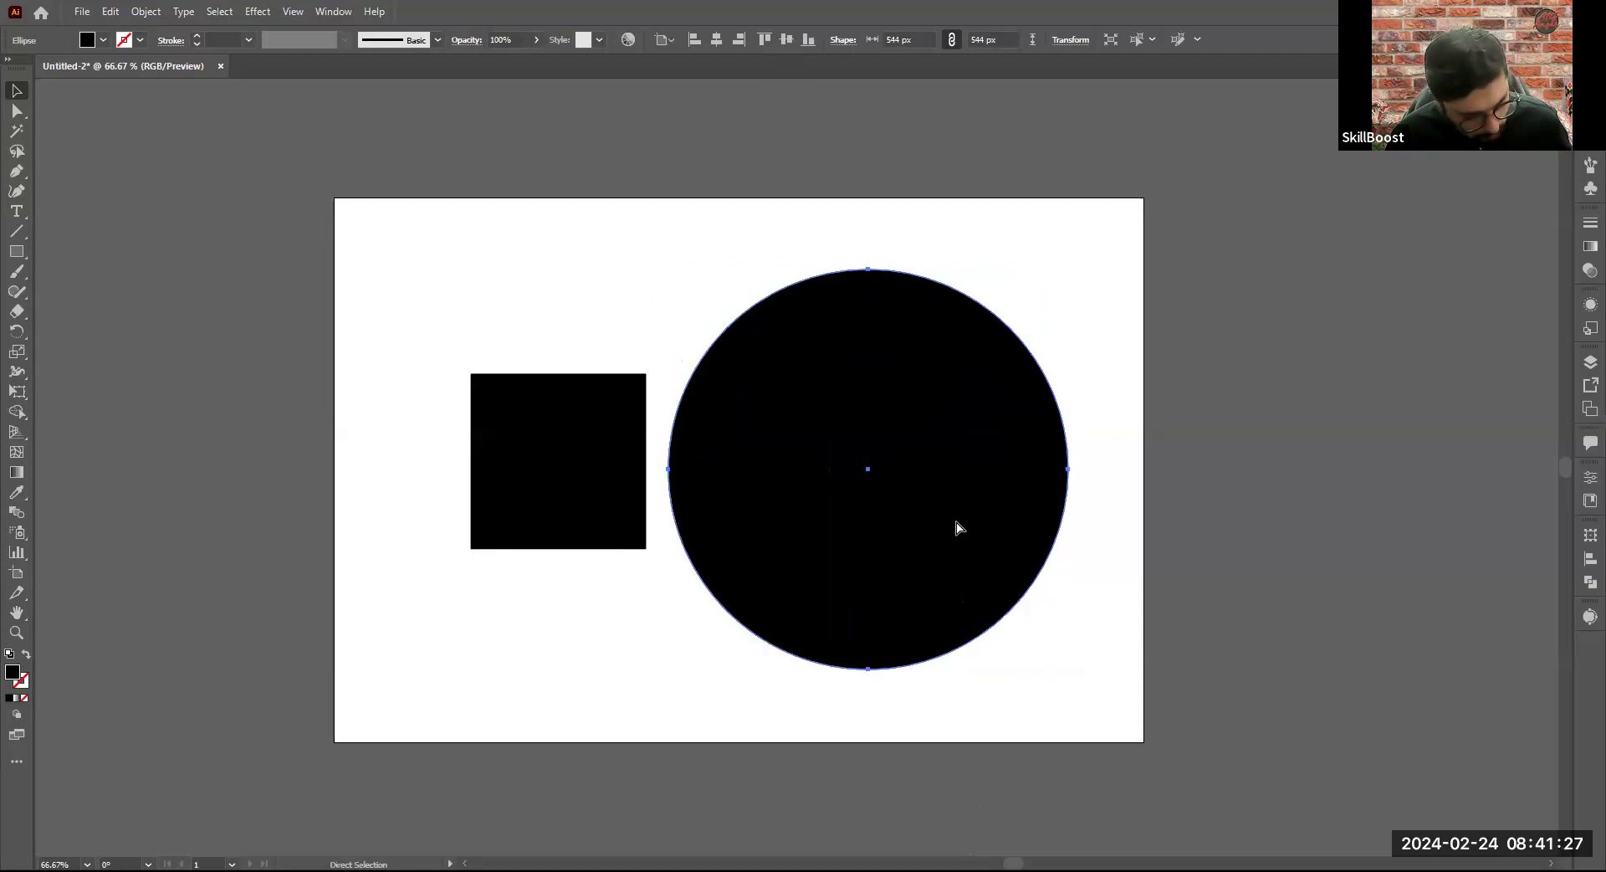
- Undo the circle's moves and enlargement and the earlier repositioning of the square and circle
key("ctrl+z")
key("ctrl+z")
key("ctrl+z")
key("ctrl+z")
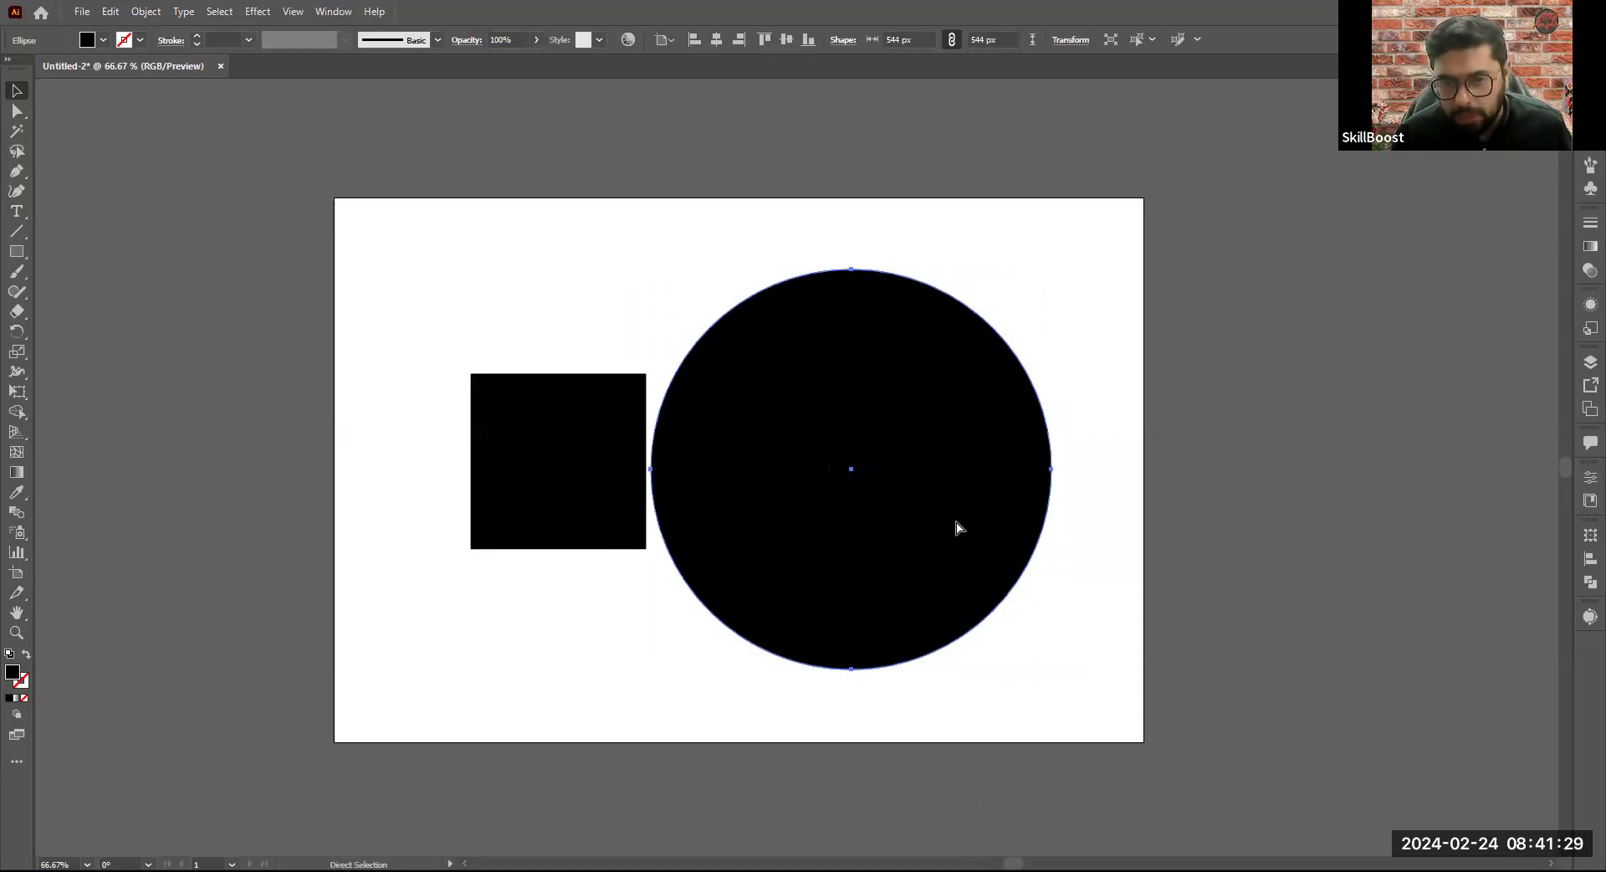
key("ctrl+z")
key("ctrl+z")
key("ctrl+z")
key("ctrl+z")
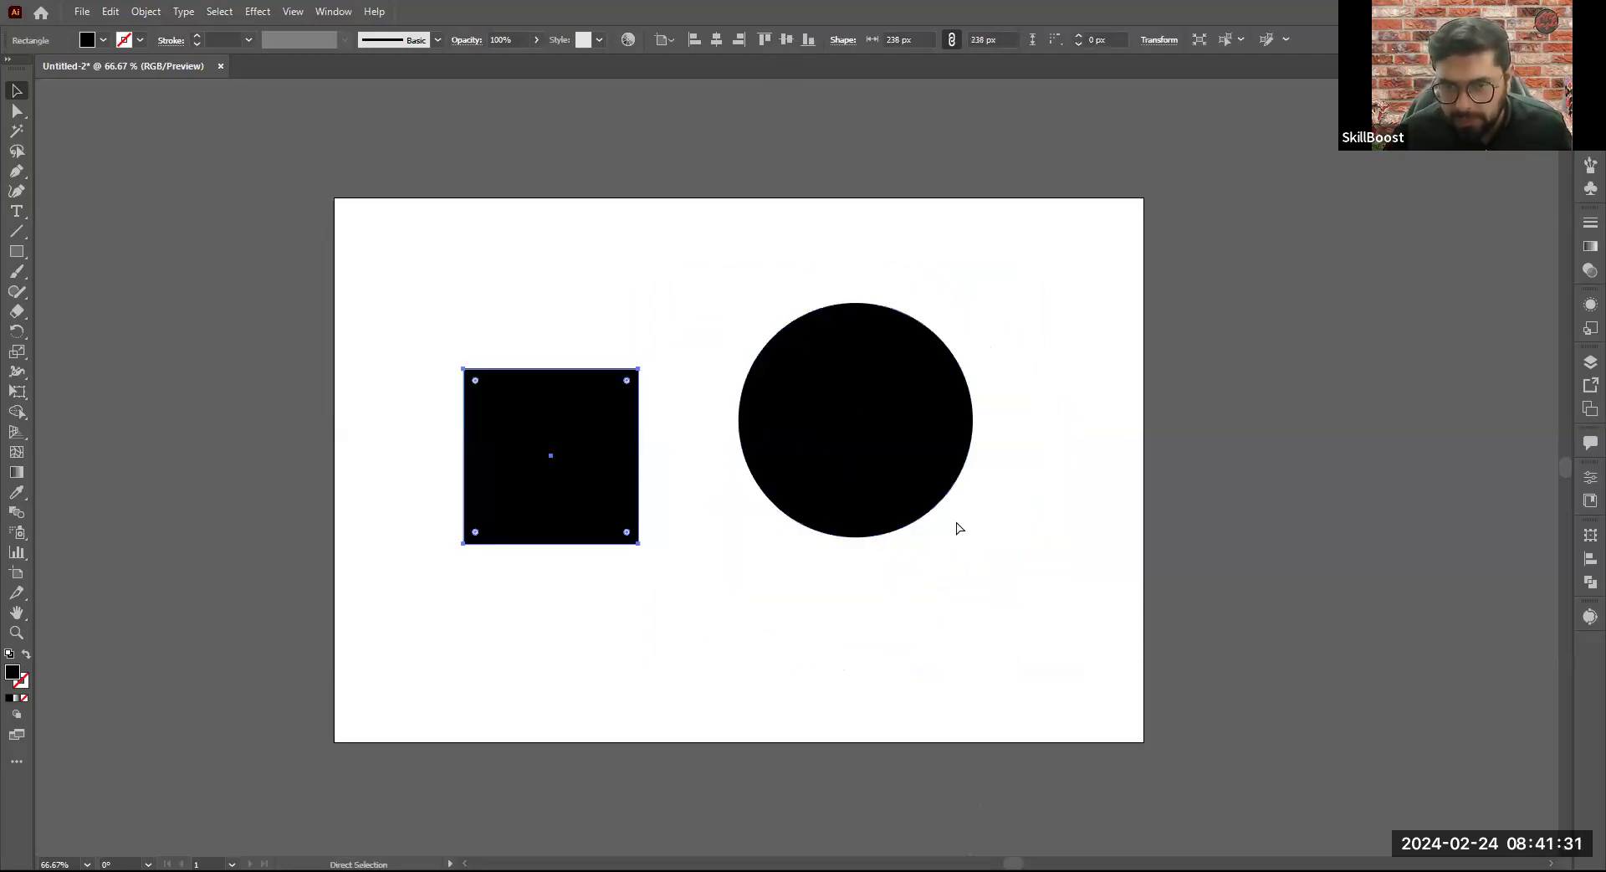
key("ctrl+z")
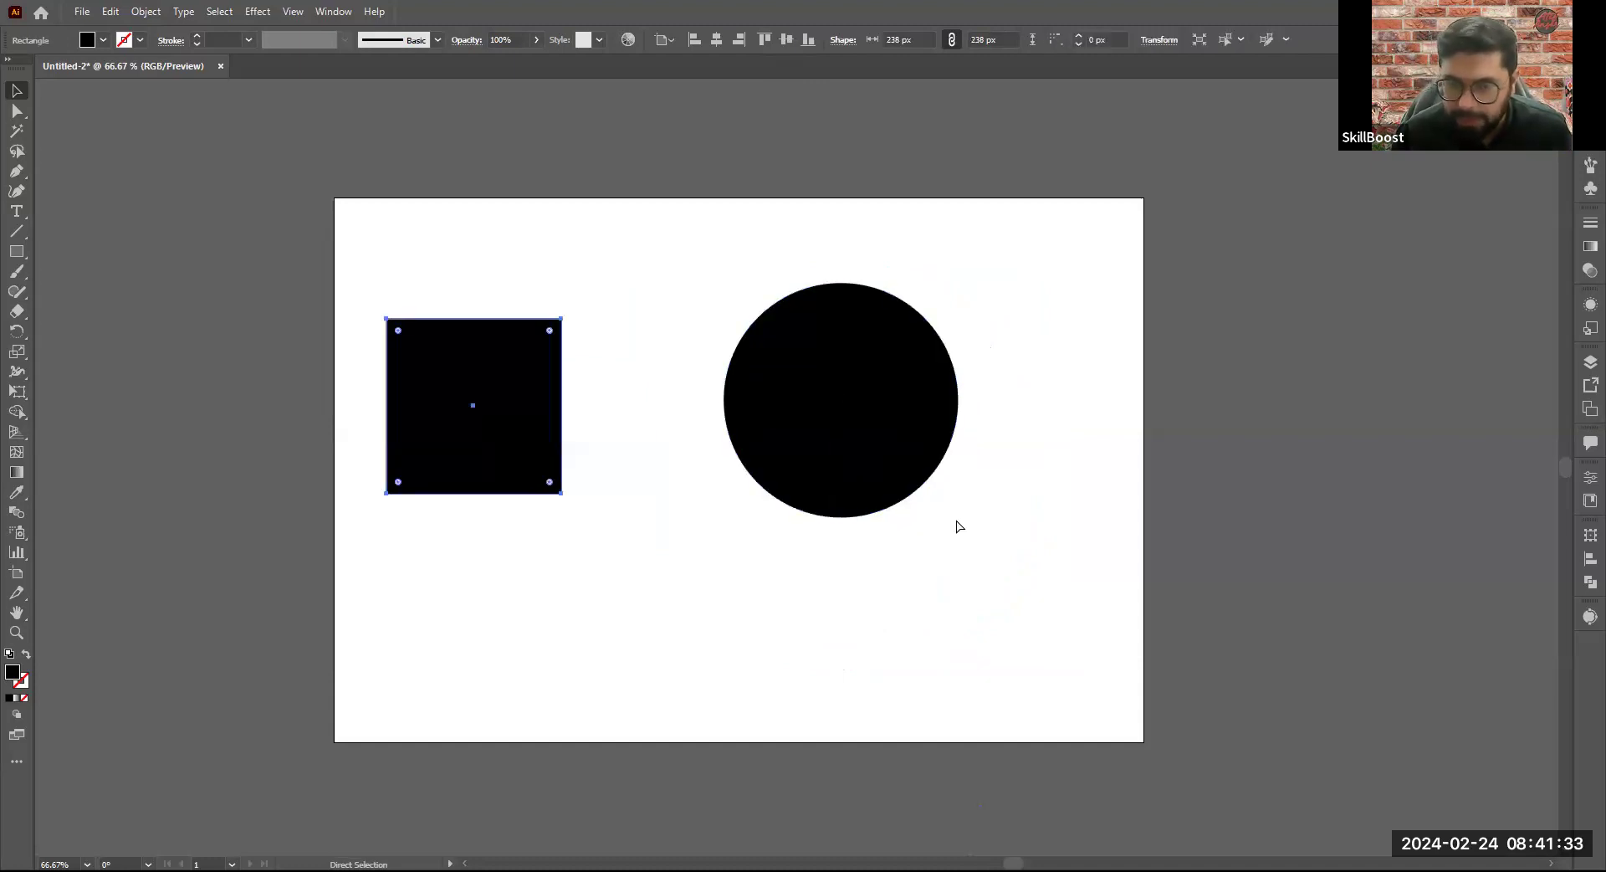
key("ctrl+z")
key("ctrl+z")
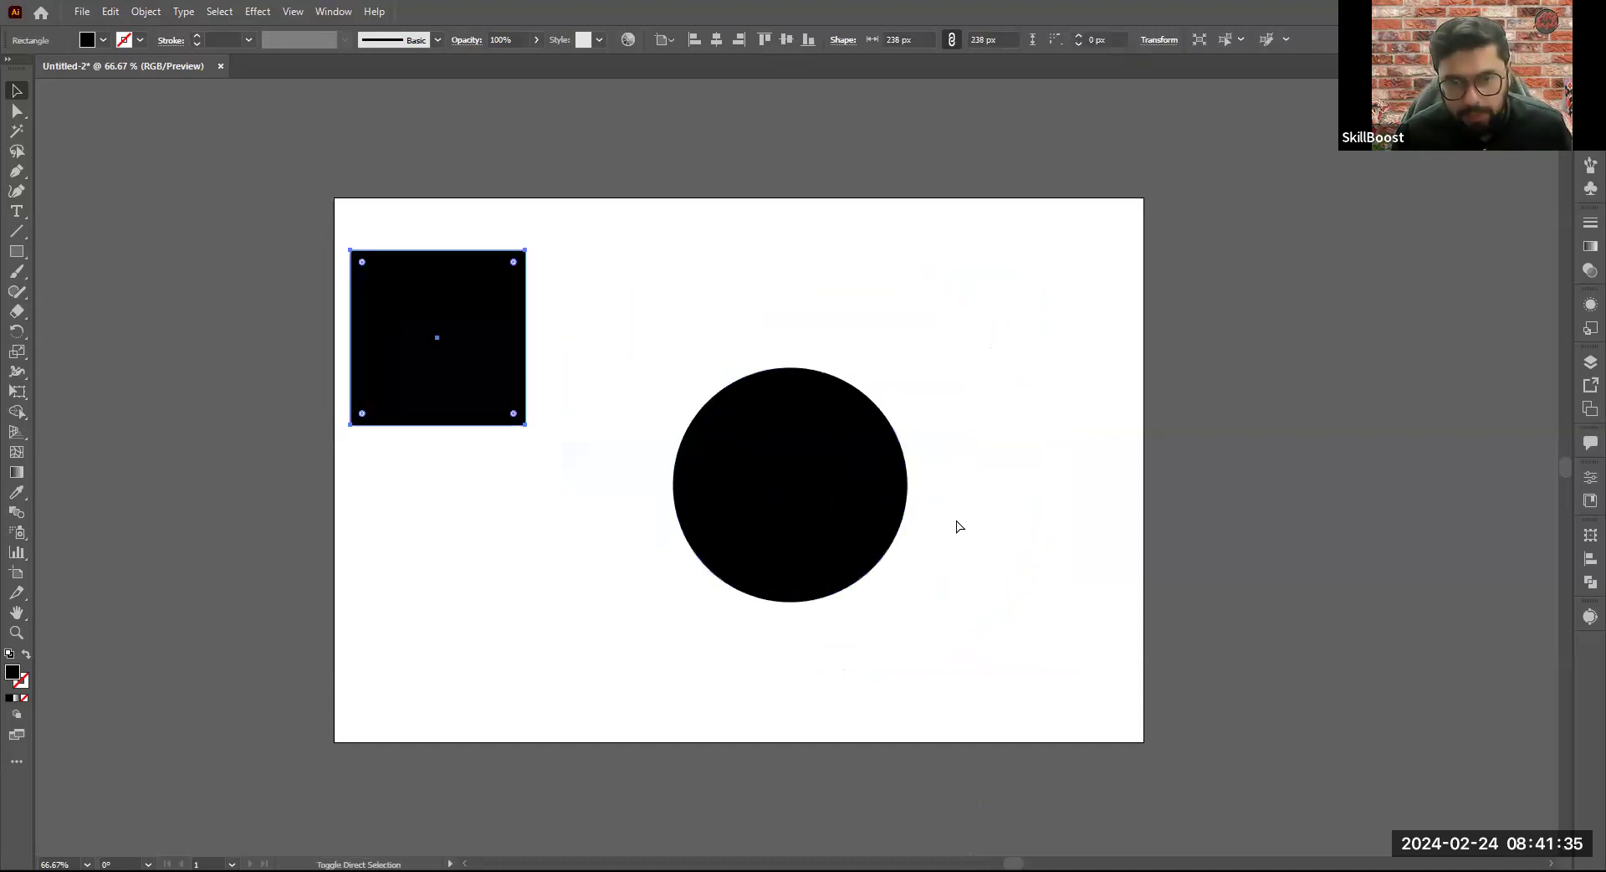
- Redo the changes up to the 544 px circle, place it just beside the square, and clear the selection
key("ctrl+shift+z")
key("ctrl+shift+z")
key("ctrl+shift+z")
key("ctrl+shift+z")
key("ctrl+z")
key("ctrl+z")
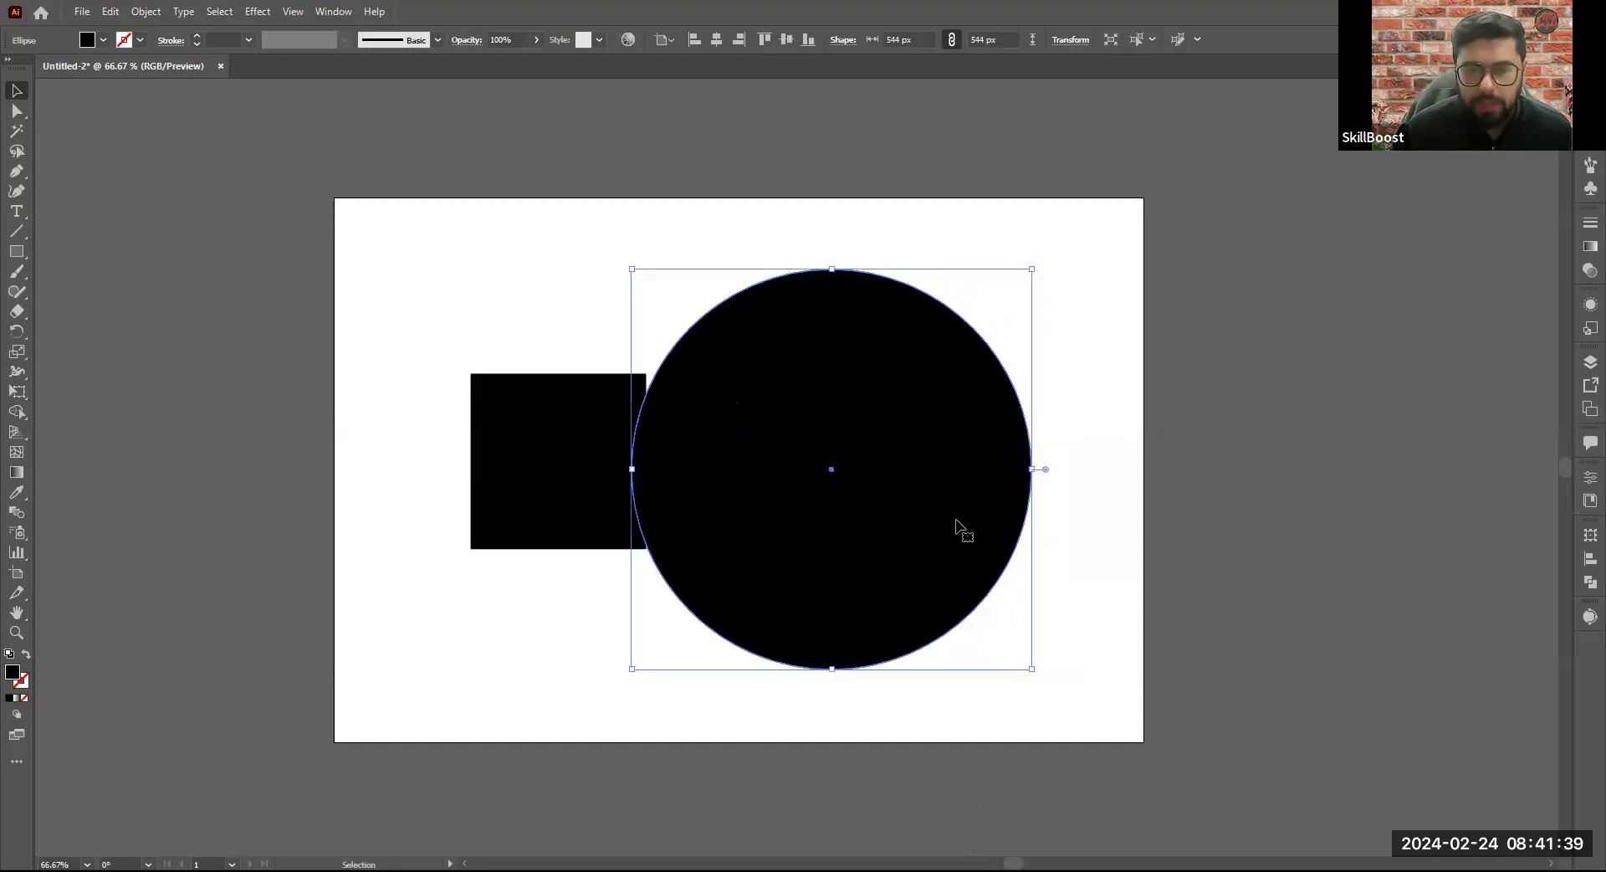
key("ctrl+z")
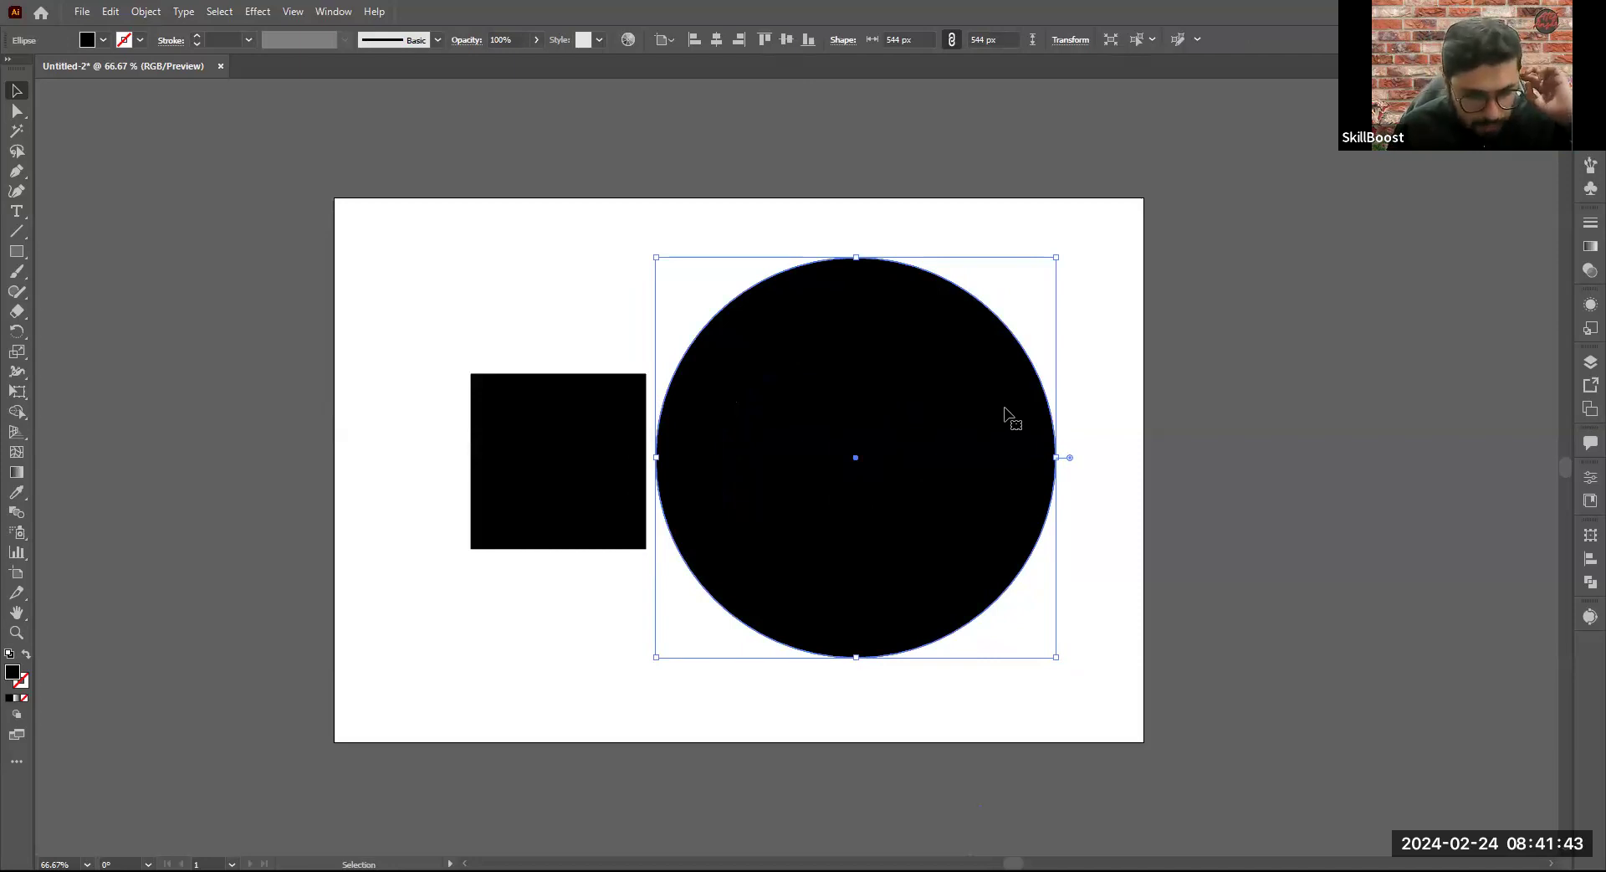
left_click(1068, 400)
left_click(854, 431)
left_click(1052, 199)
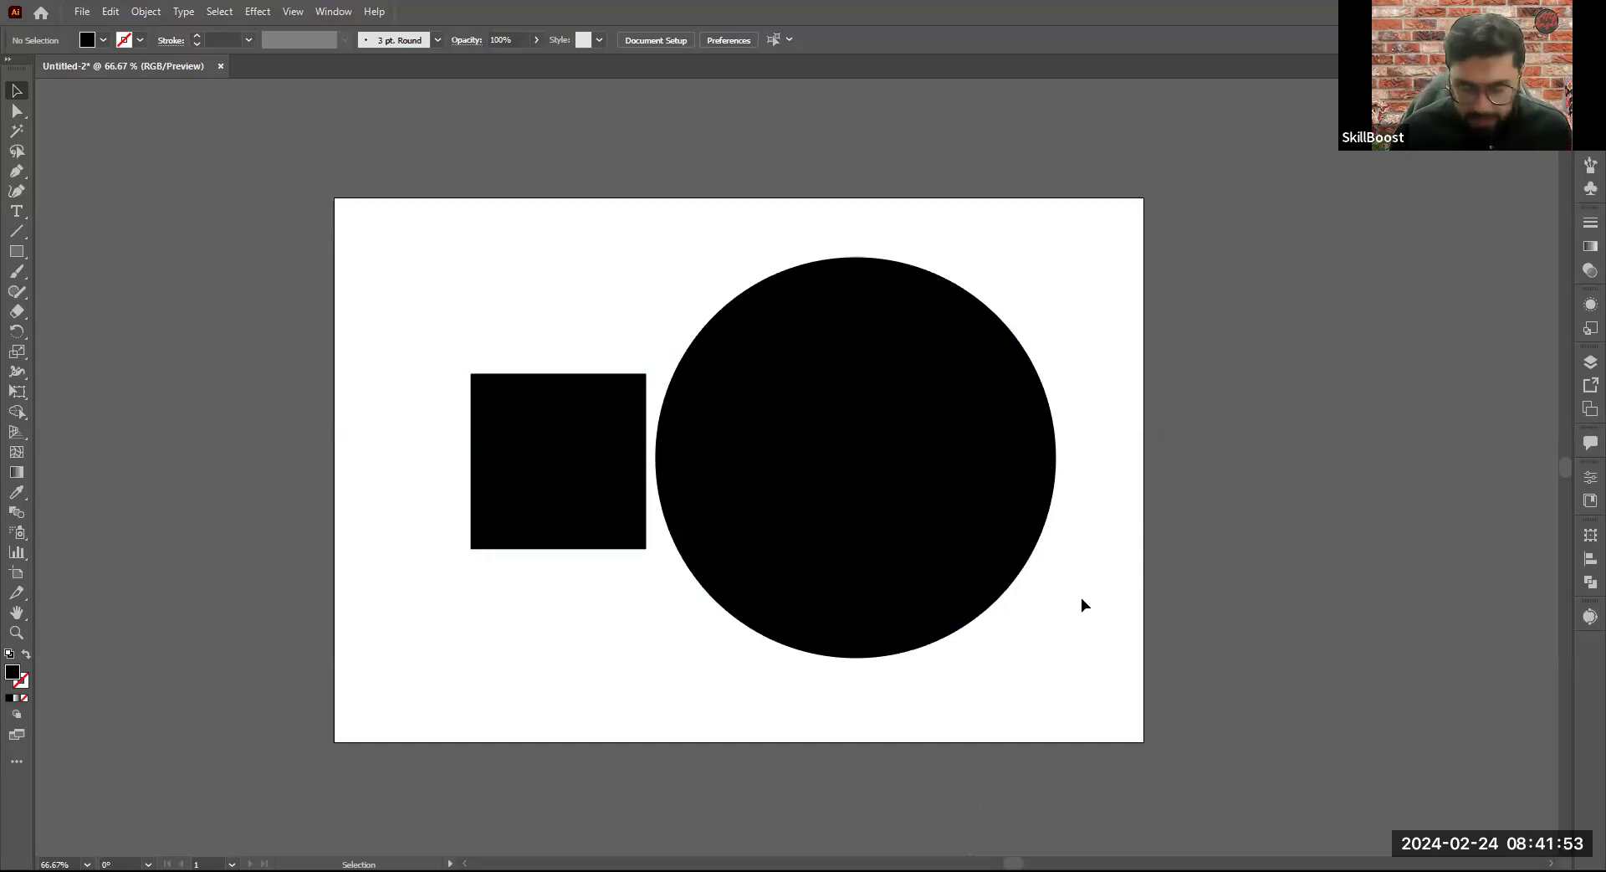
- Practise zooming out and in on the whole artboard, between 6.25% and 100%
scroll(920, 575, "down", 1)
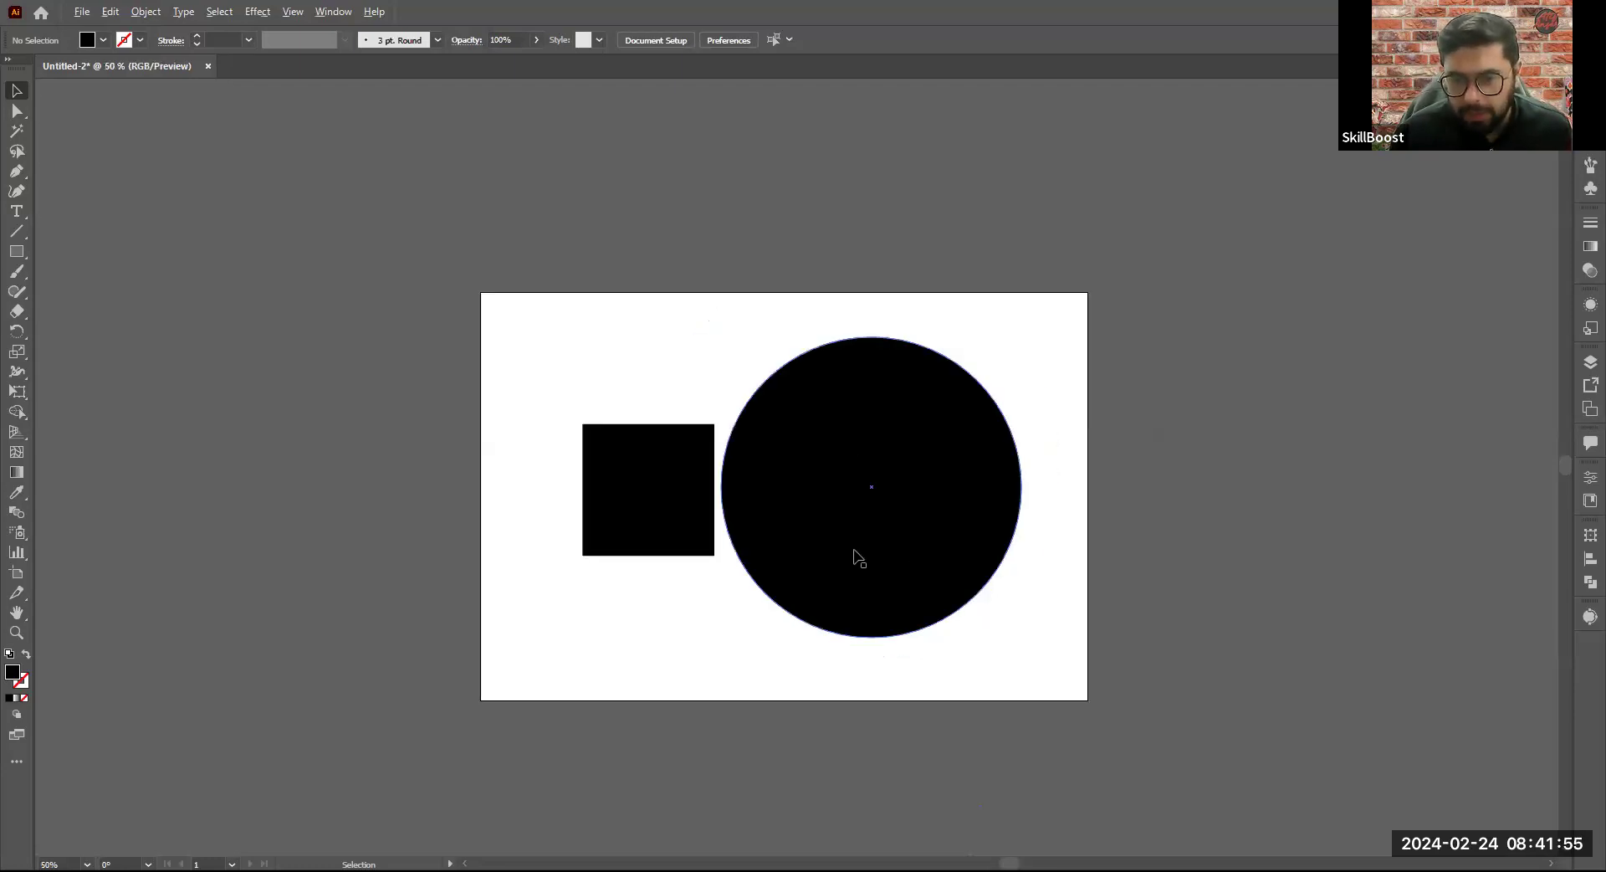
scroll(858, 559, "up", 1)
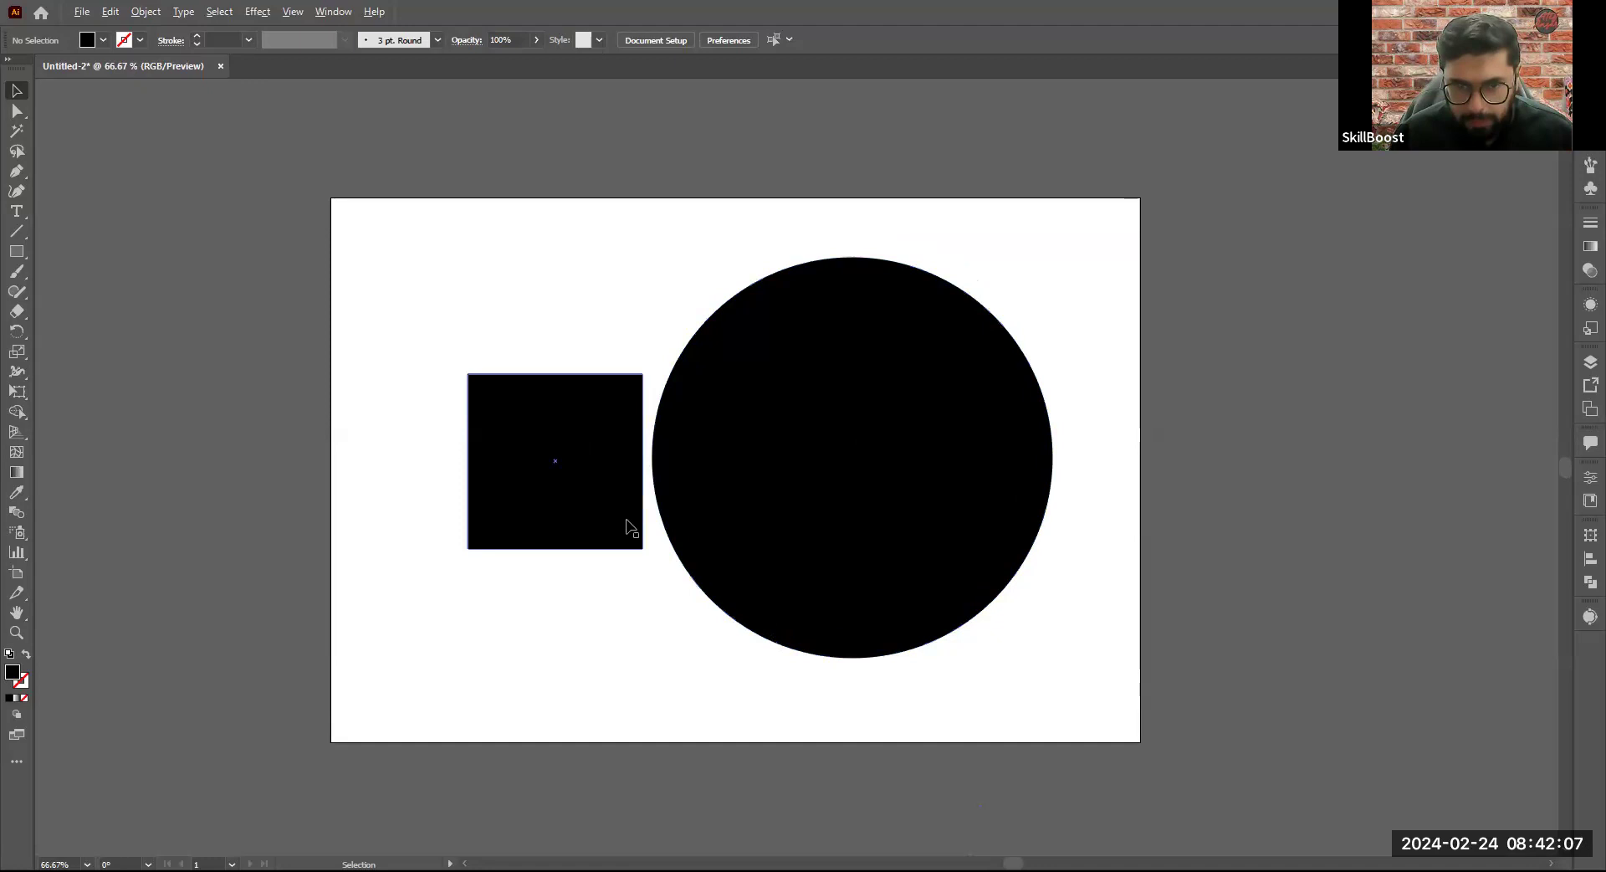
scroll(629, 527, "down", 7)
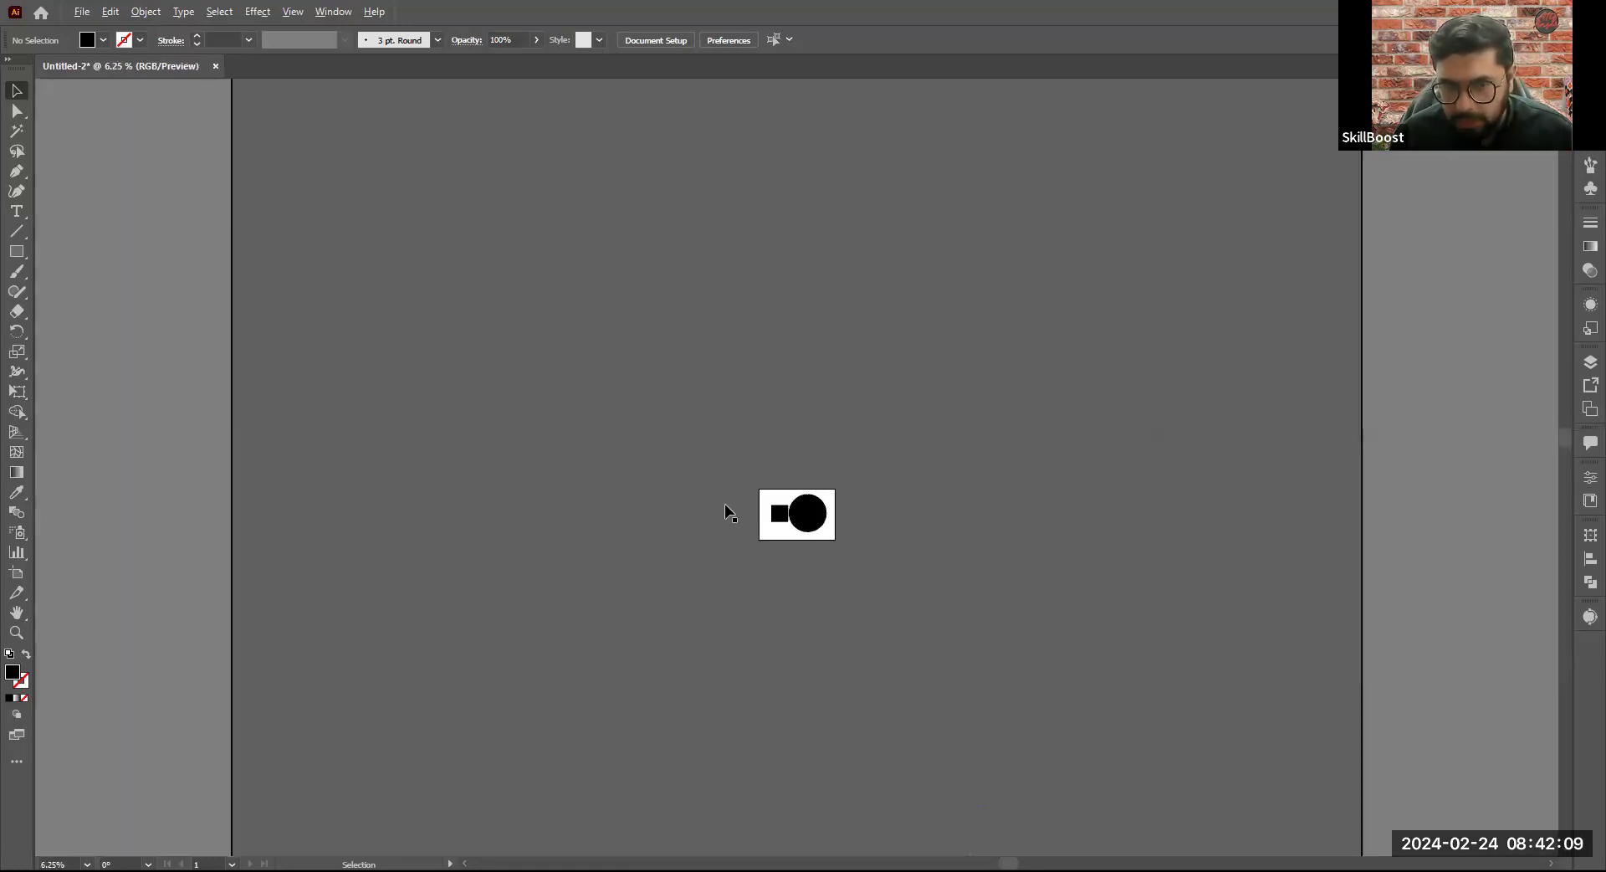
scroll(803, 536, "up", 6)
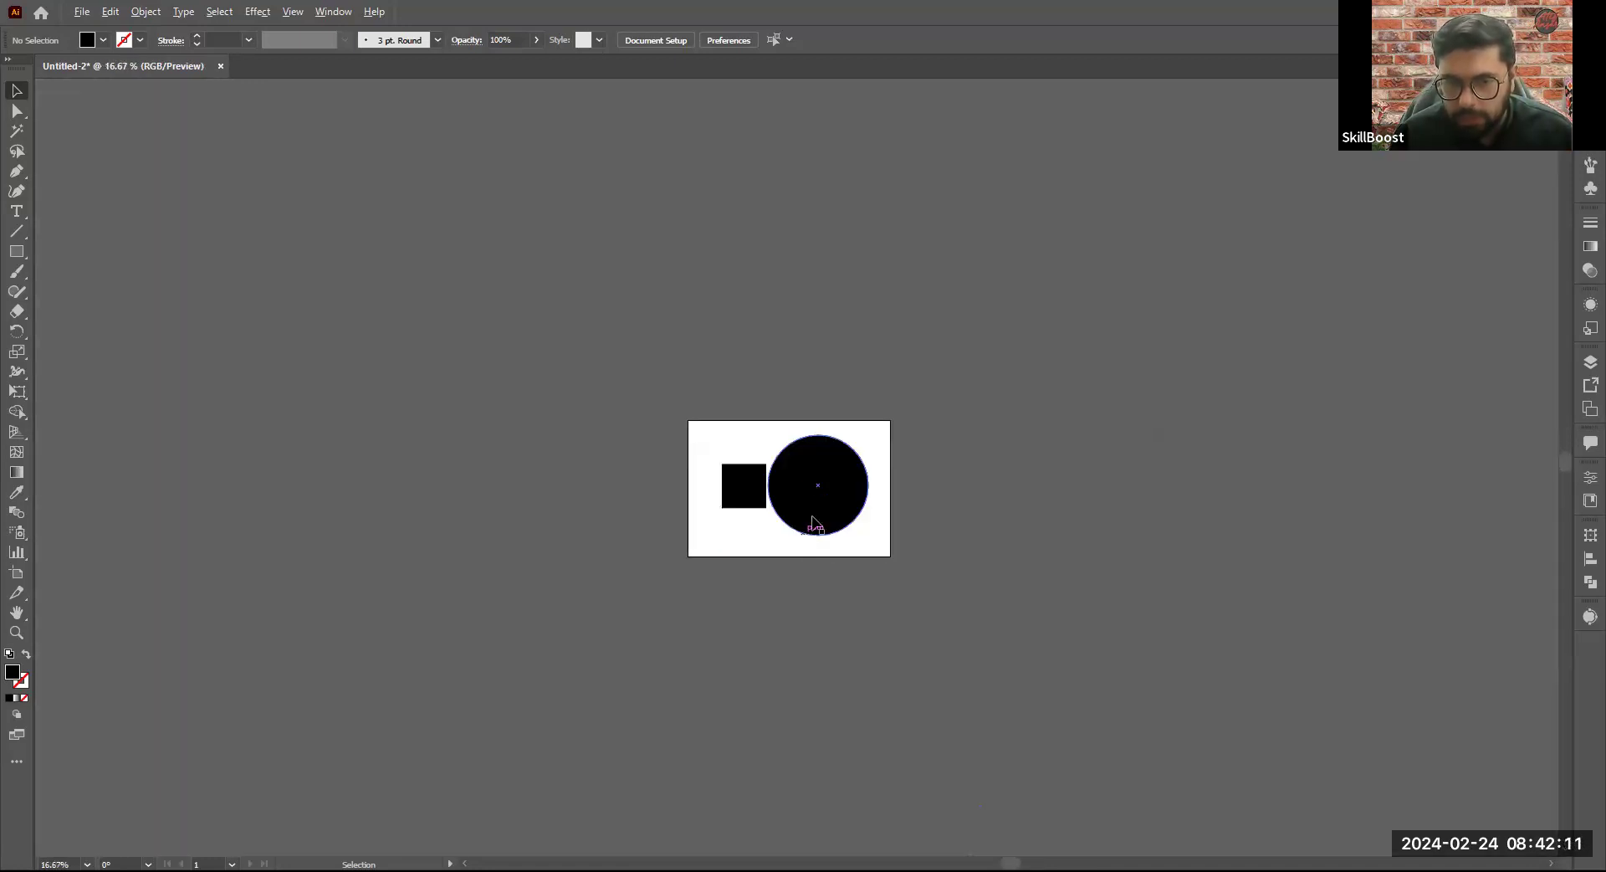
scroll(800, 335, "up", 2)
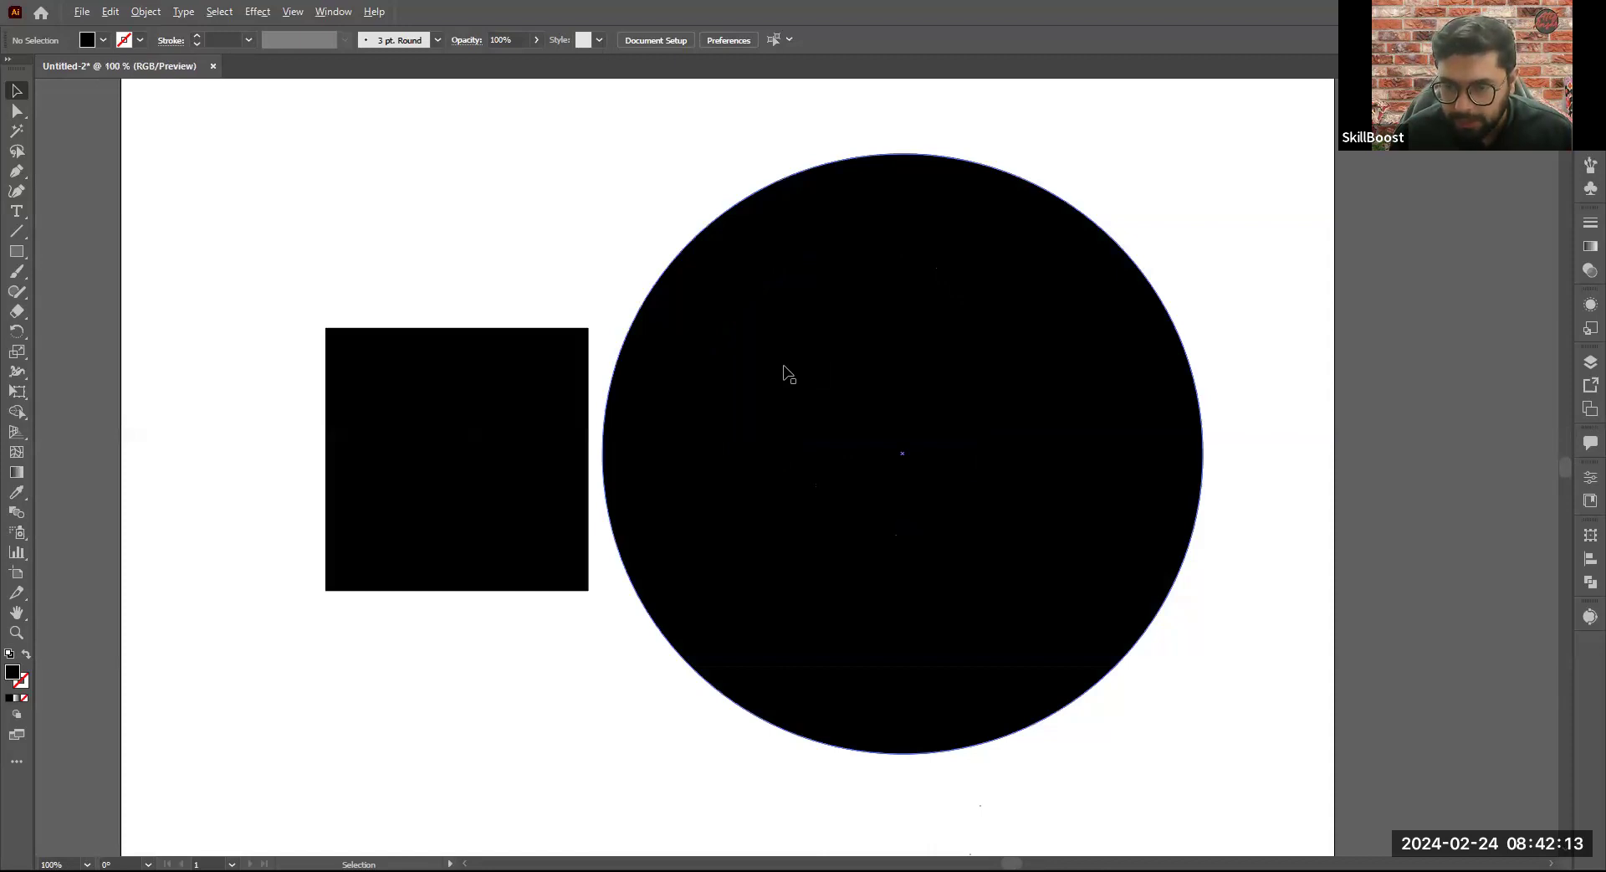
scroll(783, 370, "down", 2)
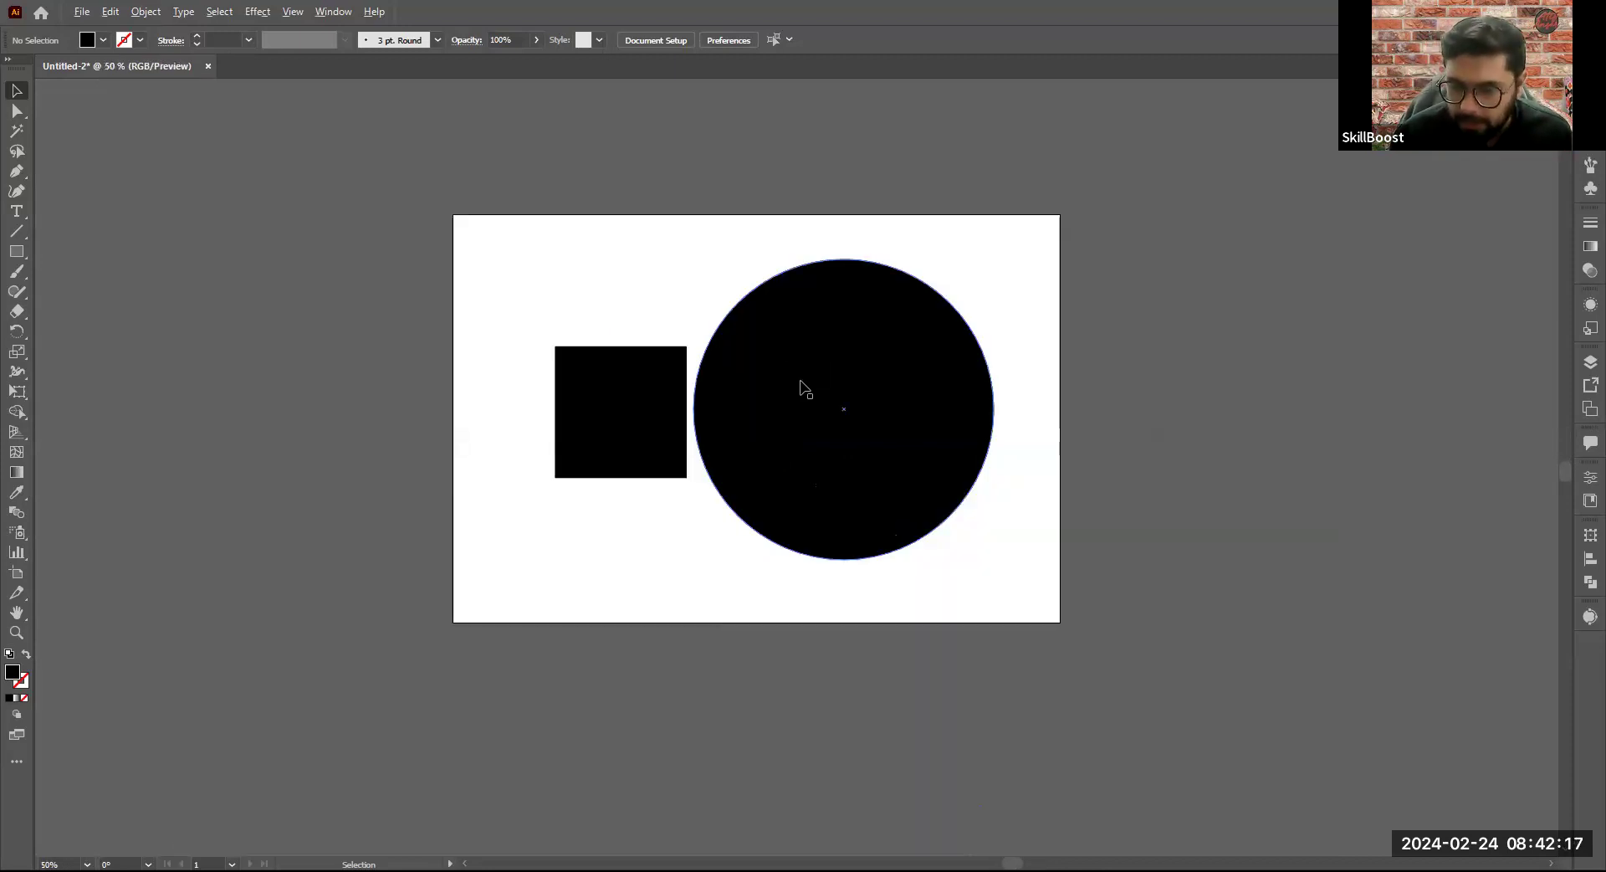
scroll(683, 410, "down", 4)
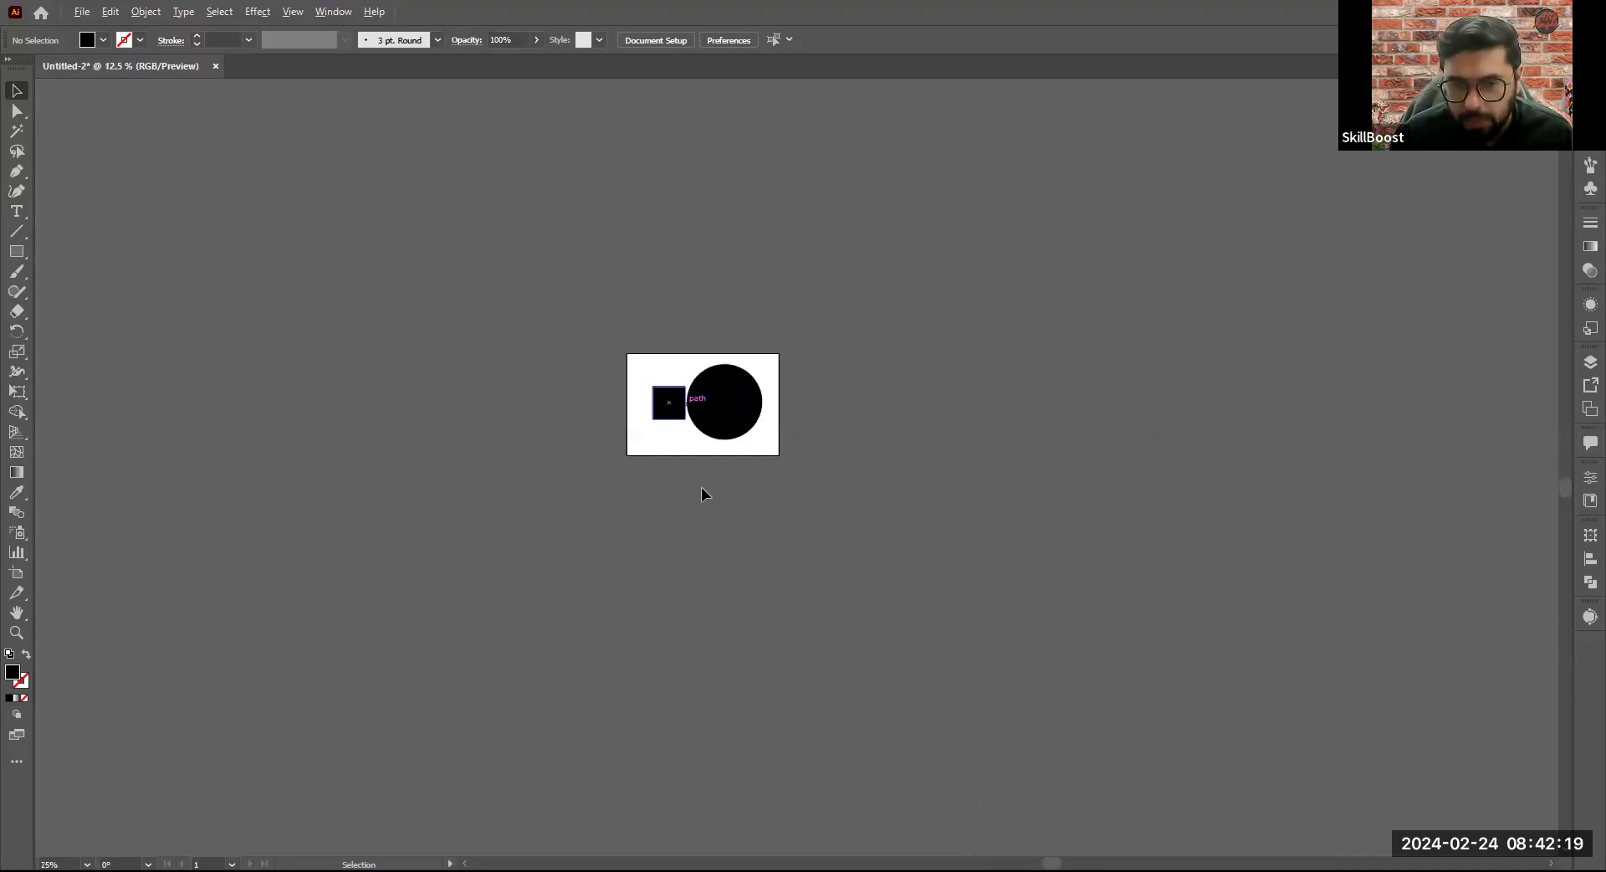
scroll(840, 495, "down", 3)
scroll(798, 478, "up", 3)
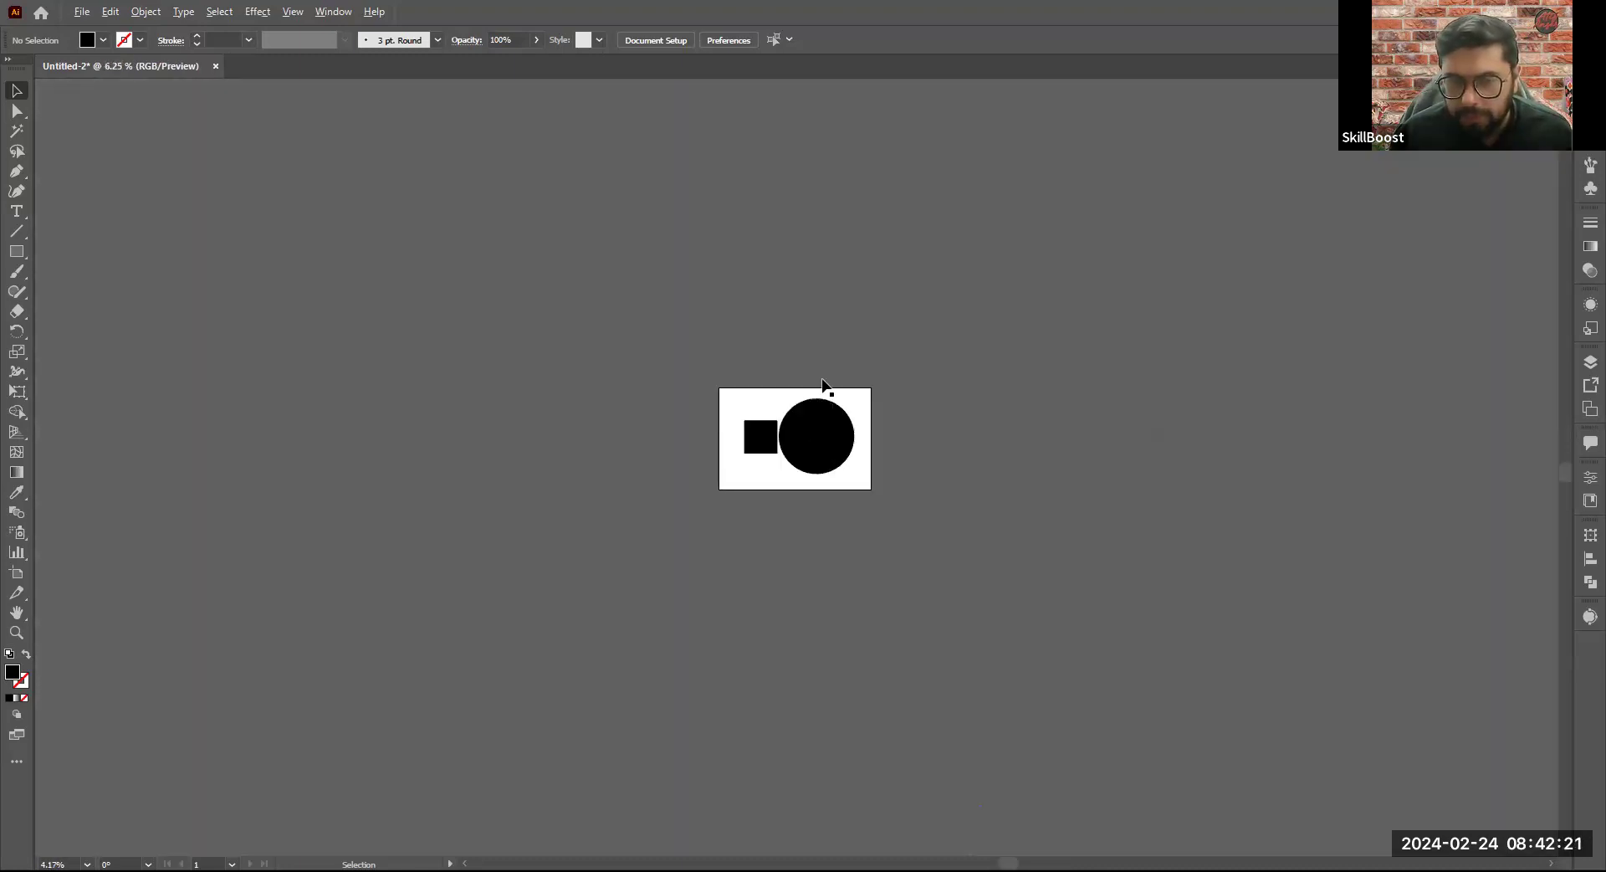
- Zoom in on the circle up to 300%, back out to 50%, and set the view to 150%
scroll(822, 383, "up", 8)
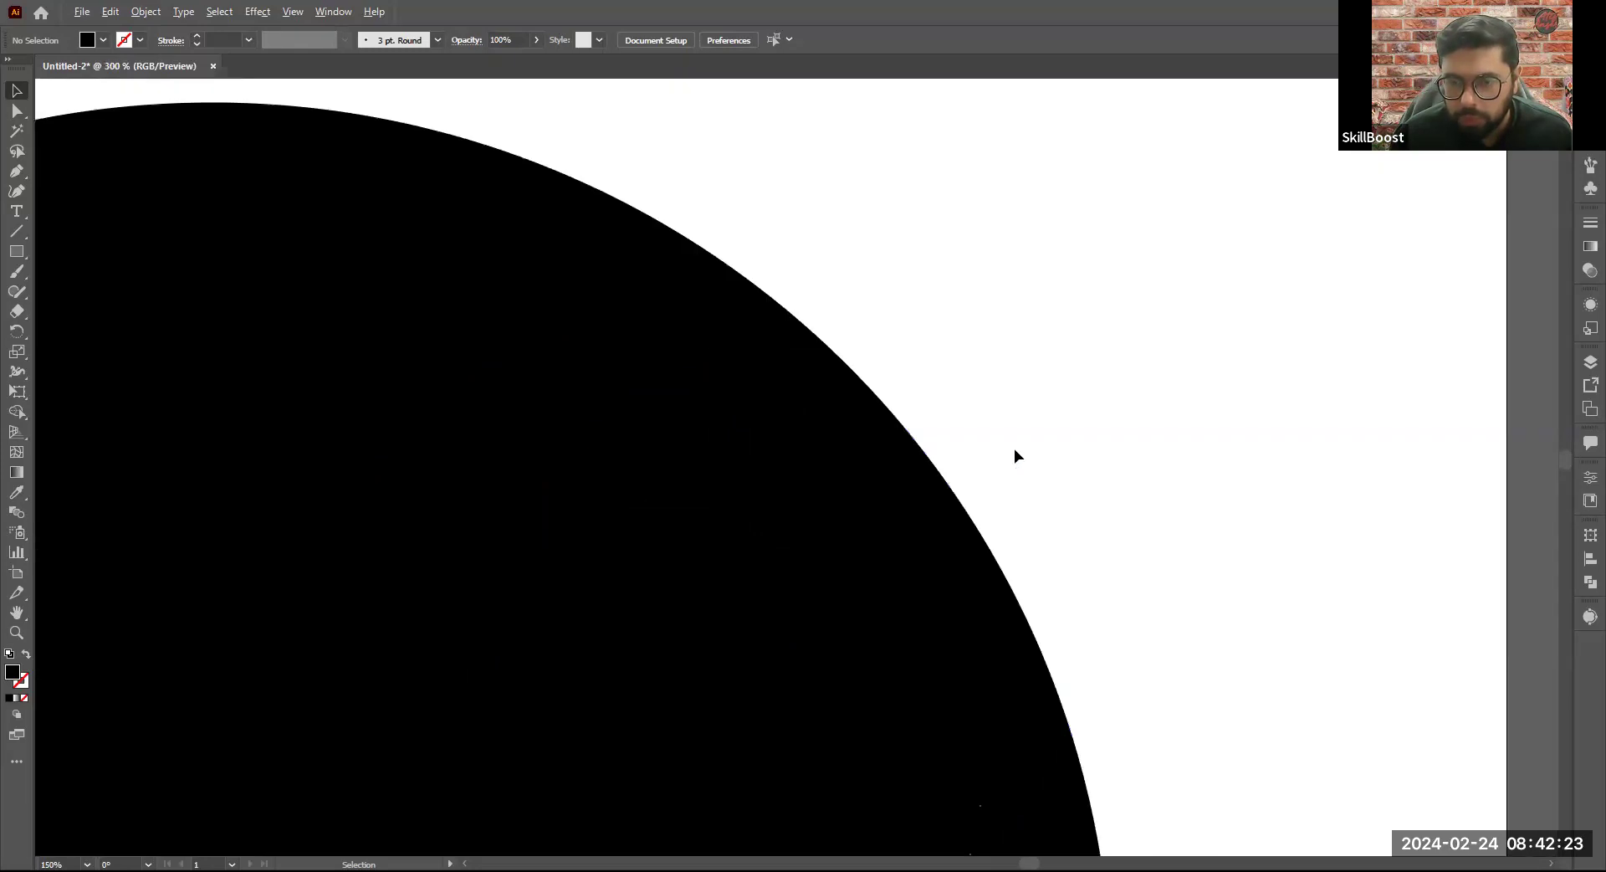
scroll(1014, 450, "down", 6)
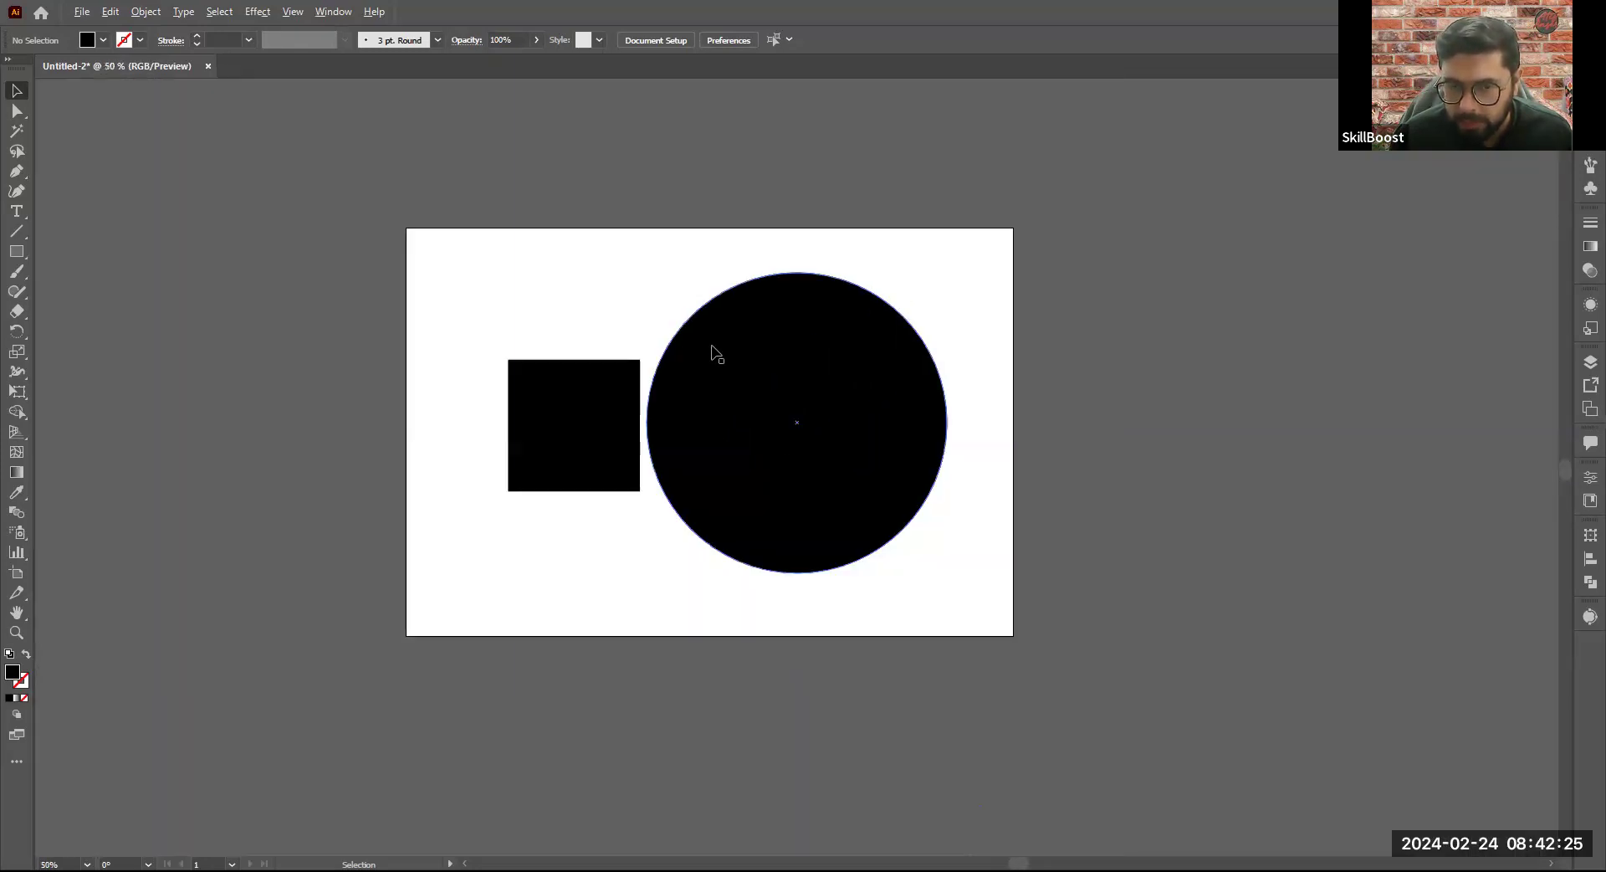
scroll(674, 368, "up", 2)
scroll(675, 368, "down", 1)
scroll(674, 368, "up", 1)
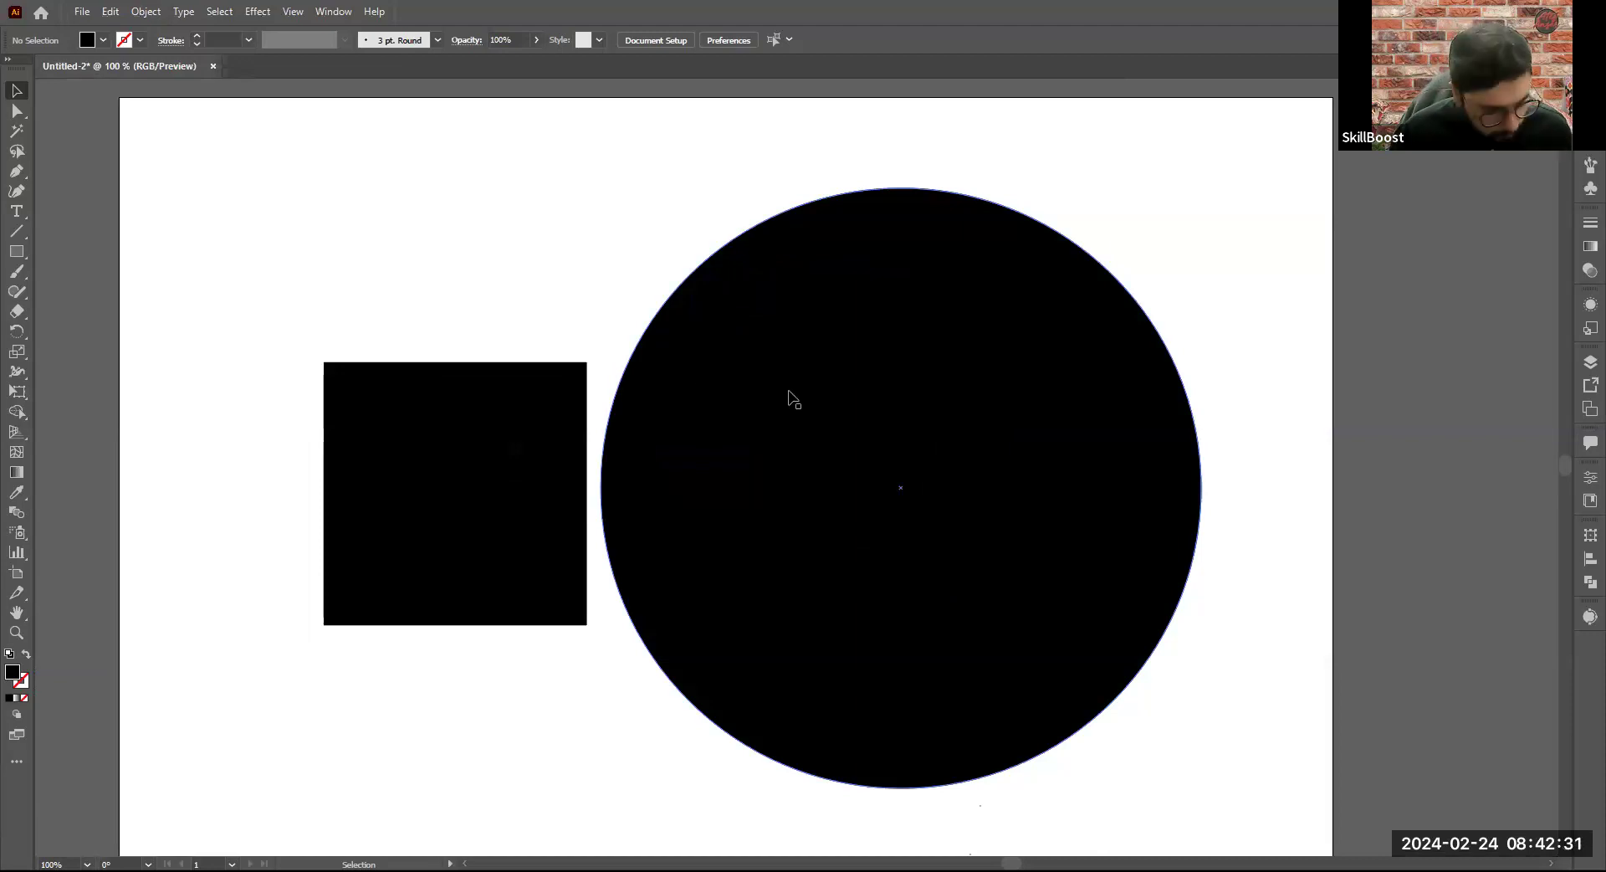
scroll(1009, 277, "up", 1, "alt")
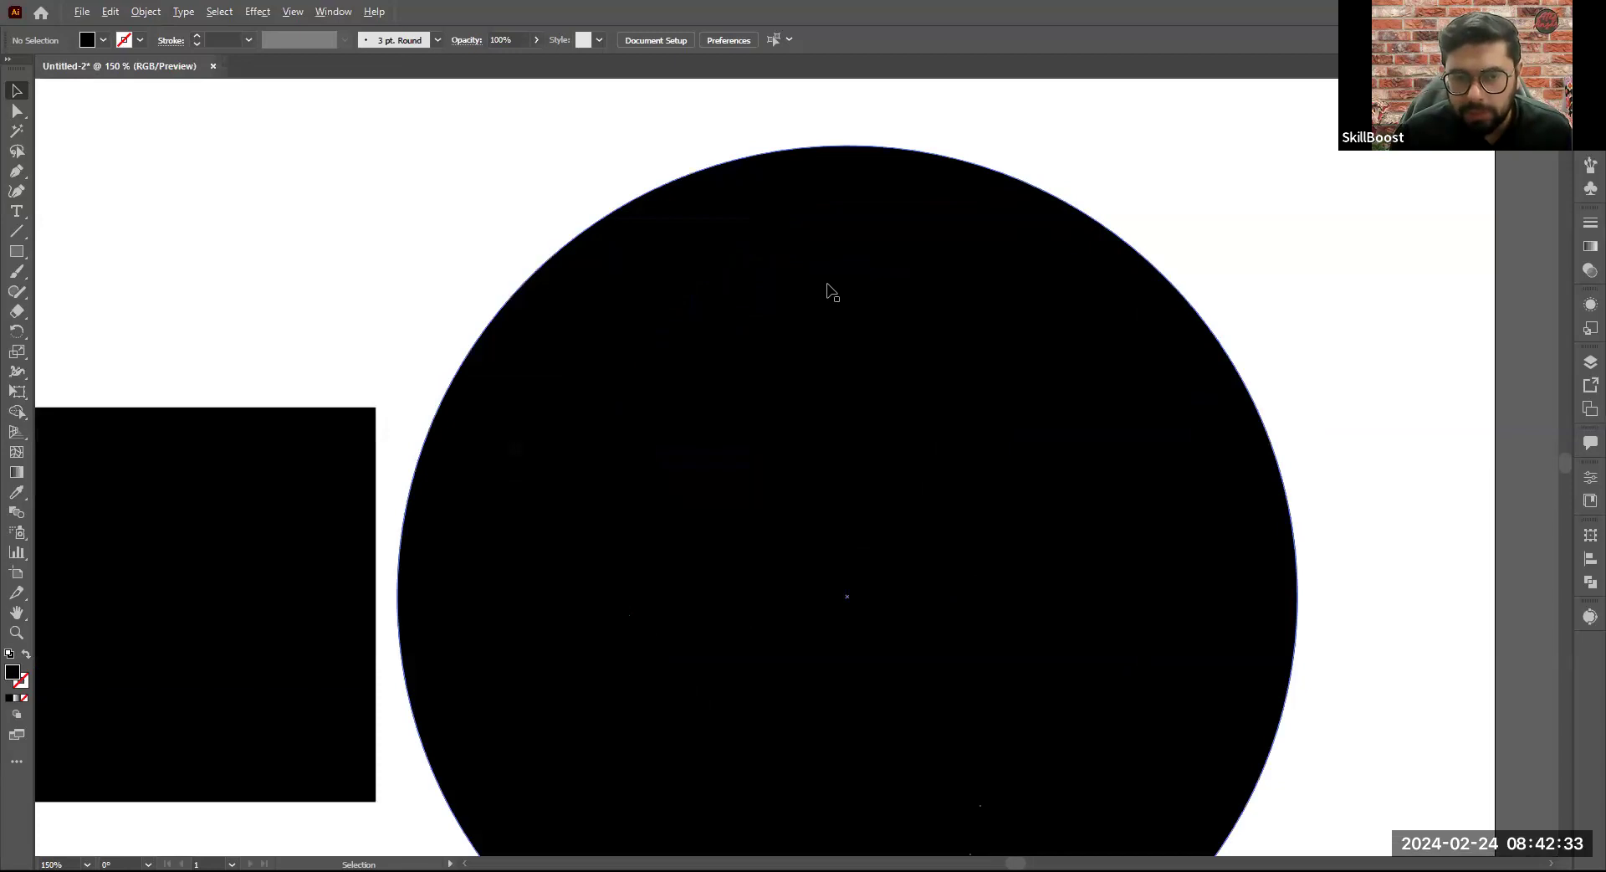
scroll(829, 290, "down", 1, "alt")
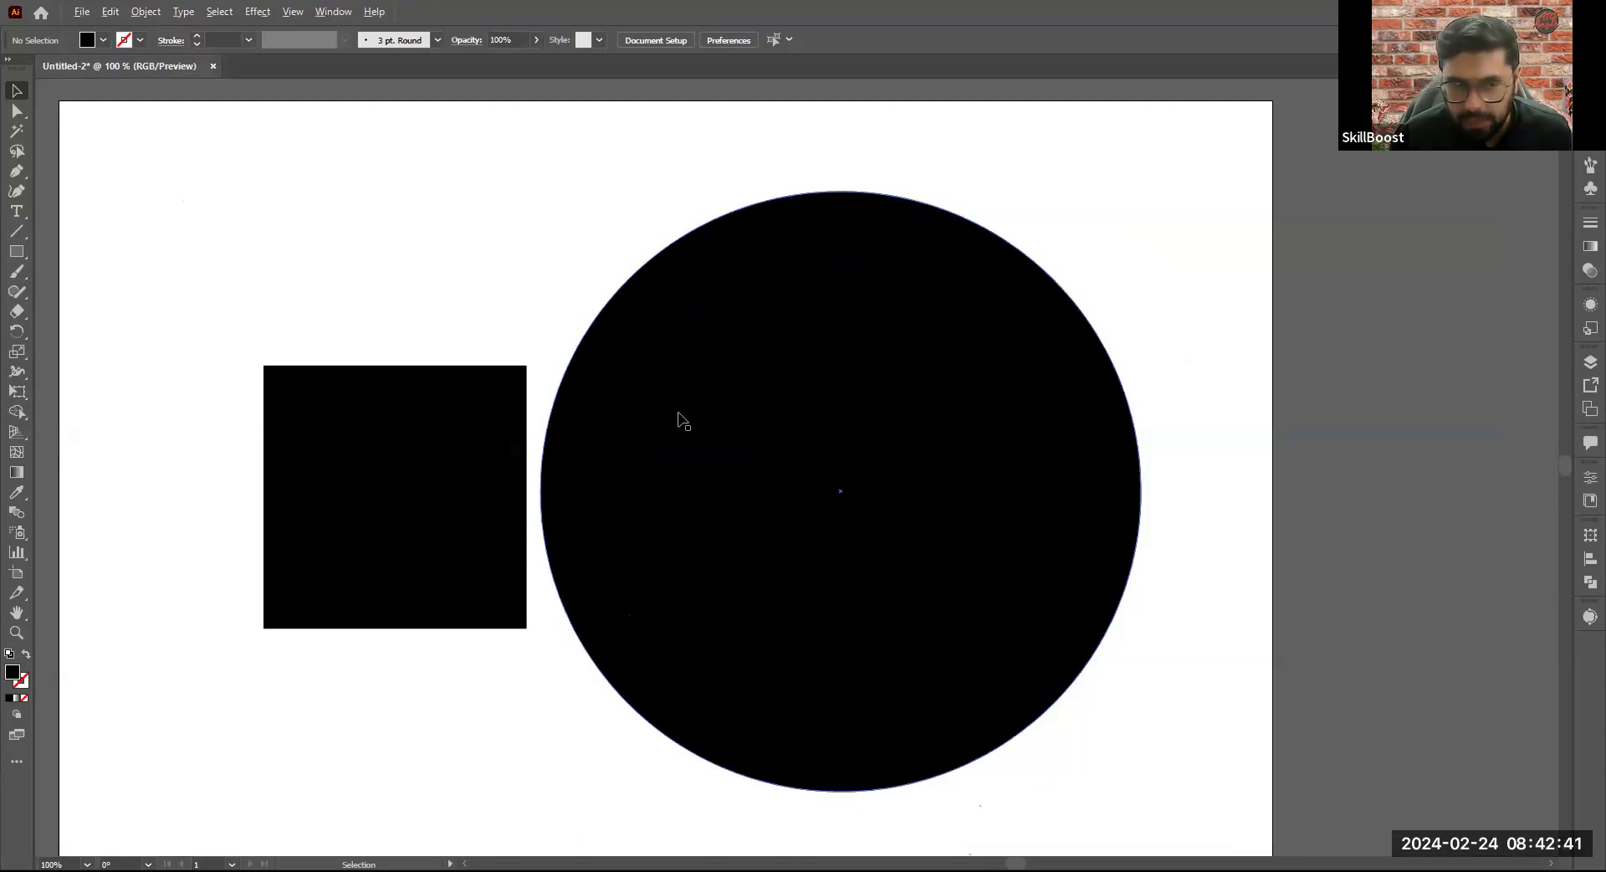
key("ctrl+equal")
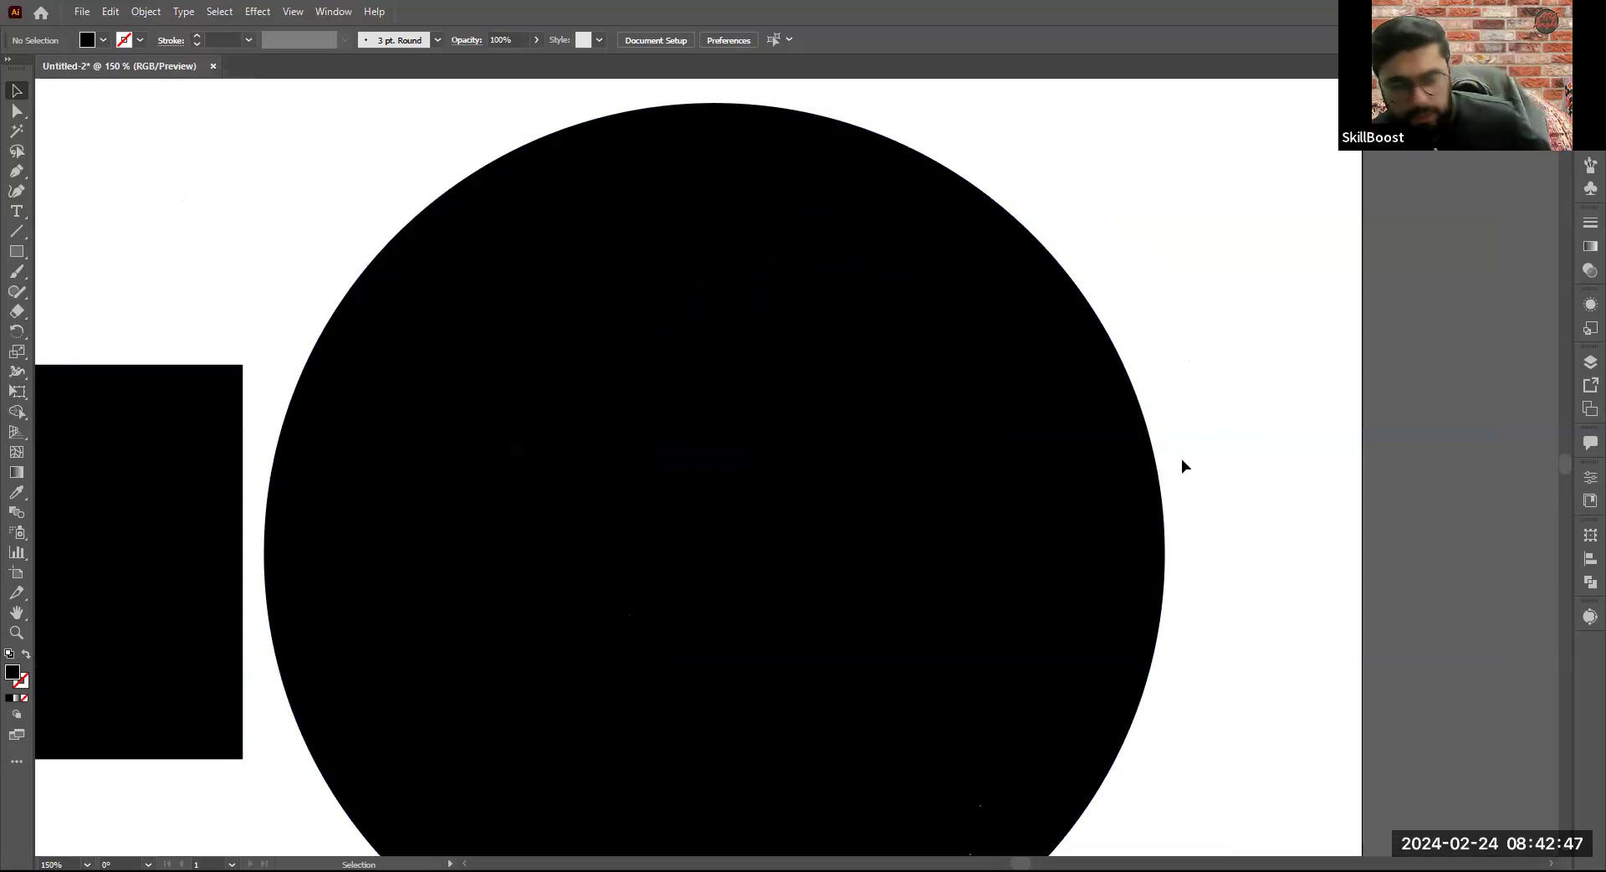
- Pan around the square and circle with the Hand tool at 150%, and return to the whole artboard at 66.67%
key("space")
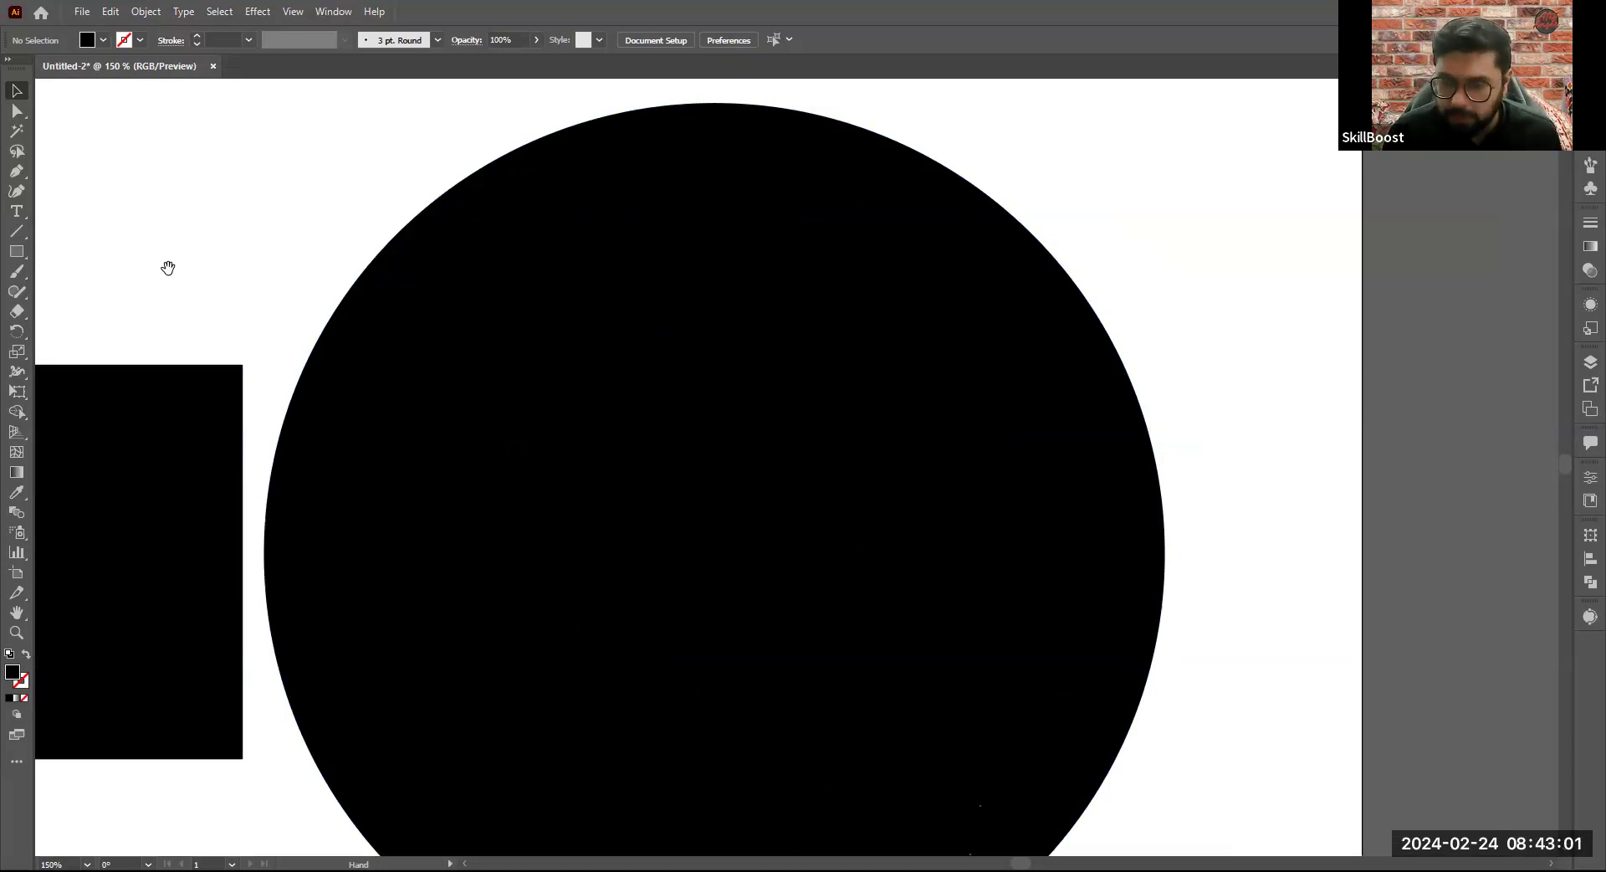
left_click_drag(168, 267, 452, 260)
left_click_drag(271, 274, 431, 252)
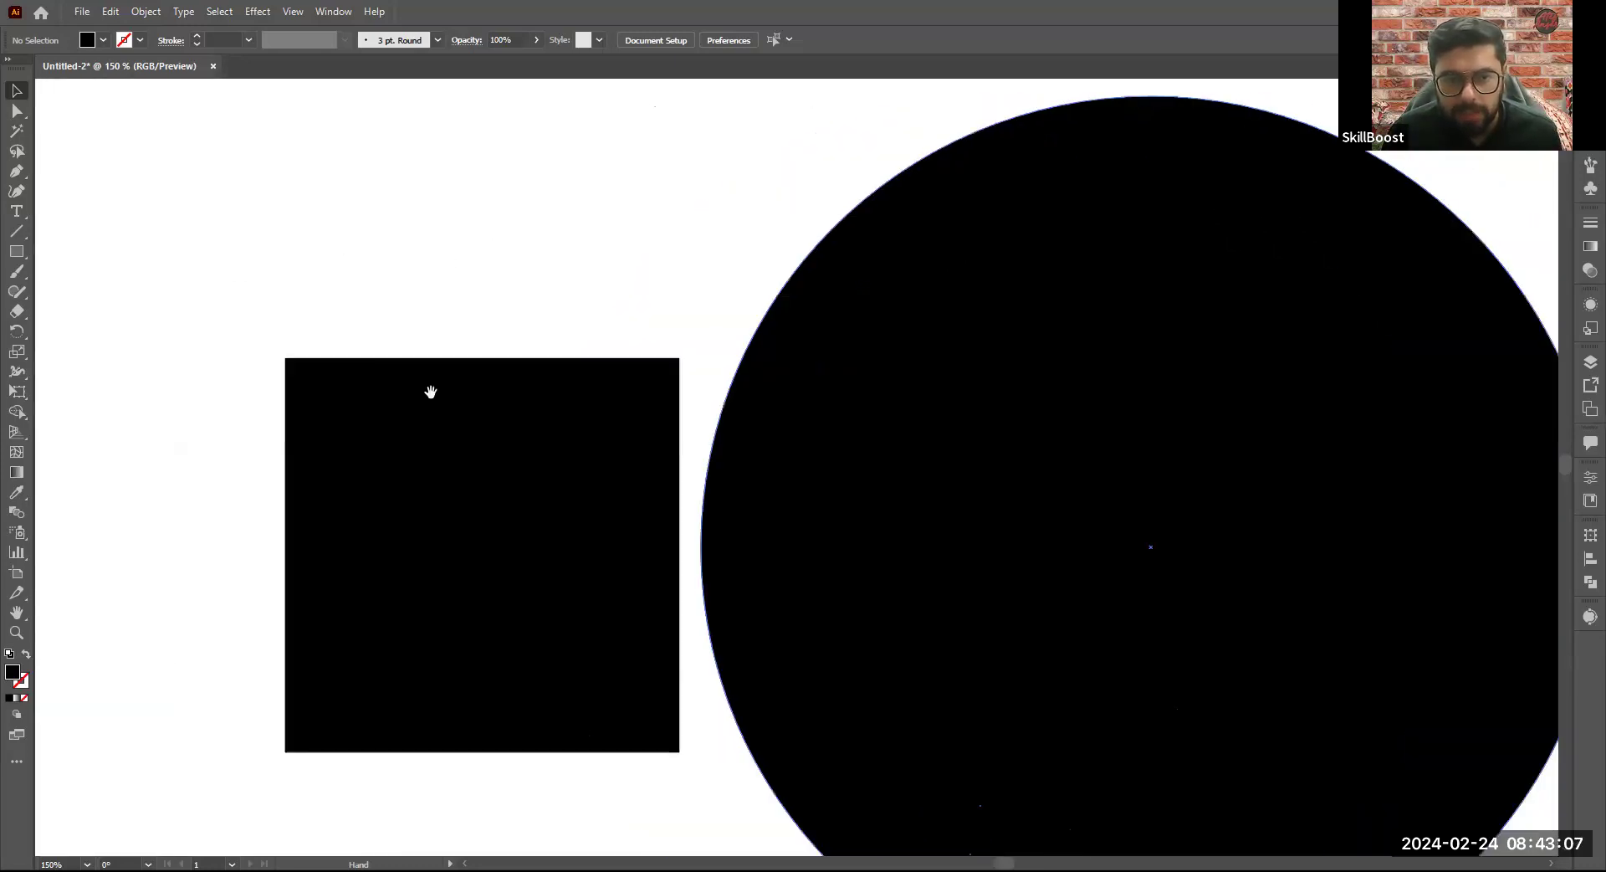
left_click_drag(575, 186, 387, 183)
left_click_drag(414, 311, 623, 411)
left_click_drag(899, 399, 769, 381)
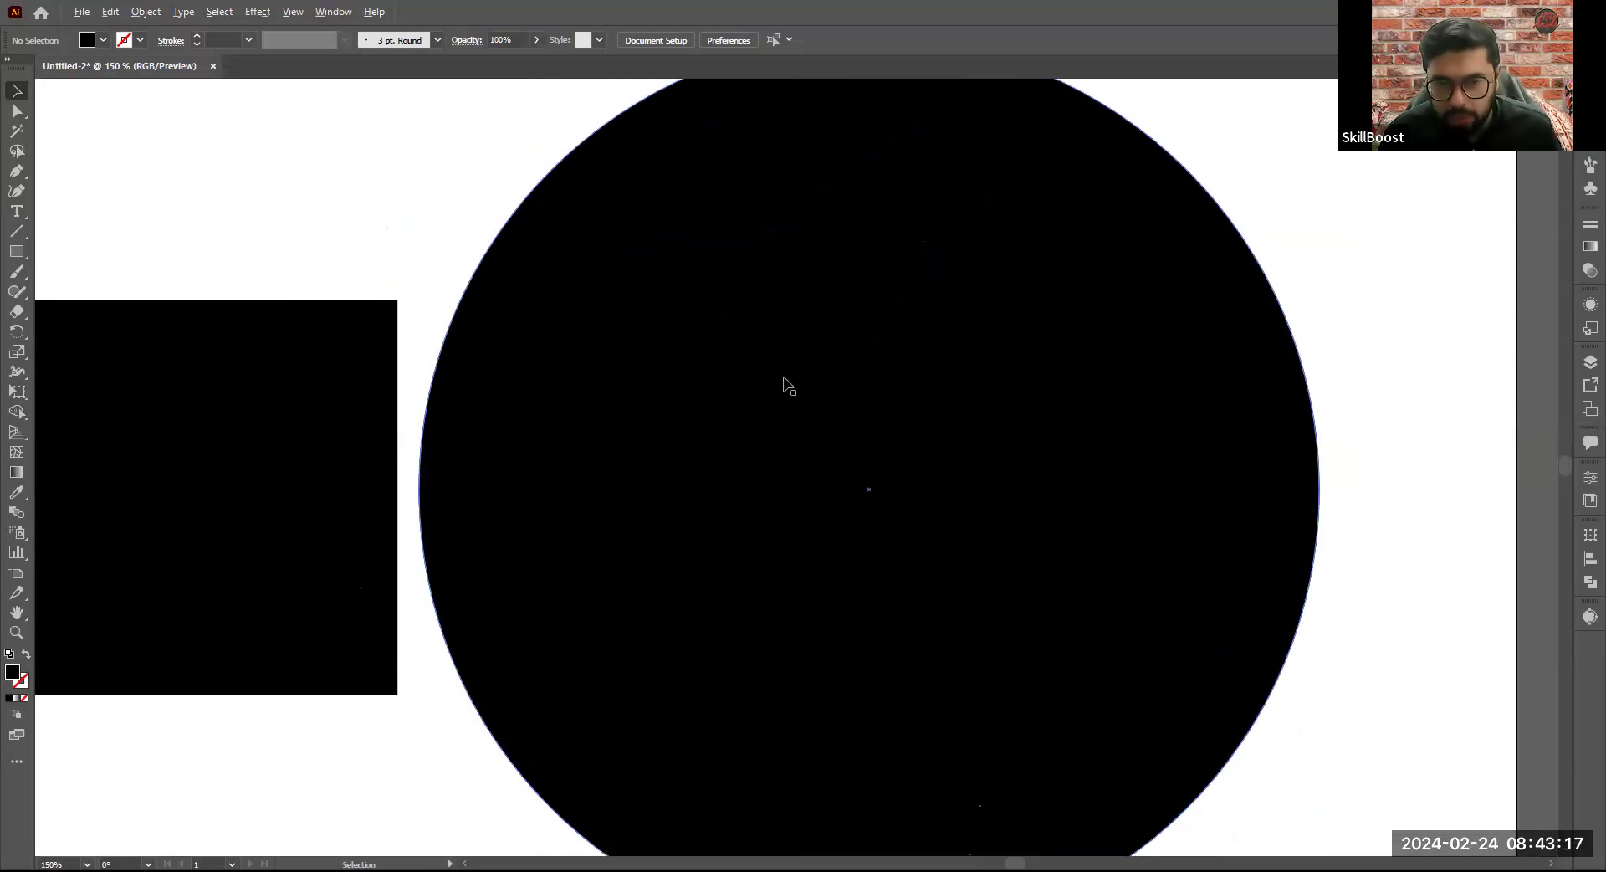
scroll(786, 383, "down", 3)
scroll(786, 383, "up", 1)
left_click_drag(633, 260, 688, 247)
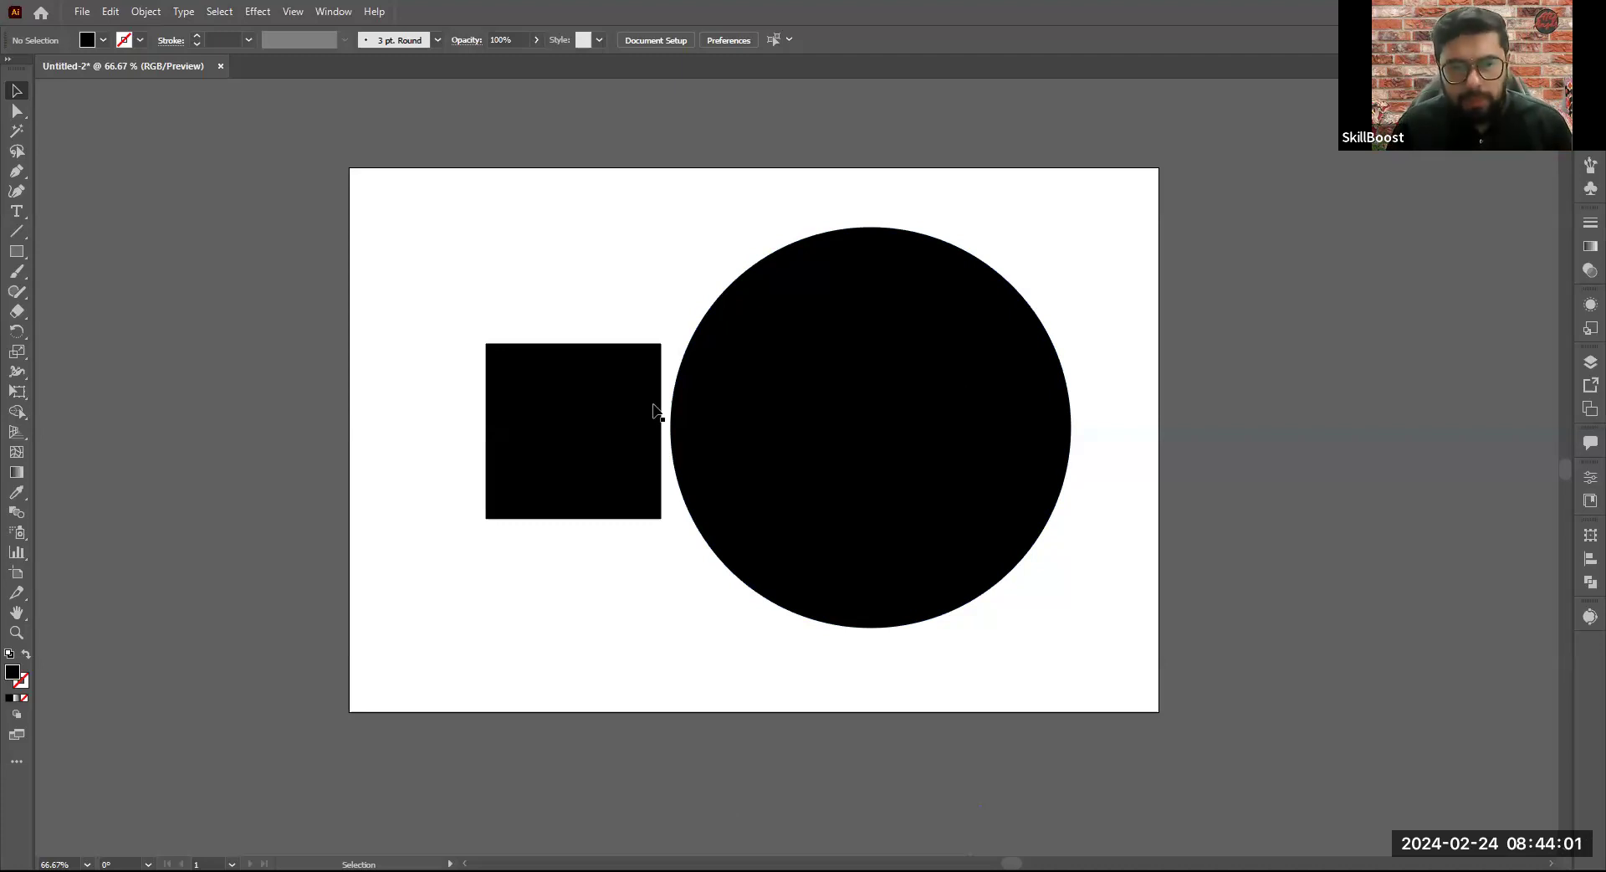
- Delete the large circle and the square from the artboard
left_click(1028, 412)
key("Delete")
left_click(602, 443)
key("Delete")
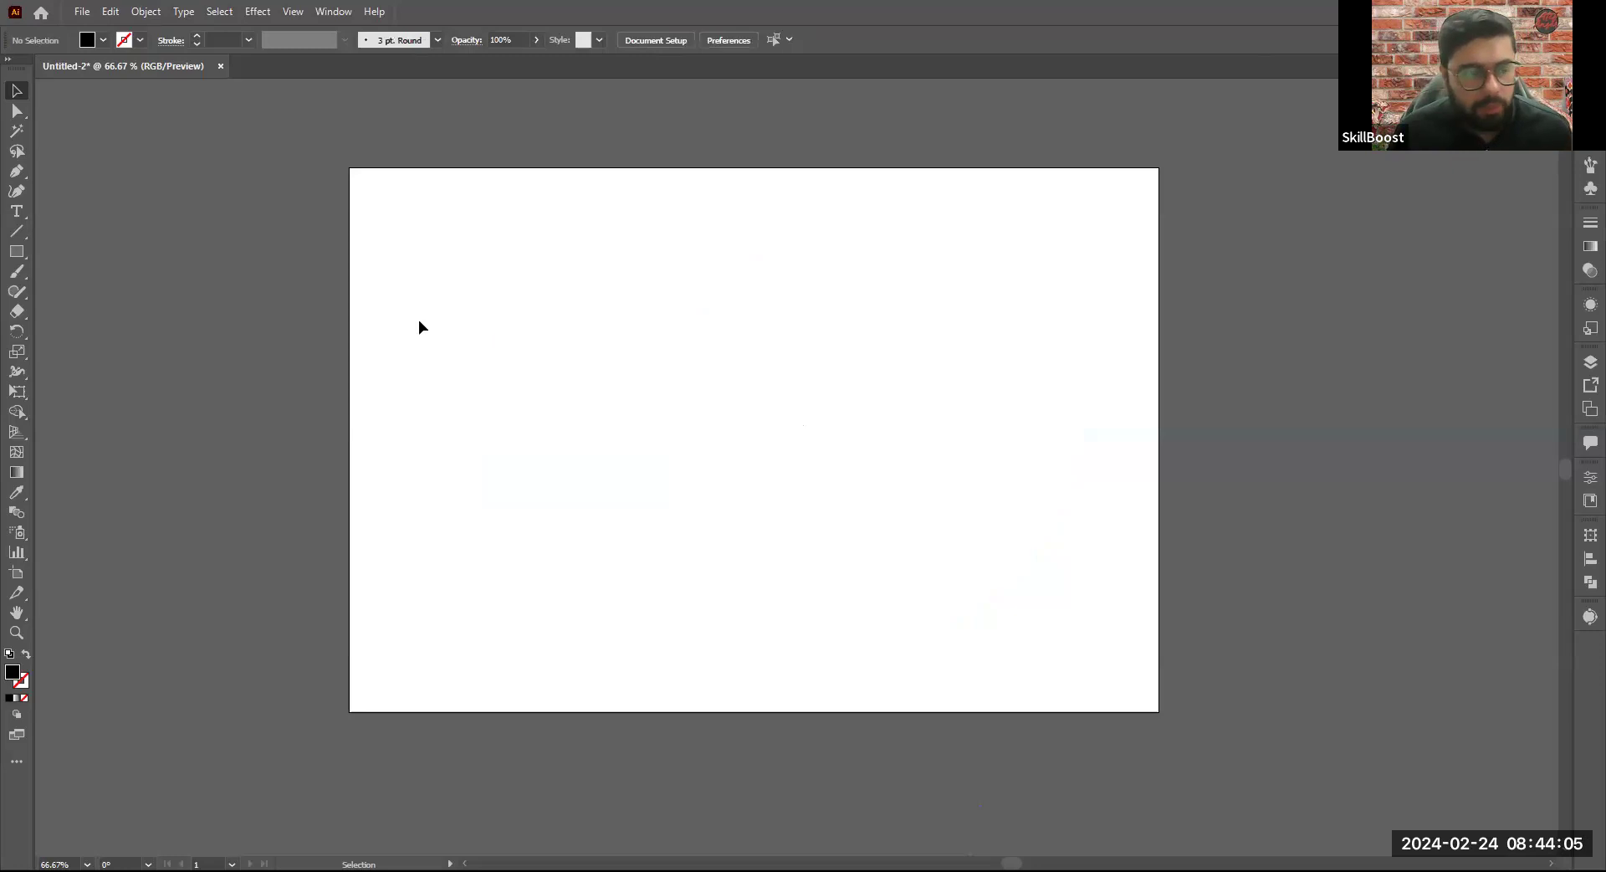
- Draw a square about 396 px wide and move it to the middle of the artboard
key("m")
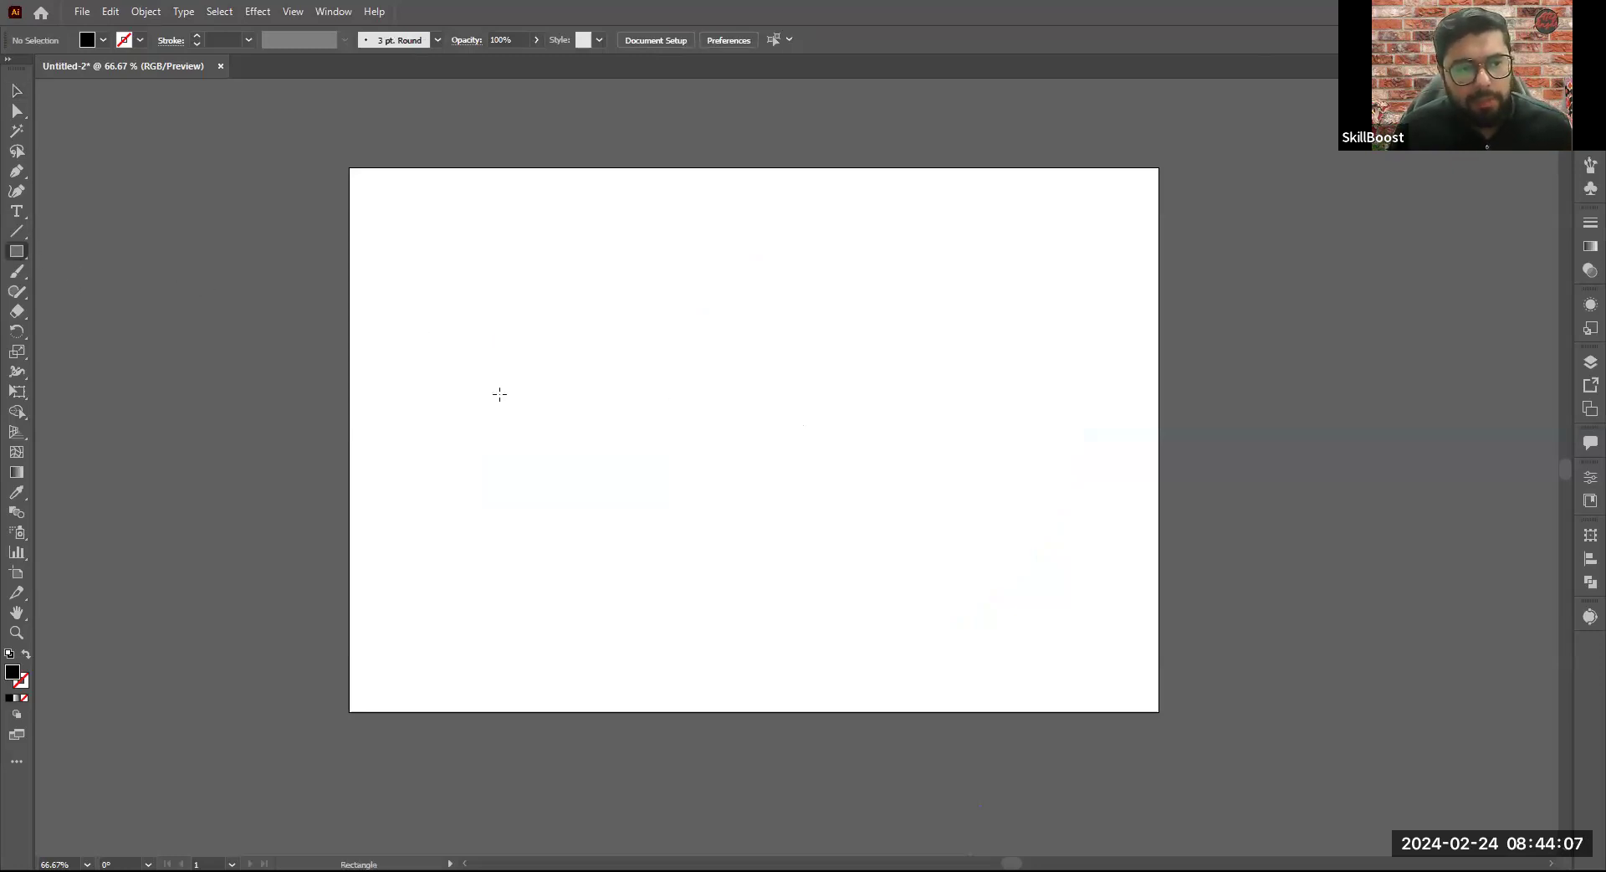
left_click_drag(695, 466, 735, 534)
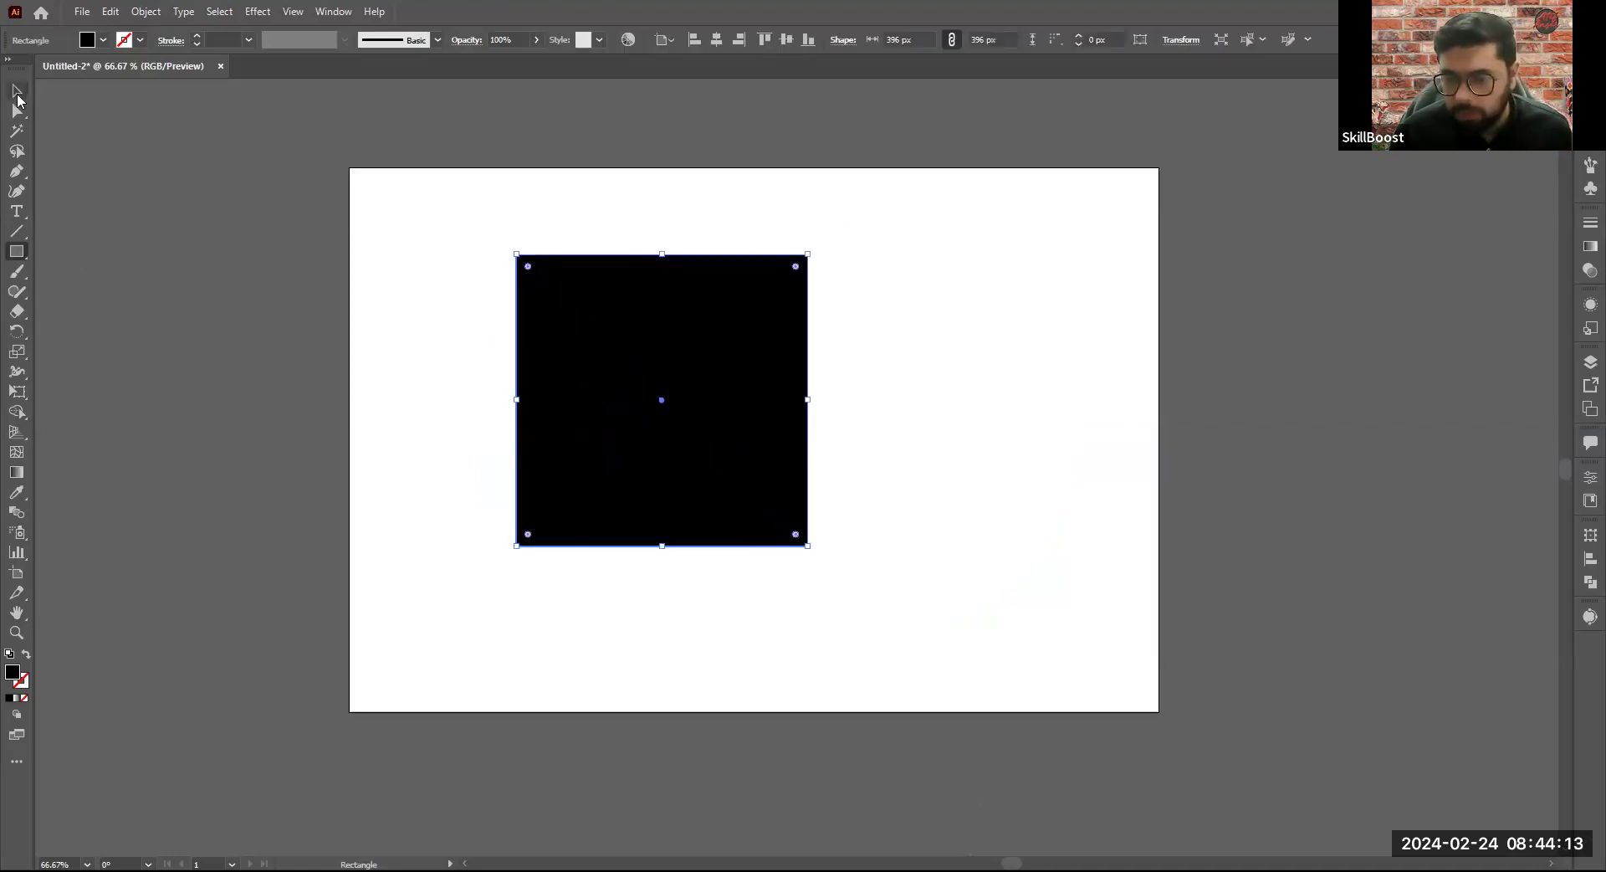
key("v")
left_click_drag(654, 445, 713, 463)
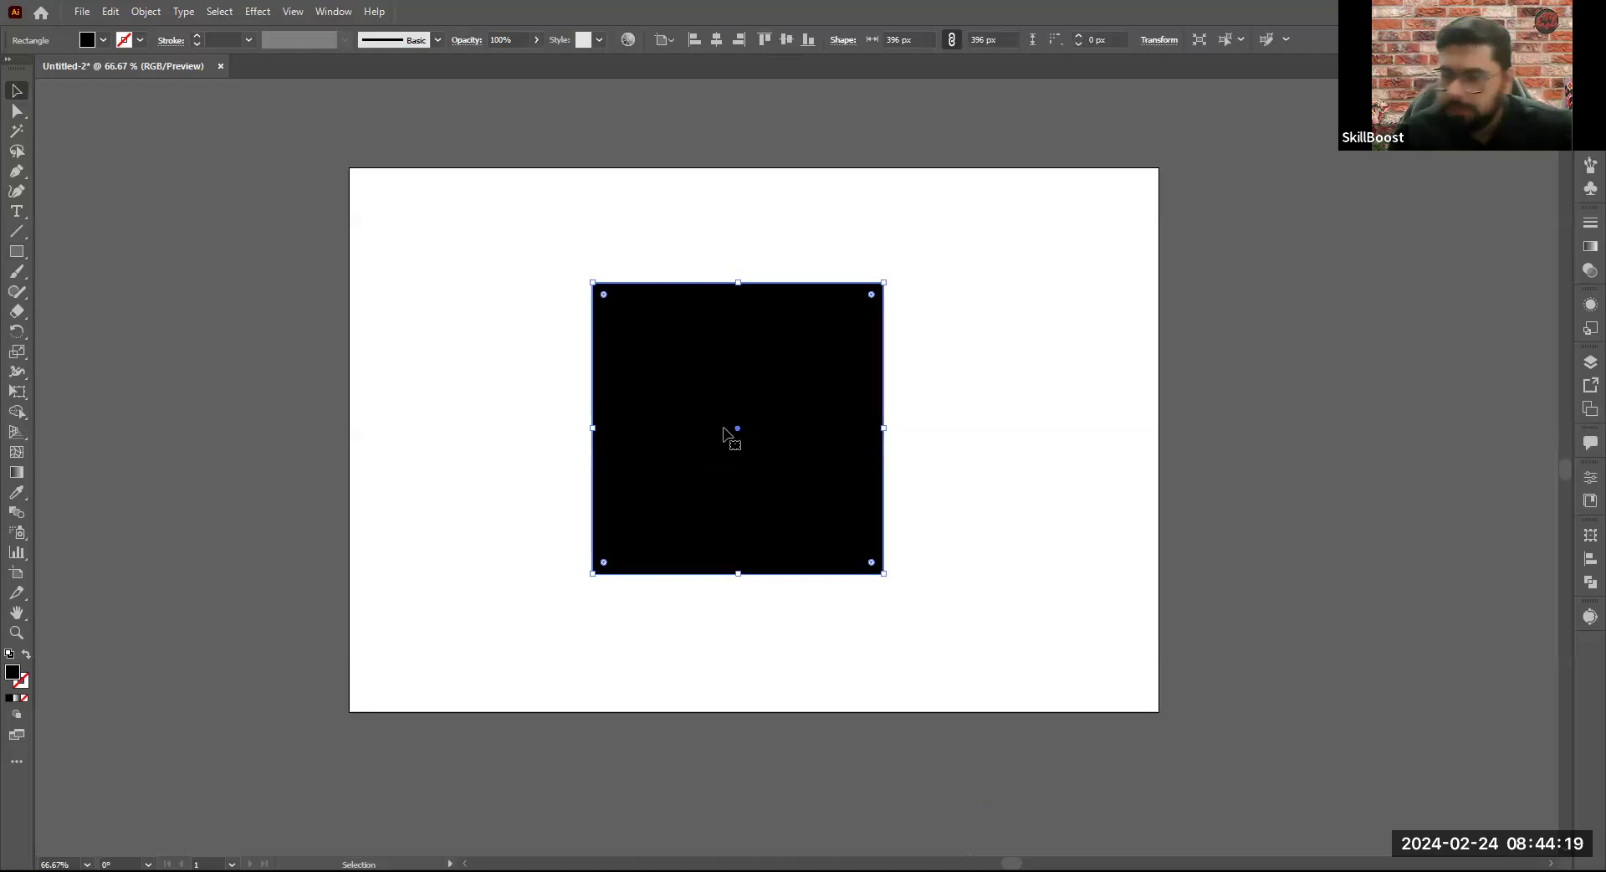
- Nudge the square slightly to the right and change its fill to orange
key("shift+Right")
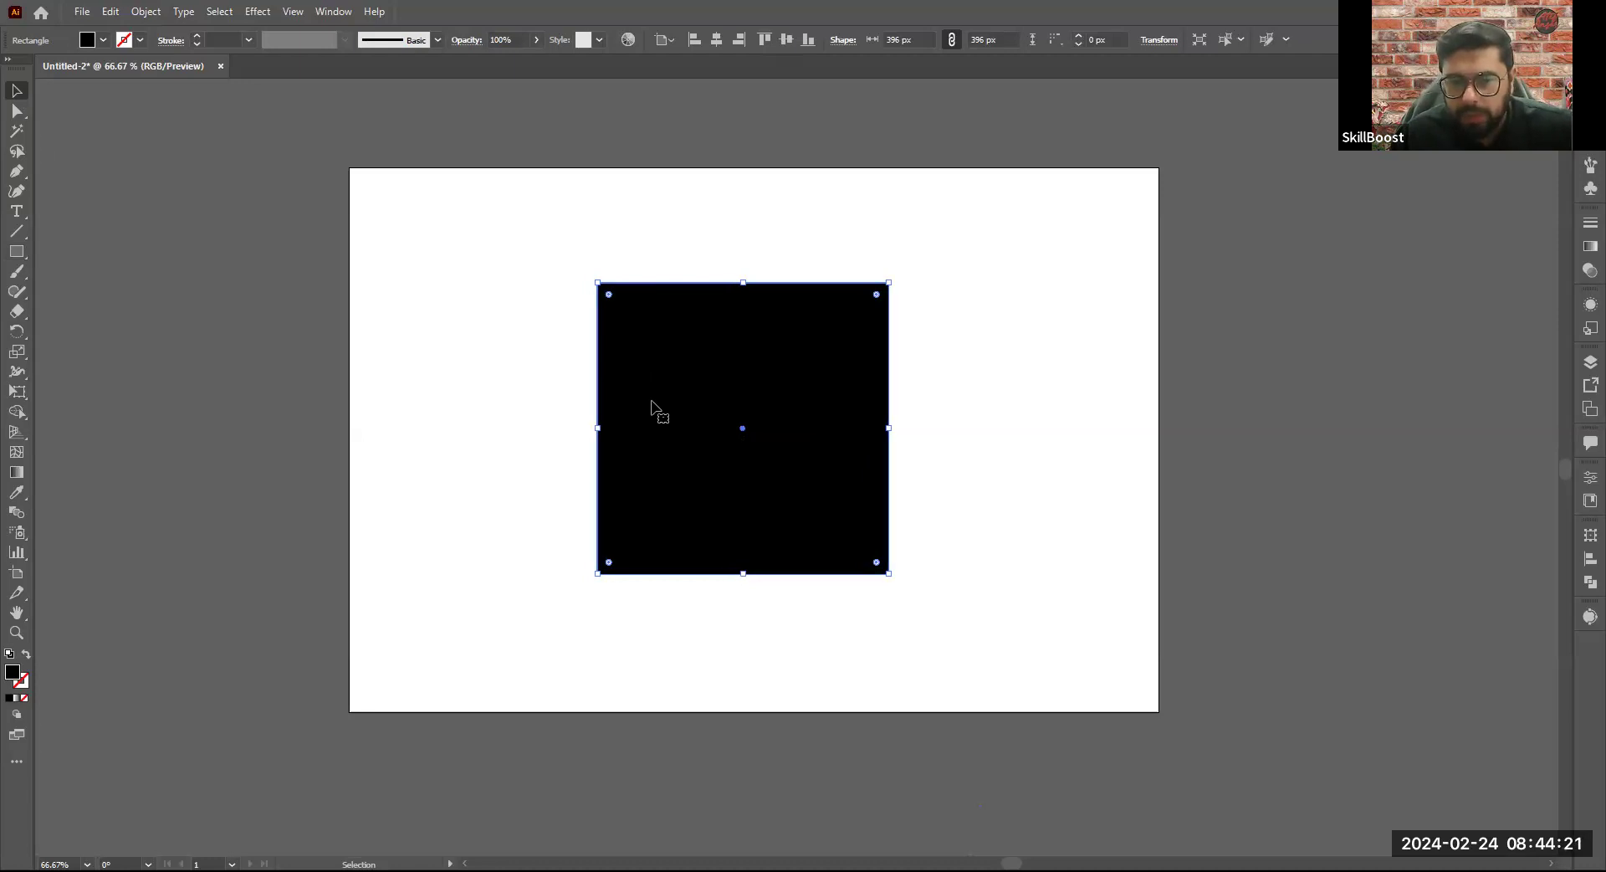
left_click(103, 39)
left_click(81, 79)
left_click(140, 79)
left_click(151, 80)
left_click(151, 68)
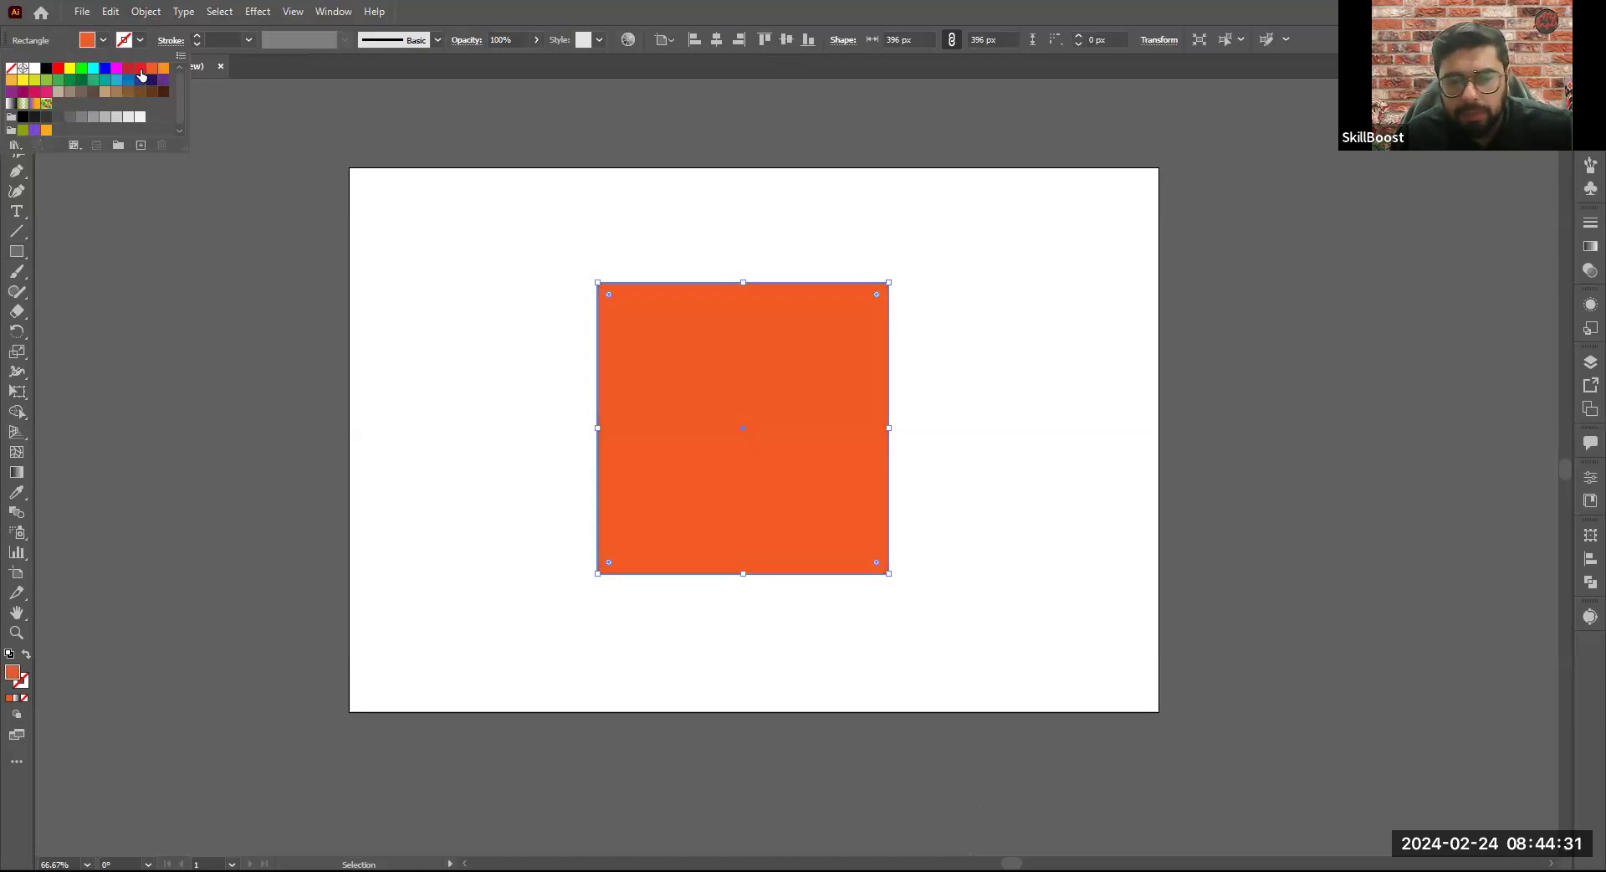
- Try teal and cyan swatches as the square's fill, and return the fill to orange
left_click(115, 80)
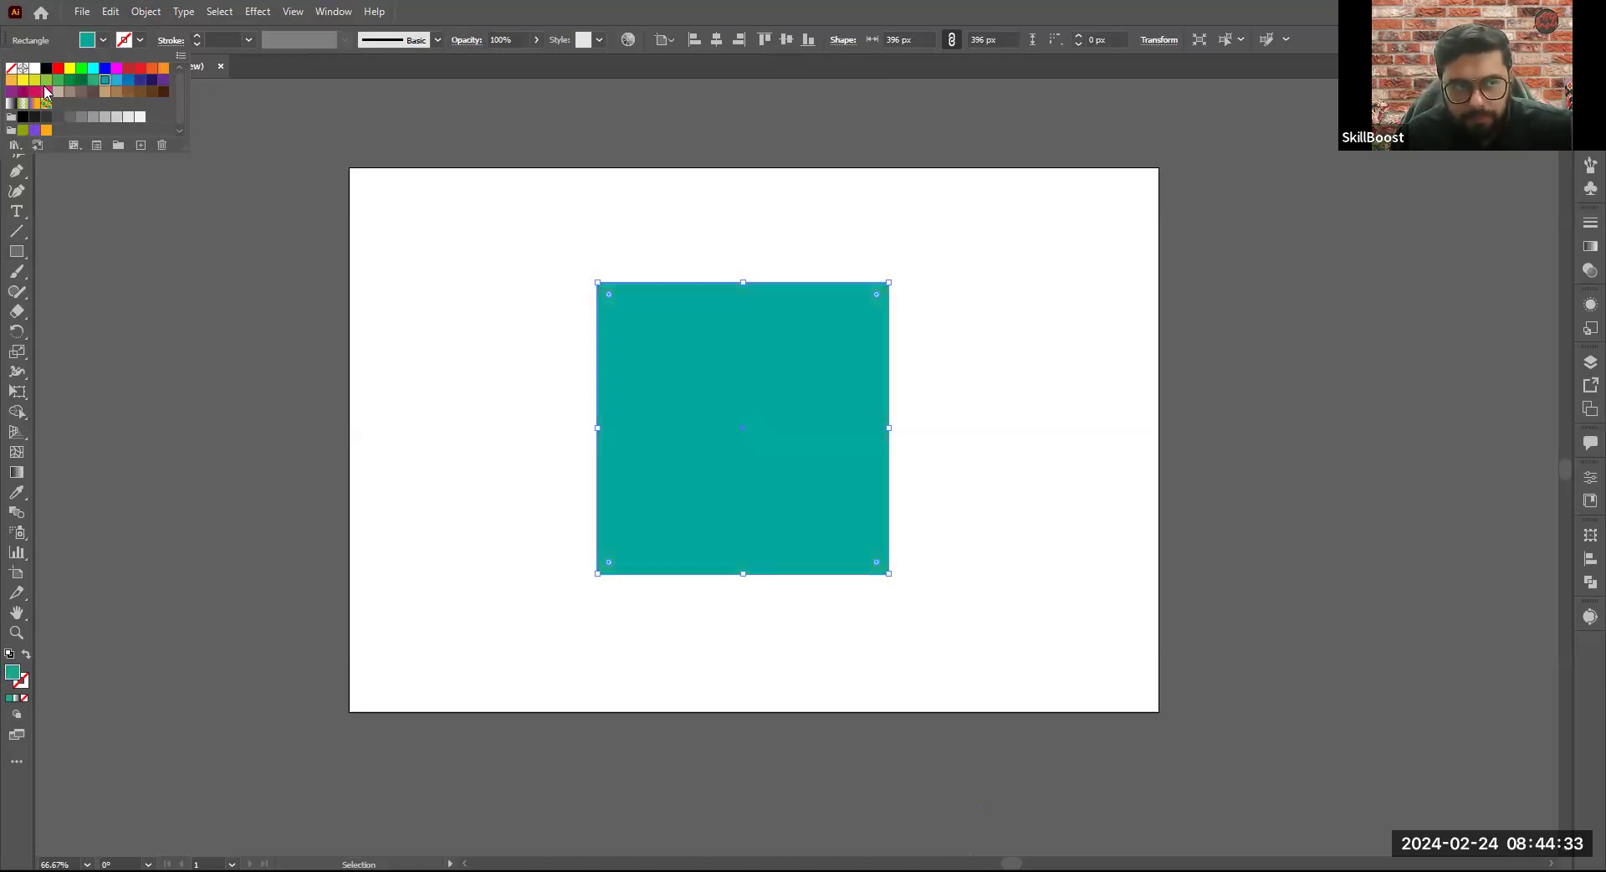
left_click(82, 80)
left_click(163, 68)
left_click(93, 67)
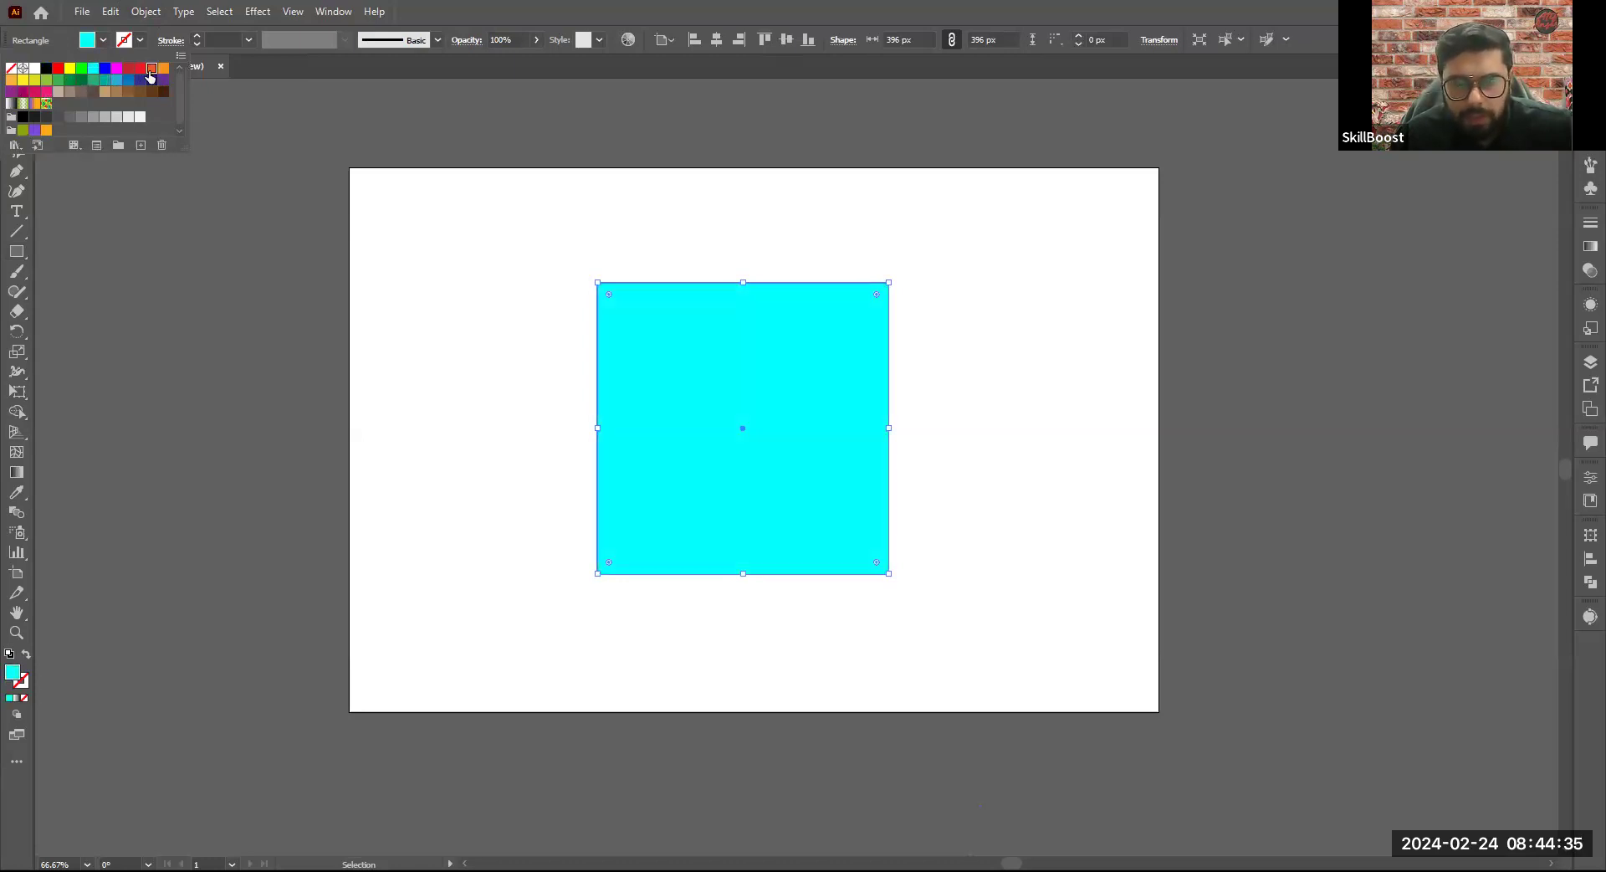
left_click(151, 68)
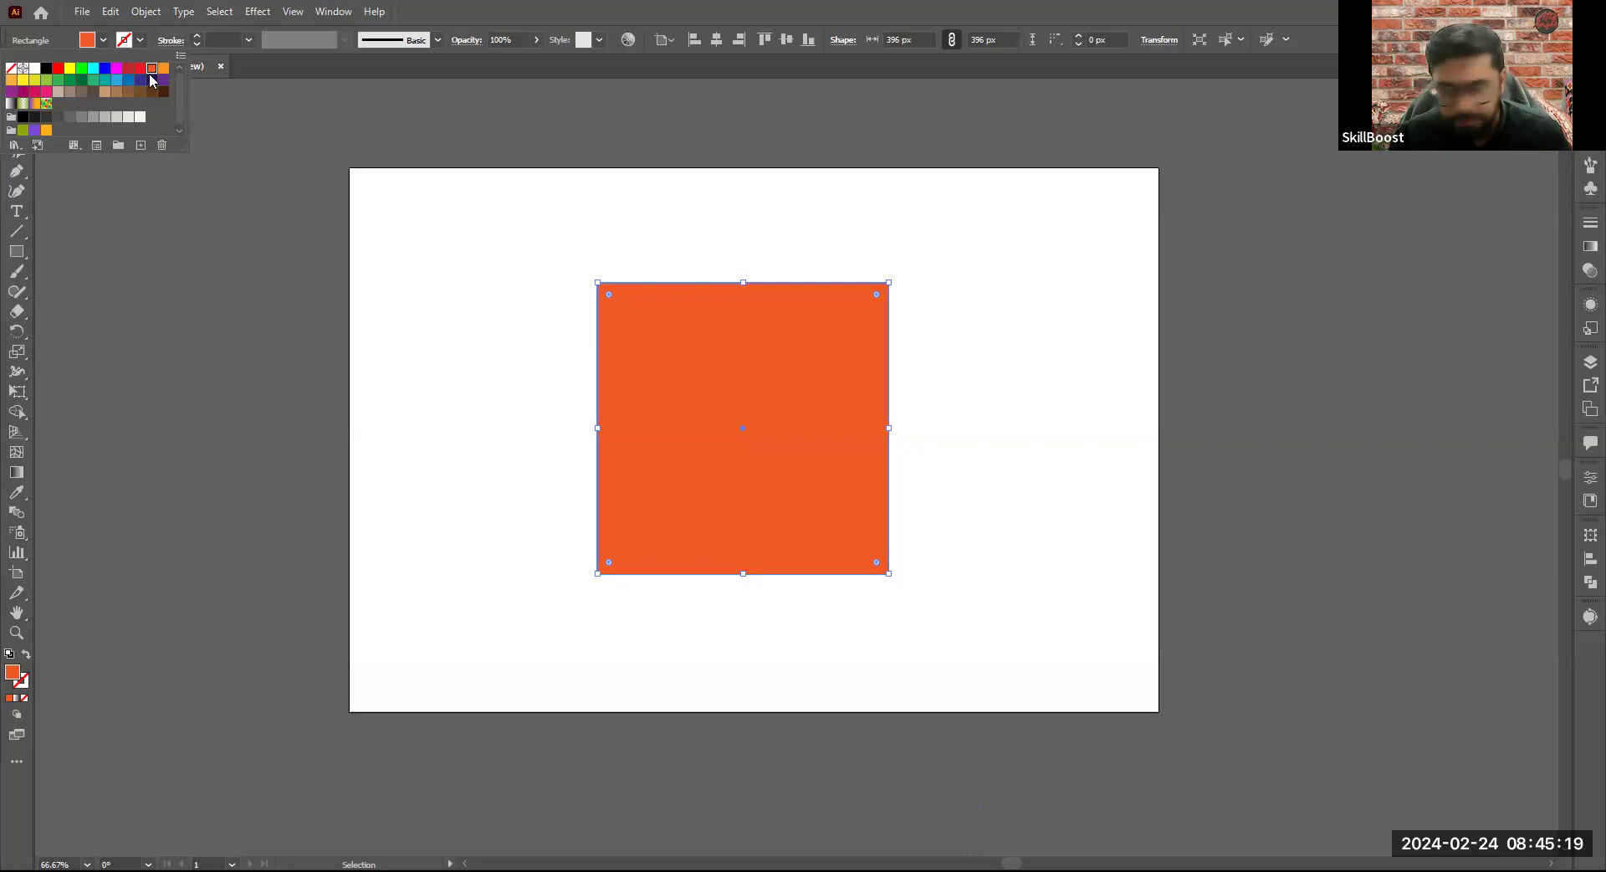
- Try several green and blue swatches on the square and settle on a dark blue fill
left_click(116, 79)
left_click(45, 81)
left_click(128, 80)
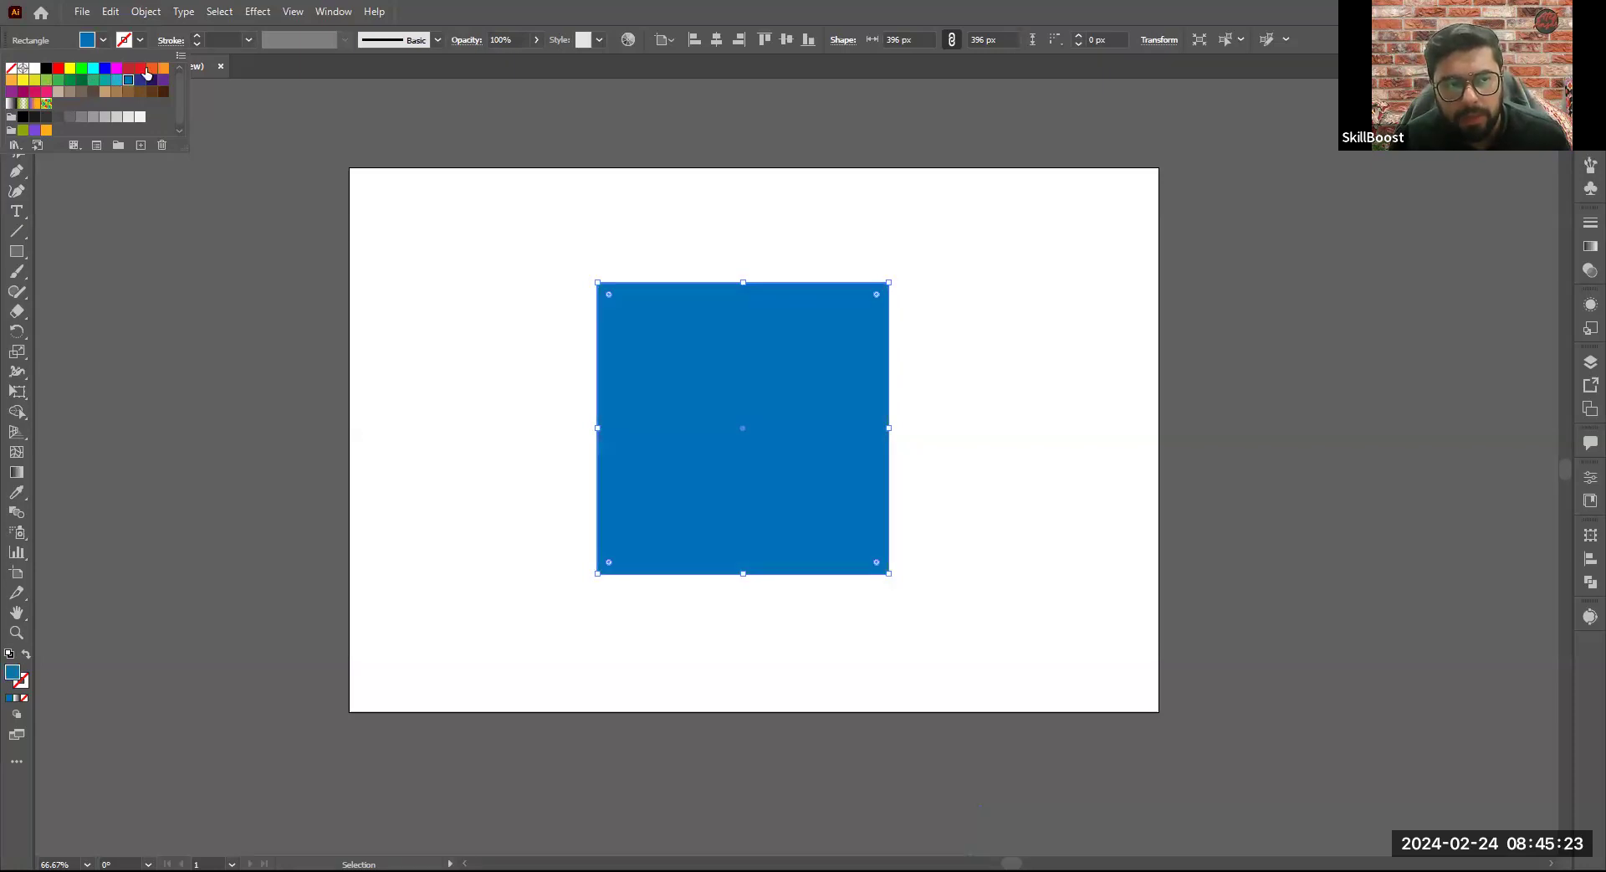
left_click(105, 70)
left_click(129, 80)
left_click(151, 81)
left_click(140, 80)
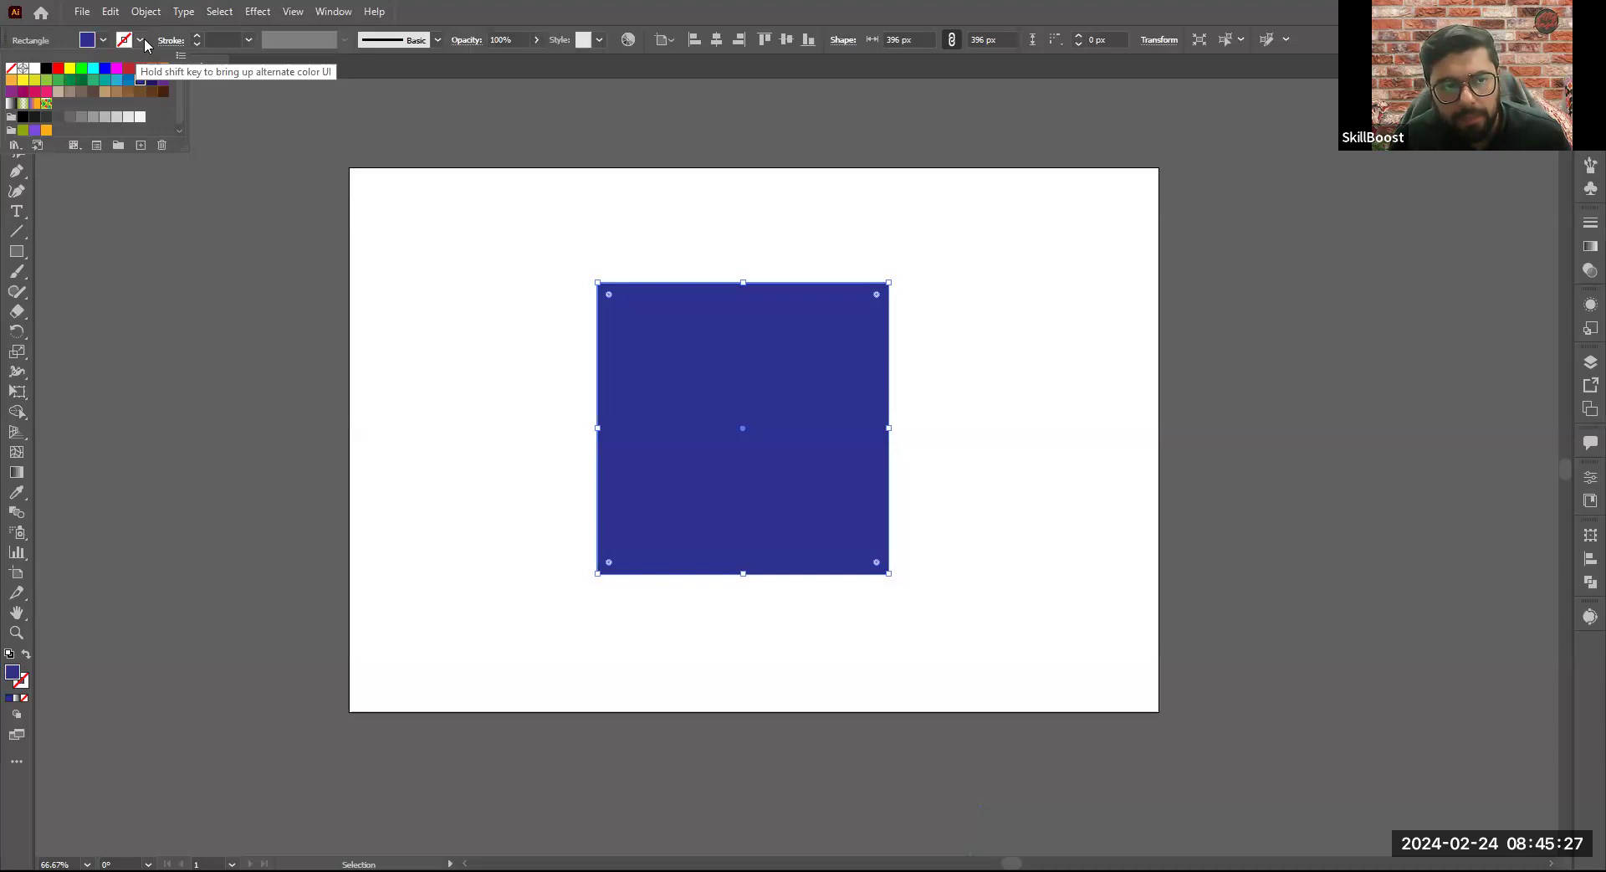
left_click(125, 47)
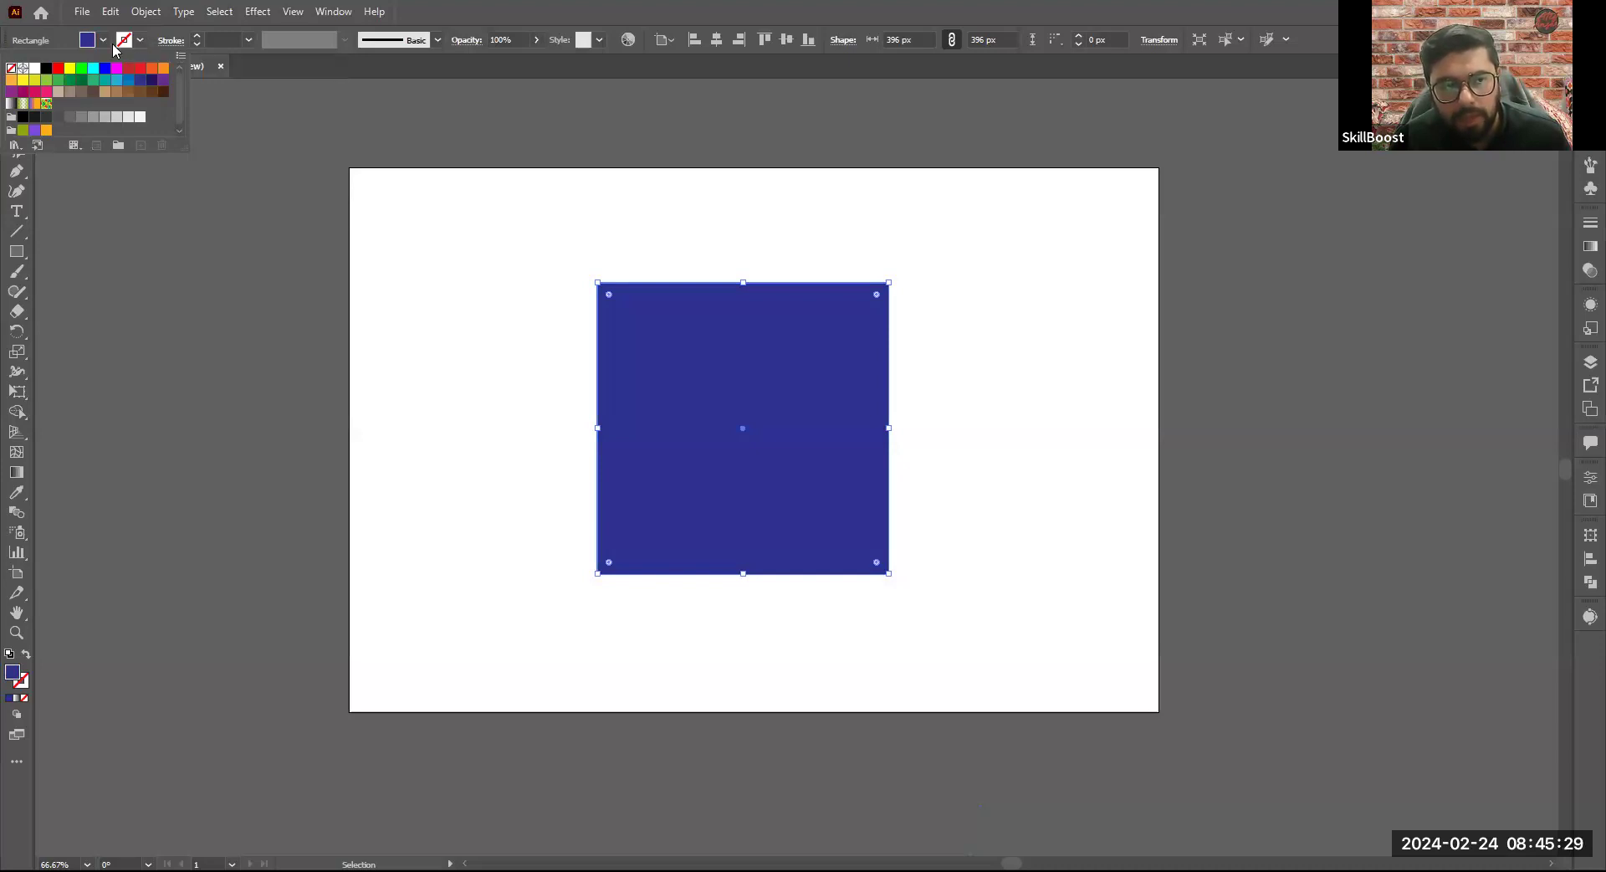
left_click(138, 41)
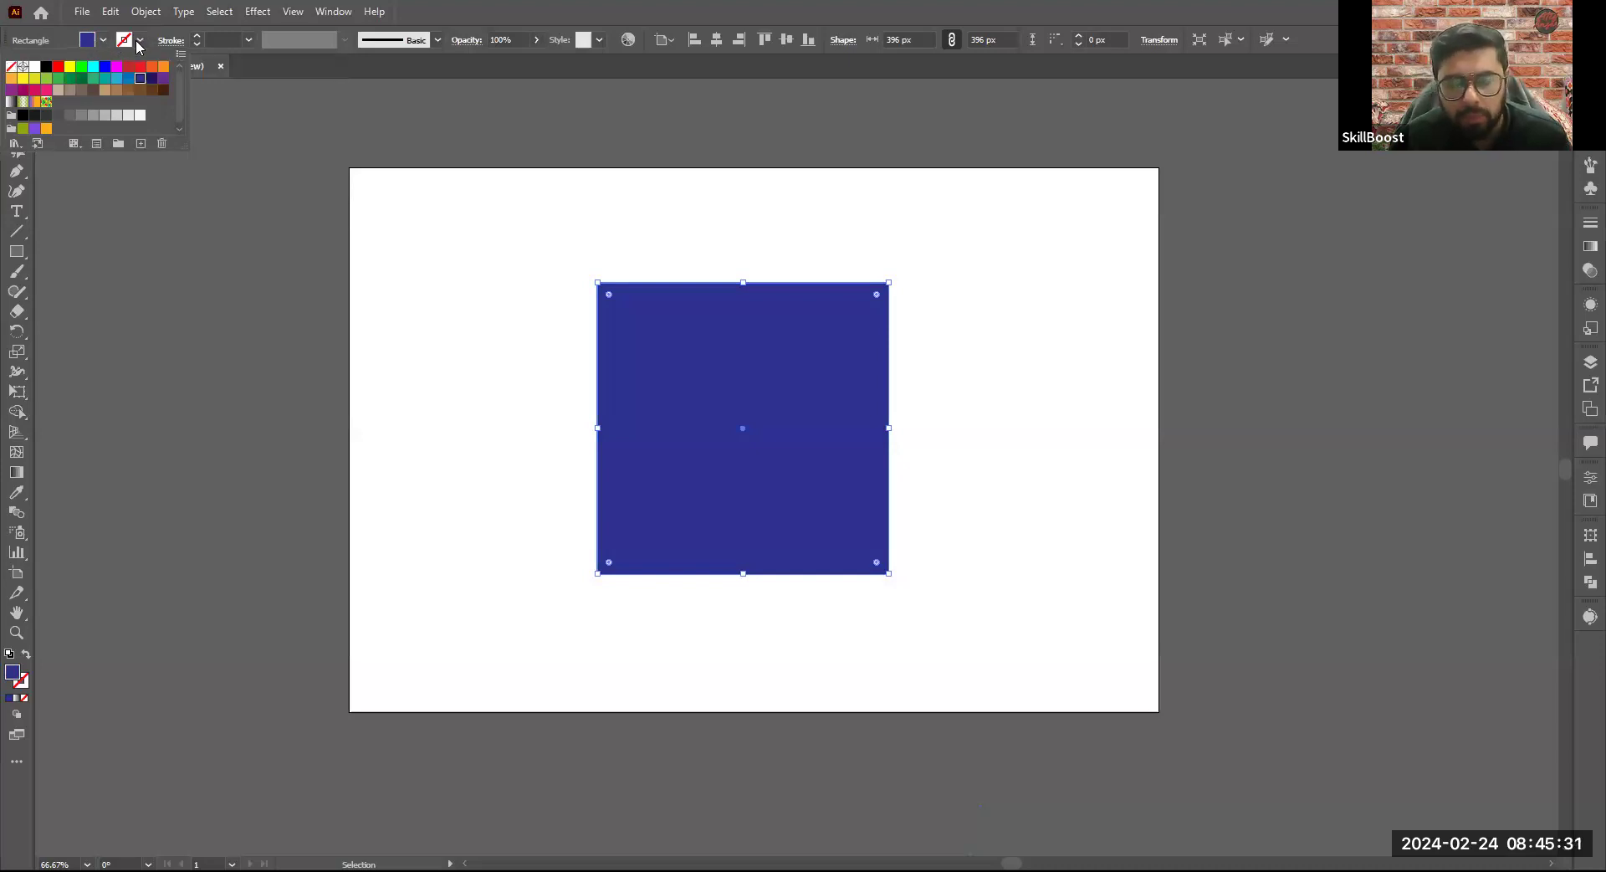
left_click(138, 42)
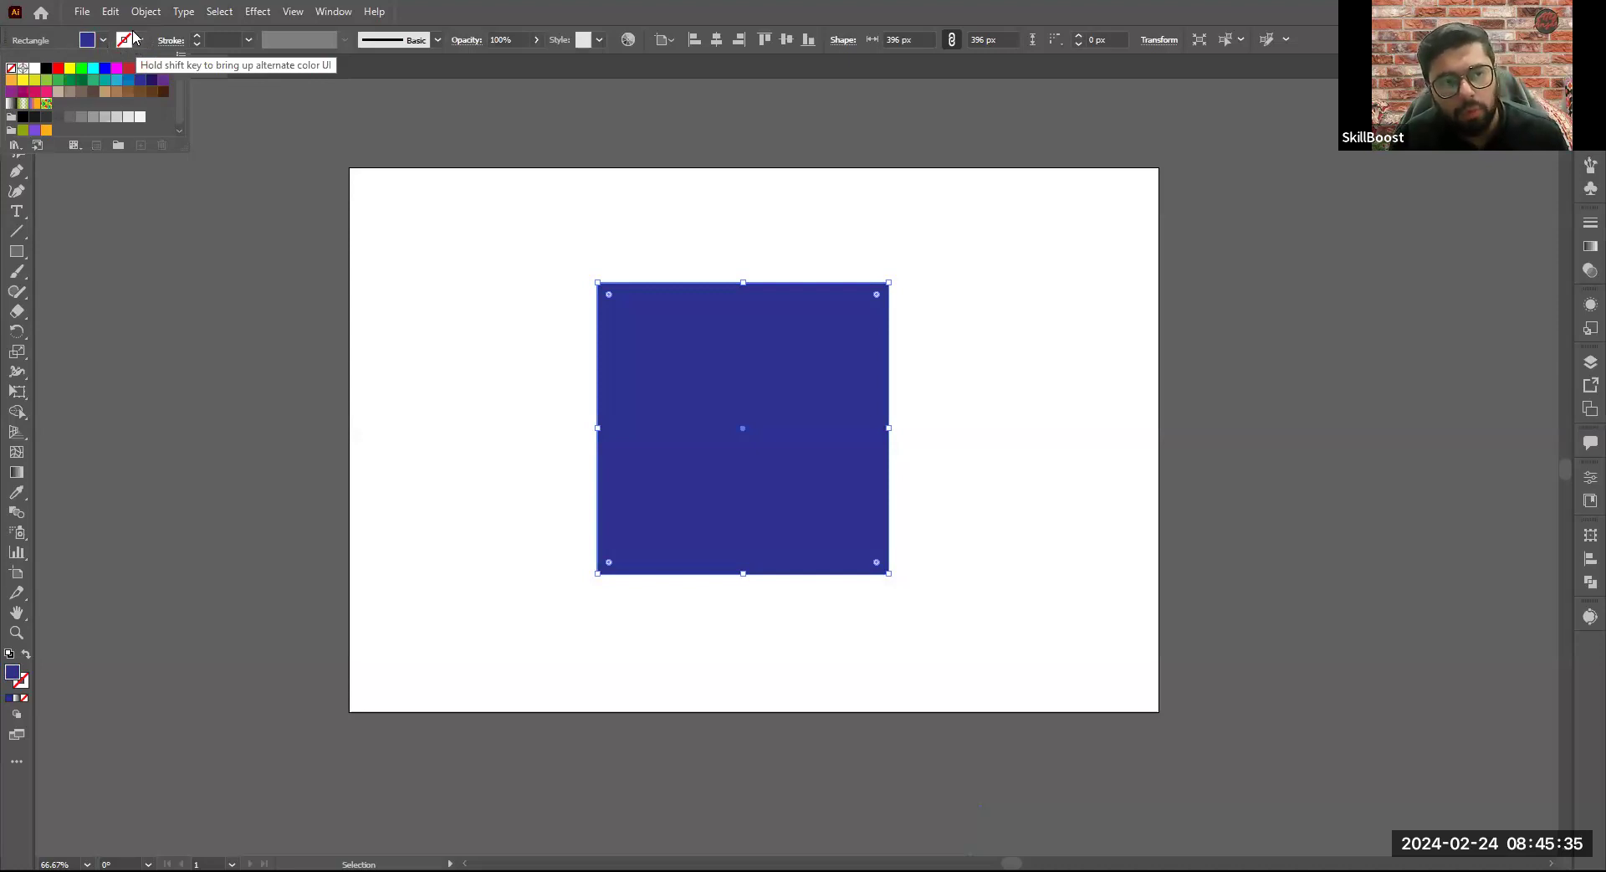
left_click(135, 39)
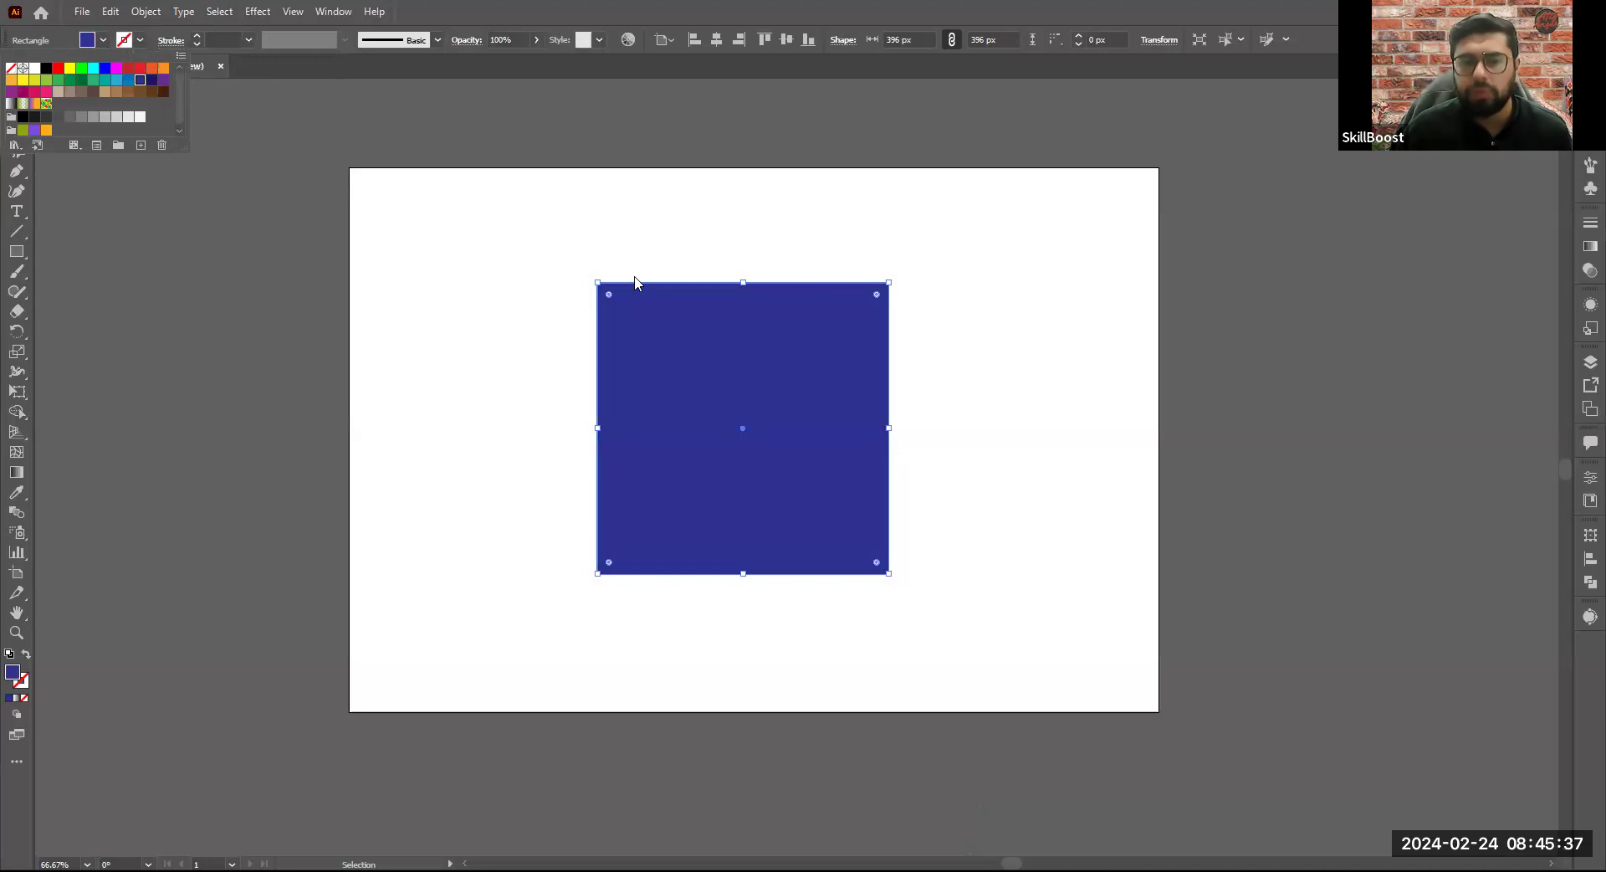
key("ctrl+1")
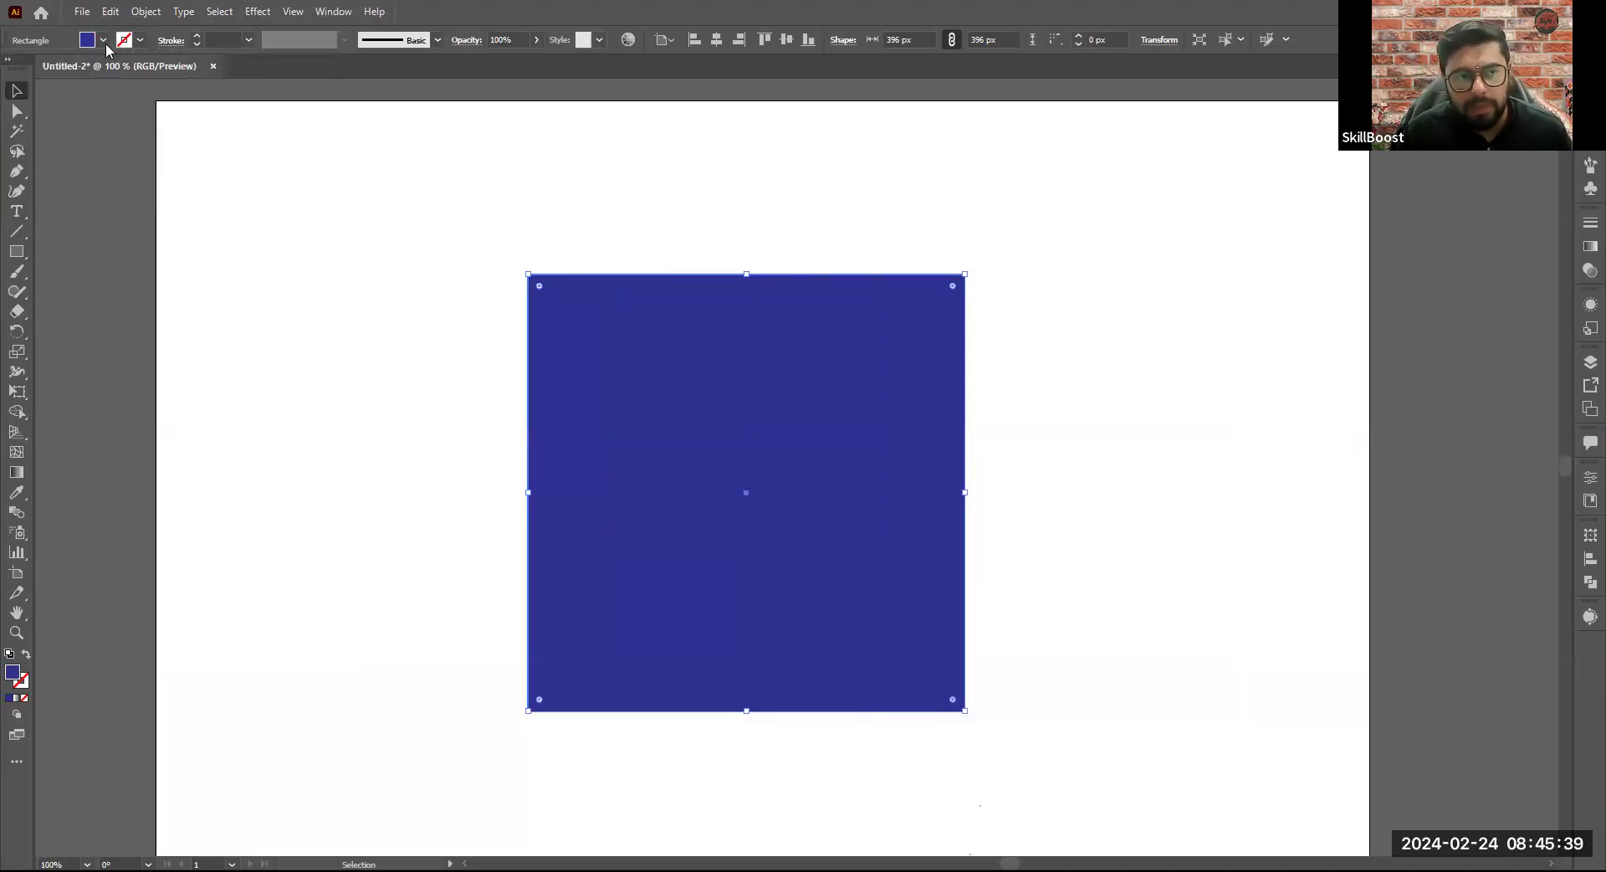
left_click(104, 42)
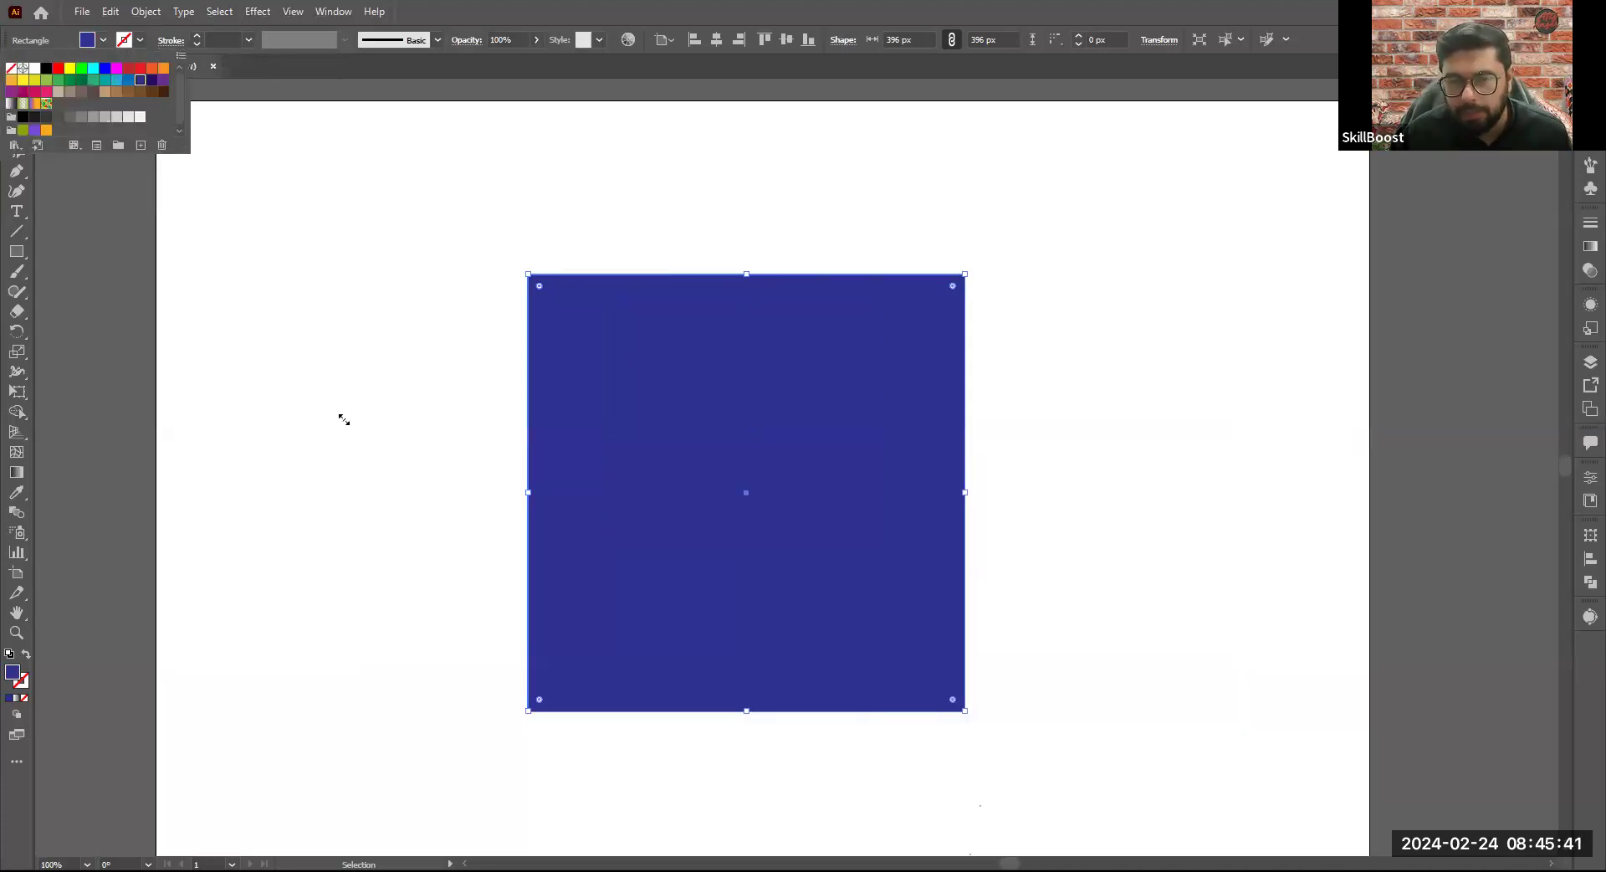
left_click(715, 415)
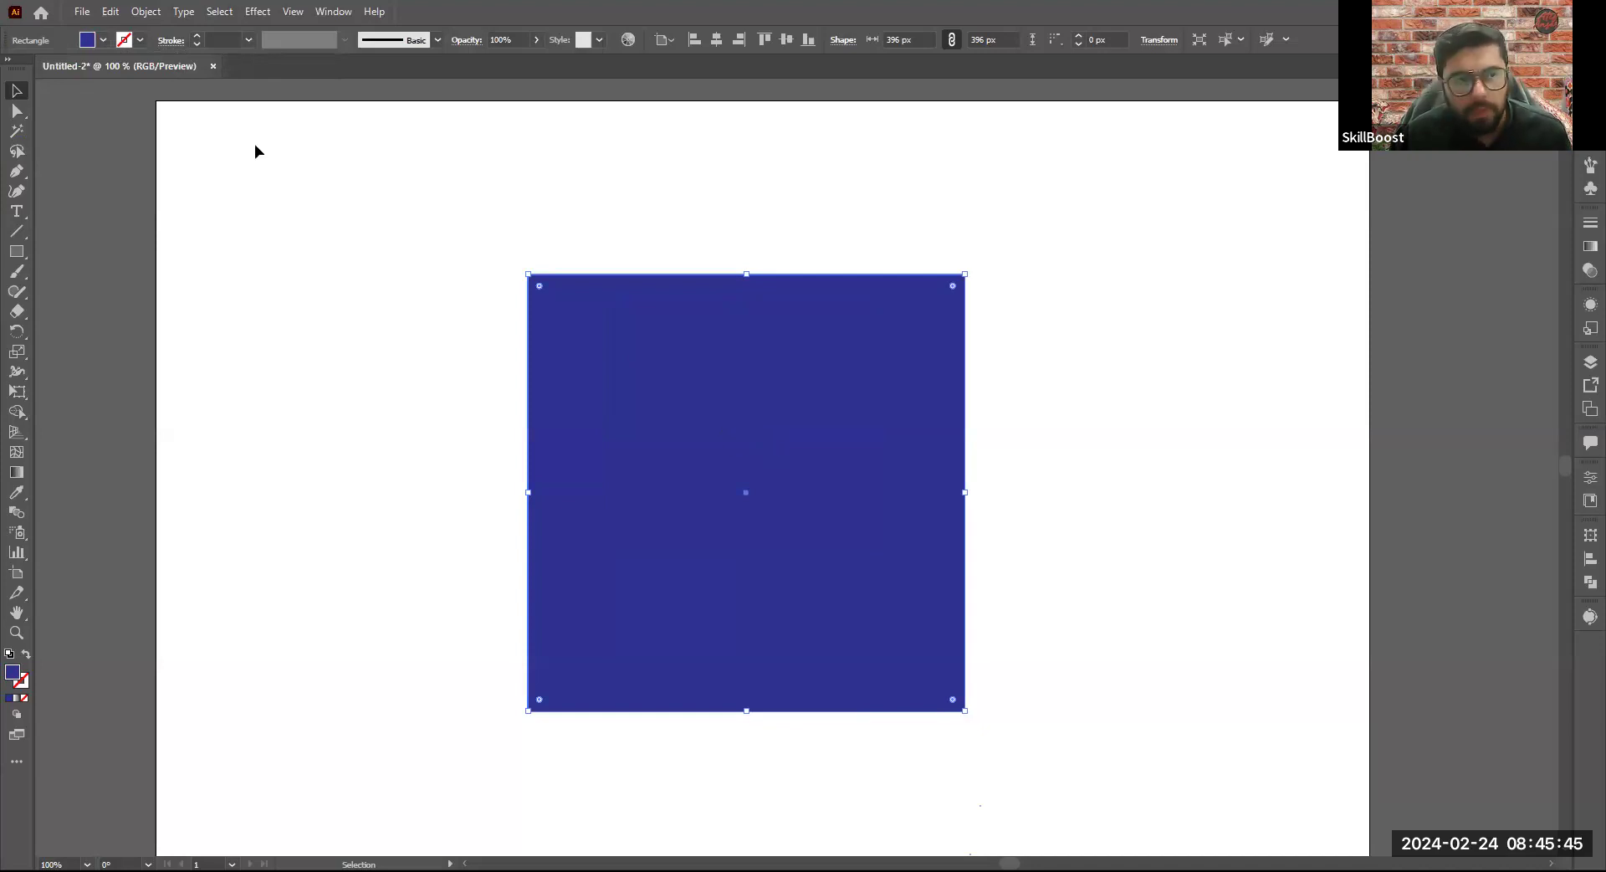
- Give the square a red 1 pt stroke and inspect it closely at the upper-left corner
left_click(142, 40)
left_click(57, 70)
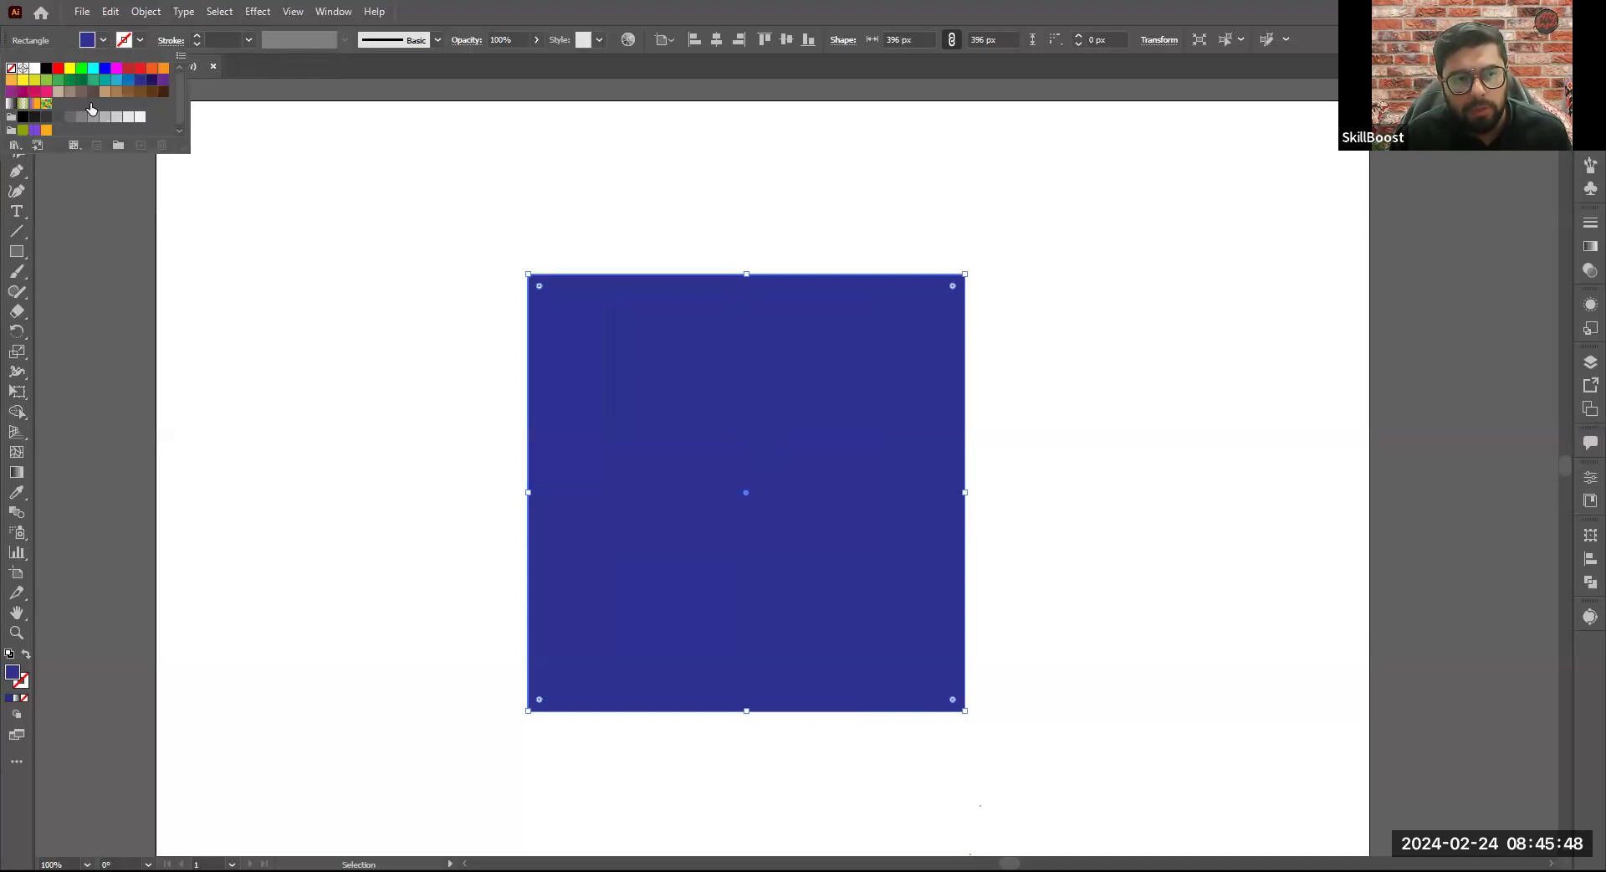
left_click(310, 222)
scroll(534, 203, "up", 5)
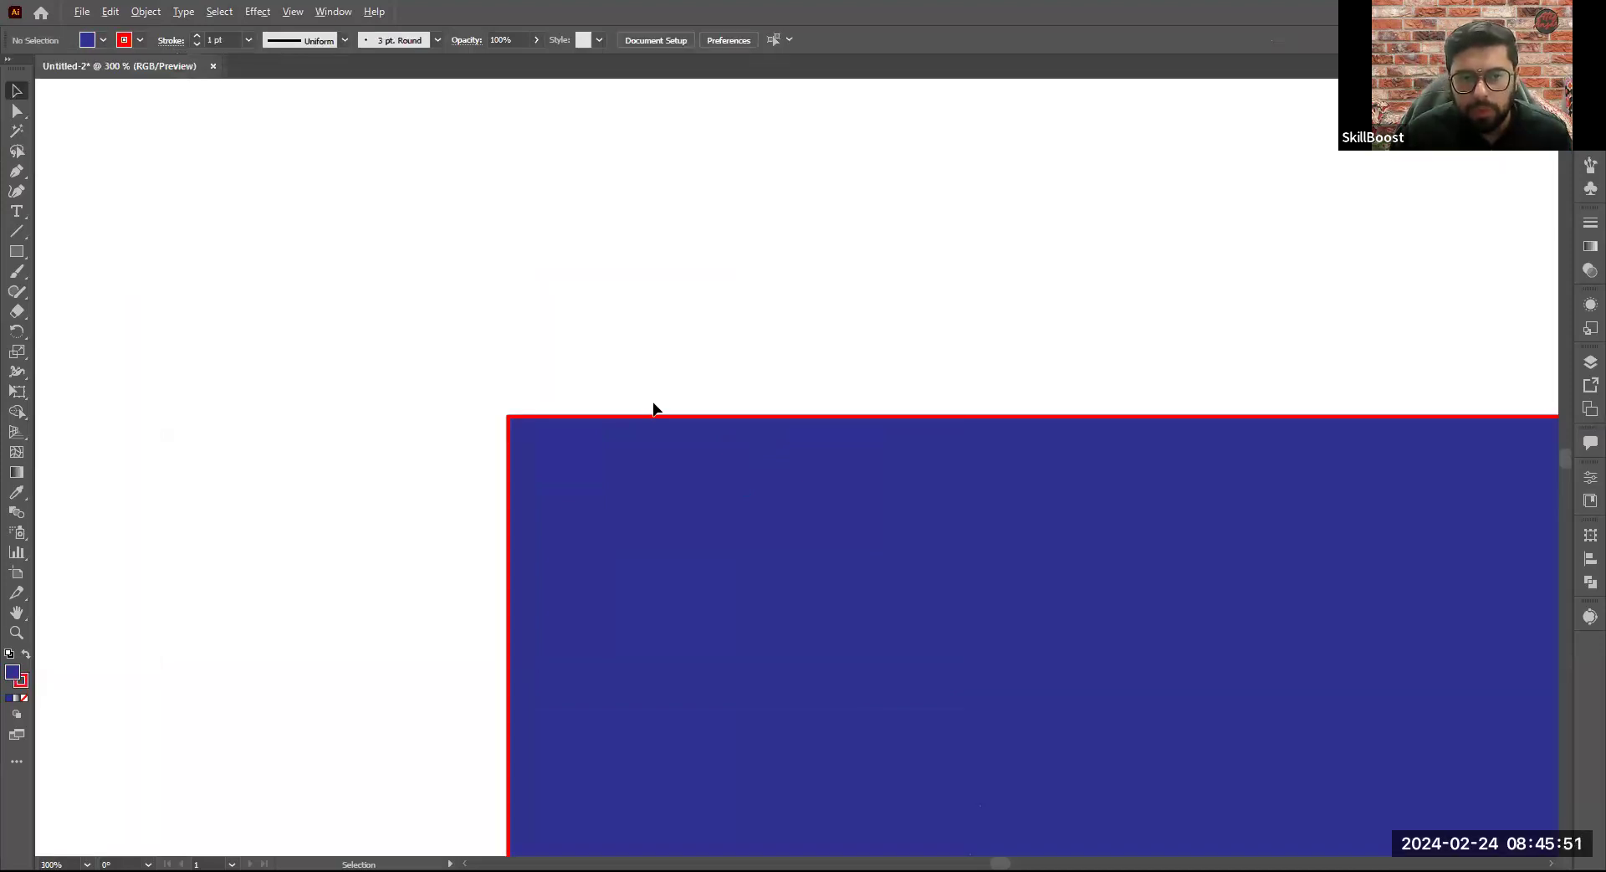
scroll(707, 350, "up", 2)
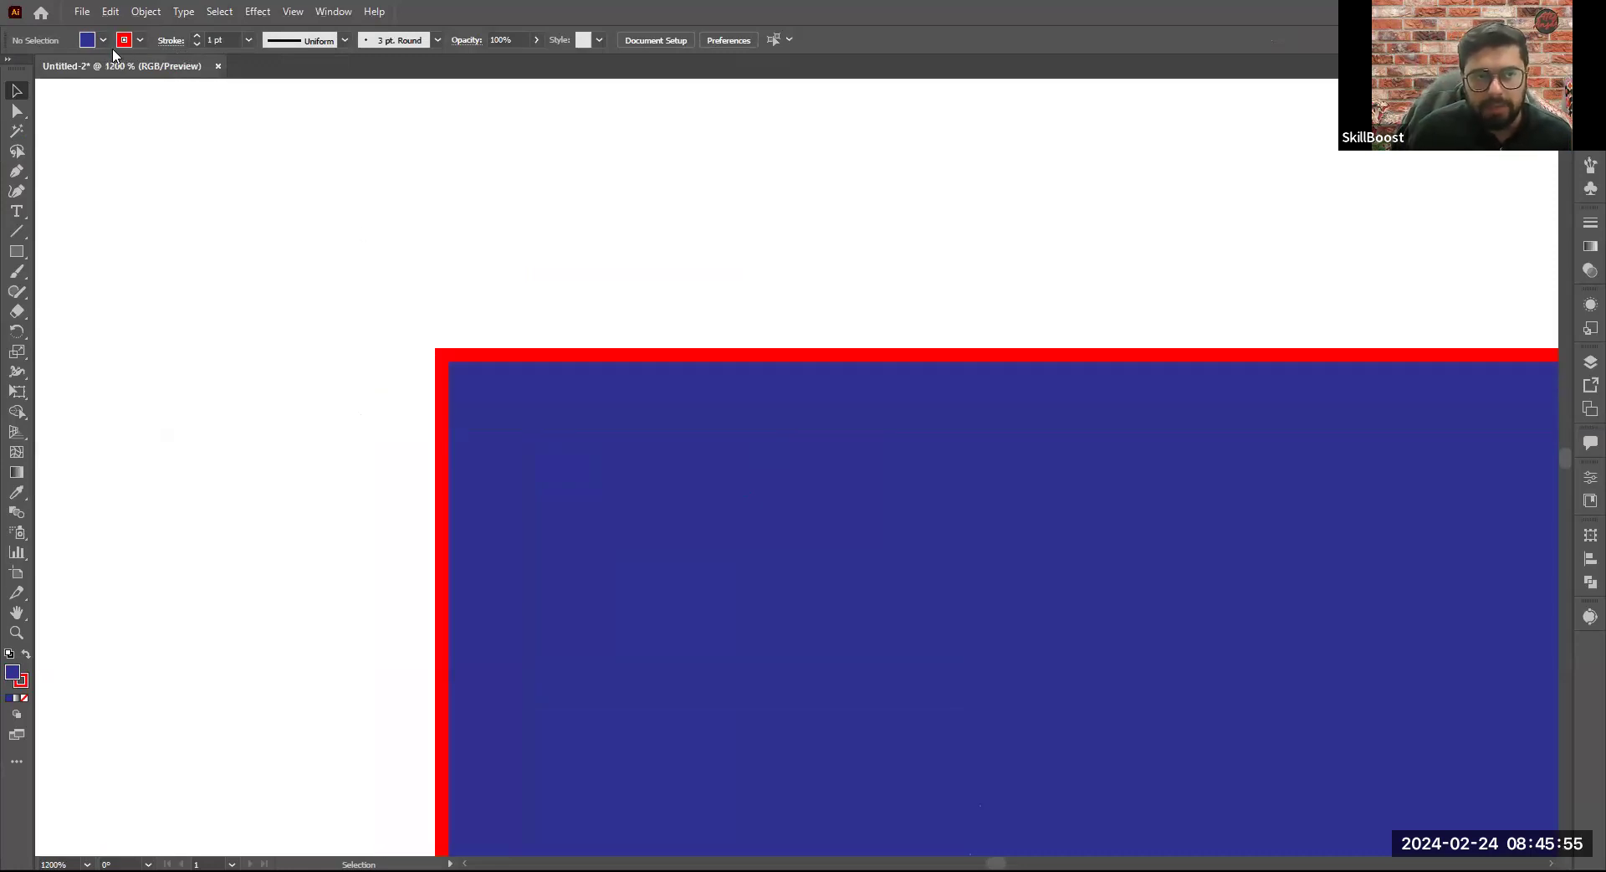
- Select the square and change its stroke color to orange
left_click(458, 345)
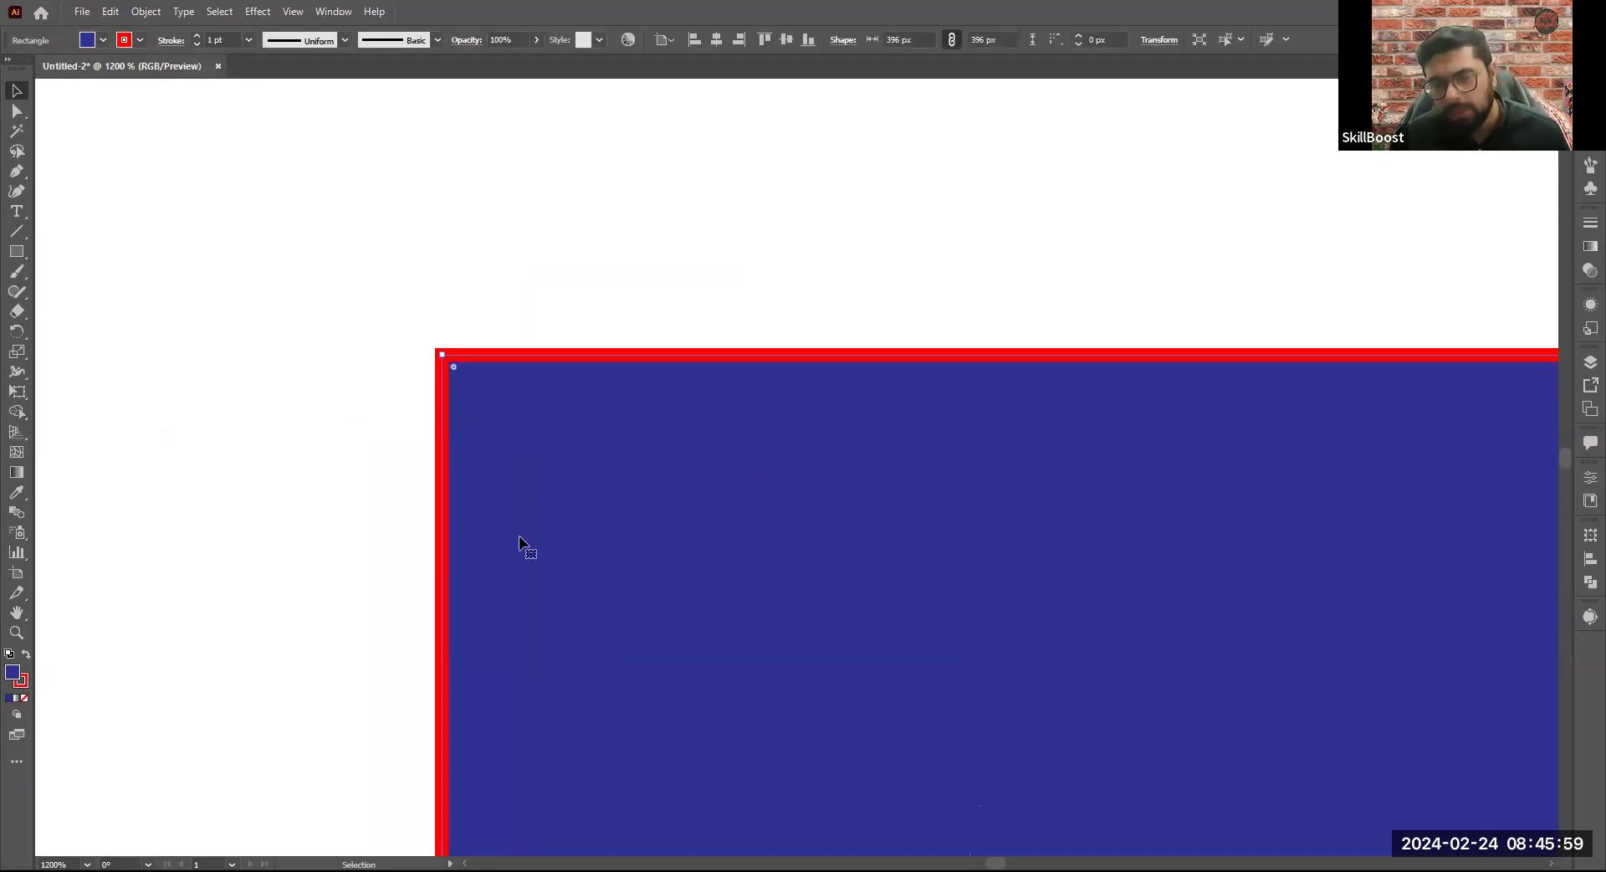
left_click(136, 43)
left_click(118, 80)
left_click(107, 81)
left_click(149, 71)
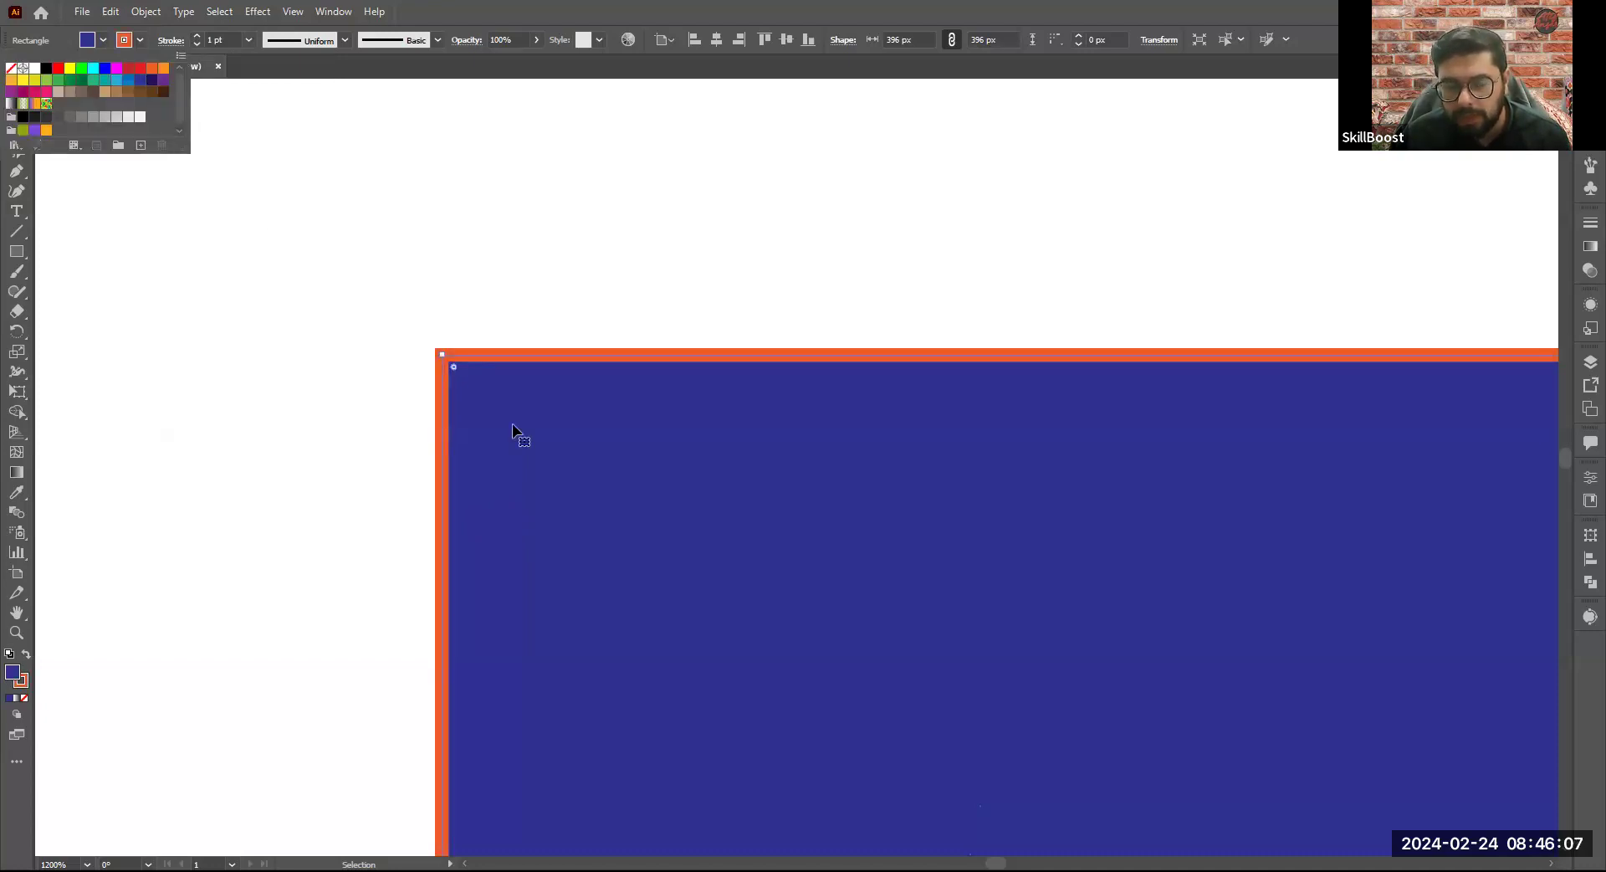
- Try orange, dark green and red fills on the square, ending with a yellow-green fill
left_click(103, 39)
left_click(93, 79)
left_click(155, 71)
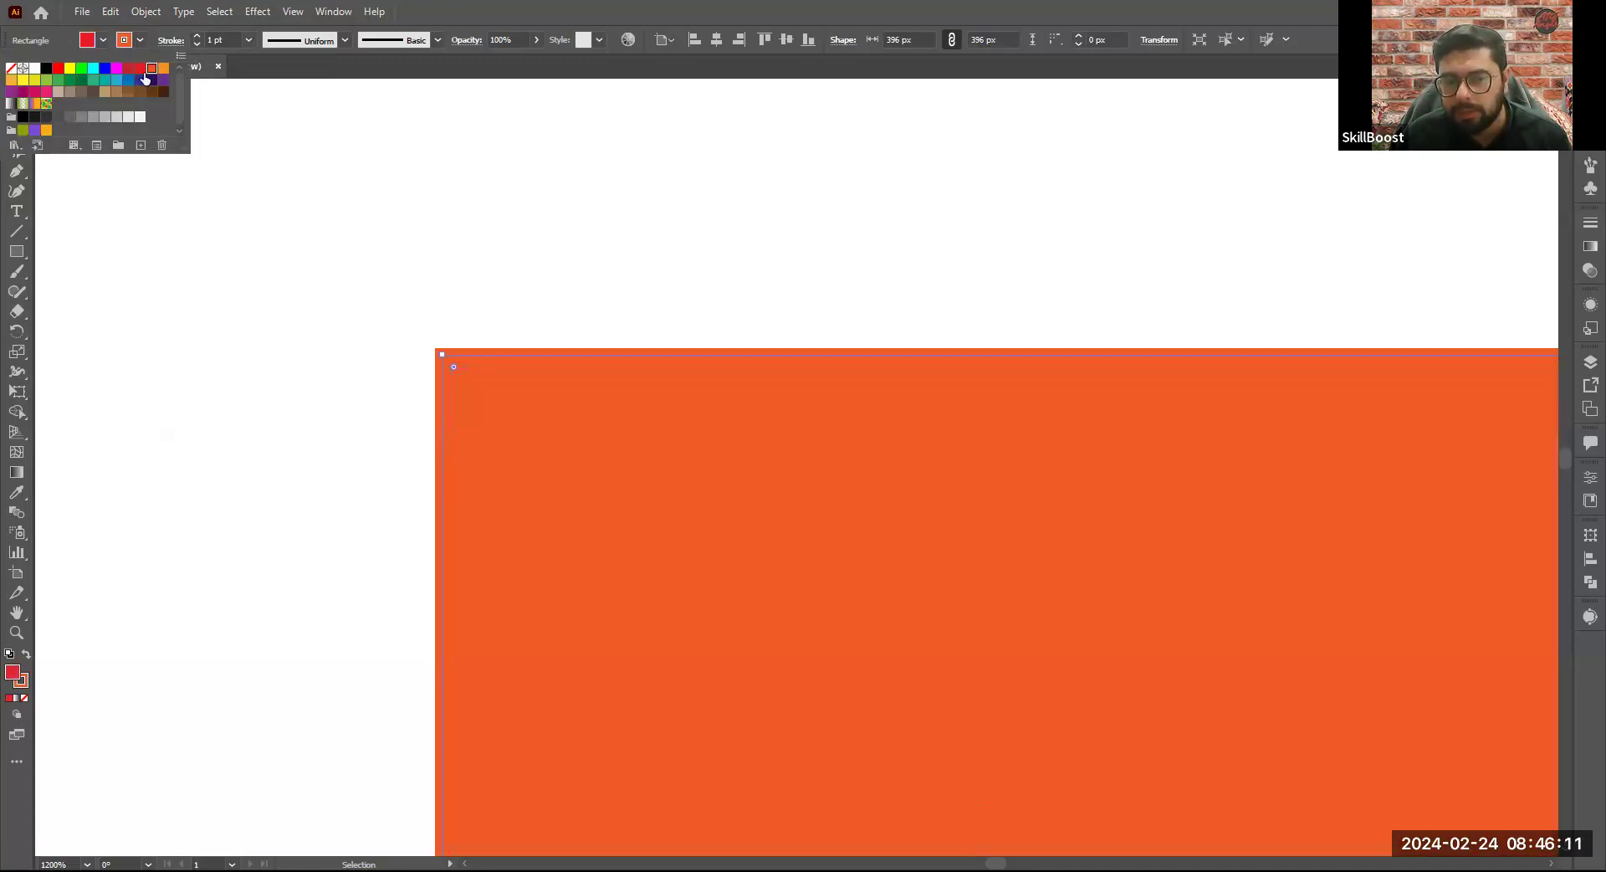
left_click(140, 69)
left_click(83, 84)
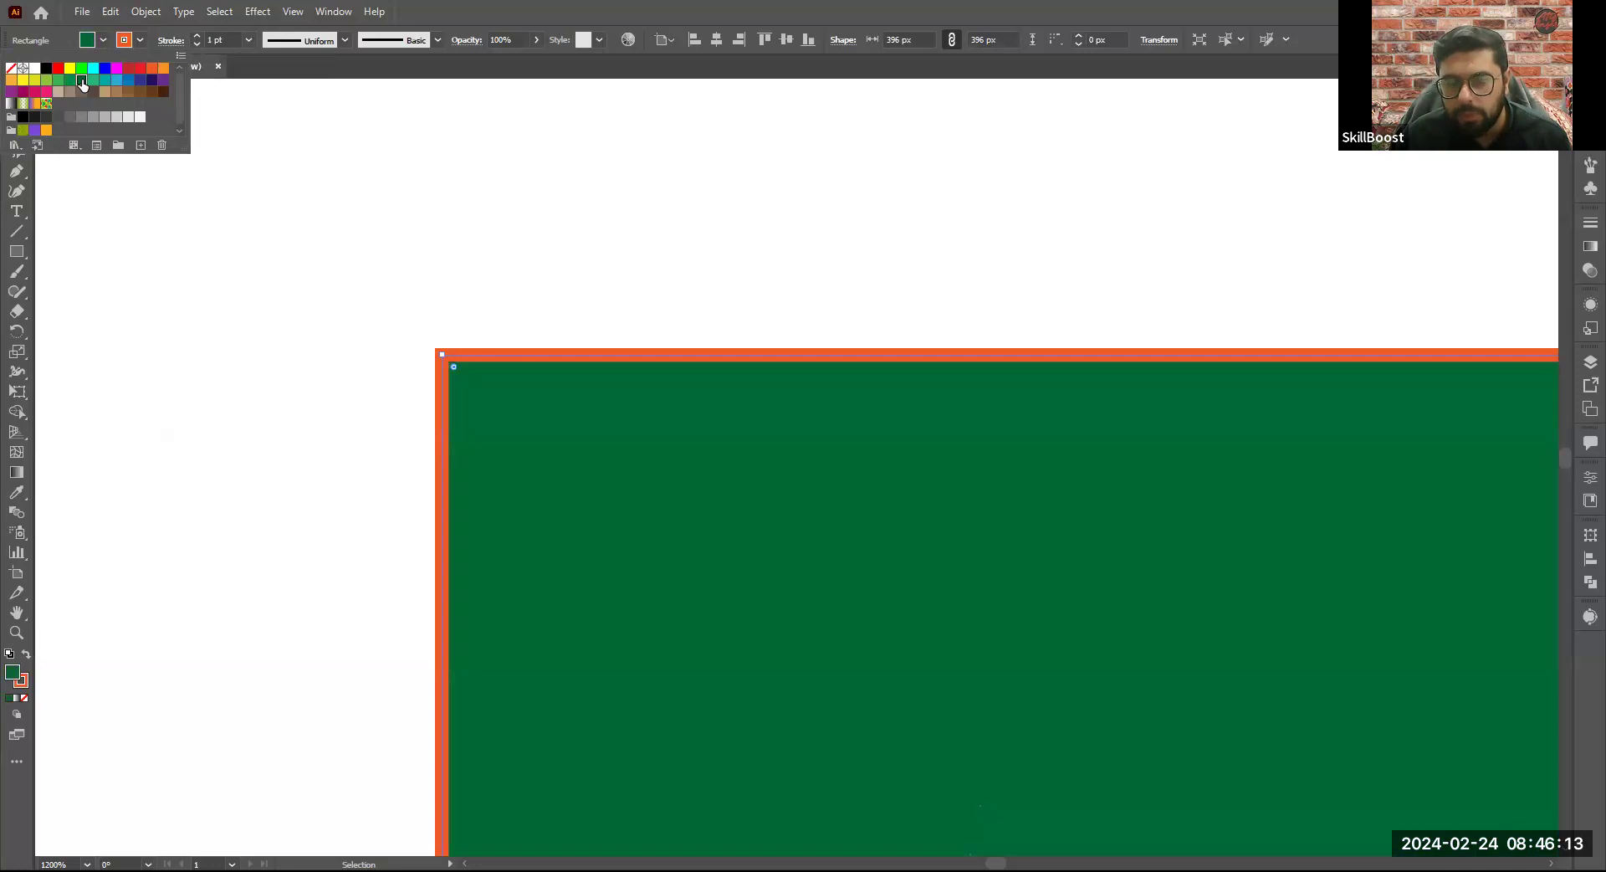
left_click(57, 77)
left_click(58, 68)
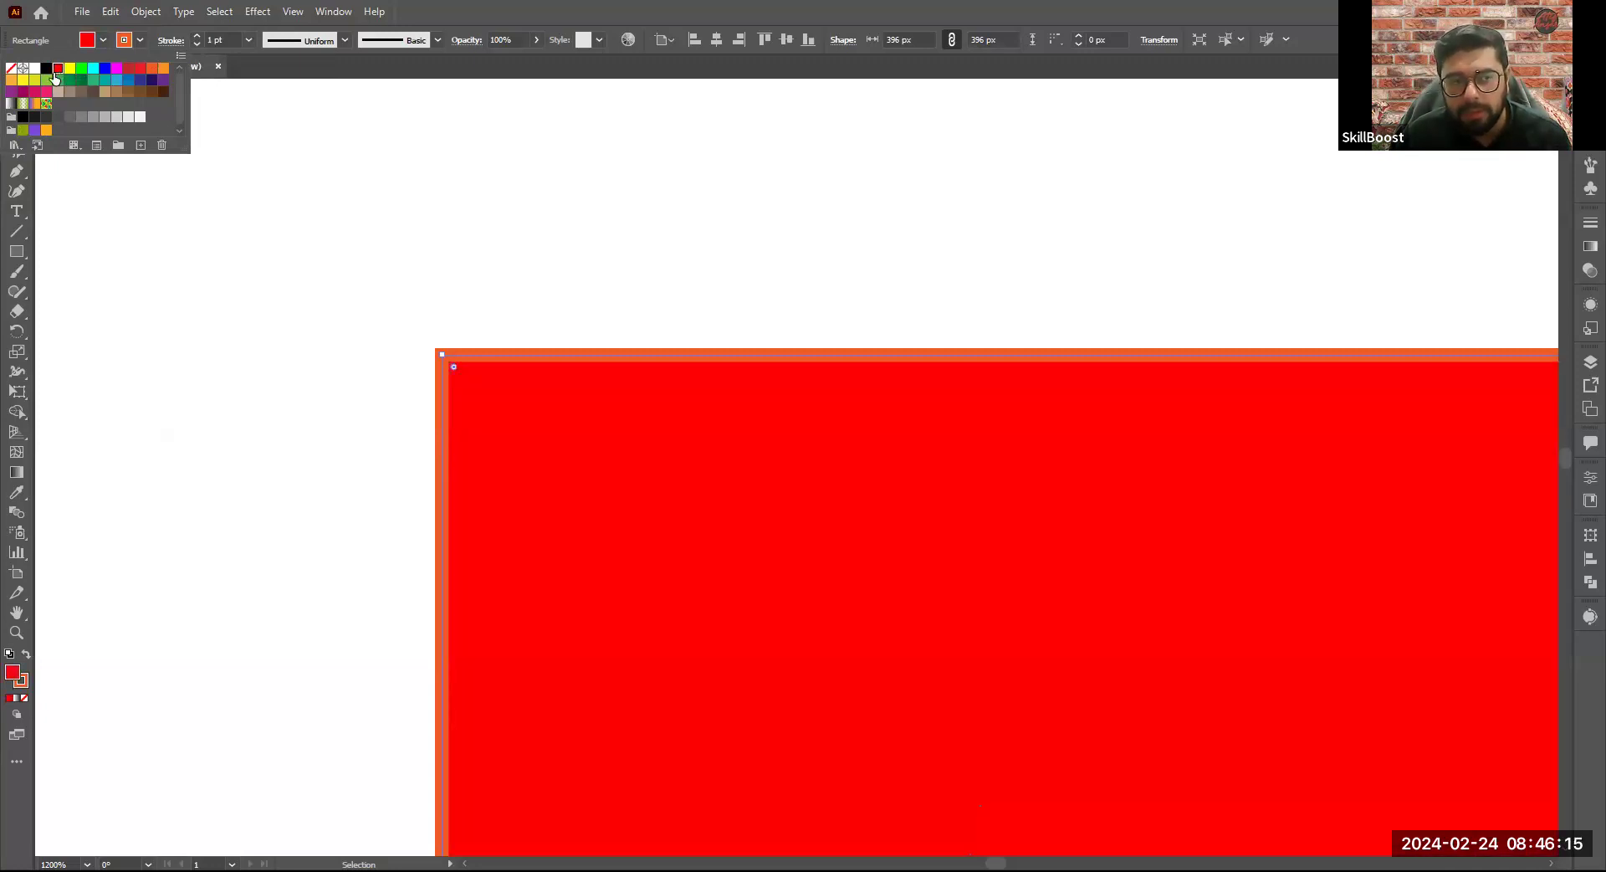
left_click(35, 79)
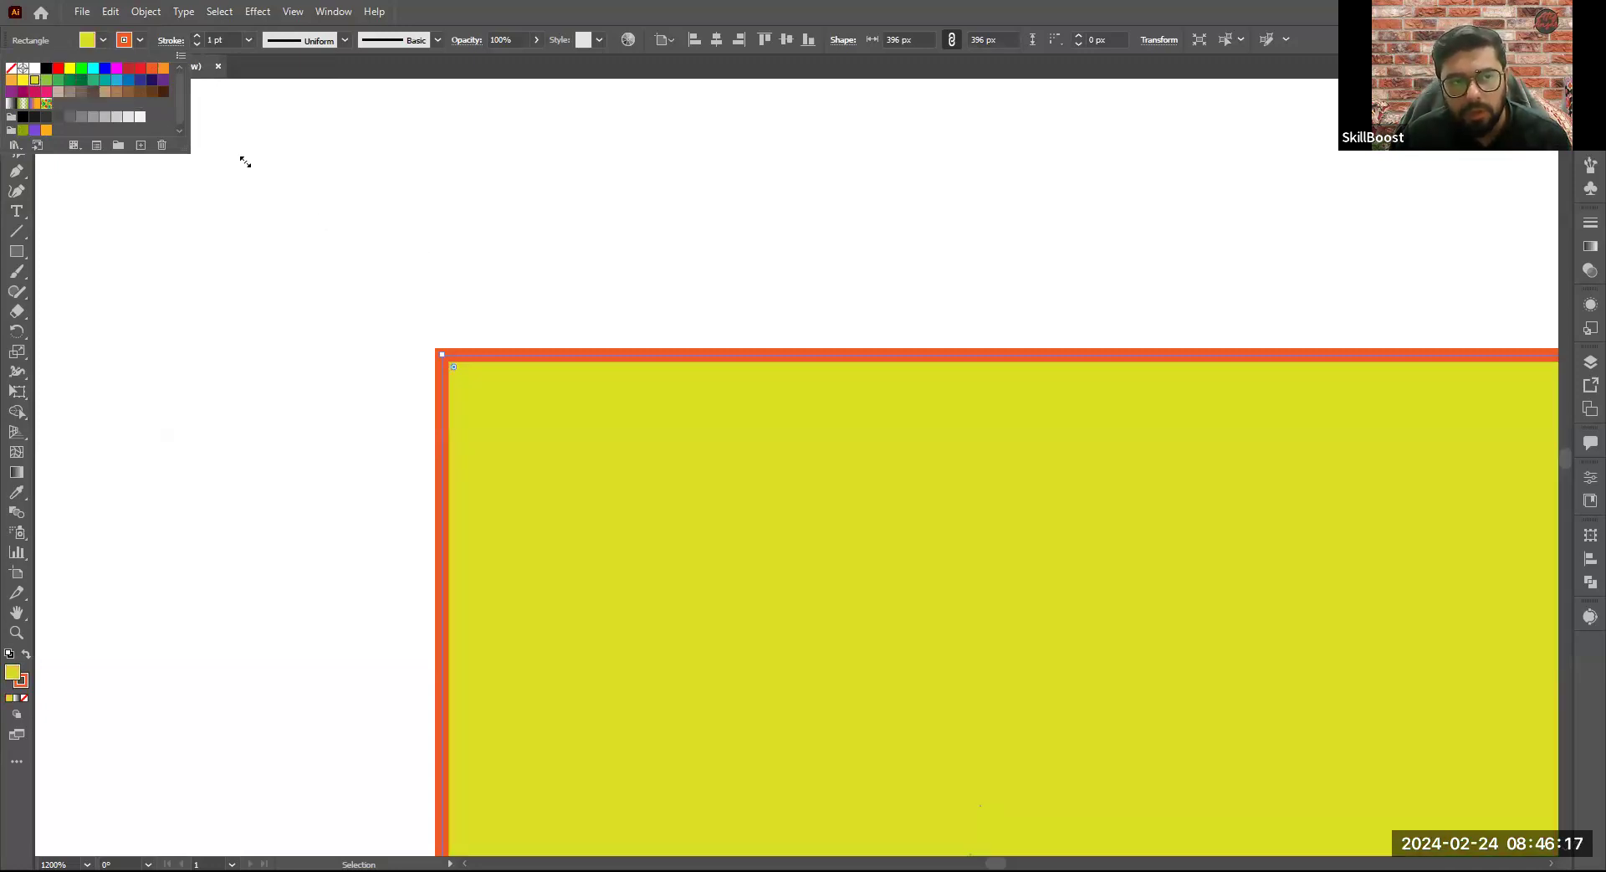
- Set the square's stroke to dark blue and its fill to dark green, and deselect it
left_click(140, 79)
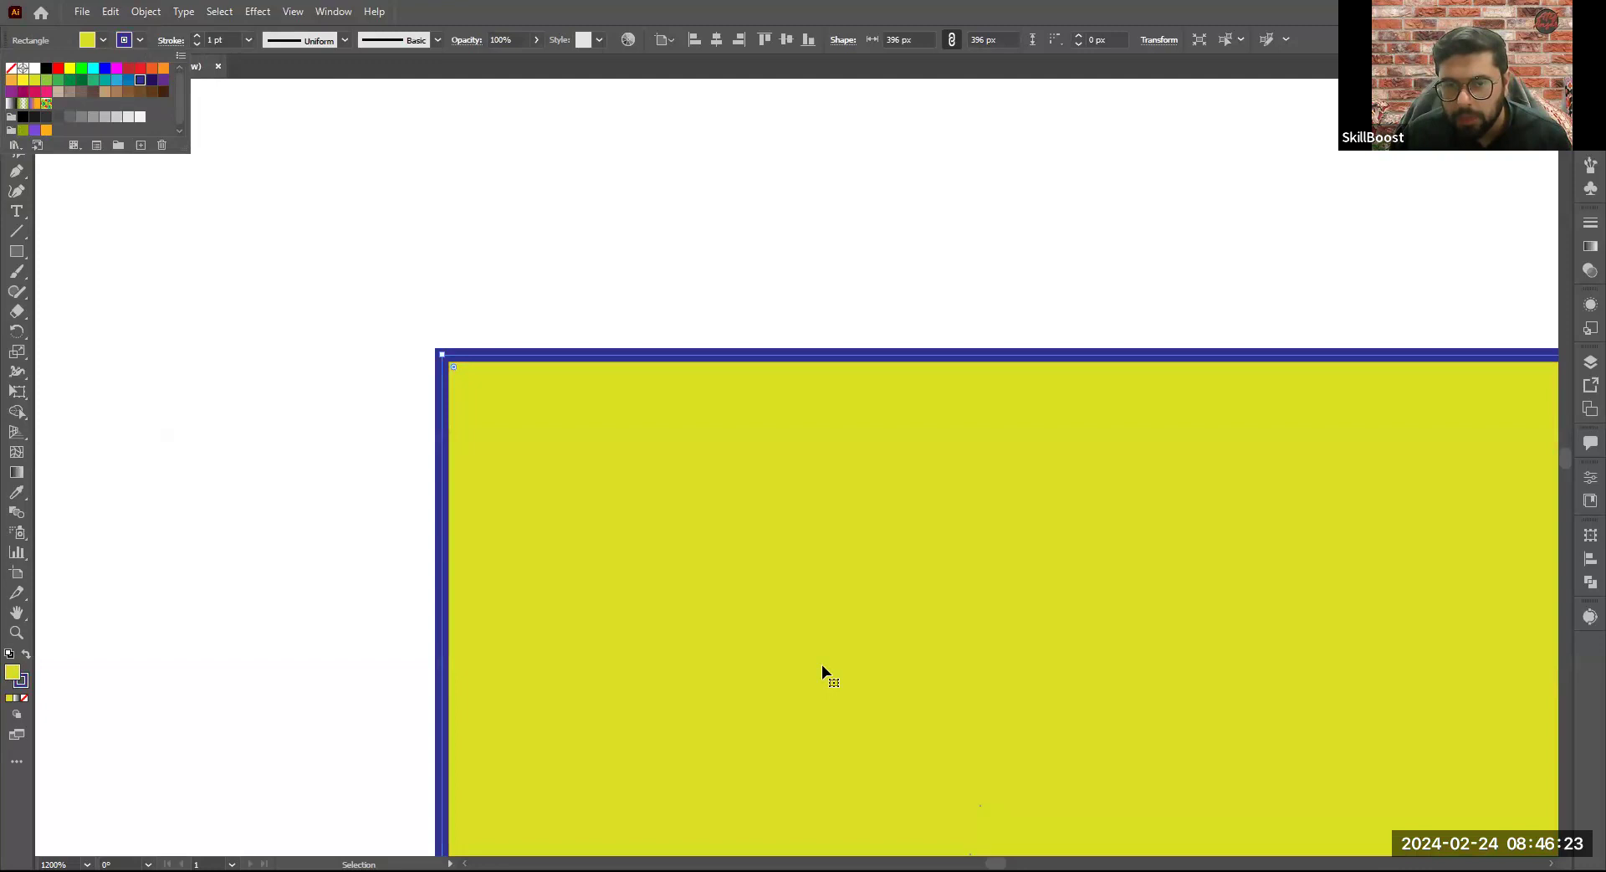
left_click(81, 80)
left_click(612, 218)
scroll(443, 261, "down", 4)
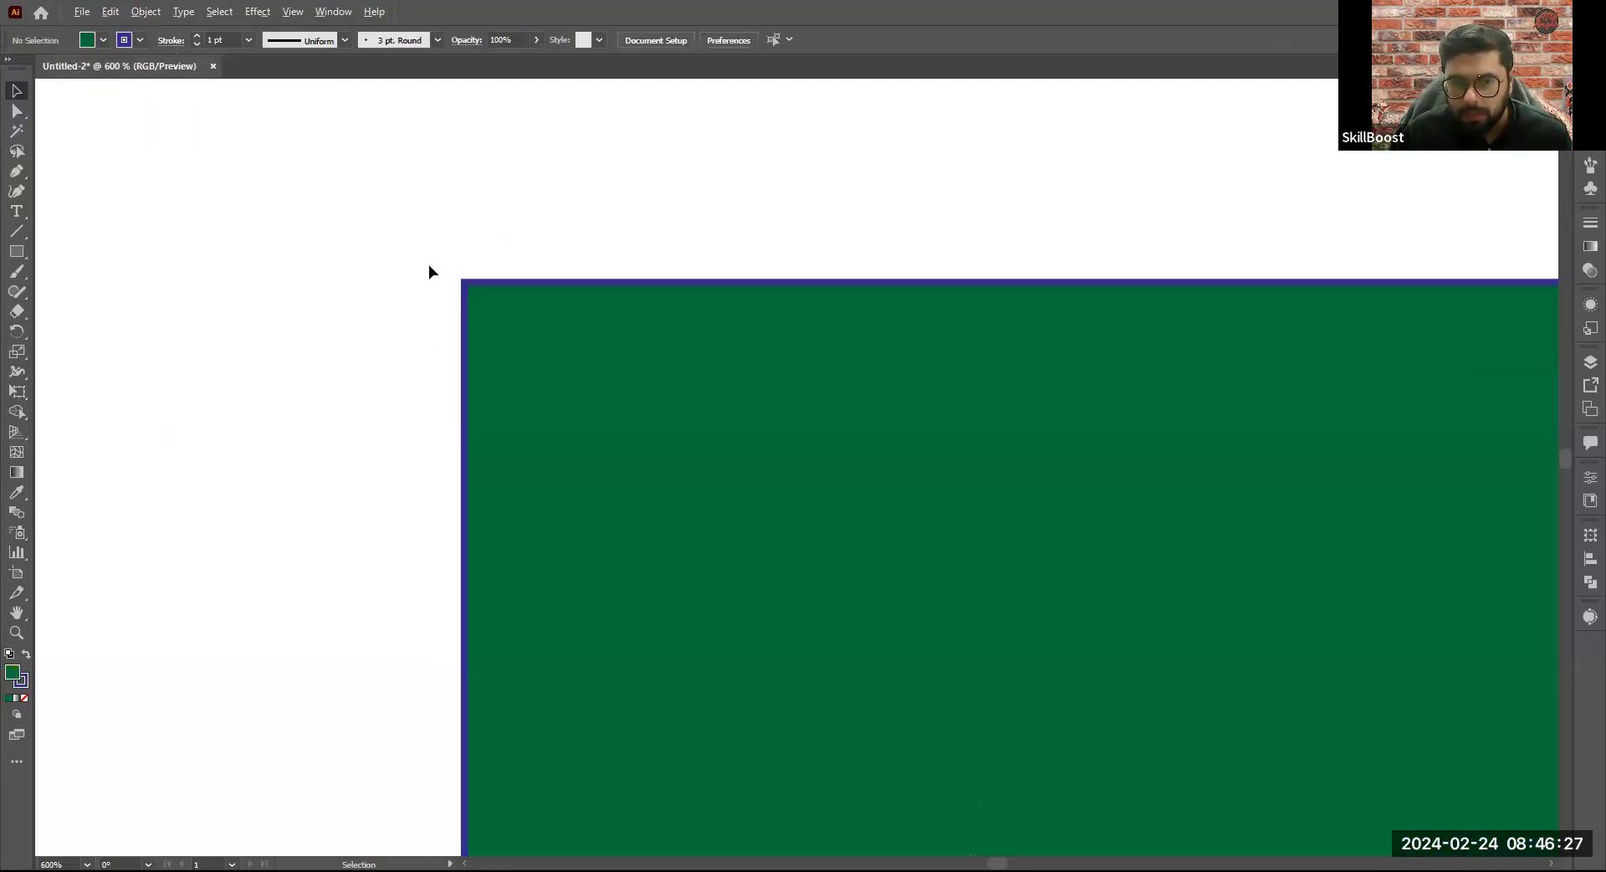
scroll(344, 251, "up", 5)
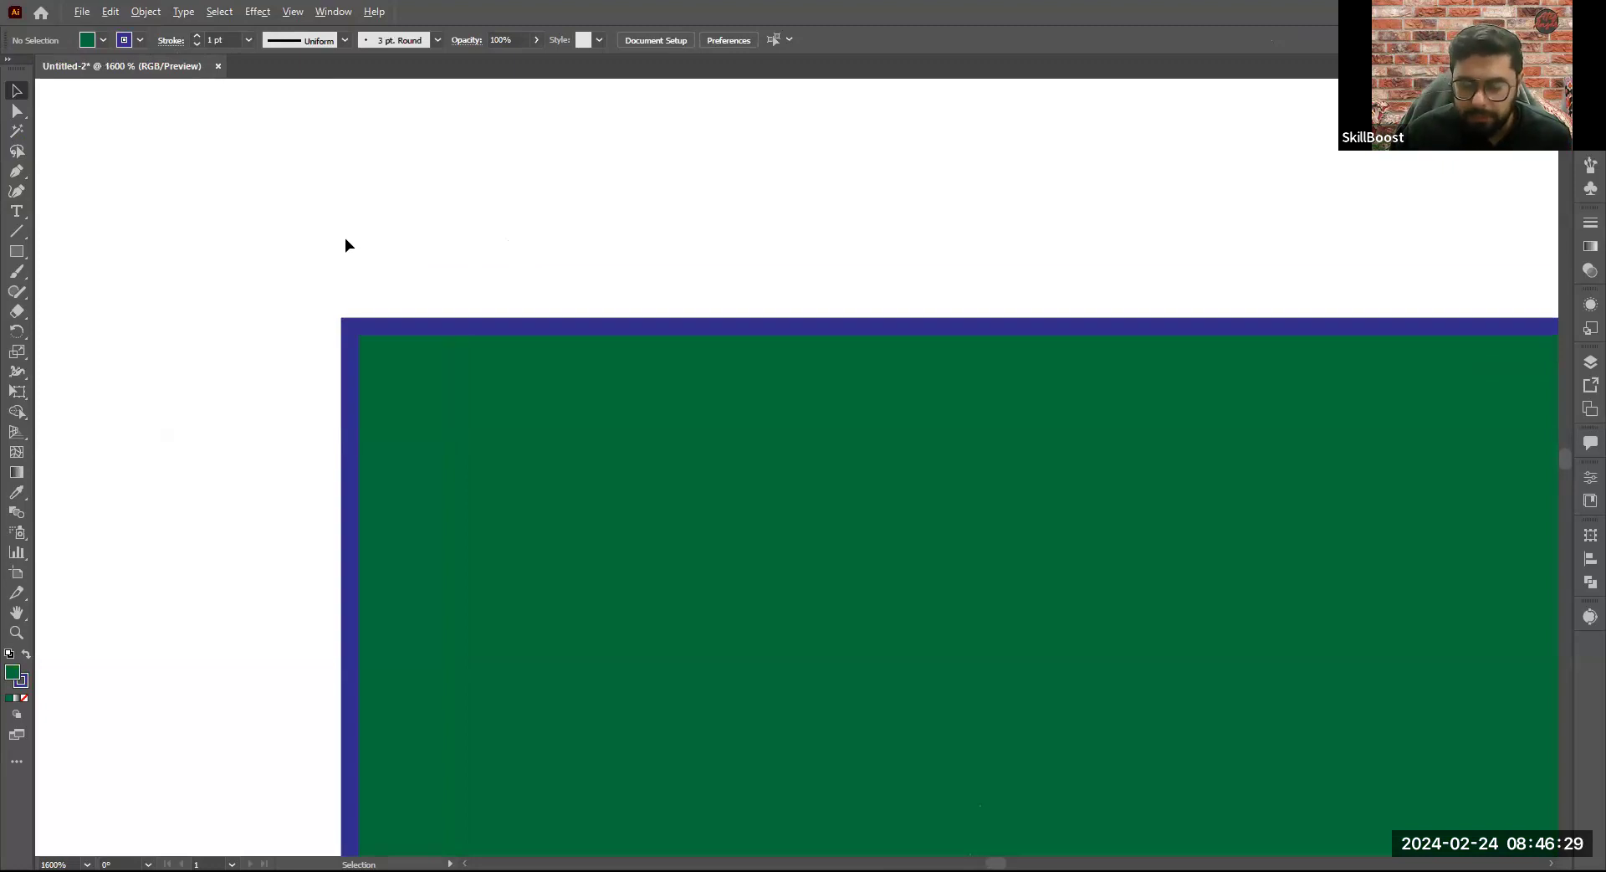
left_click(439, 355)
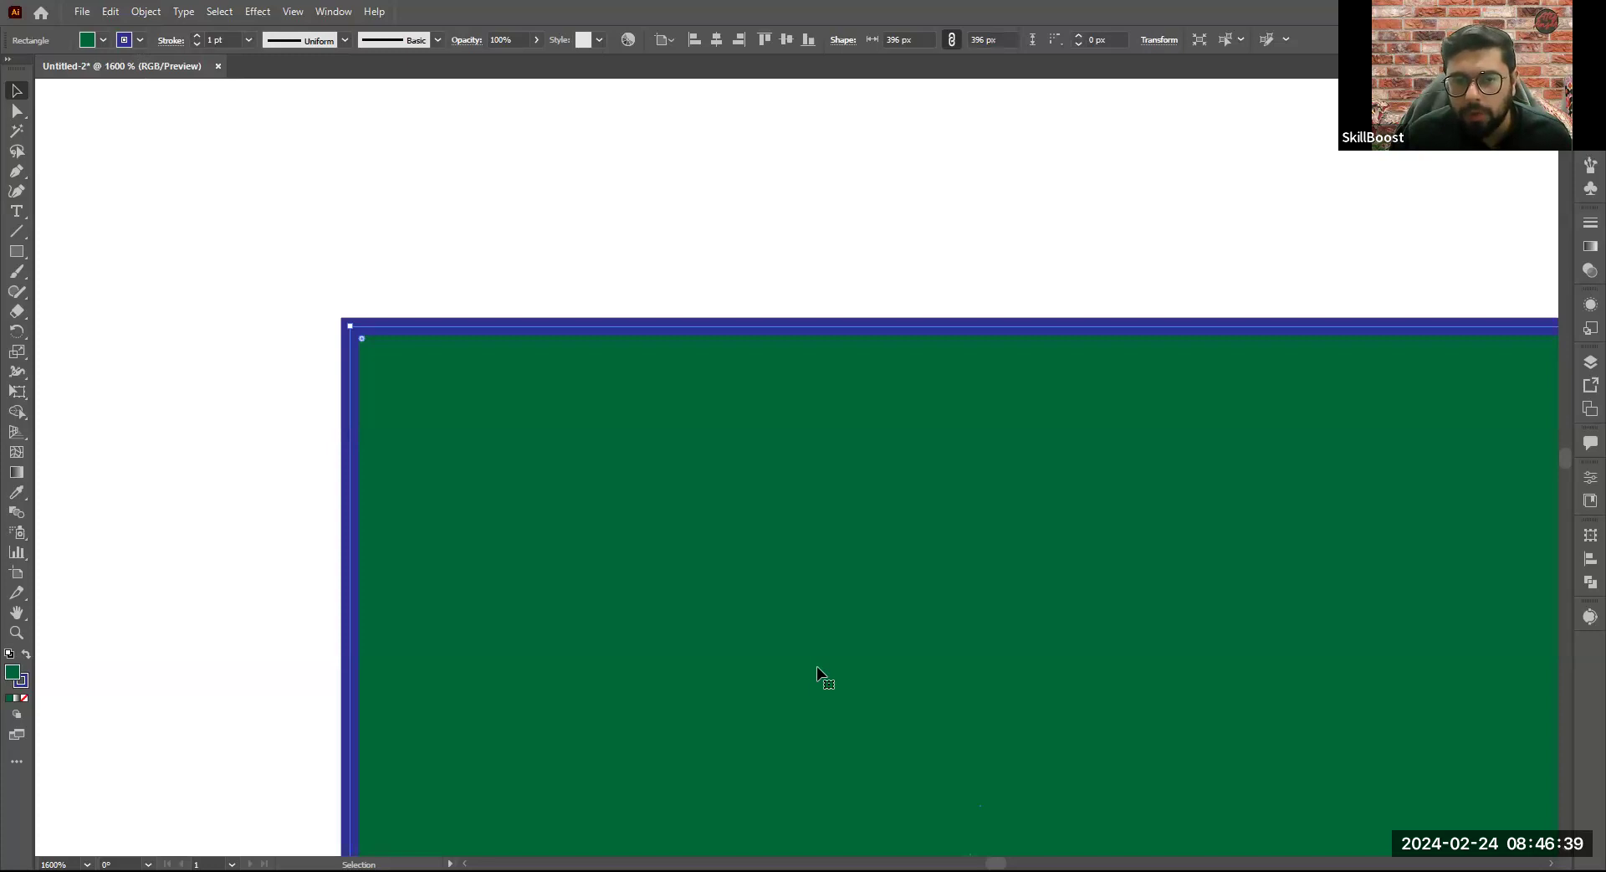
left_click(928, 266)
left_click(795, 444)
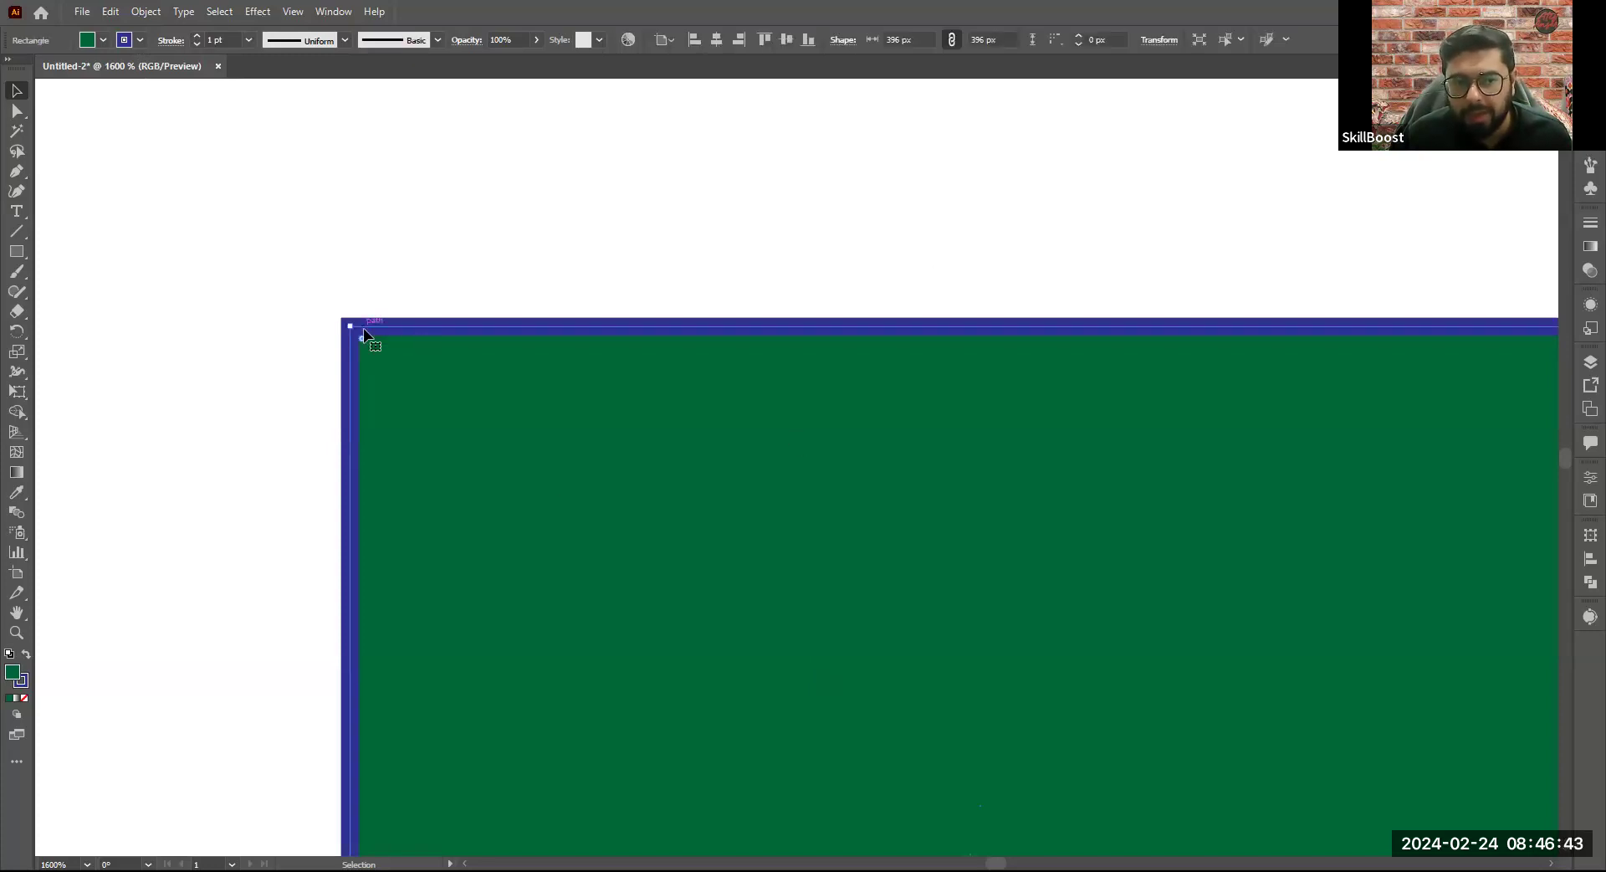
left_click(494, 274)
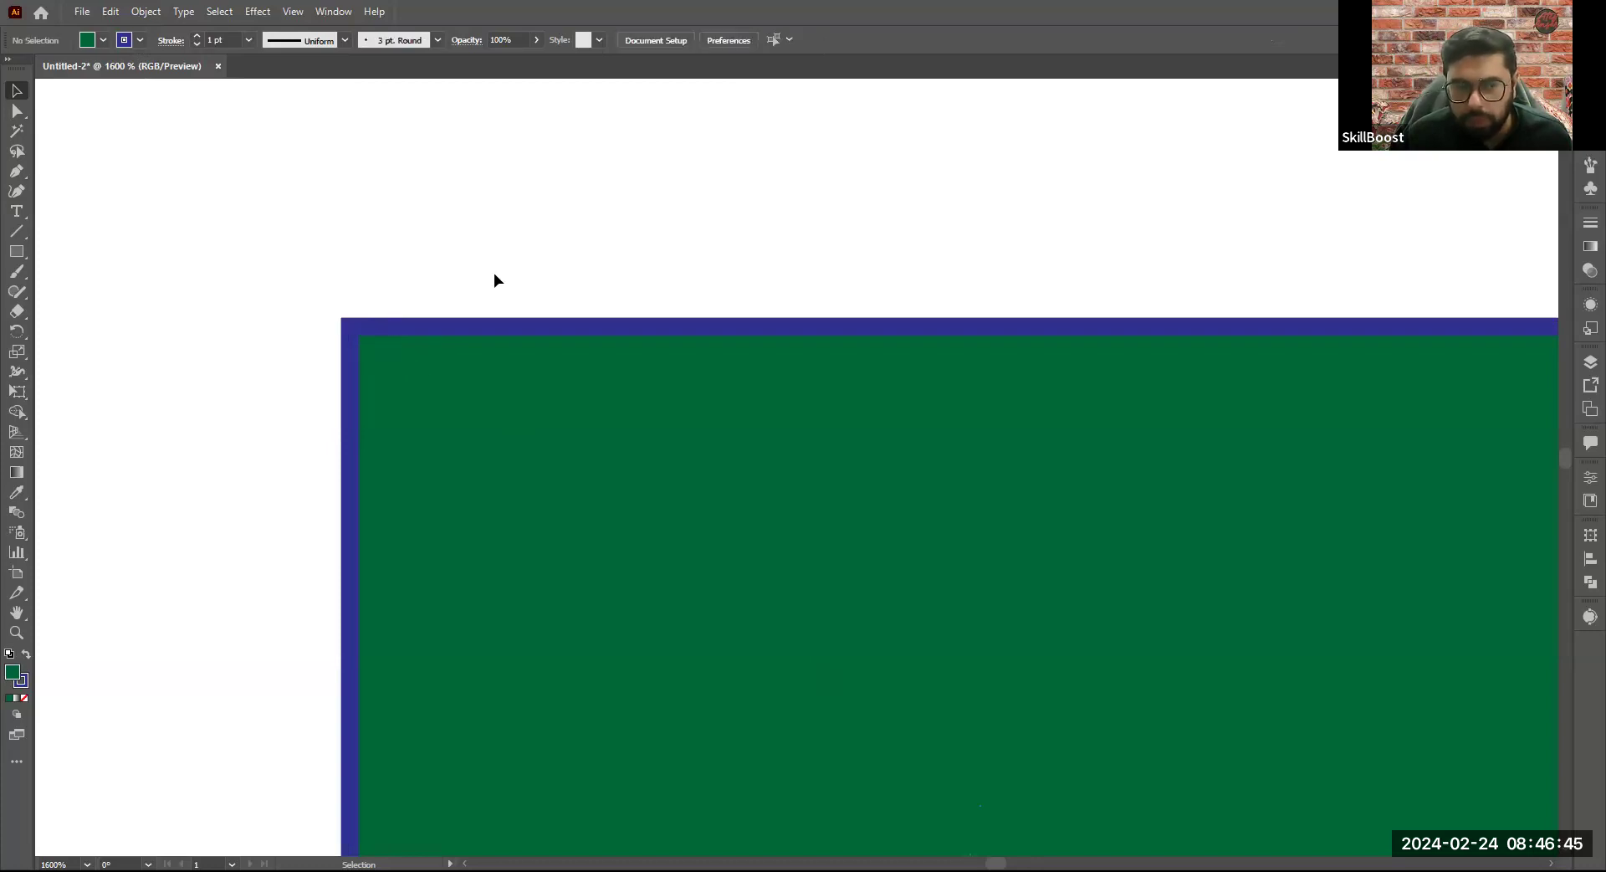
- Remove the square's stroke by setting its color to None, and deselect the square
left_click(440, 351)
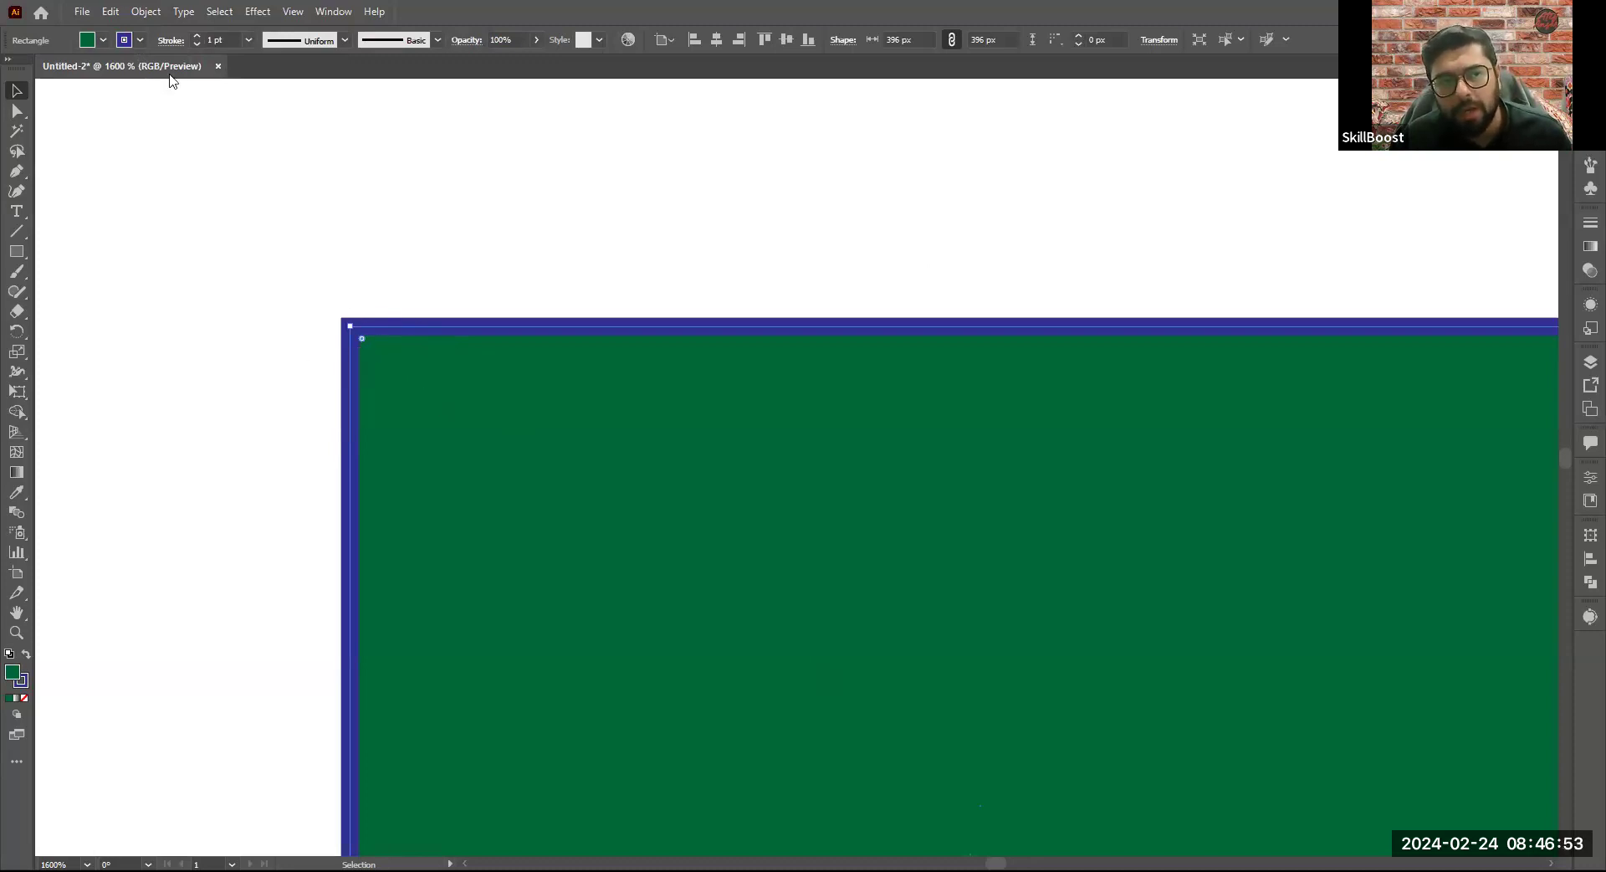
left_click(142, 42)
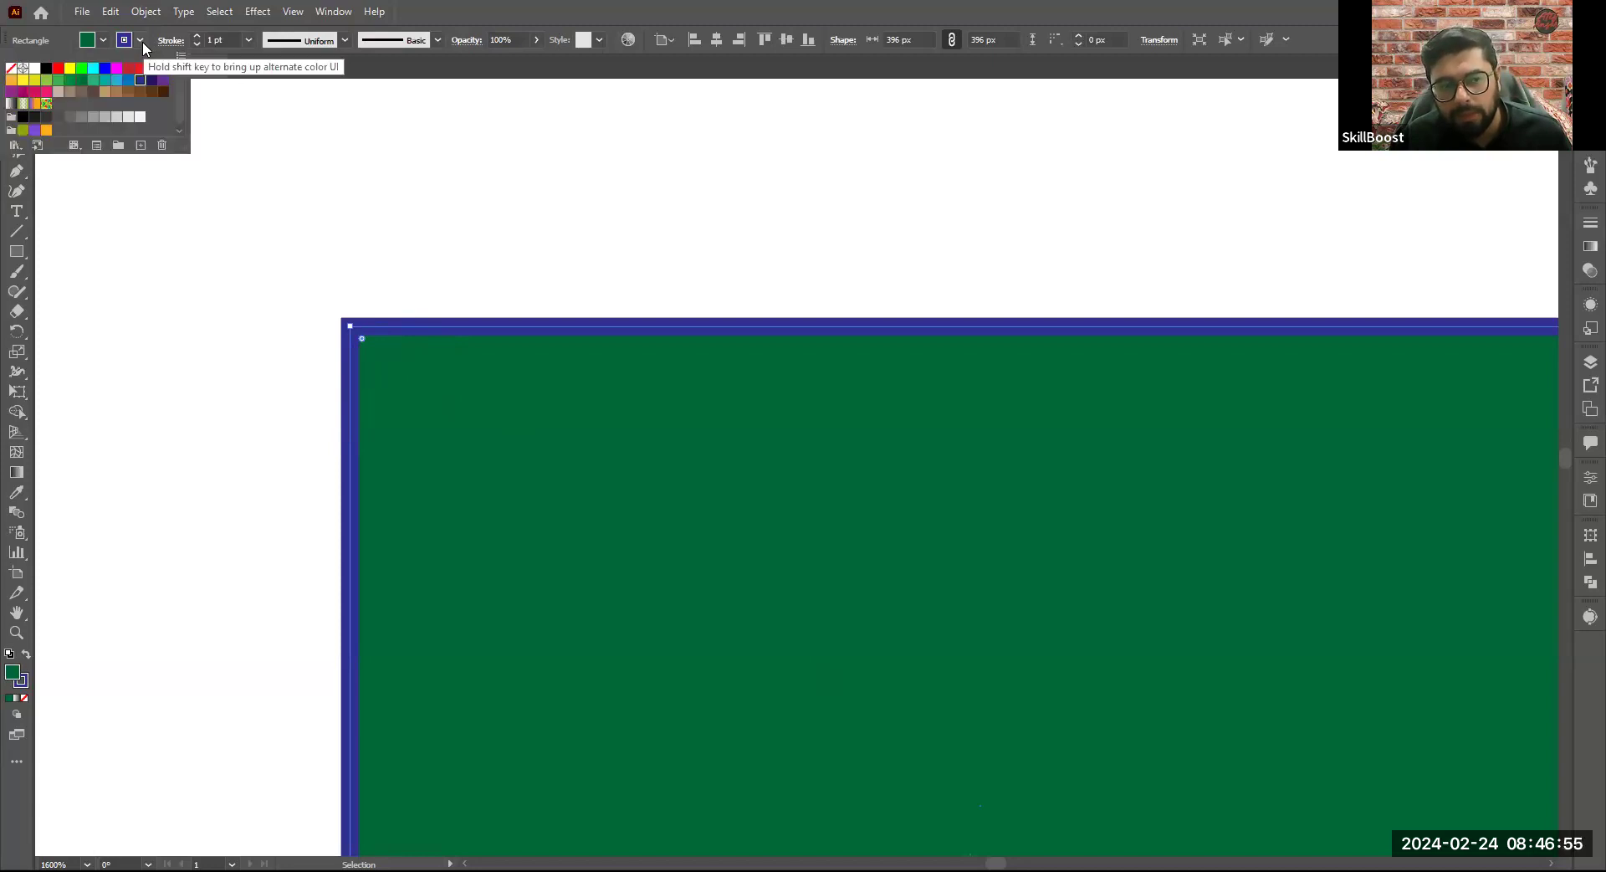
left_click(11, 67)
left_click(339, 394)
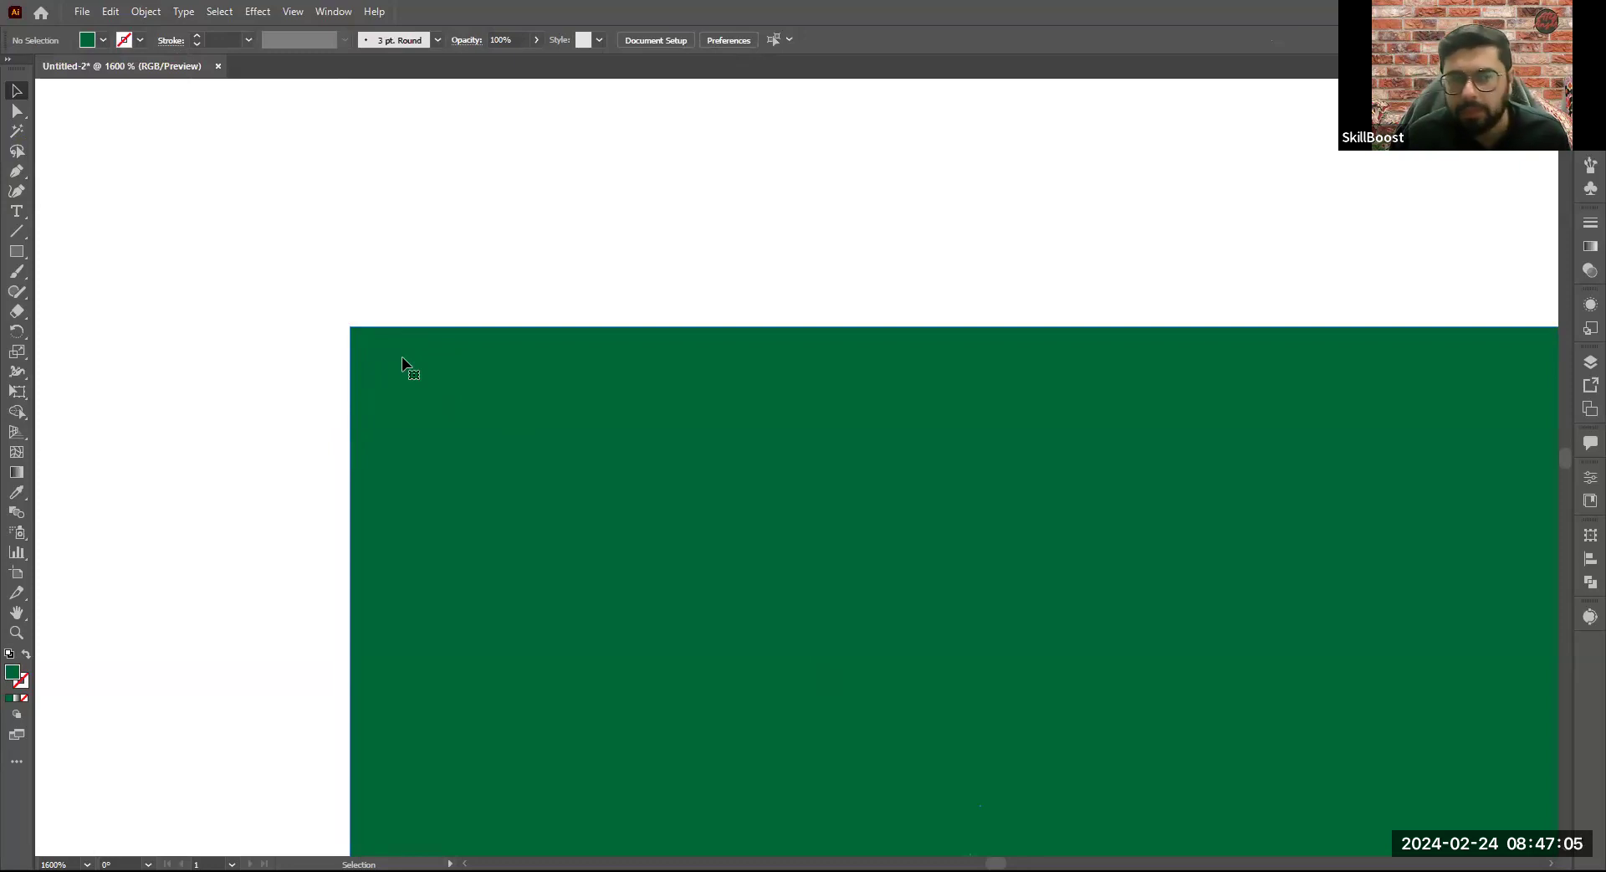
- Select the square again and give it a dark blue 1 pt stroke
left_click(402, 365)
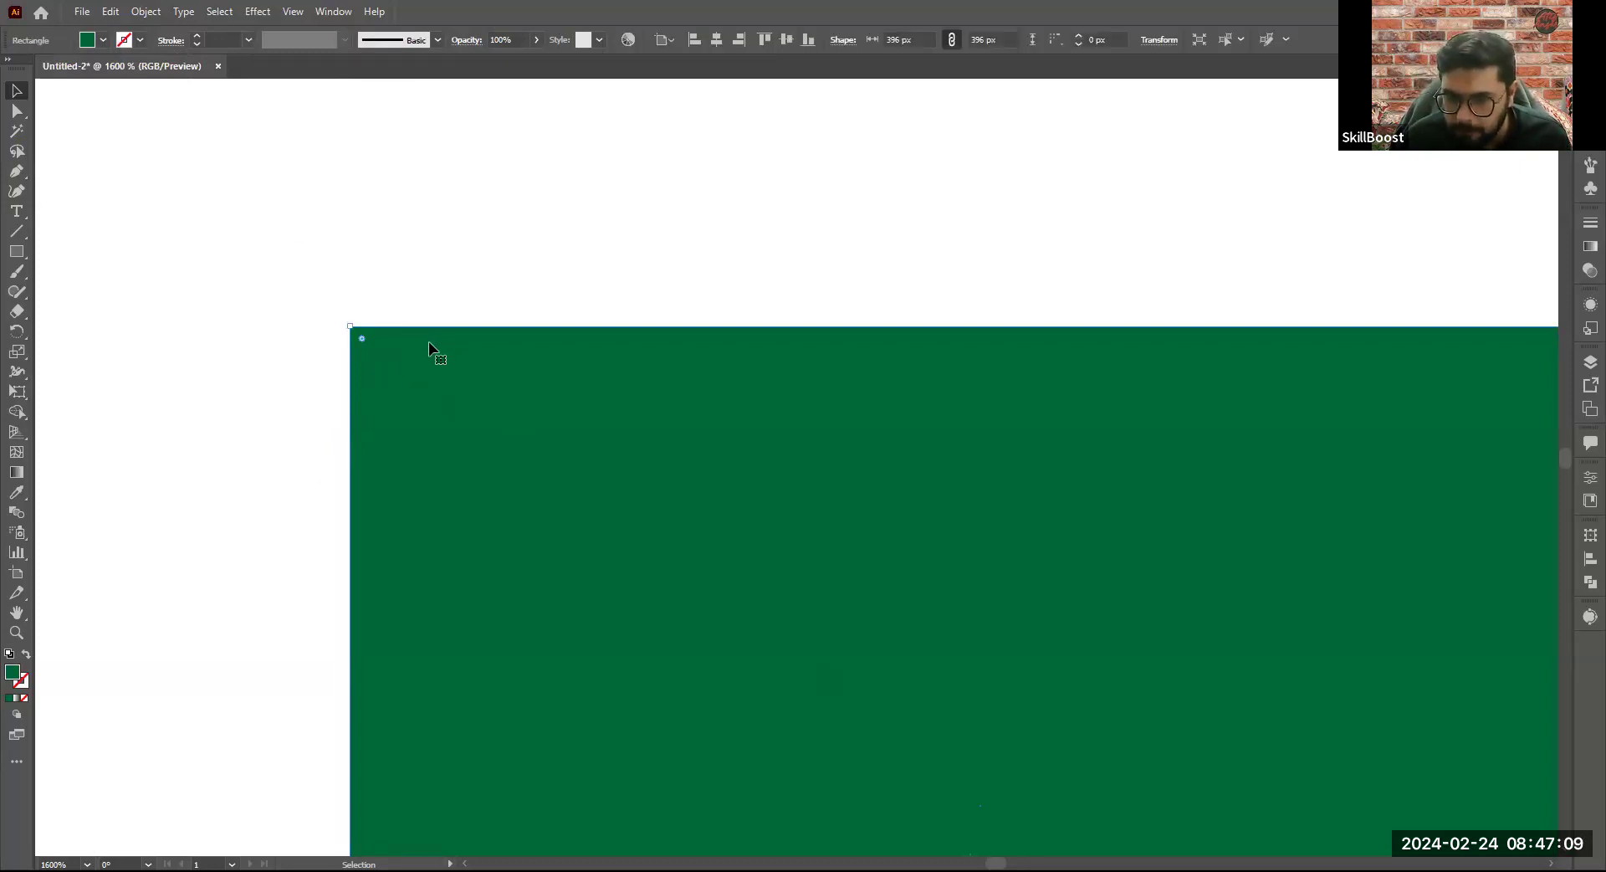
left_click(139, 39)
left_click(140, 68)
left_click(118, 79)
left_click(141, 79)
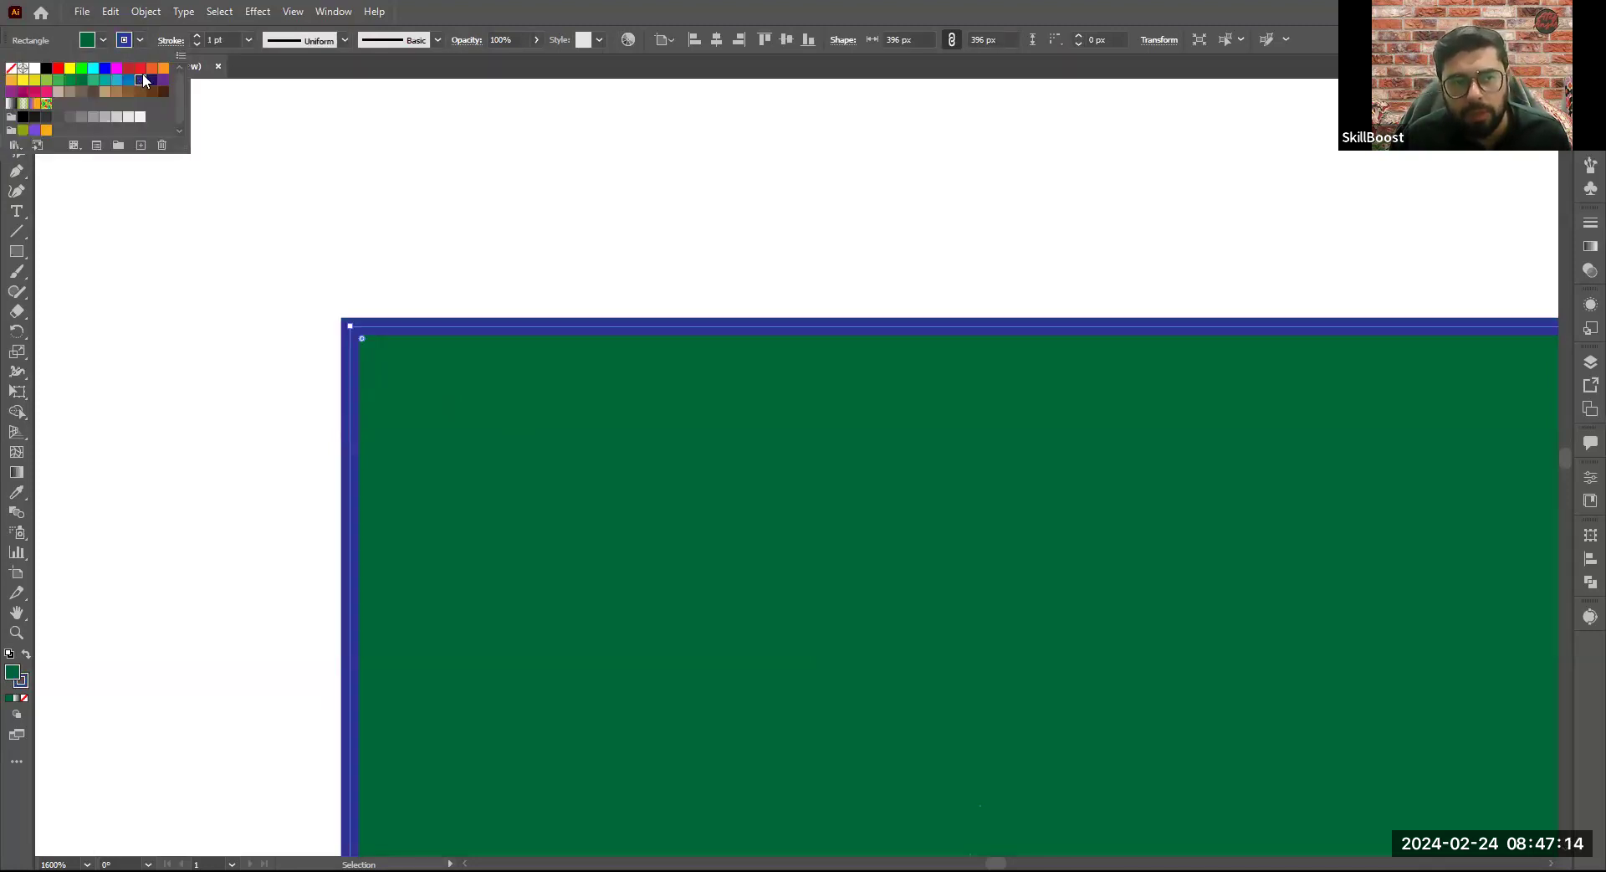
left_click(375, 291)
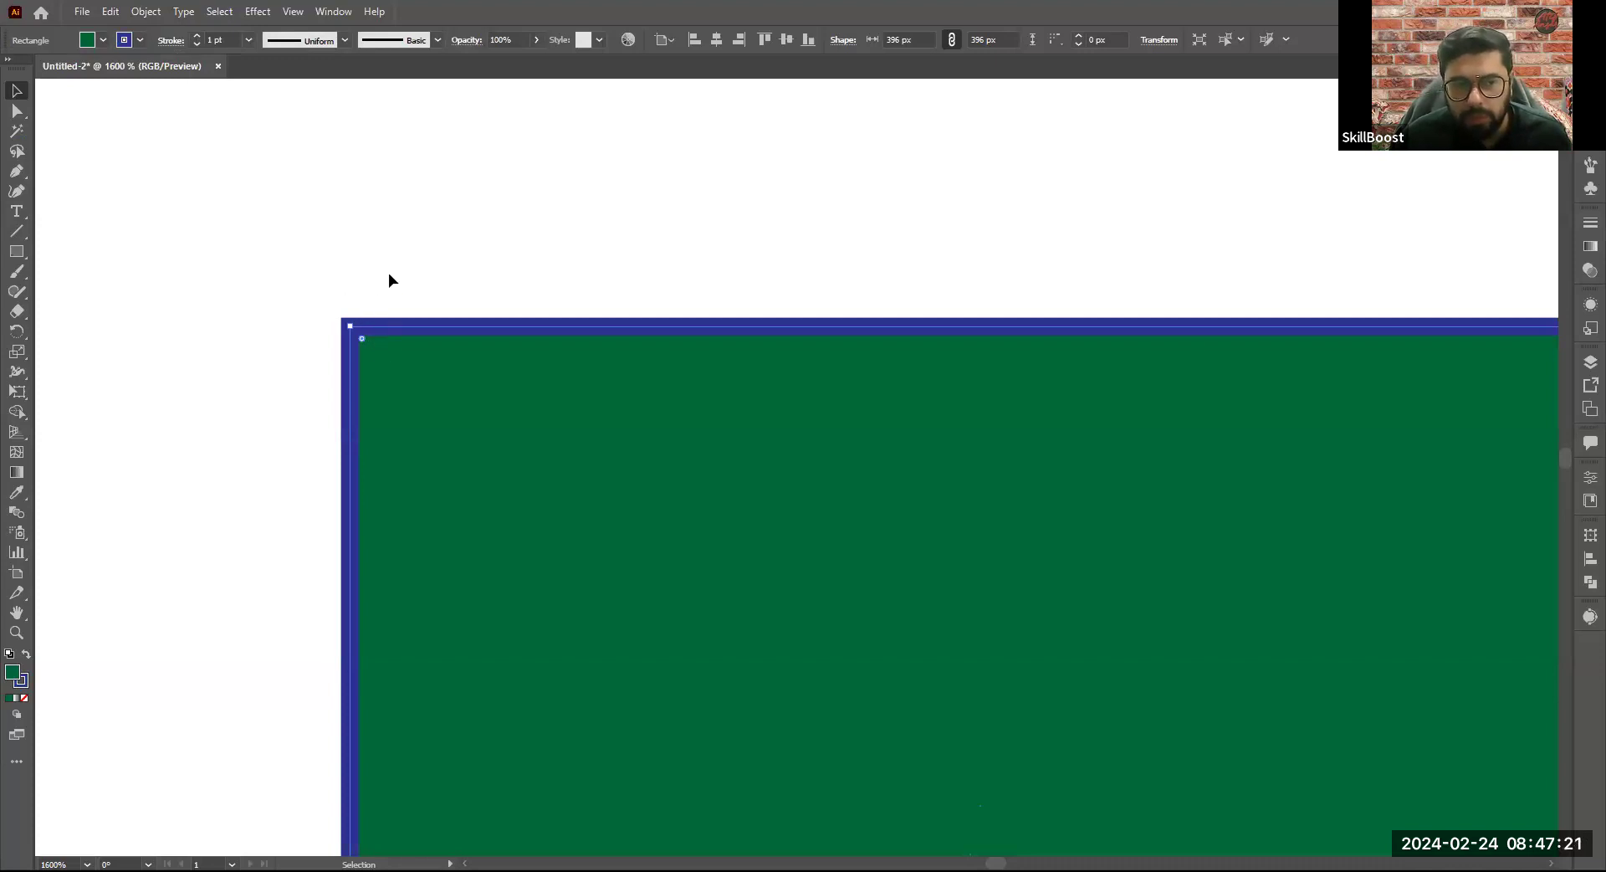
- Set the square's stroke weight to 10 pt and deselect the square
scroll(388, 273, "up", 3)
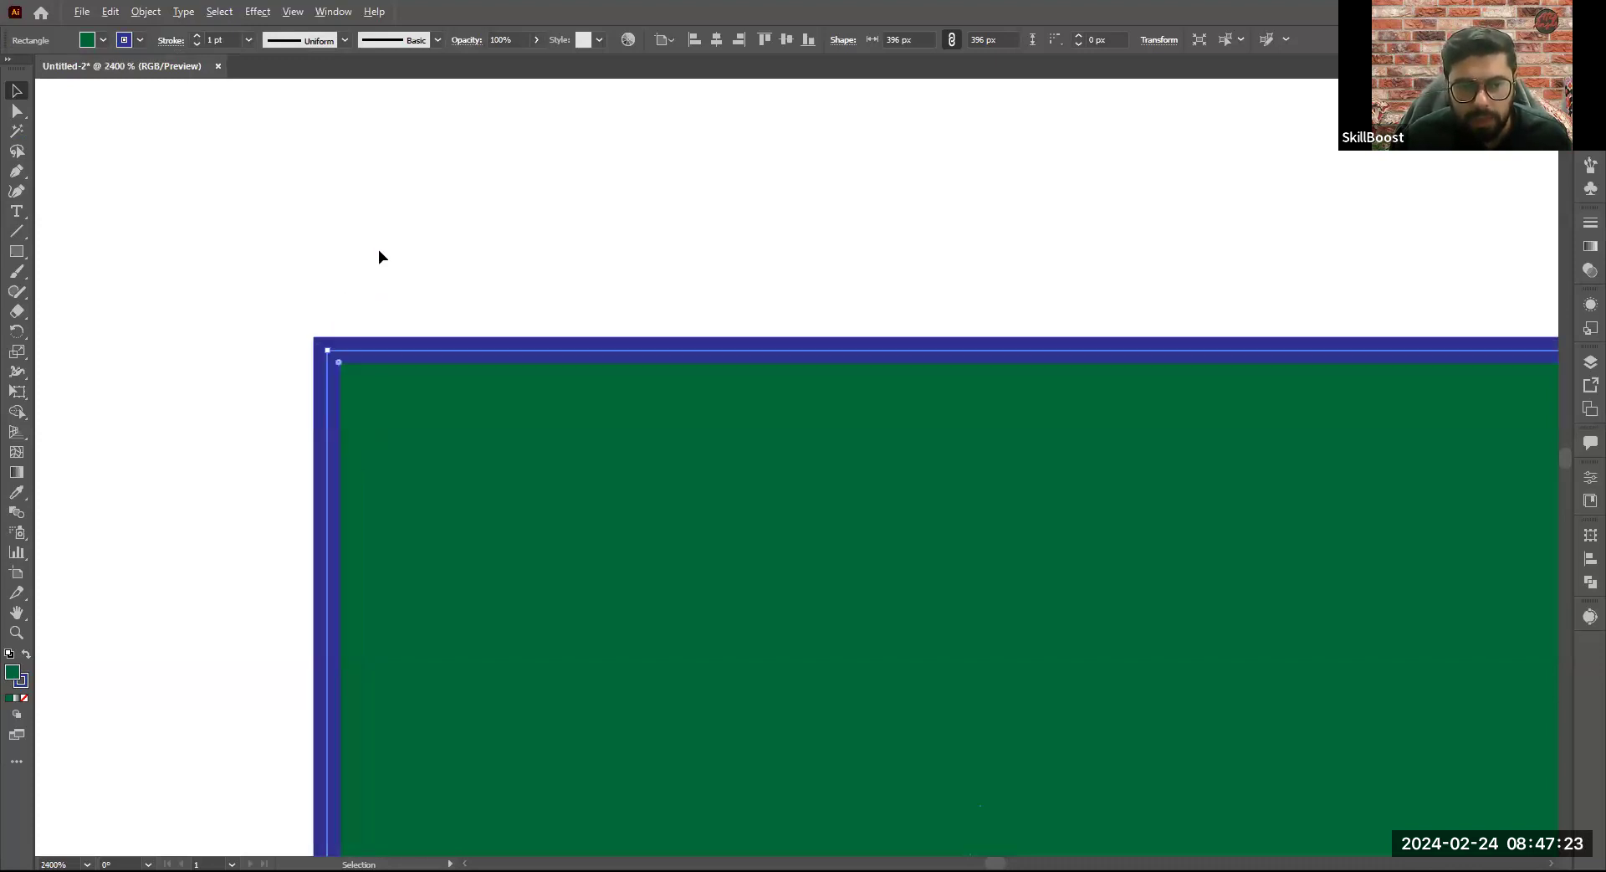
scroll(379, 250, "down", 5)
left_click(329, 277)
left_click(427, 322)
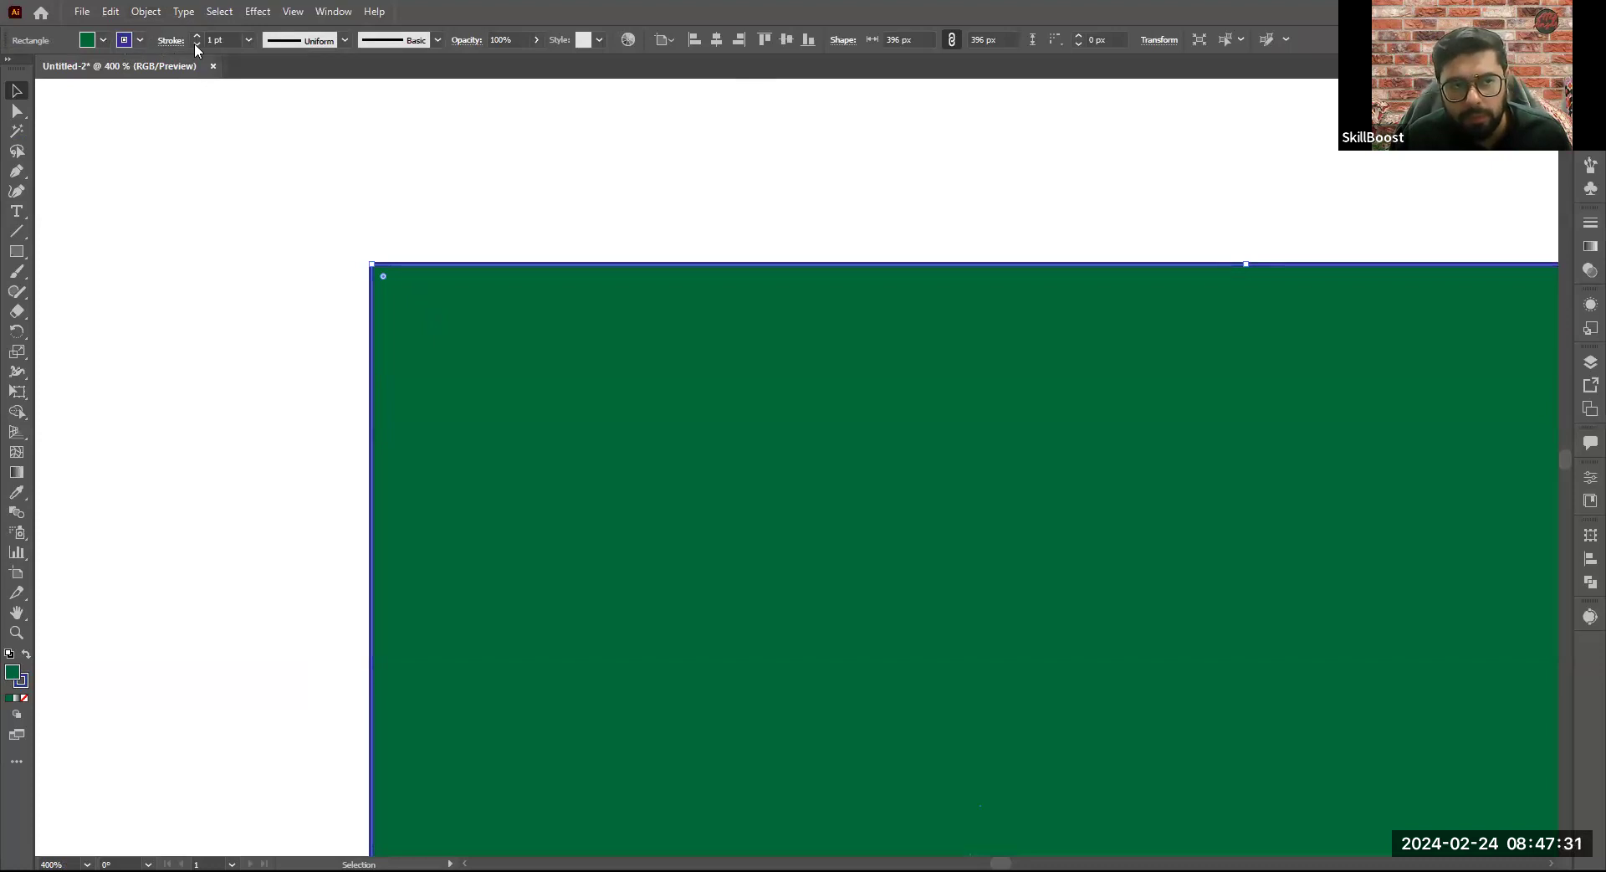
left_click(224, 40)
left_click_drag(224, 40, 183, 39)
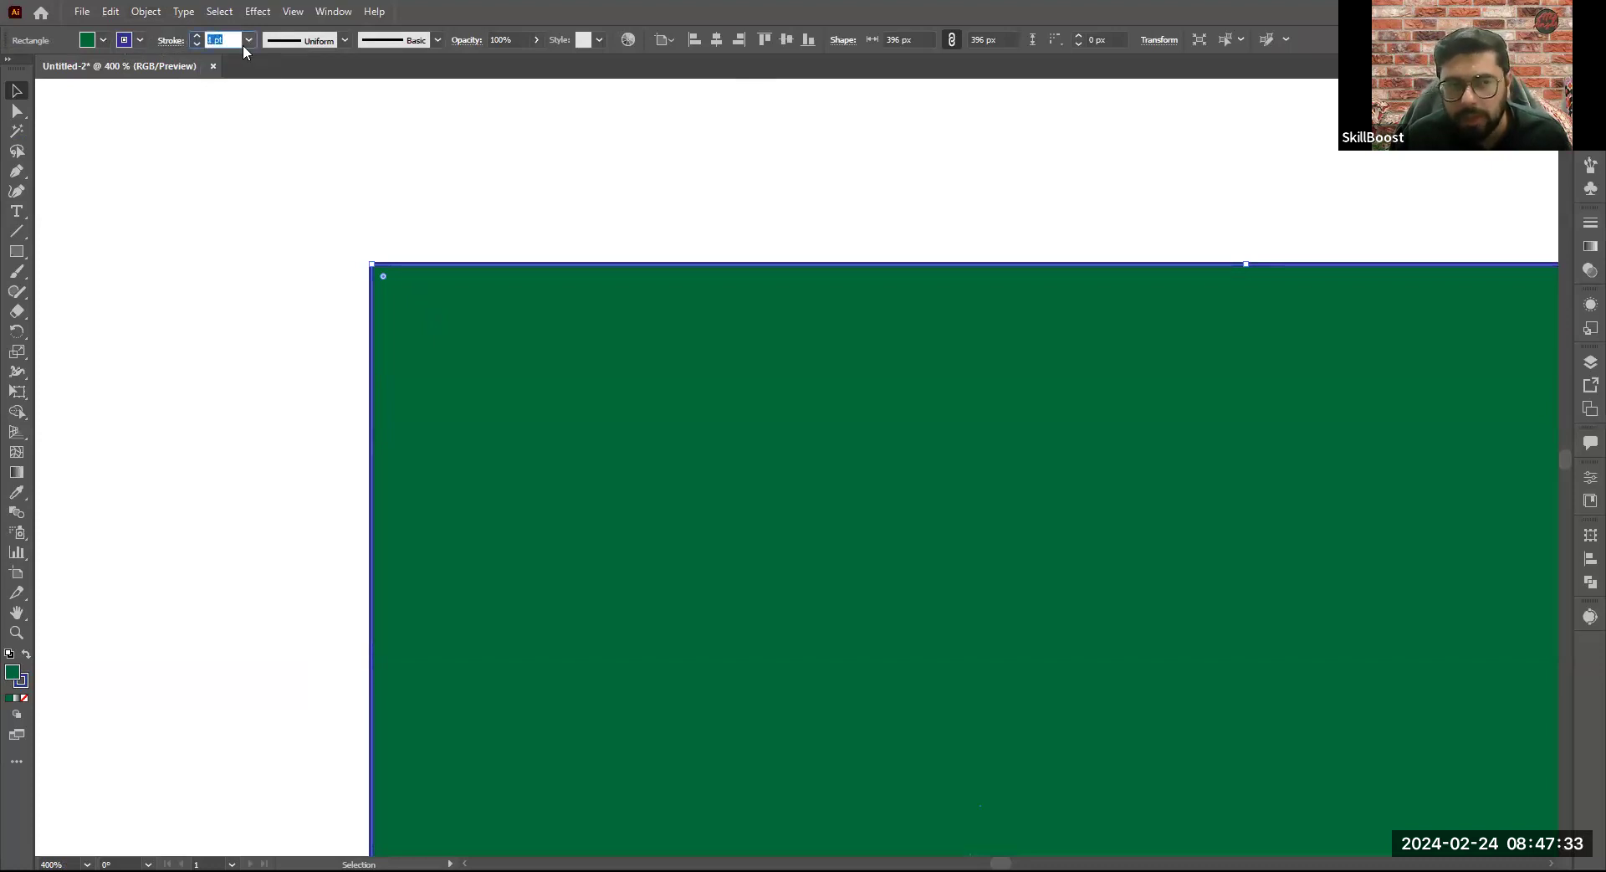
left_click(229, 41)
left_click_drag(229, 42, 189, 41)
type("10")
key("Return")
left_click(321, 313)
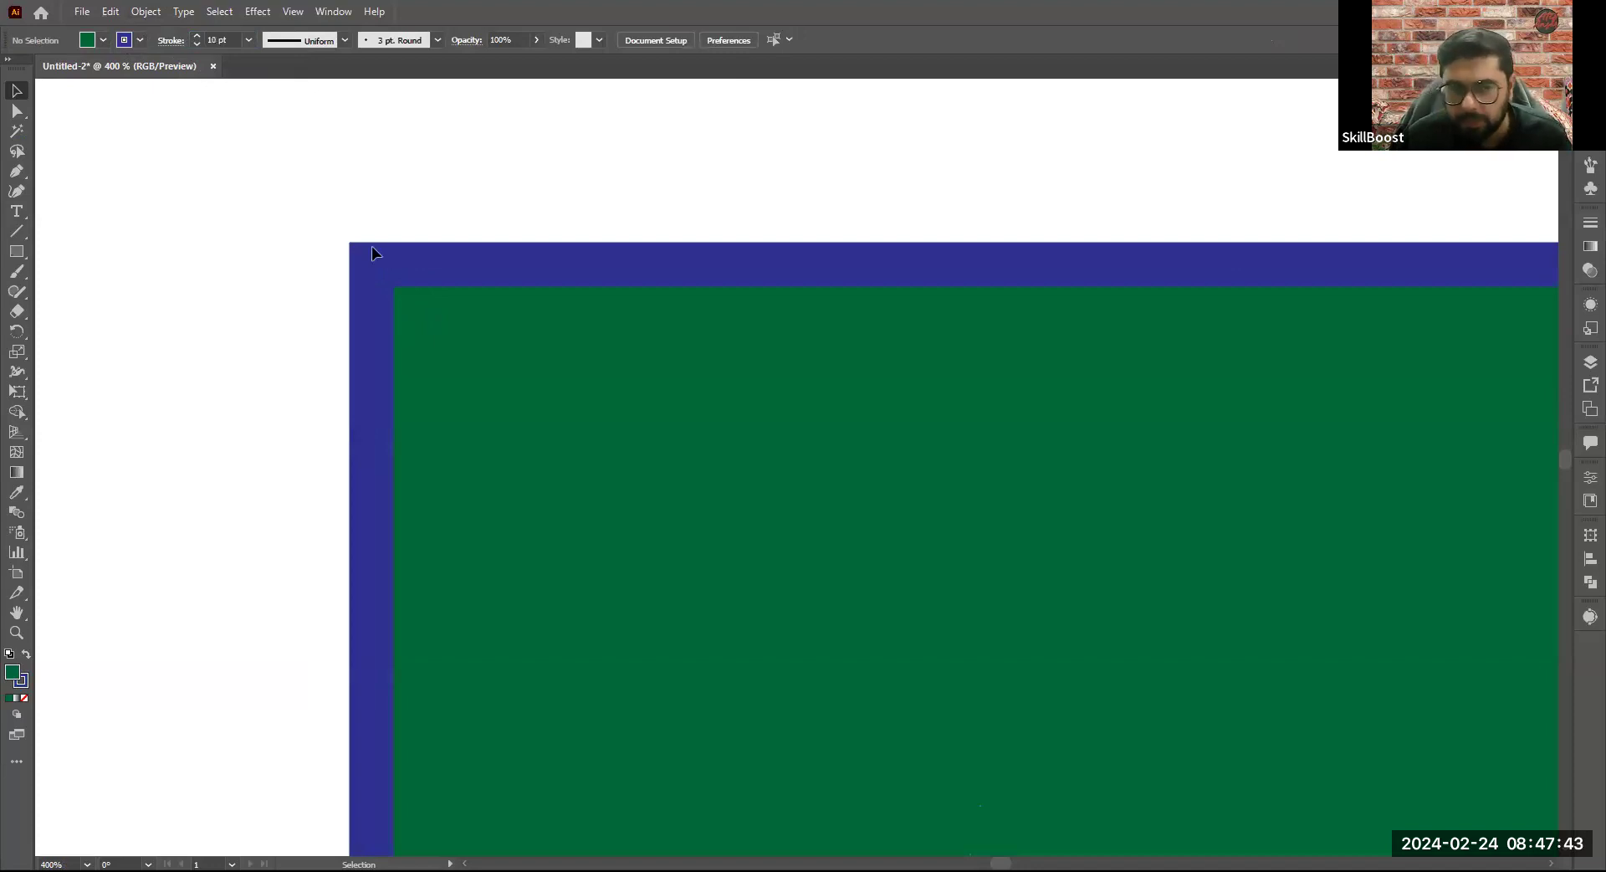
- Select the square again, increase its stroke weight to 20 pt and deselect it
scroll(371, 247, "down", 4)
left_click(651, 362)
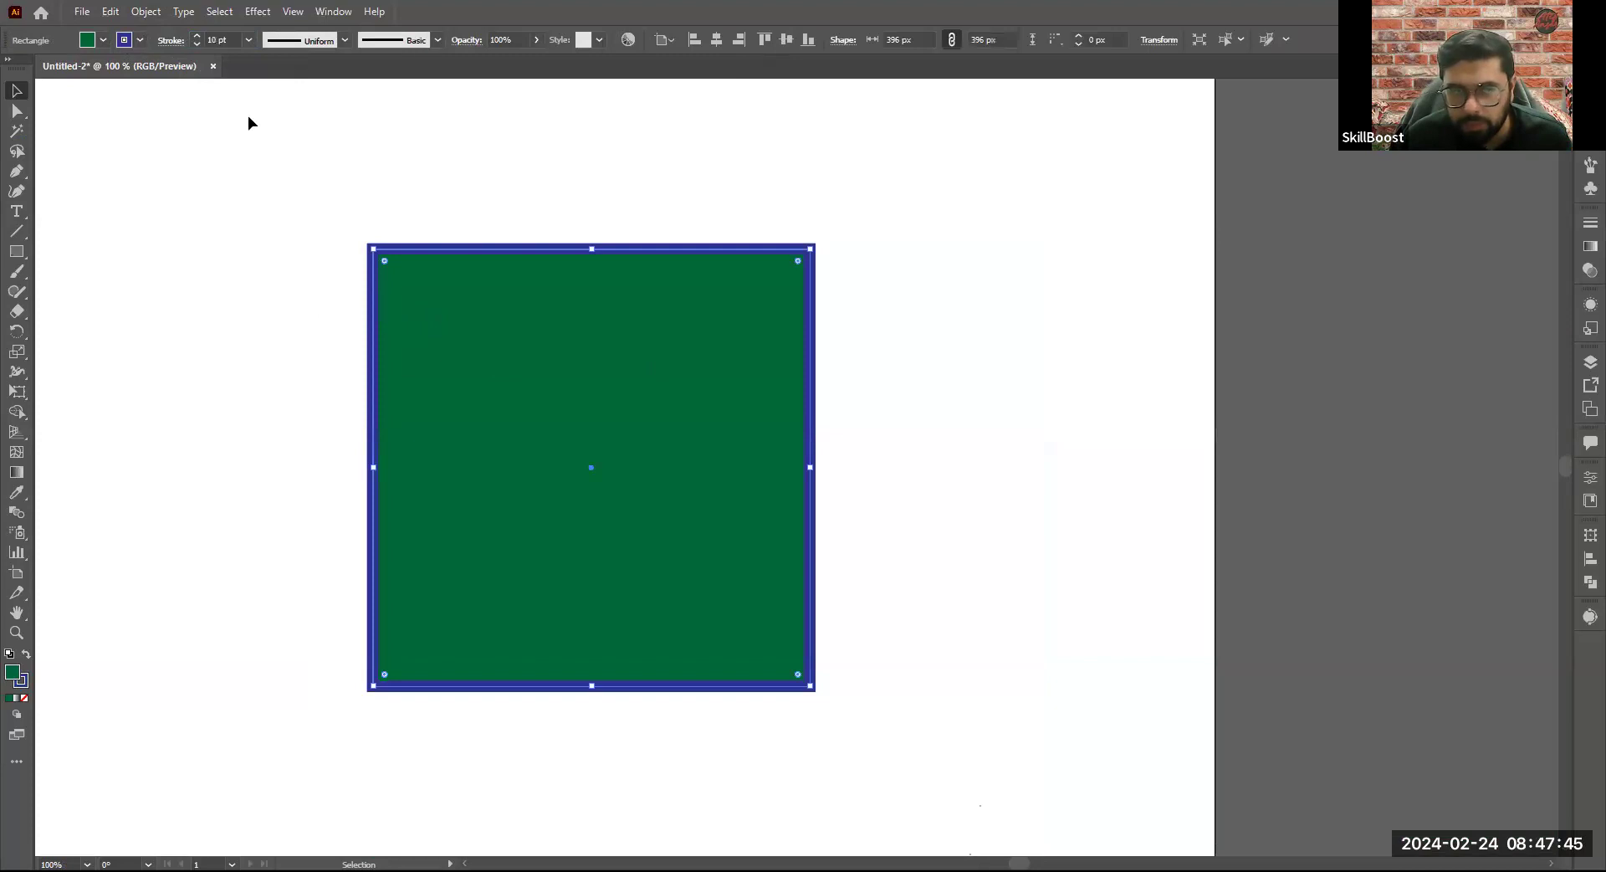
left_click(211, 40)
type("20")
key("Return")
key("ctrl+shift+a")
- Set the square's stroke color to None, keeping the green fill, and deselect the square
left_click(431, 368)
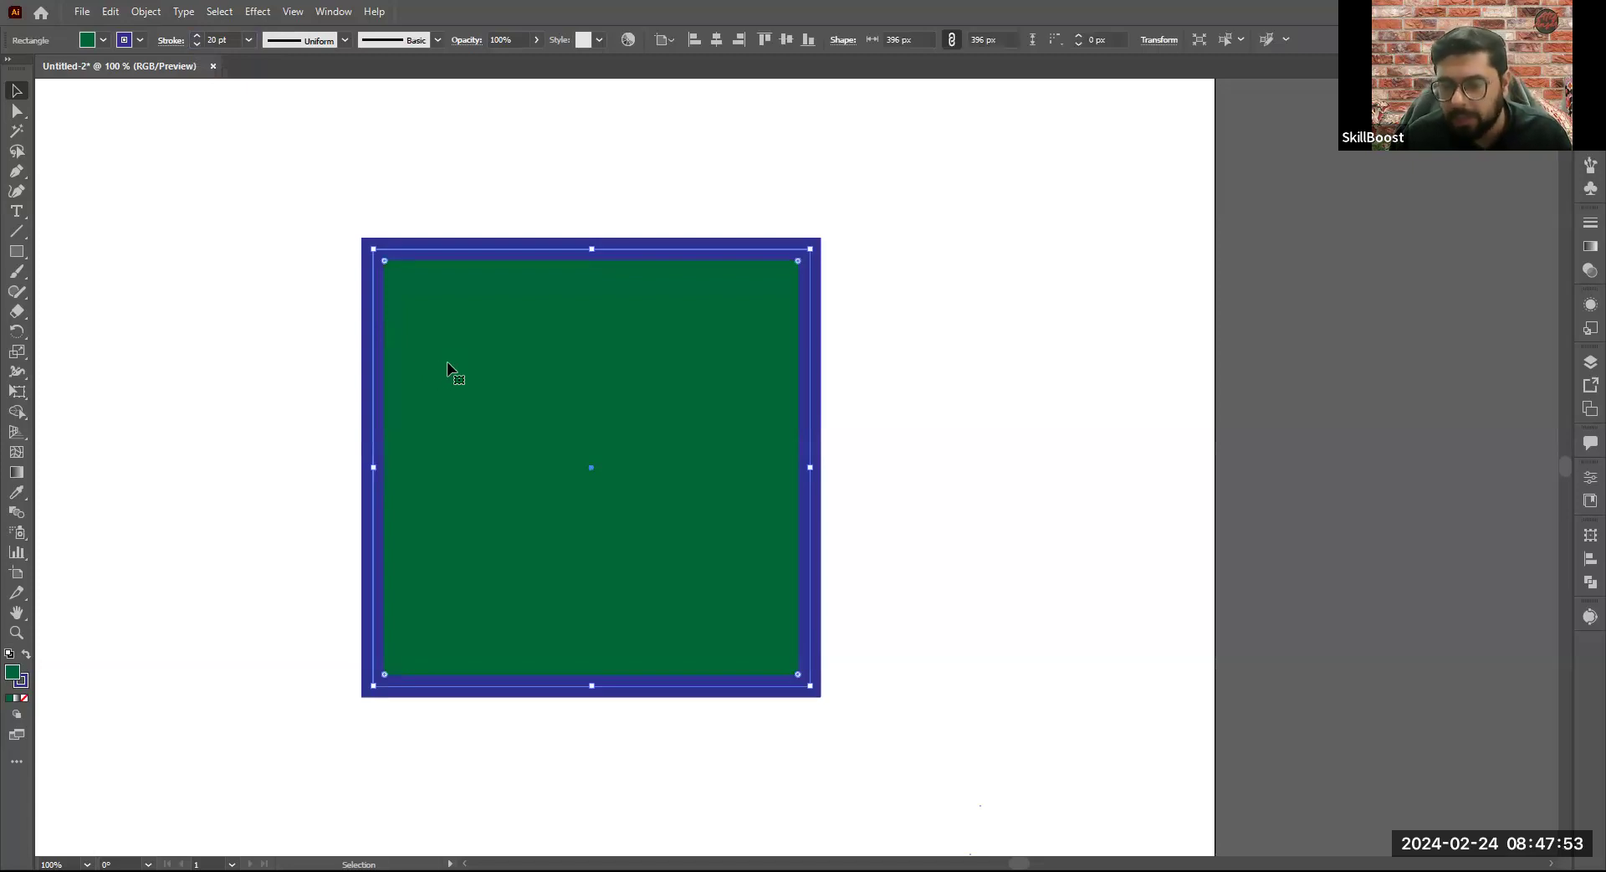
left_click(138, 41)
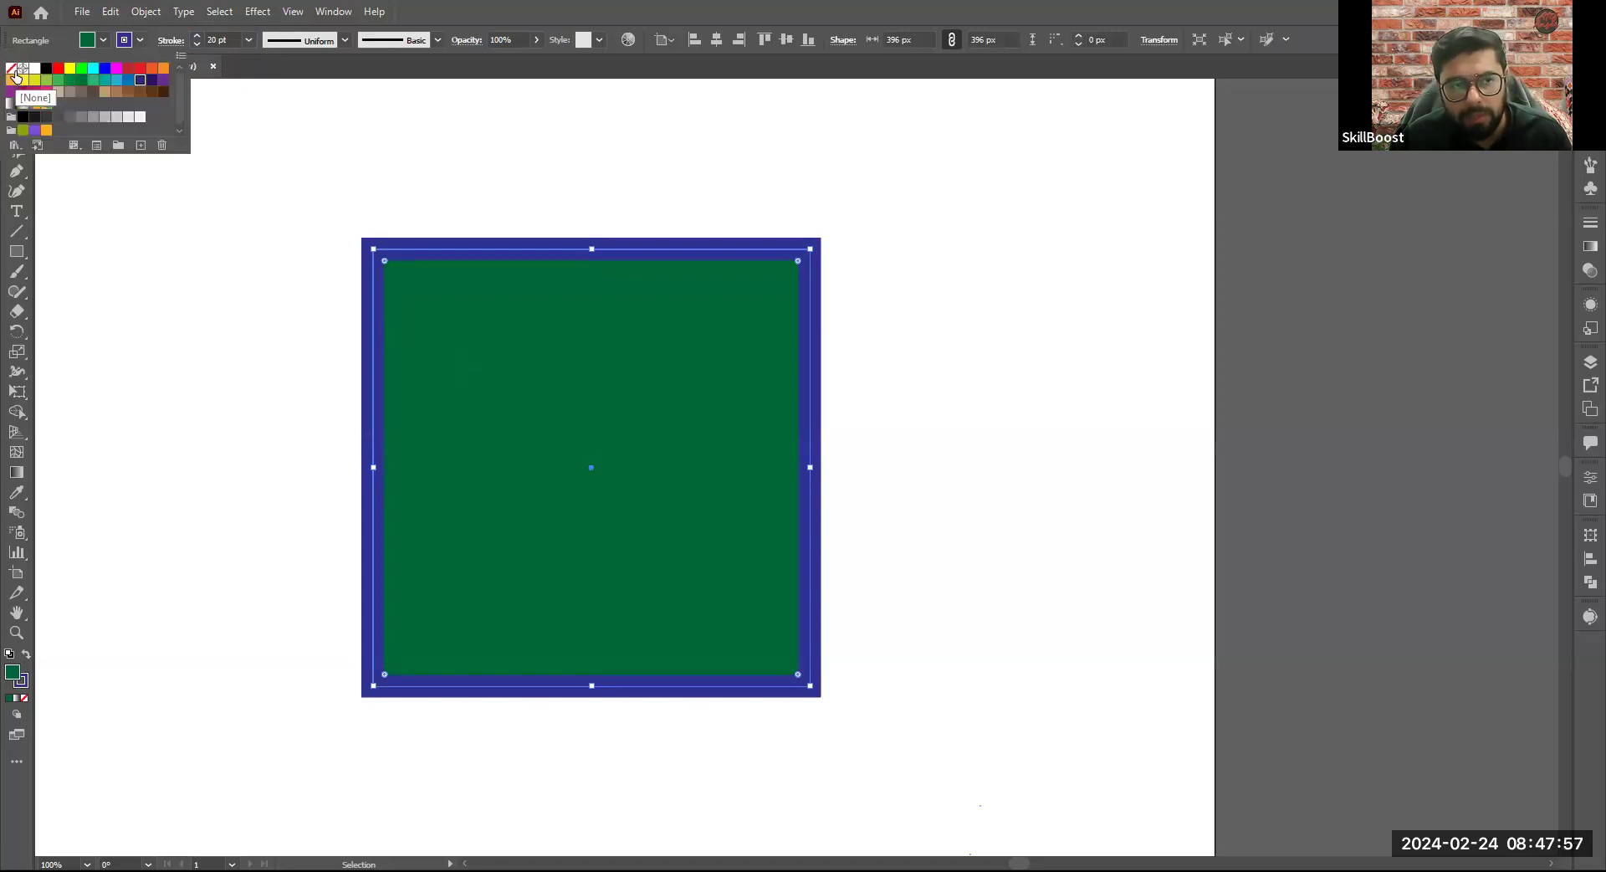
left_click(11, 69)
left_click(253, 349)
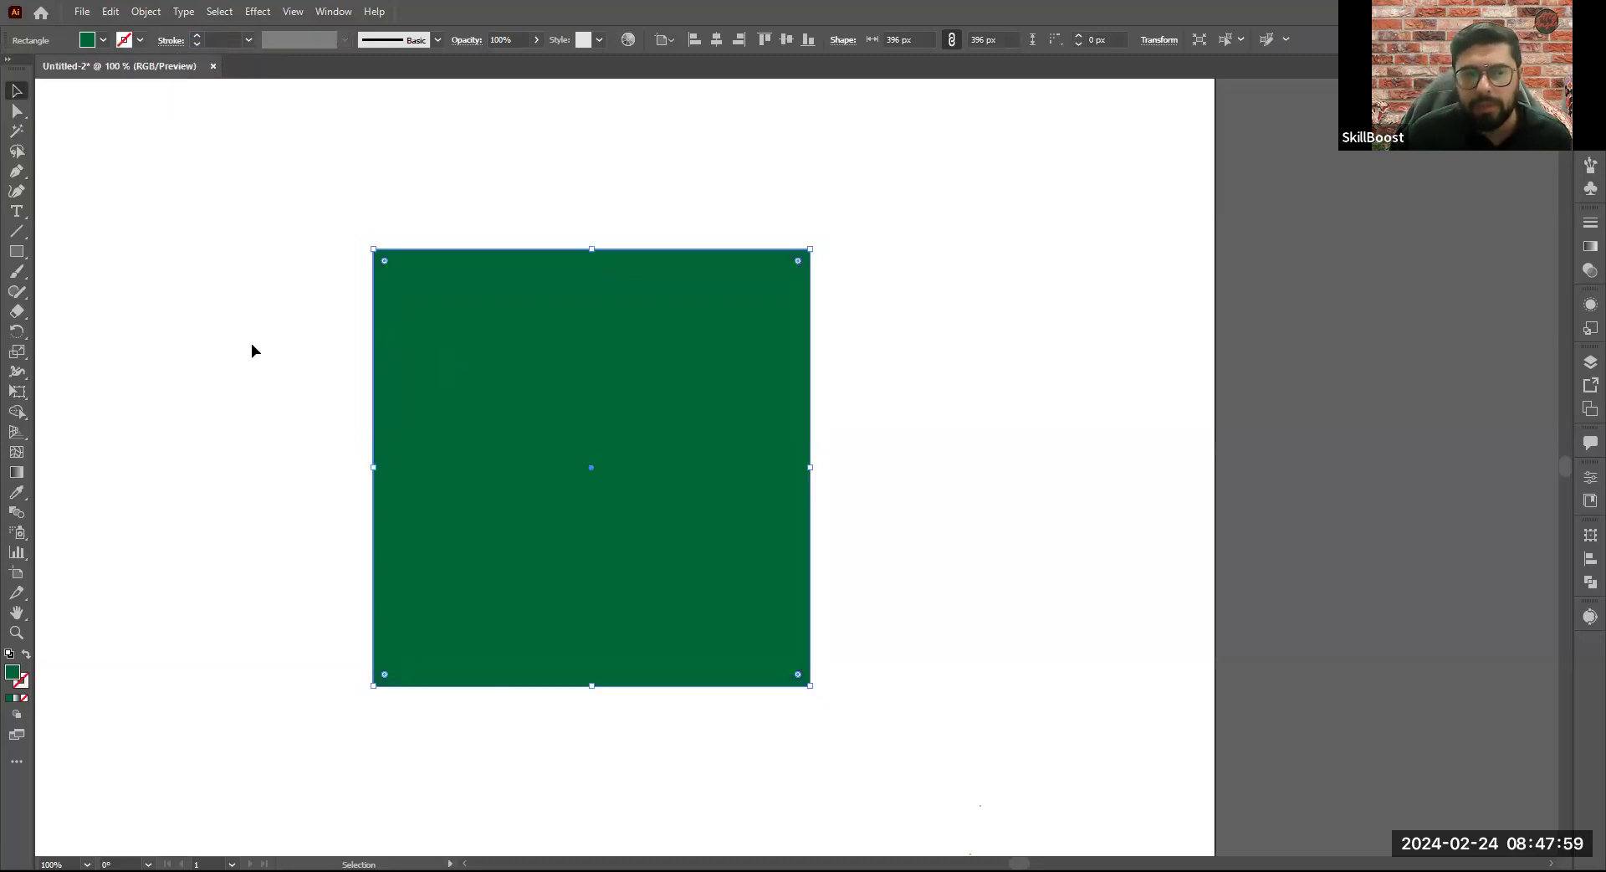
left_click(253, 350)
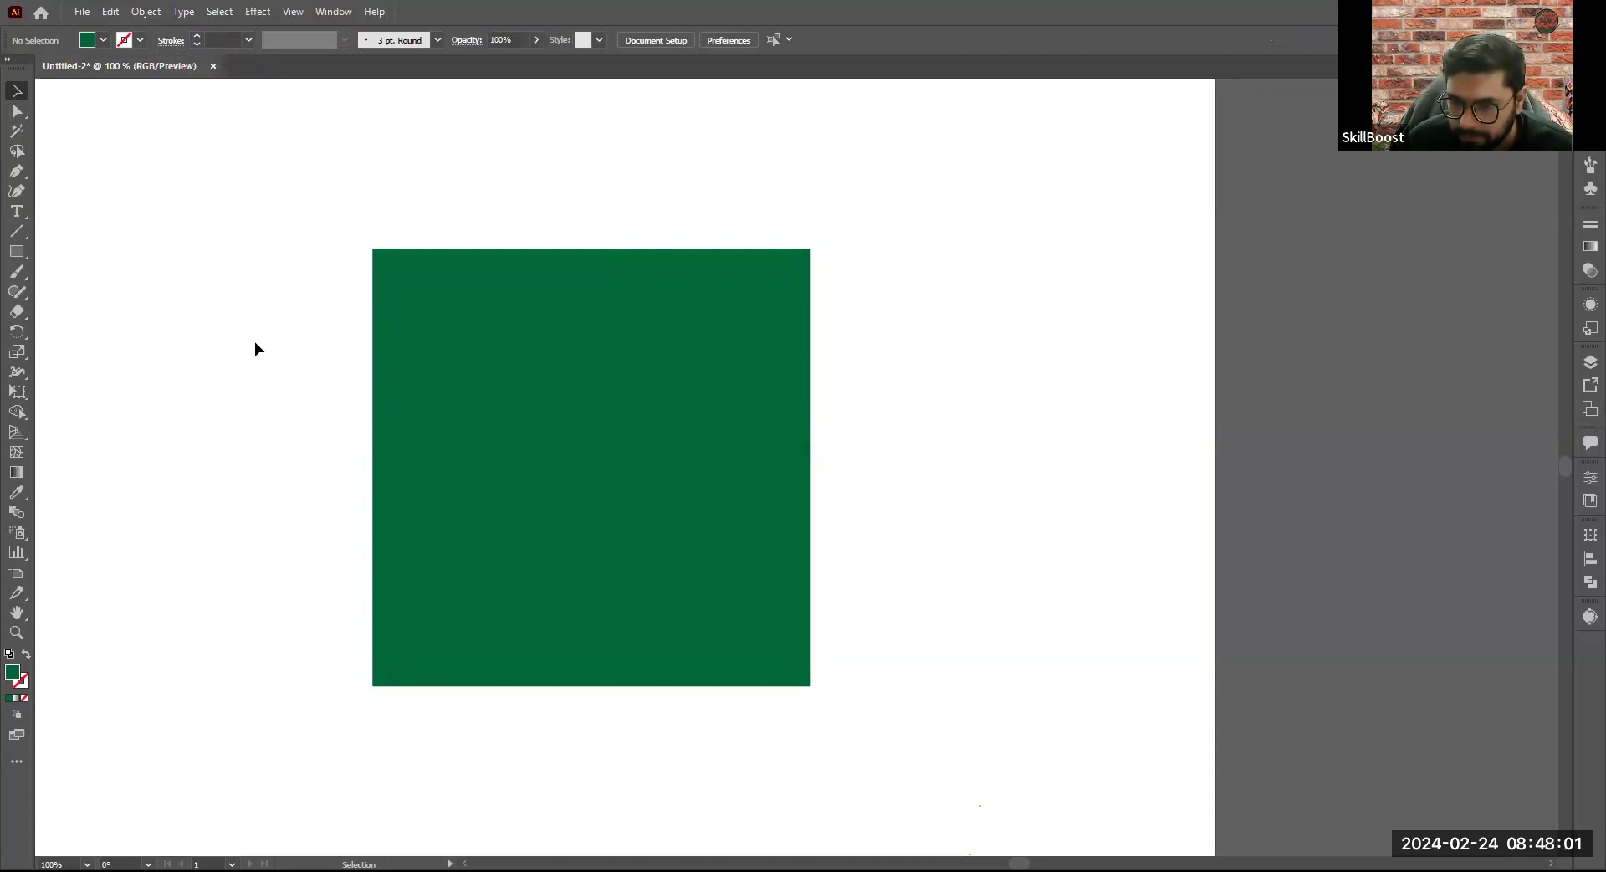
- Undo the removal of the square's stroke and deselect the square
left_click(468, 361)
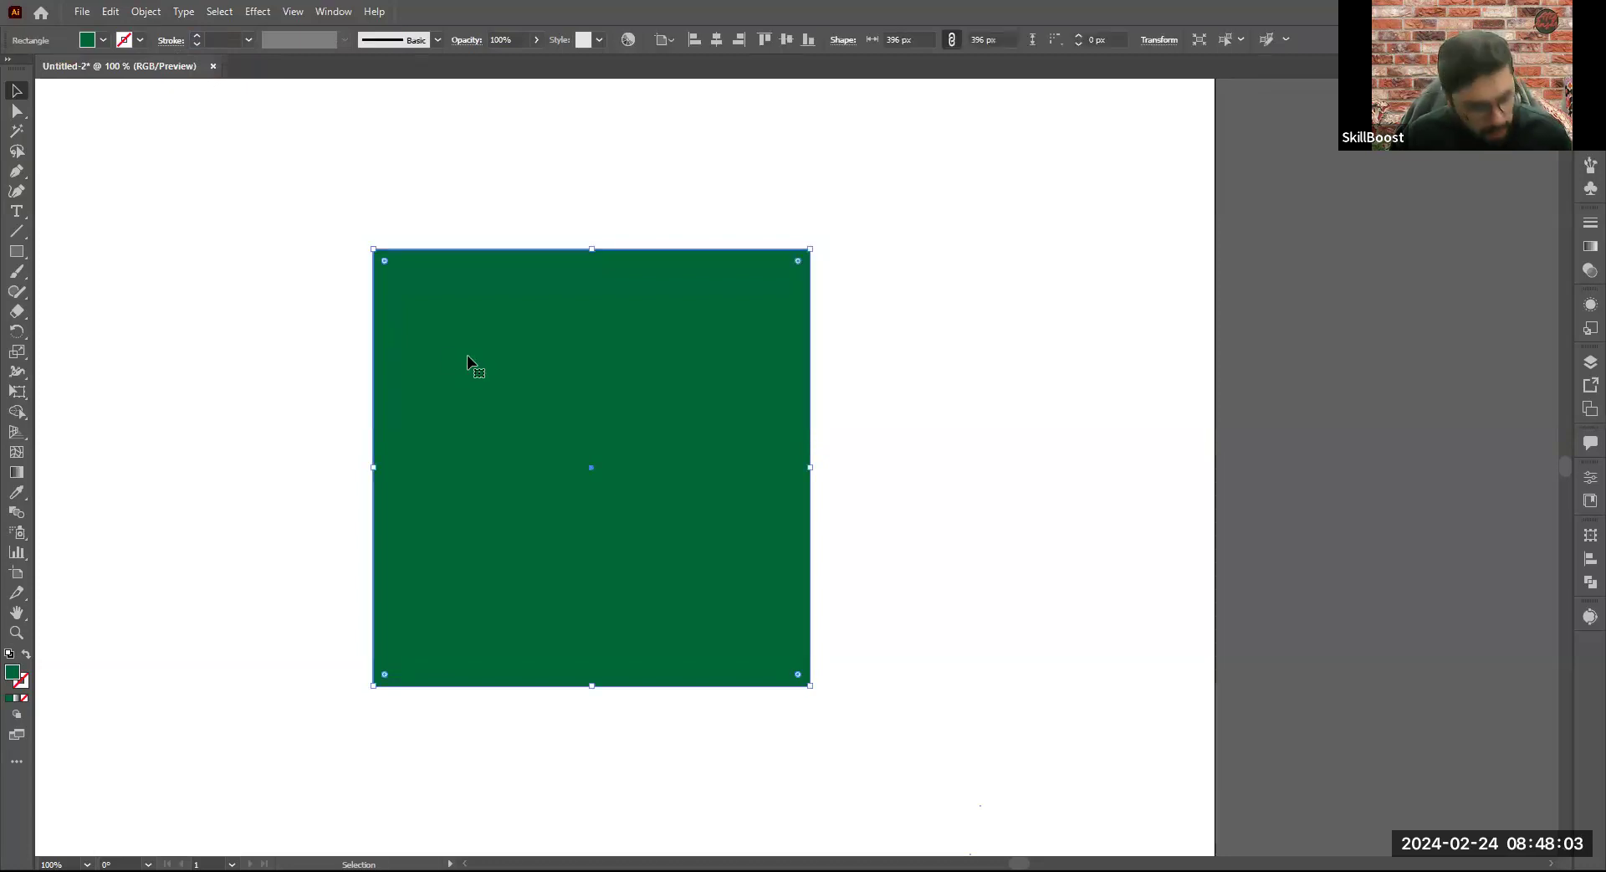
key("ctrl+z")
left_click(273, 361)
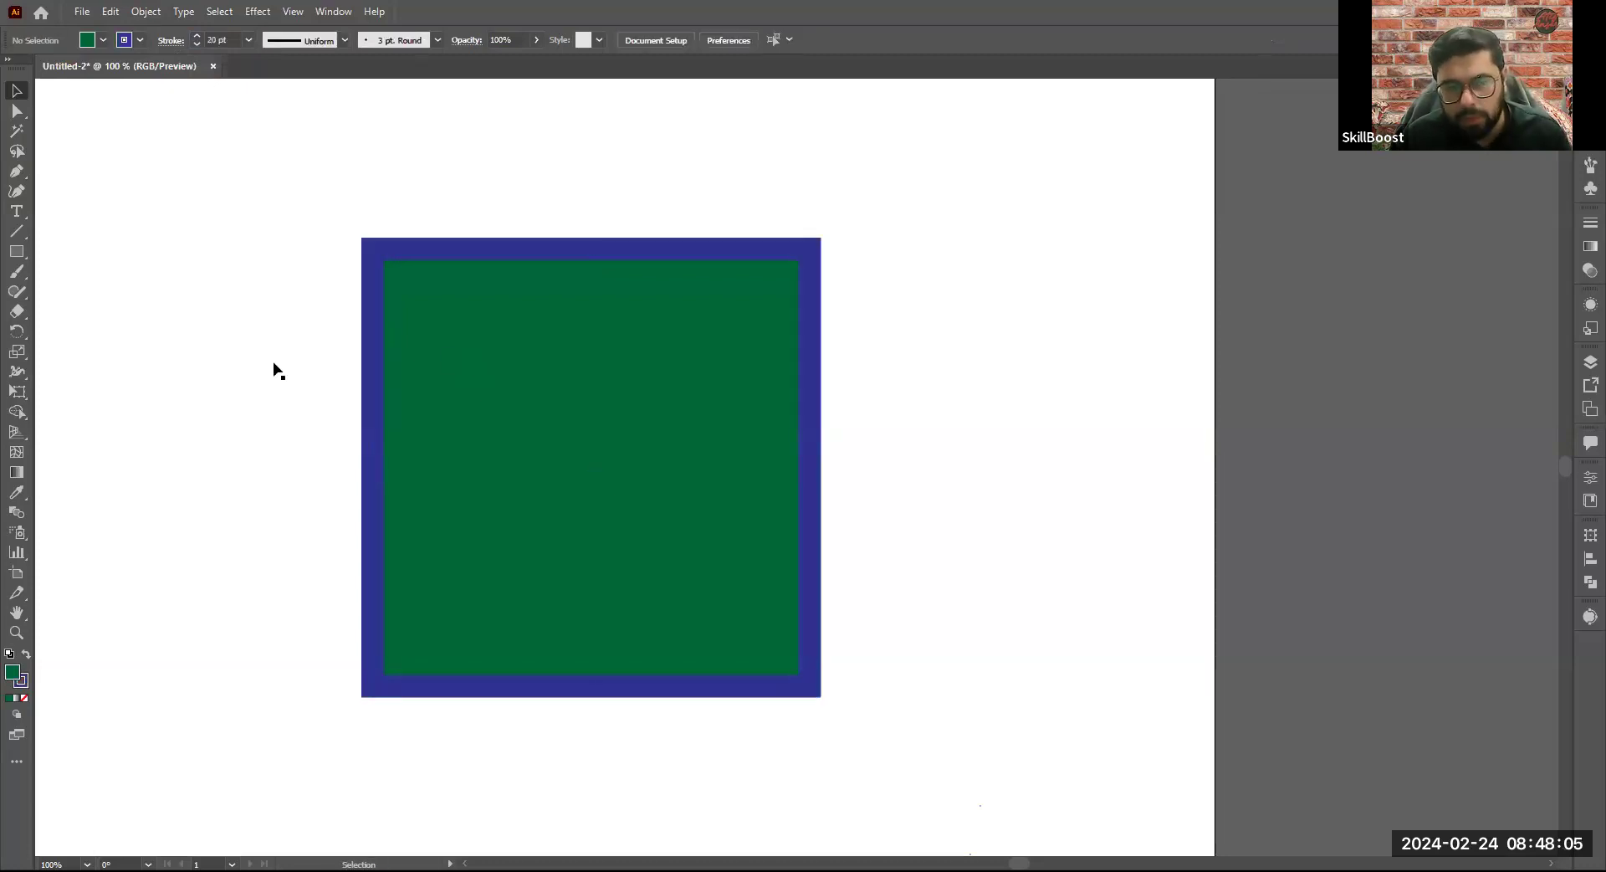
- Set the square's fill color to None, keeping the dark blue stroke, and deselect it
left_click(482, 361)
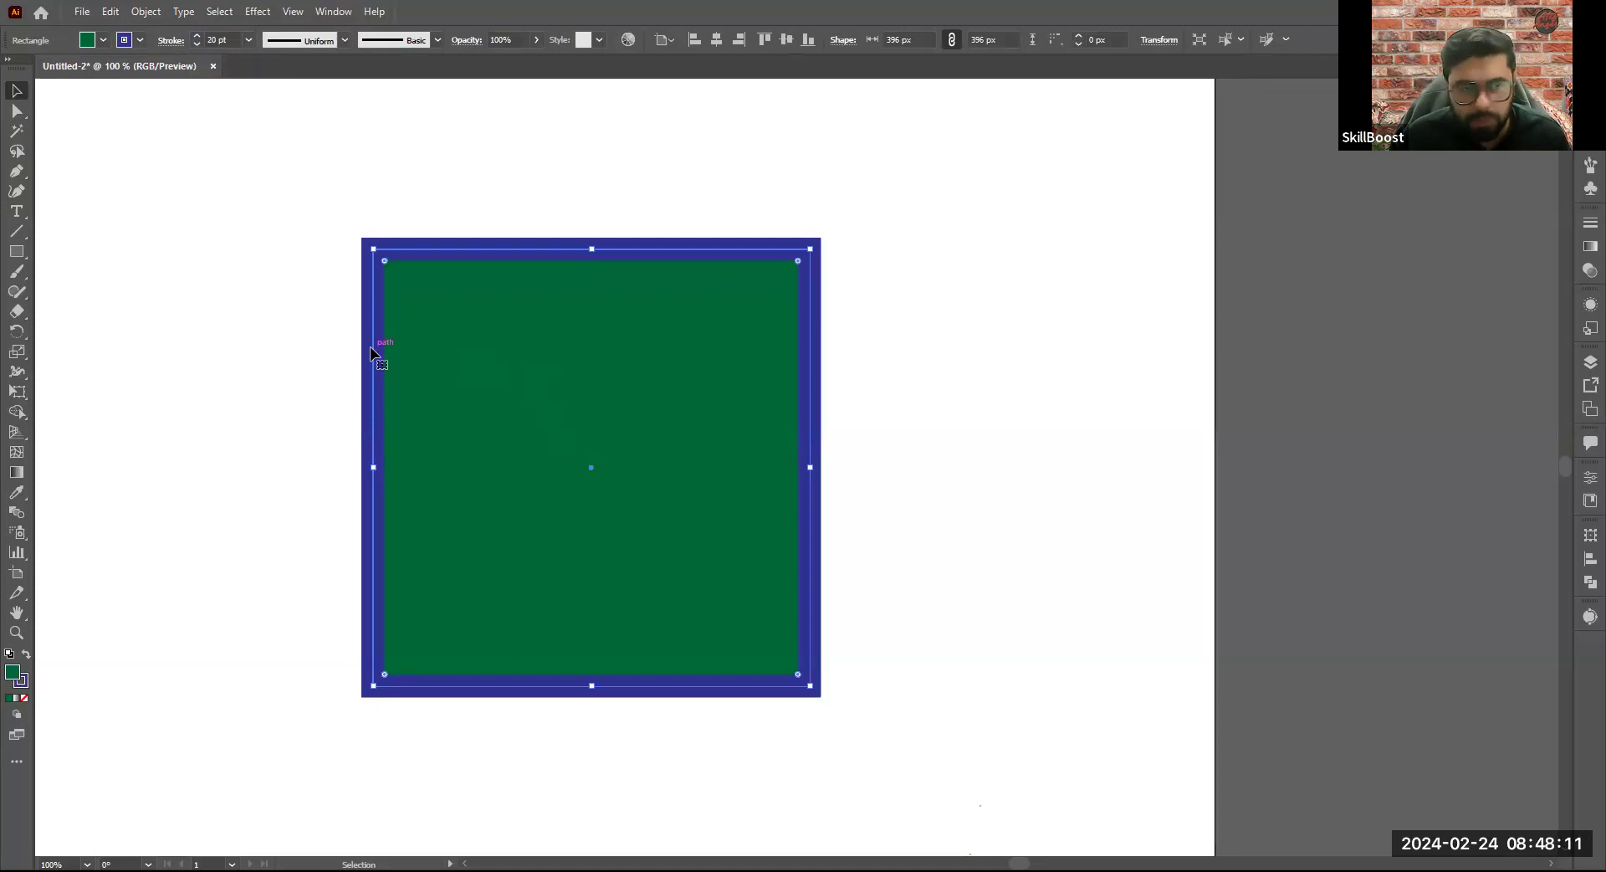
left_click(9, 76)
left_click(666, 471)
left_click(666, 470)
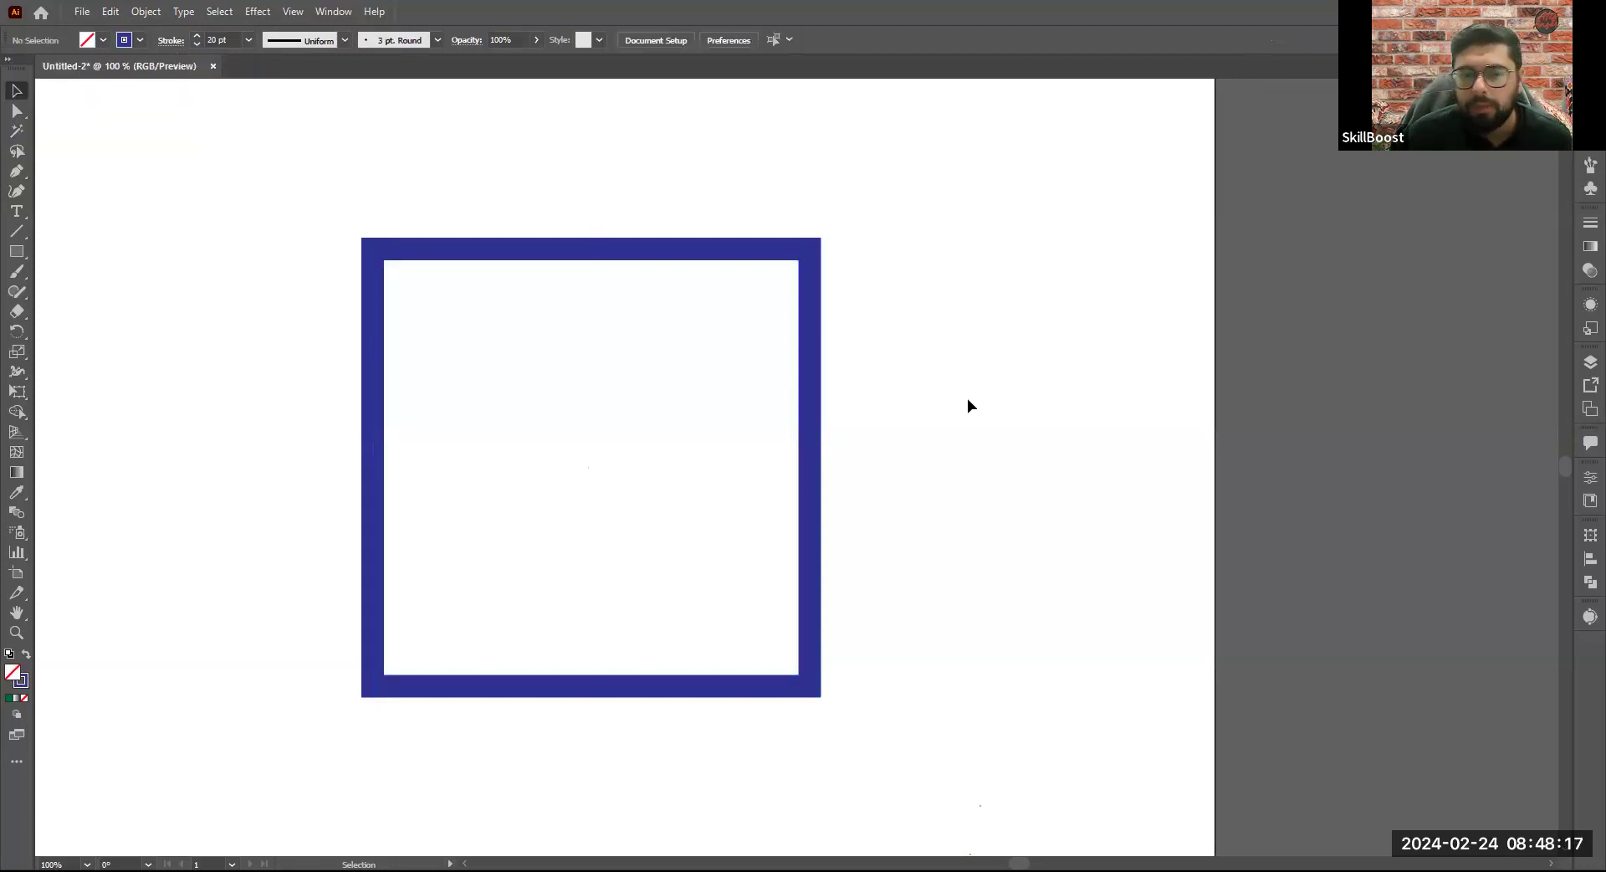
- Move the unfilled square a short distance to the left on the artboard by its stroke and deselect it
scroll(971, 400, "down", 2)
left_click_drag(710, 325, 653, 321)
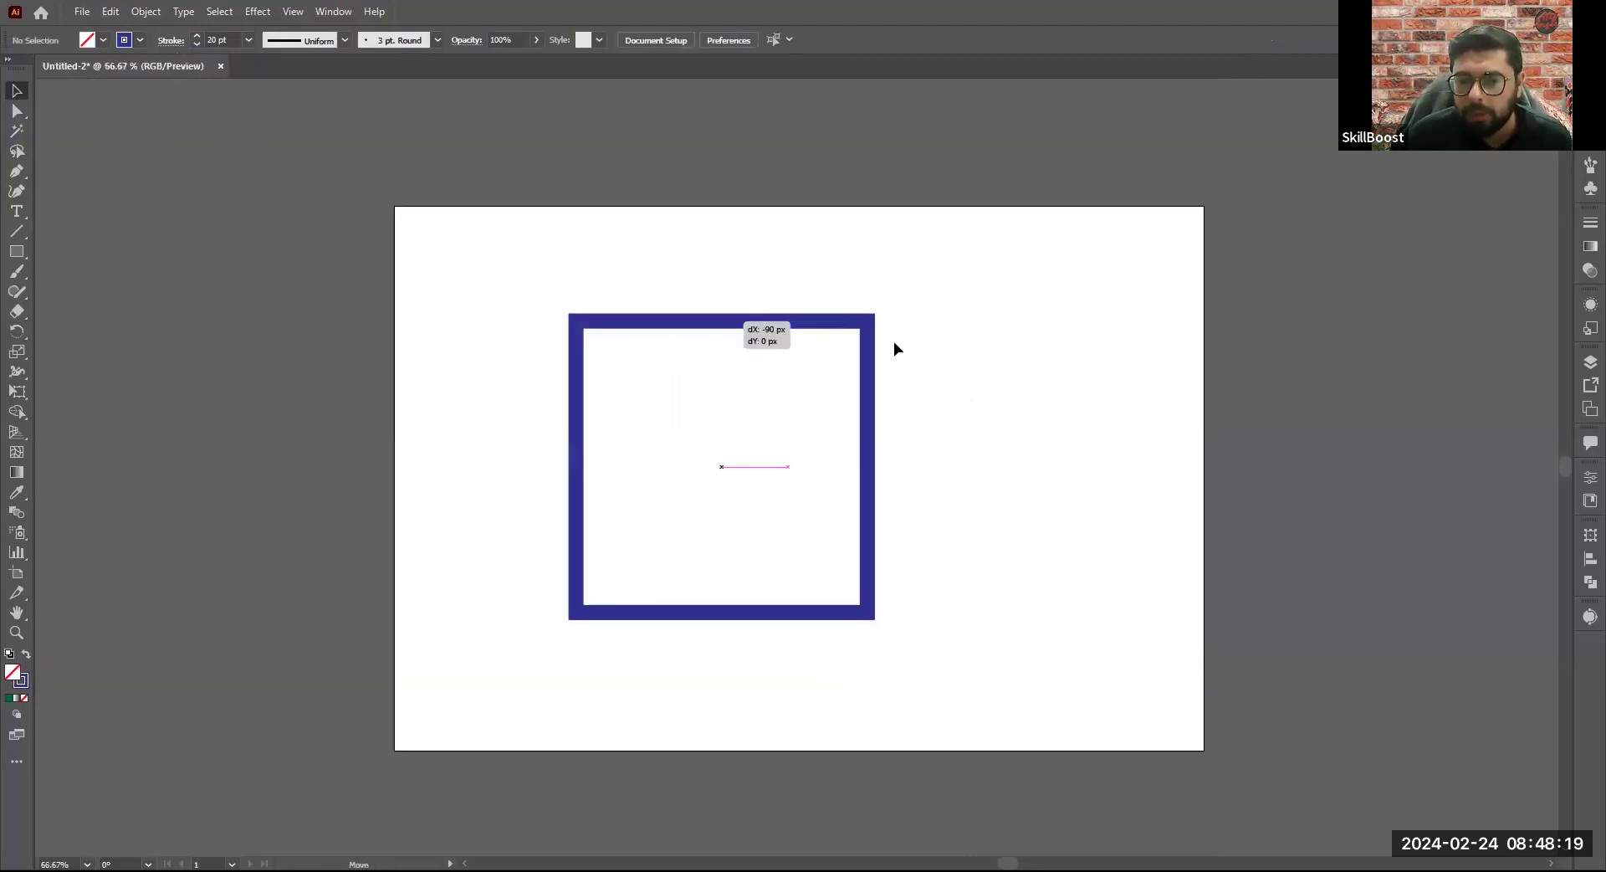
left_click(992, 363)
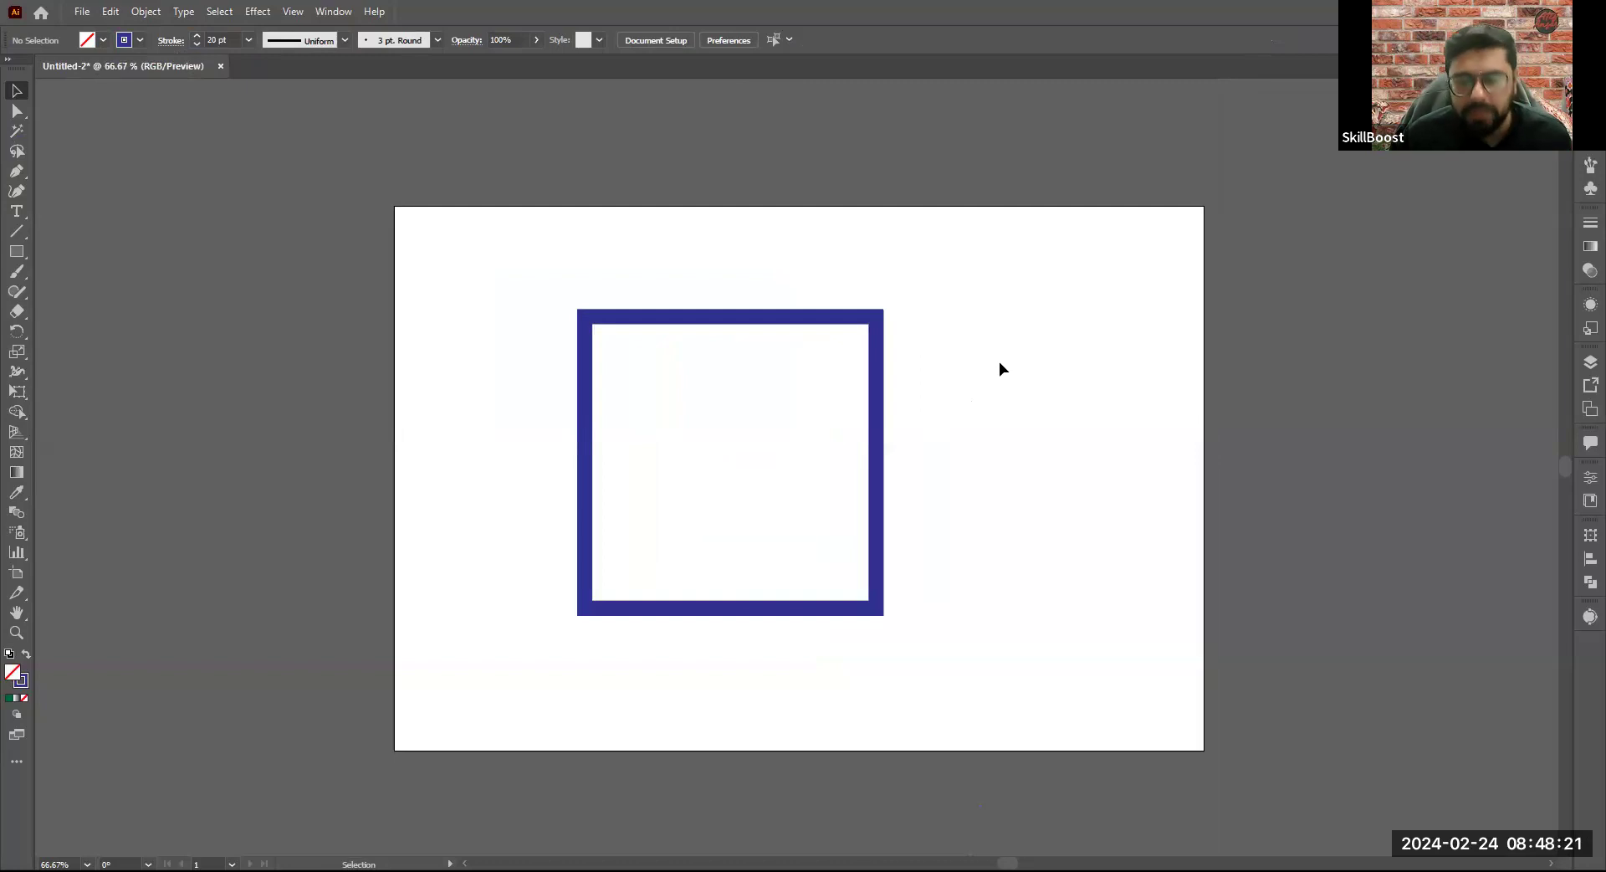
- Undo the square's move and the removal of its fill
key("ctrl+z")
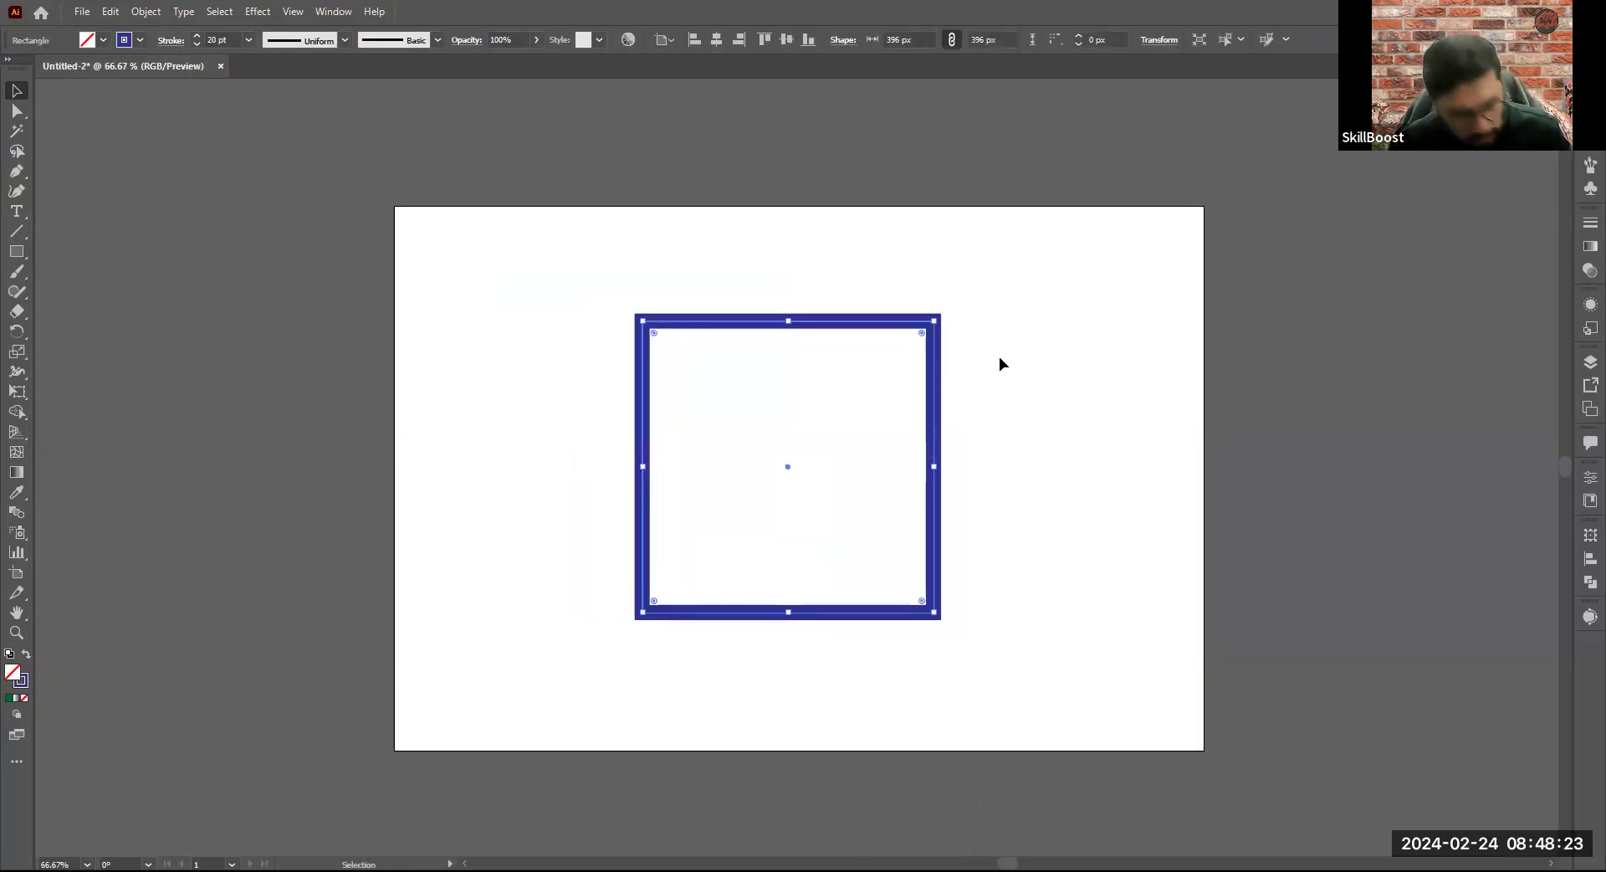
key("ctrl+z")
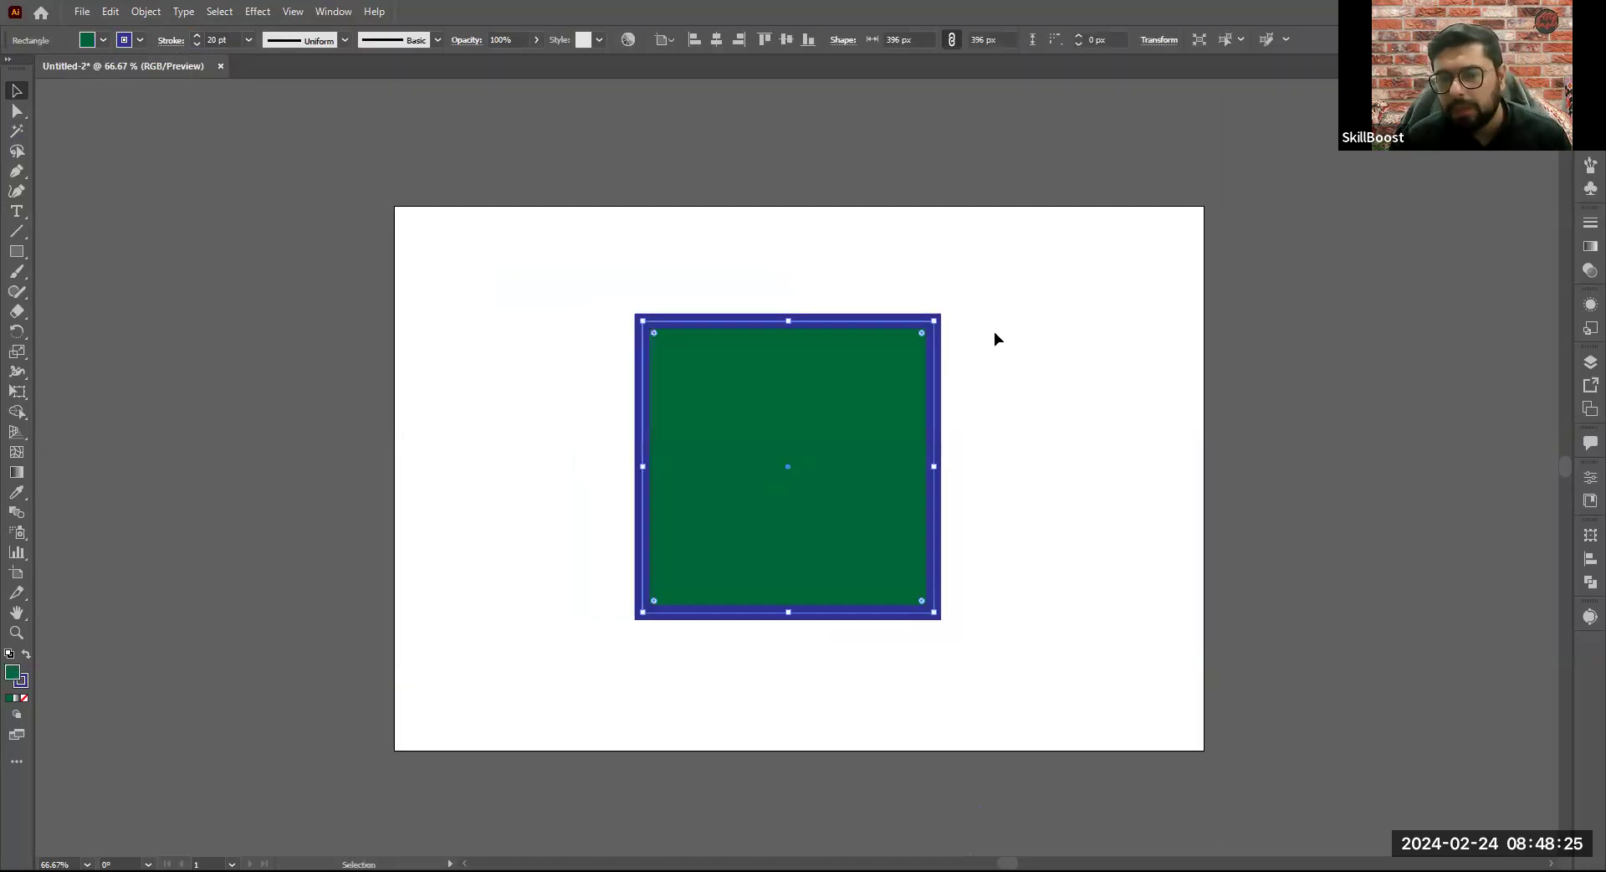
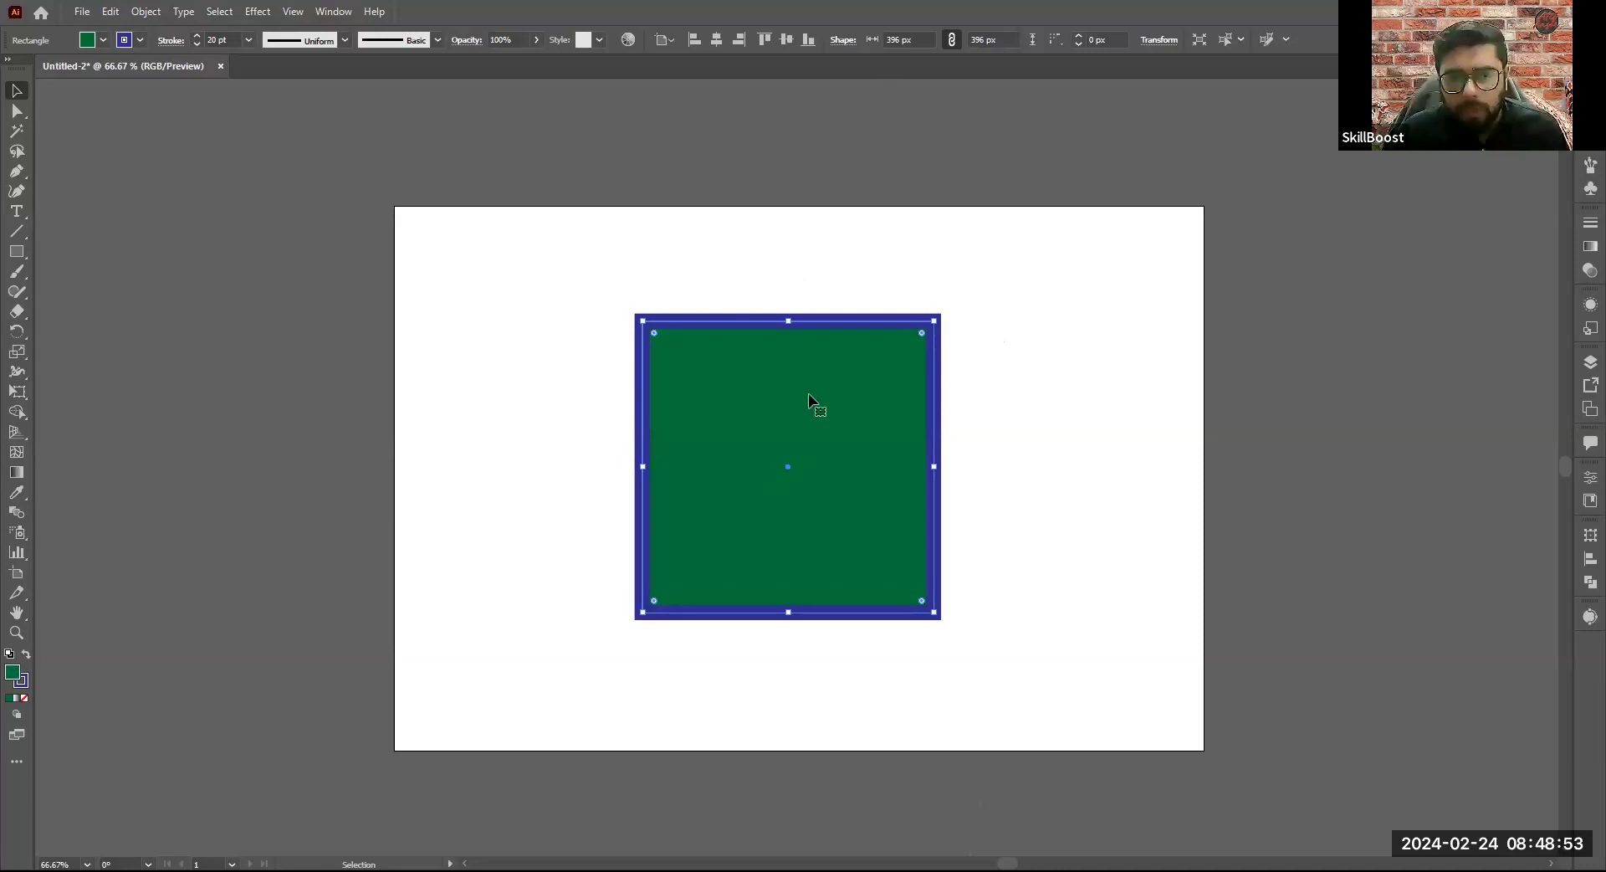
- Undo the square's previous move and set its stroke color to None, keeping the green fill
key("ctrl+z")
left_click(139, 40)
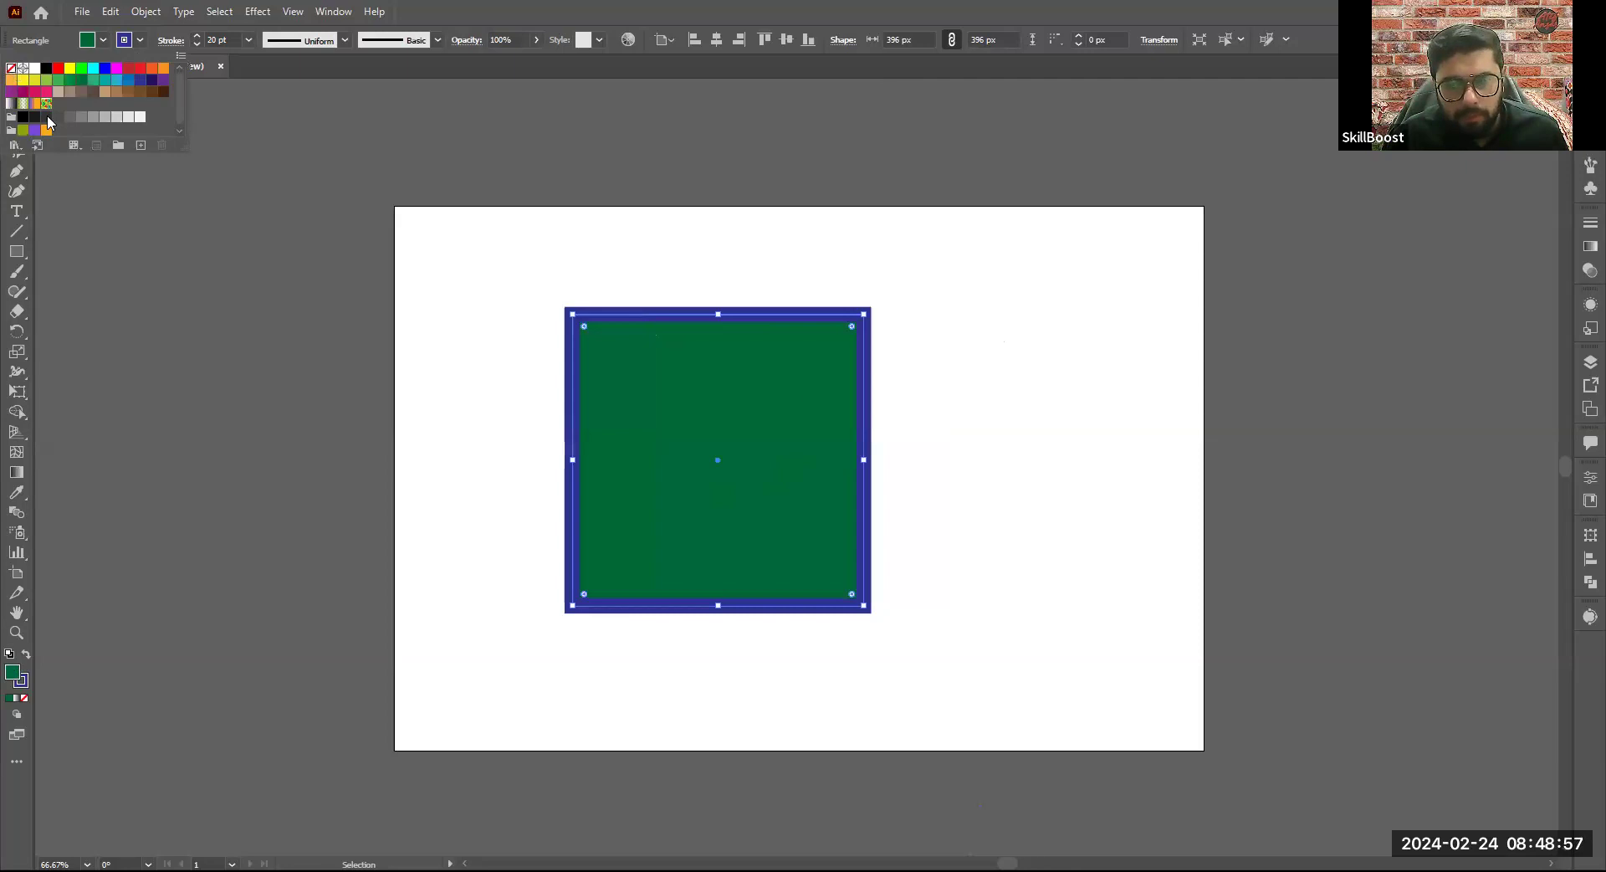
left_click(12, 69)
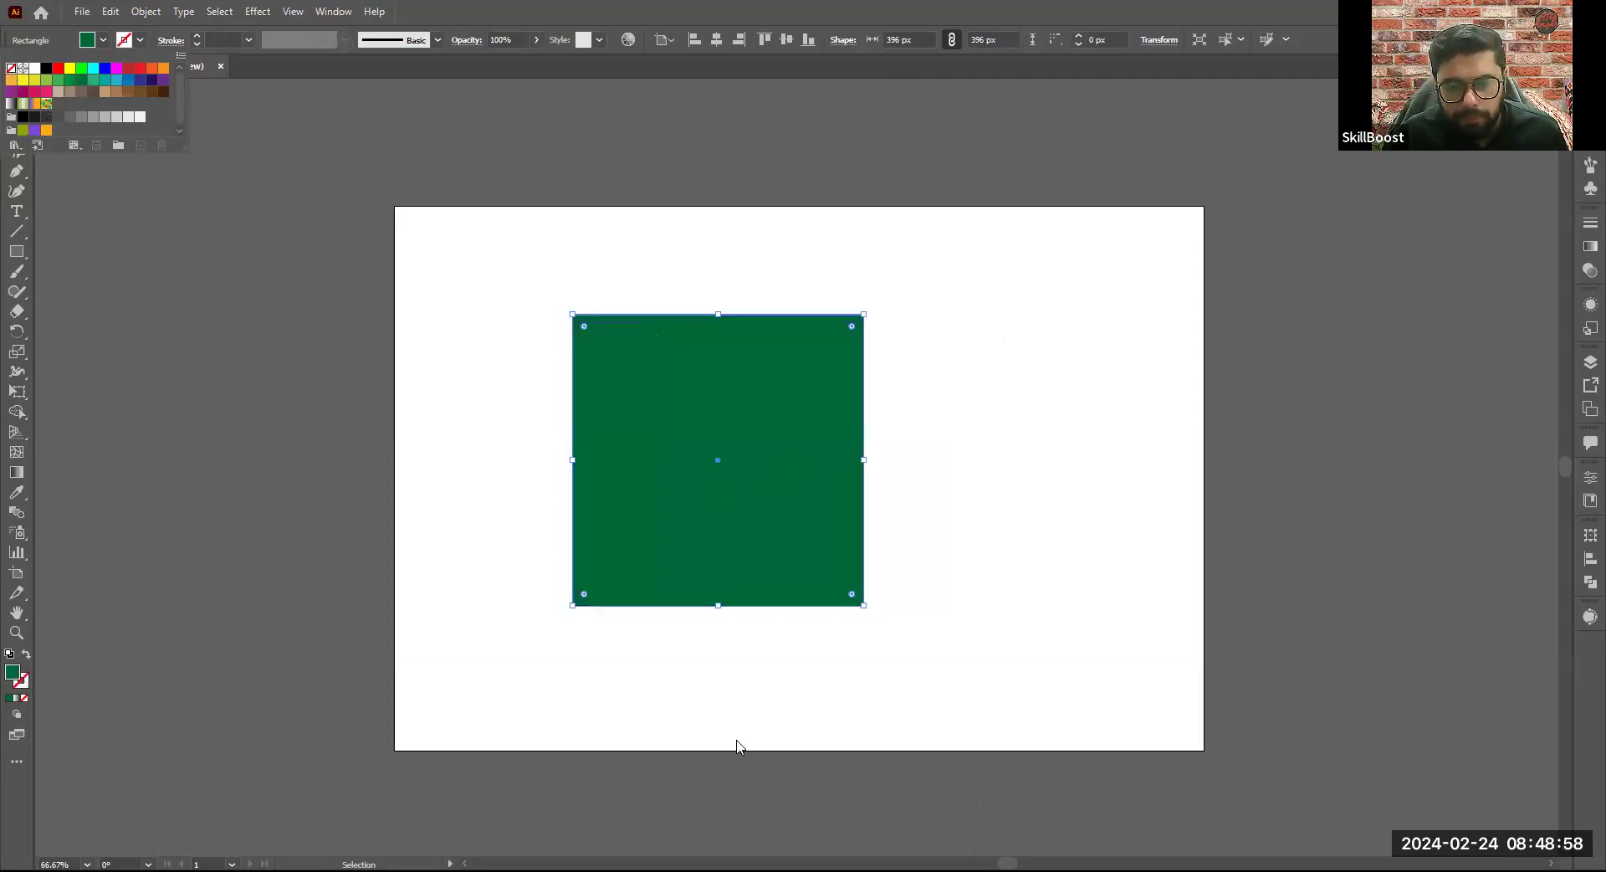
left_click(814, 632)
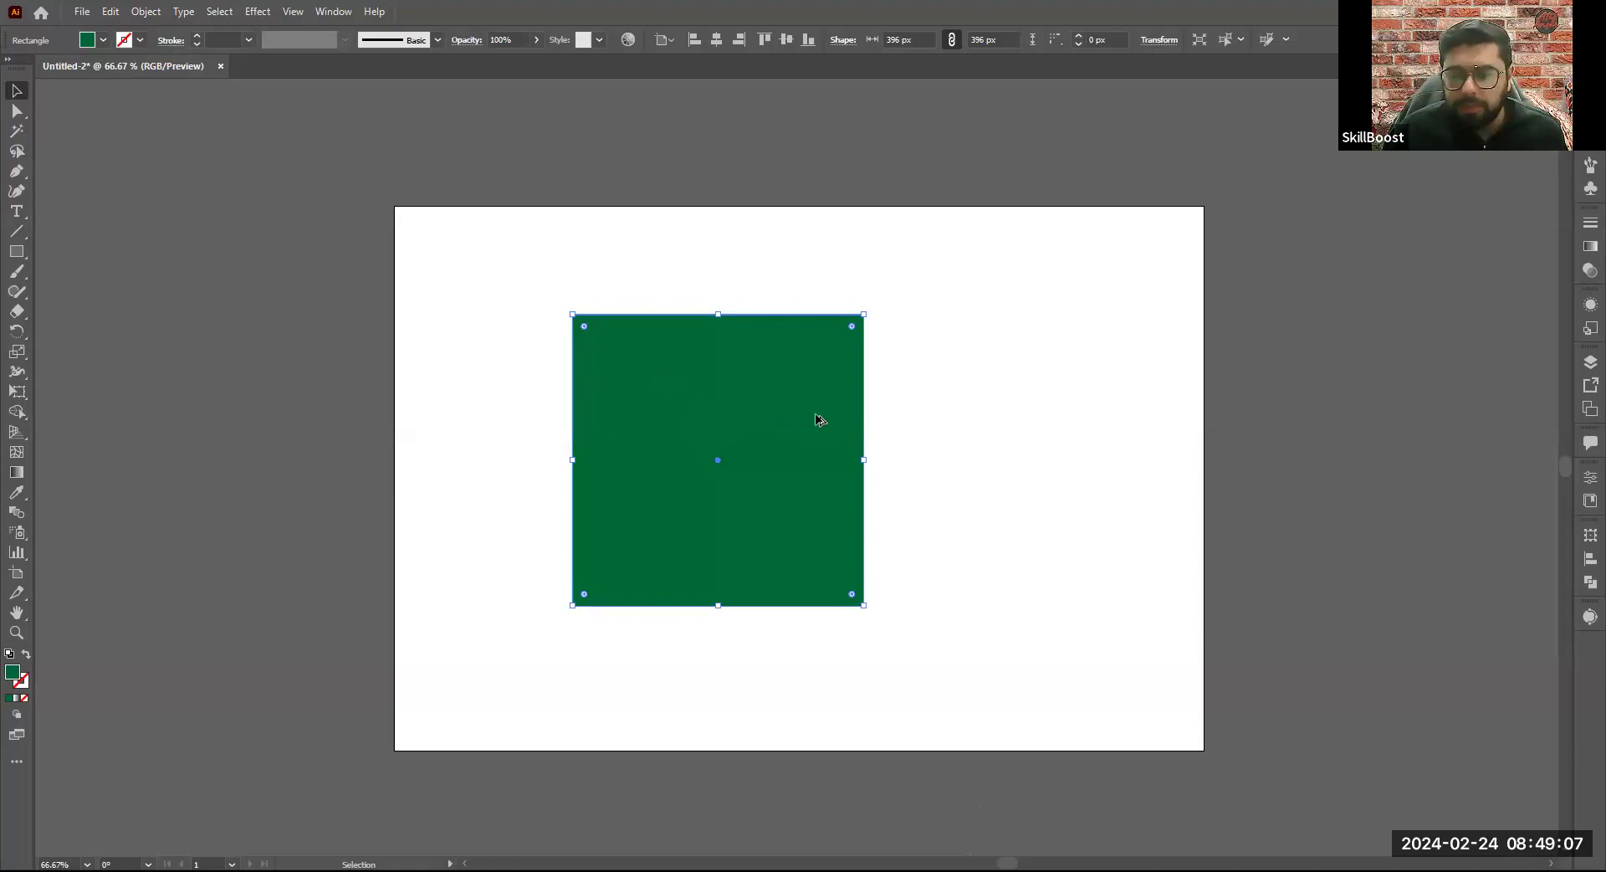
- Scale the square proportionally around its center to about 360 x 360 px and reposition it on the artboard
scroll(807, 410, "up", 2)
scroll(796, 402, "down", 2)
scroll(681, 398, "up", 1)
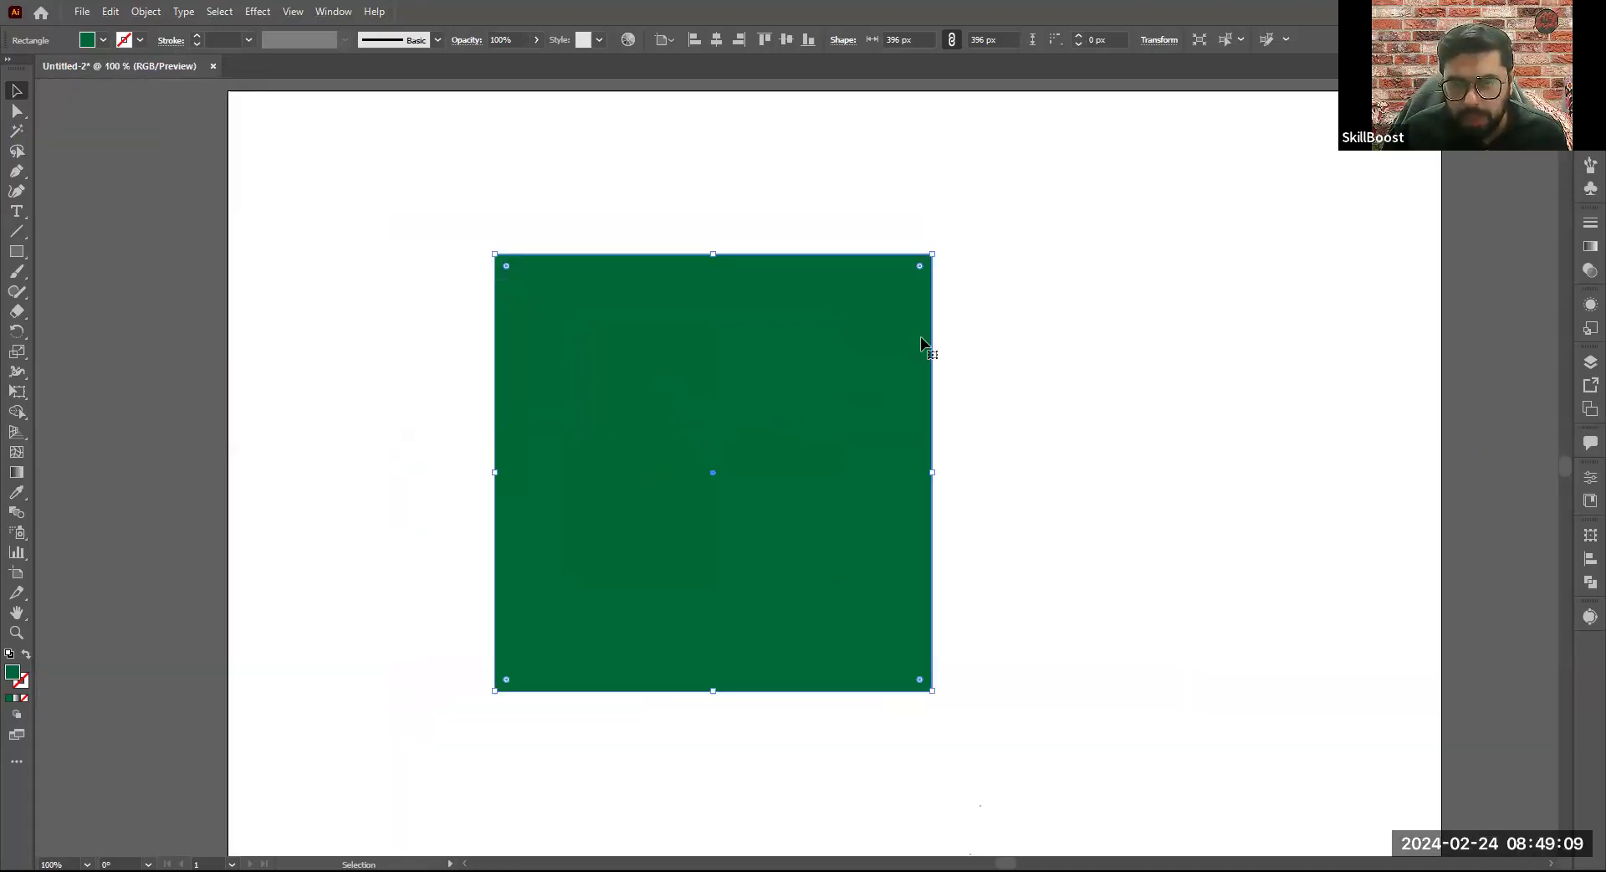
left_click_drag(934, 253, 895, 430)
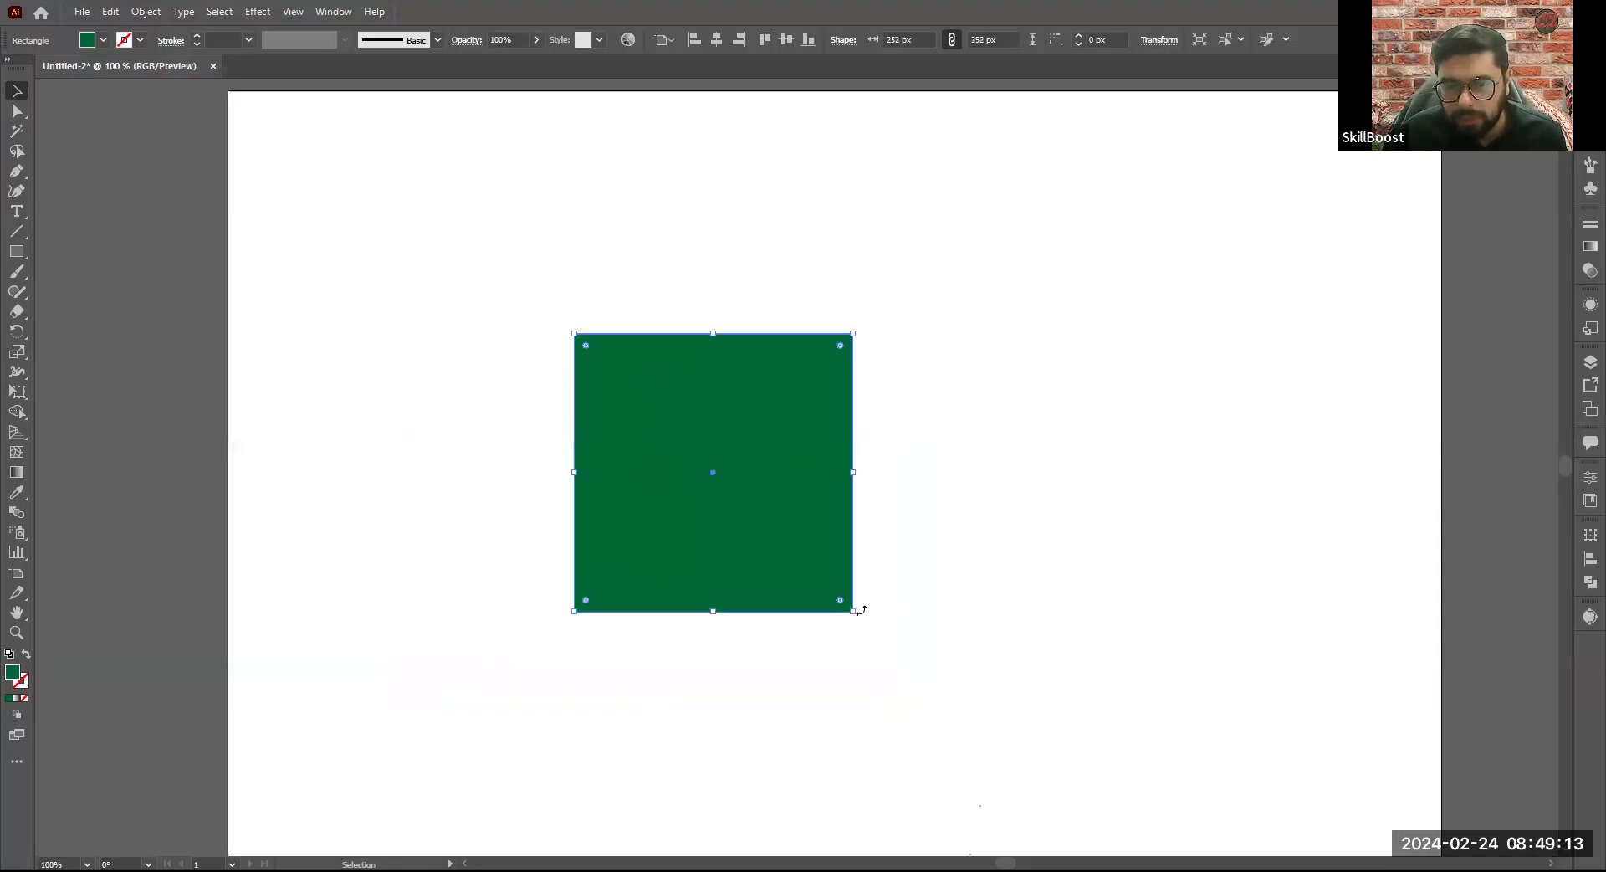
left_click_drag(857, 610, 912, 670)
scroll(692, 505, "down", 1)
left_click_drag(693, 506, 729, 553)
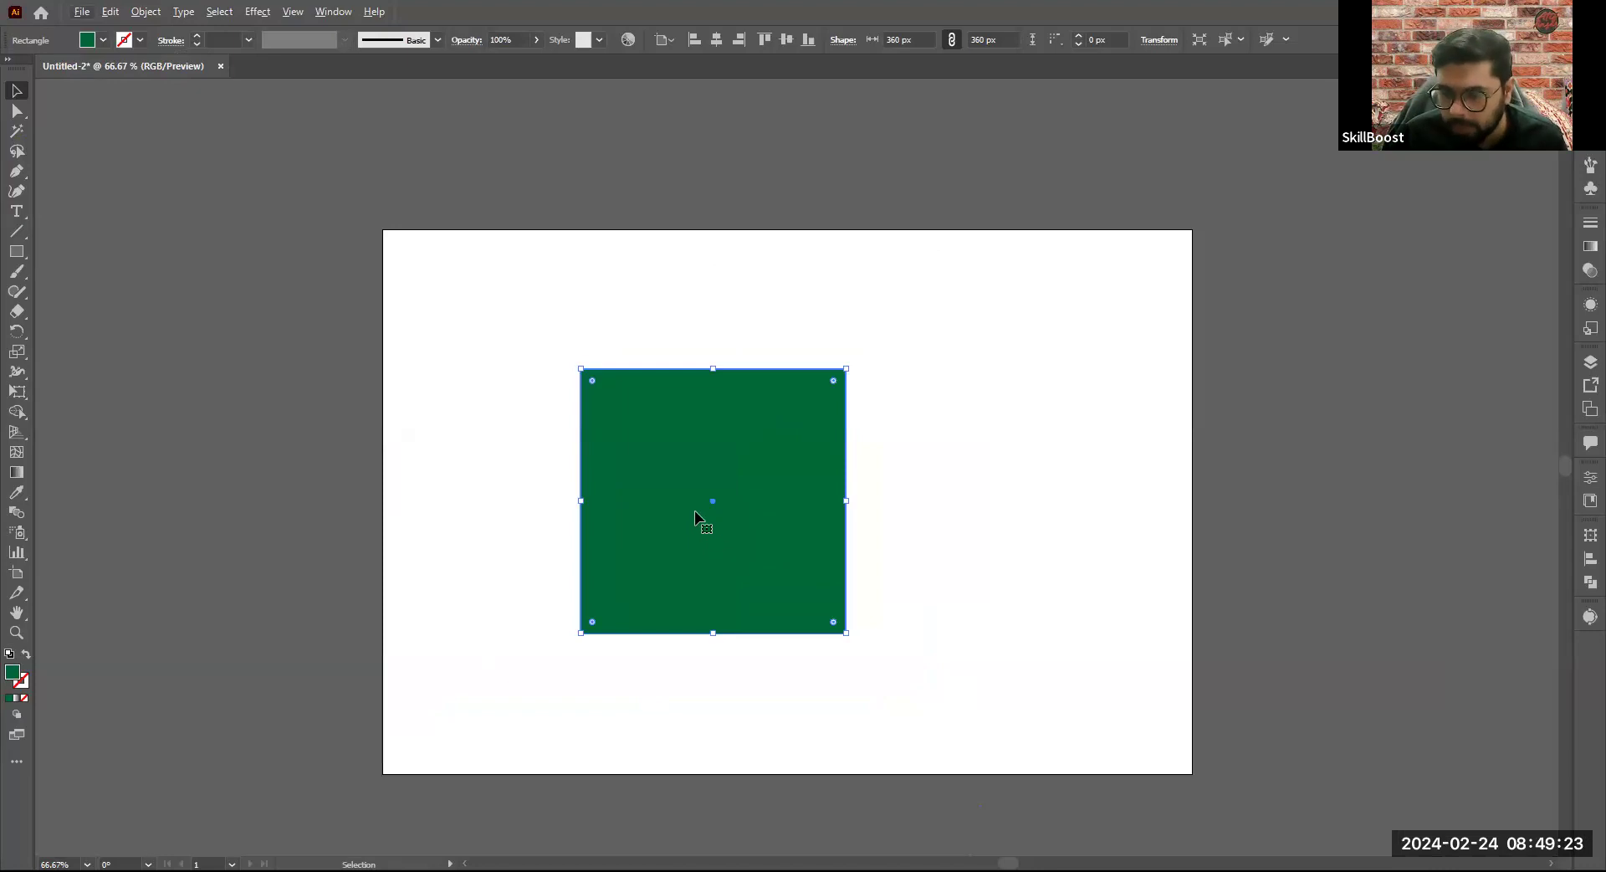
- Try a free rotation and a non-proportional corner resize of the green square, undoing each one
scroll(666, 563, "up", 1)
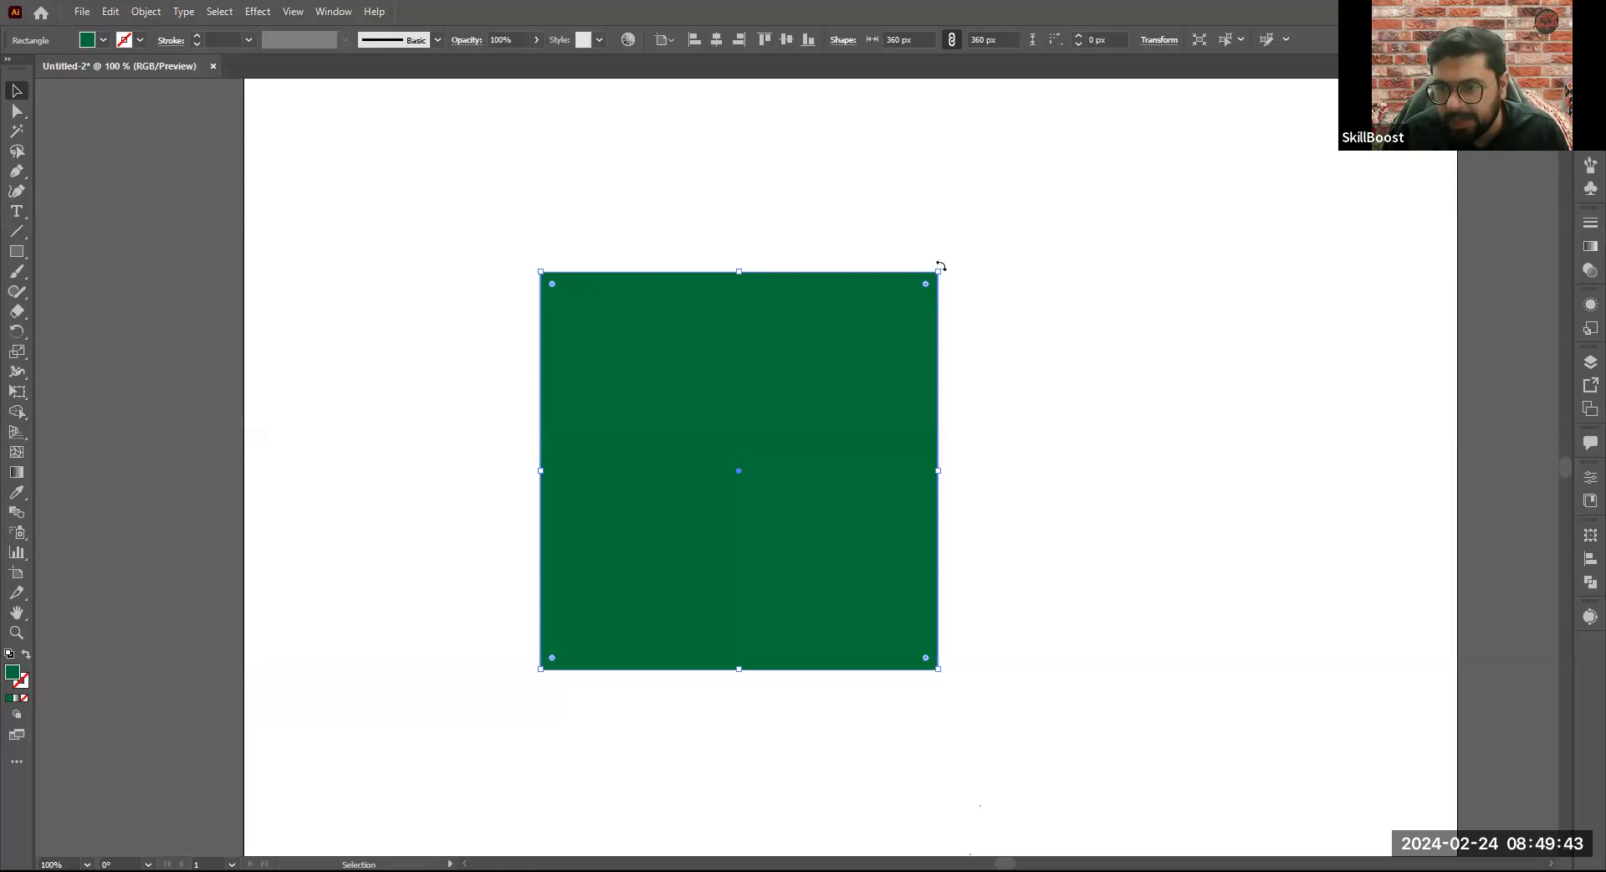
left_click_drag(942, 266, 863, 561)
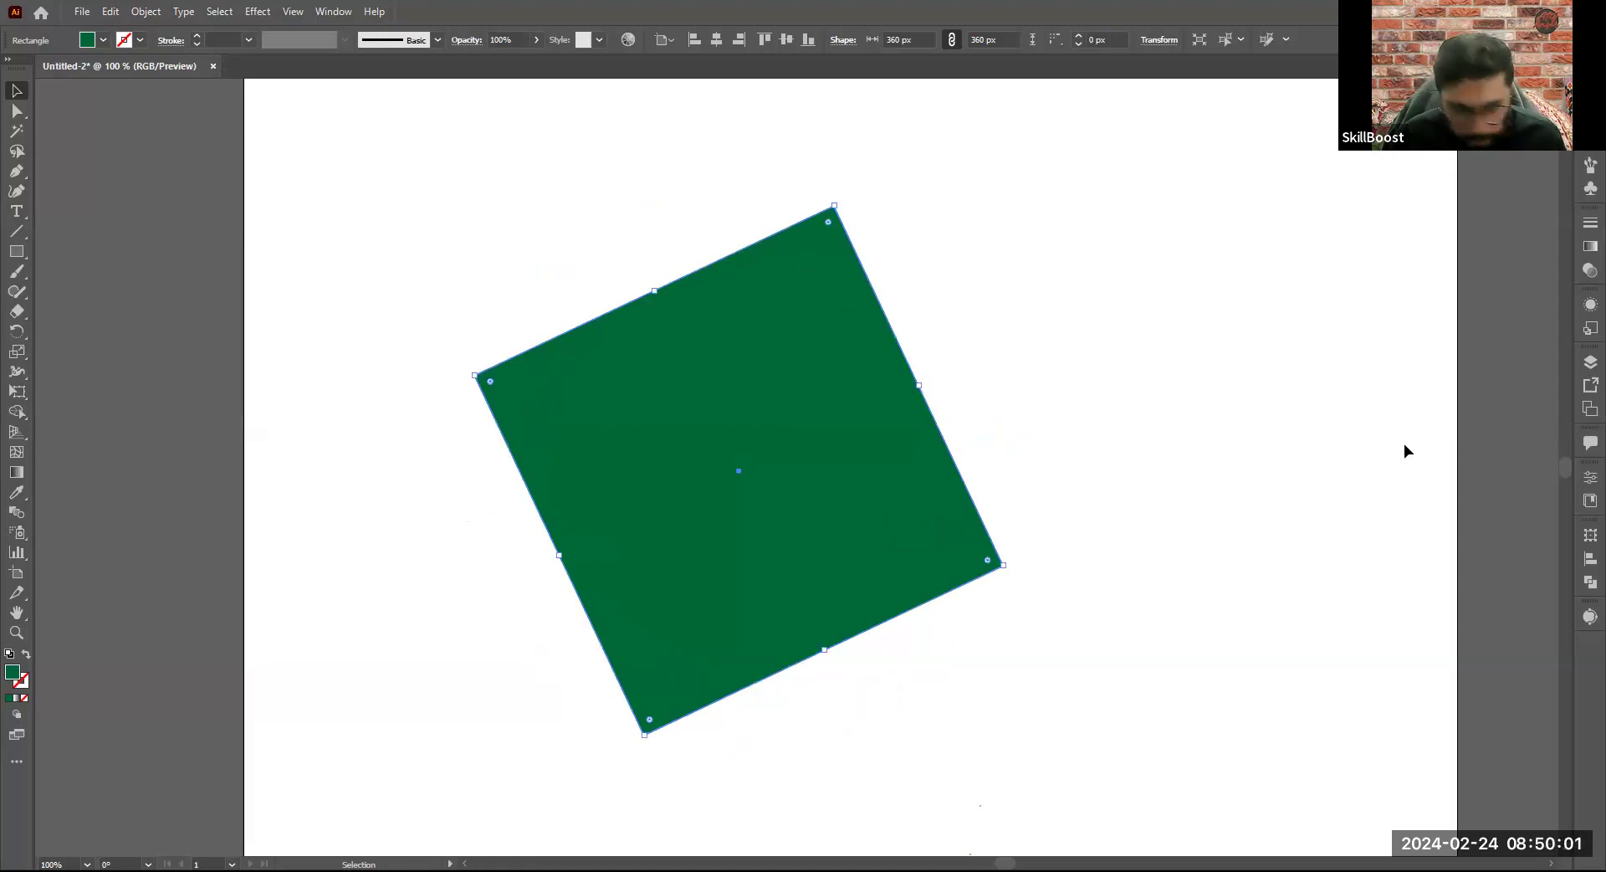
key("ctrl+z")
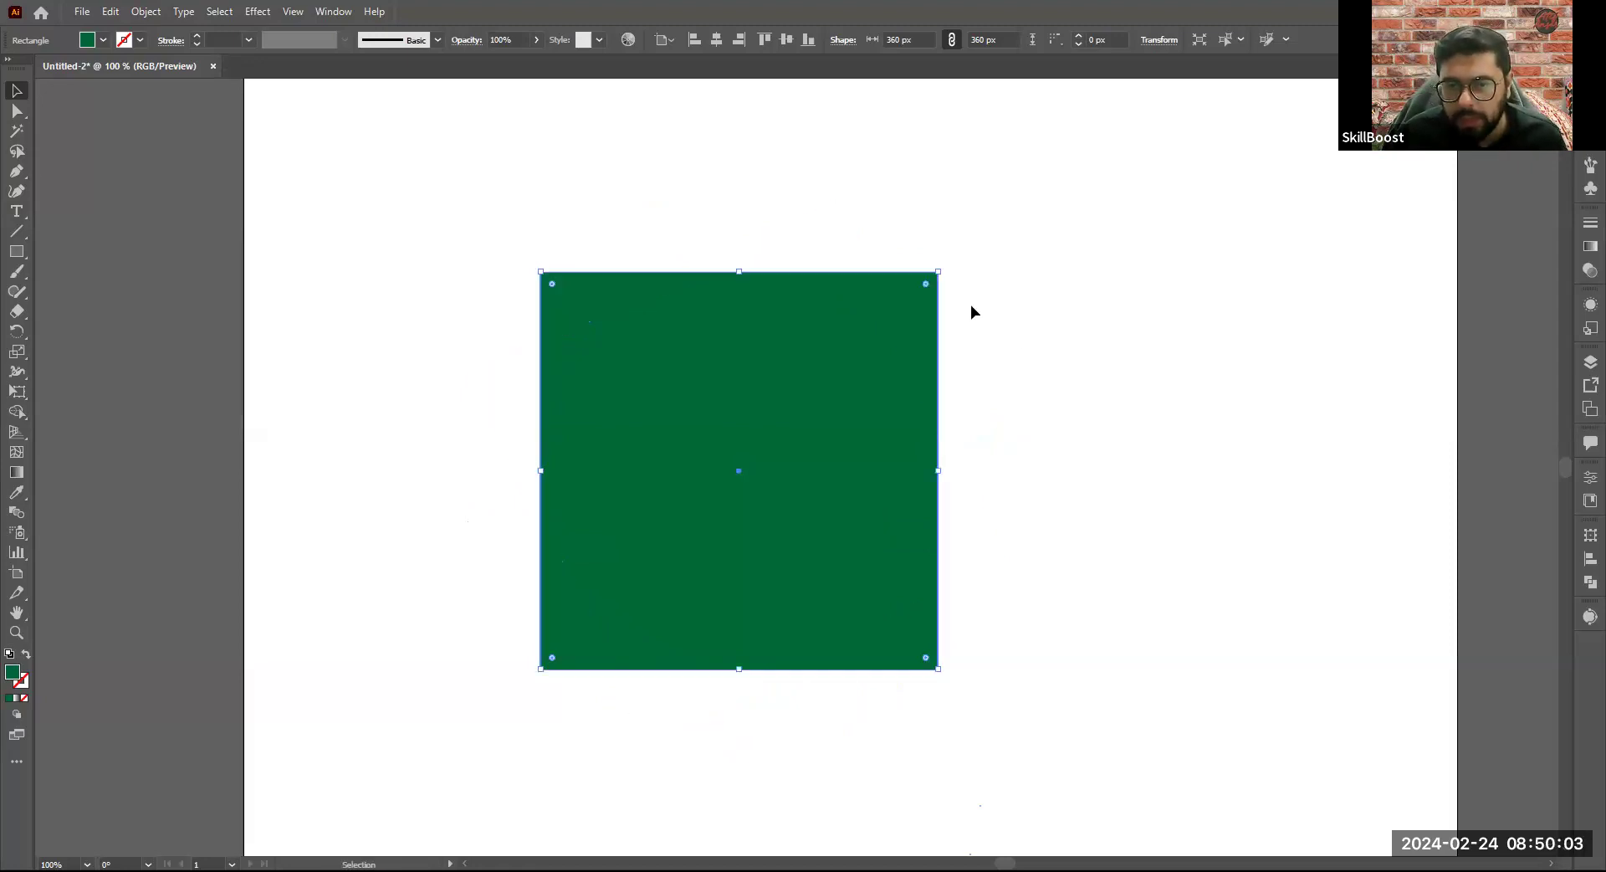
left_click_drag(940, 272, 862, 384)
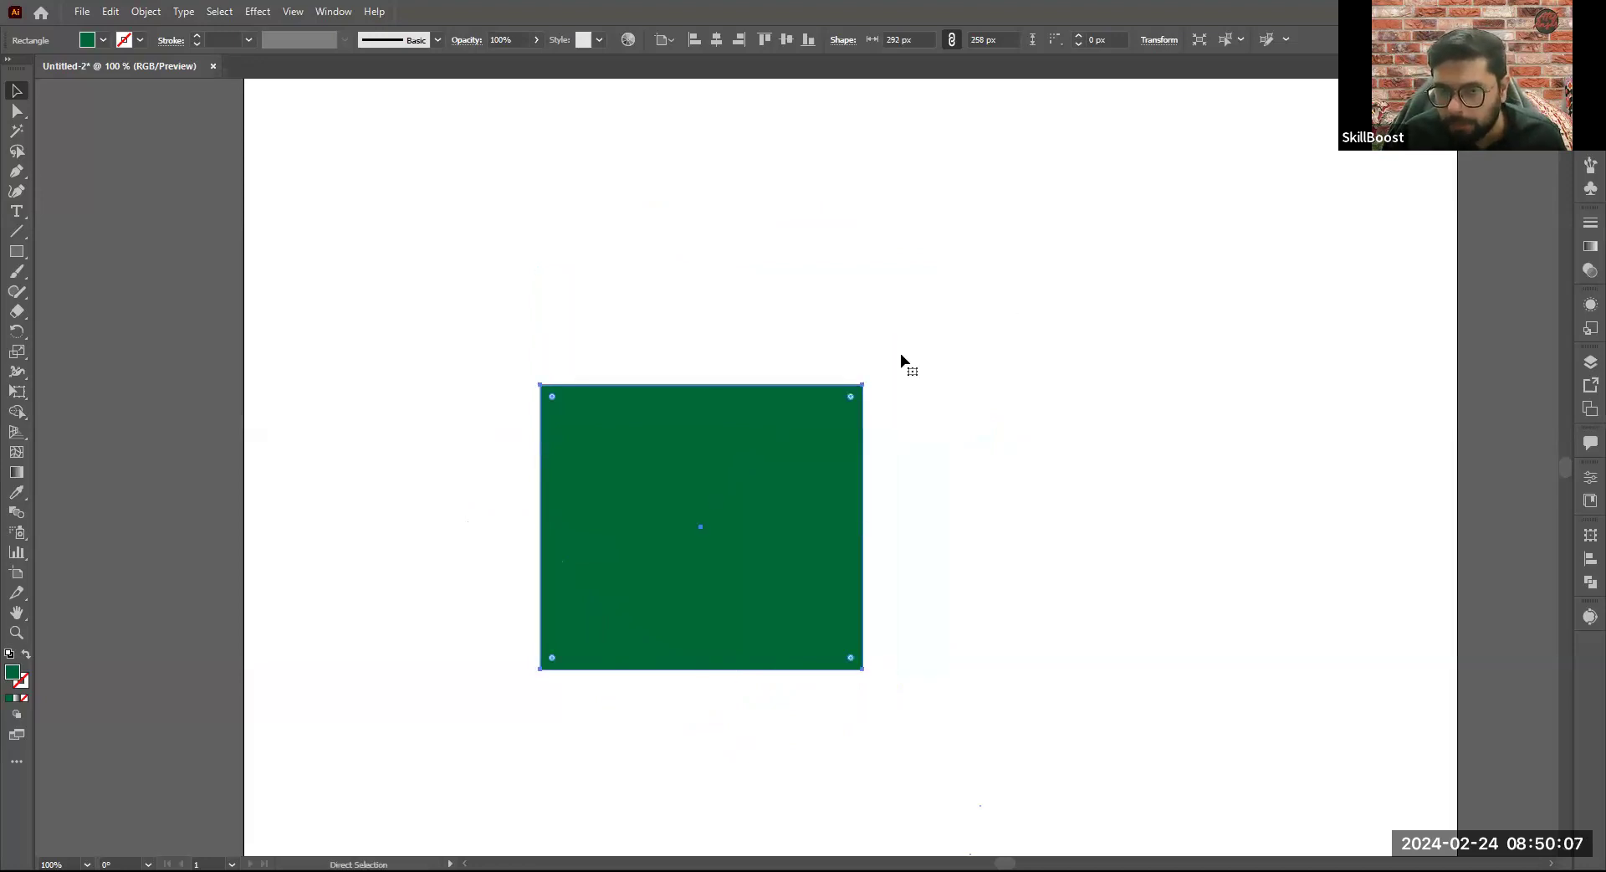
key("ctrl+z")
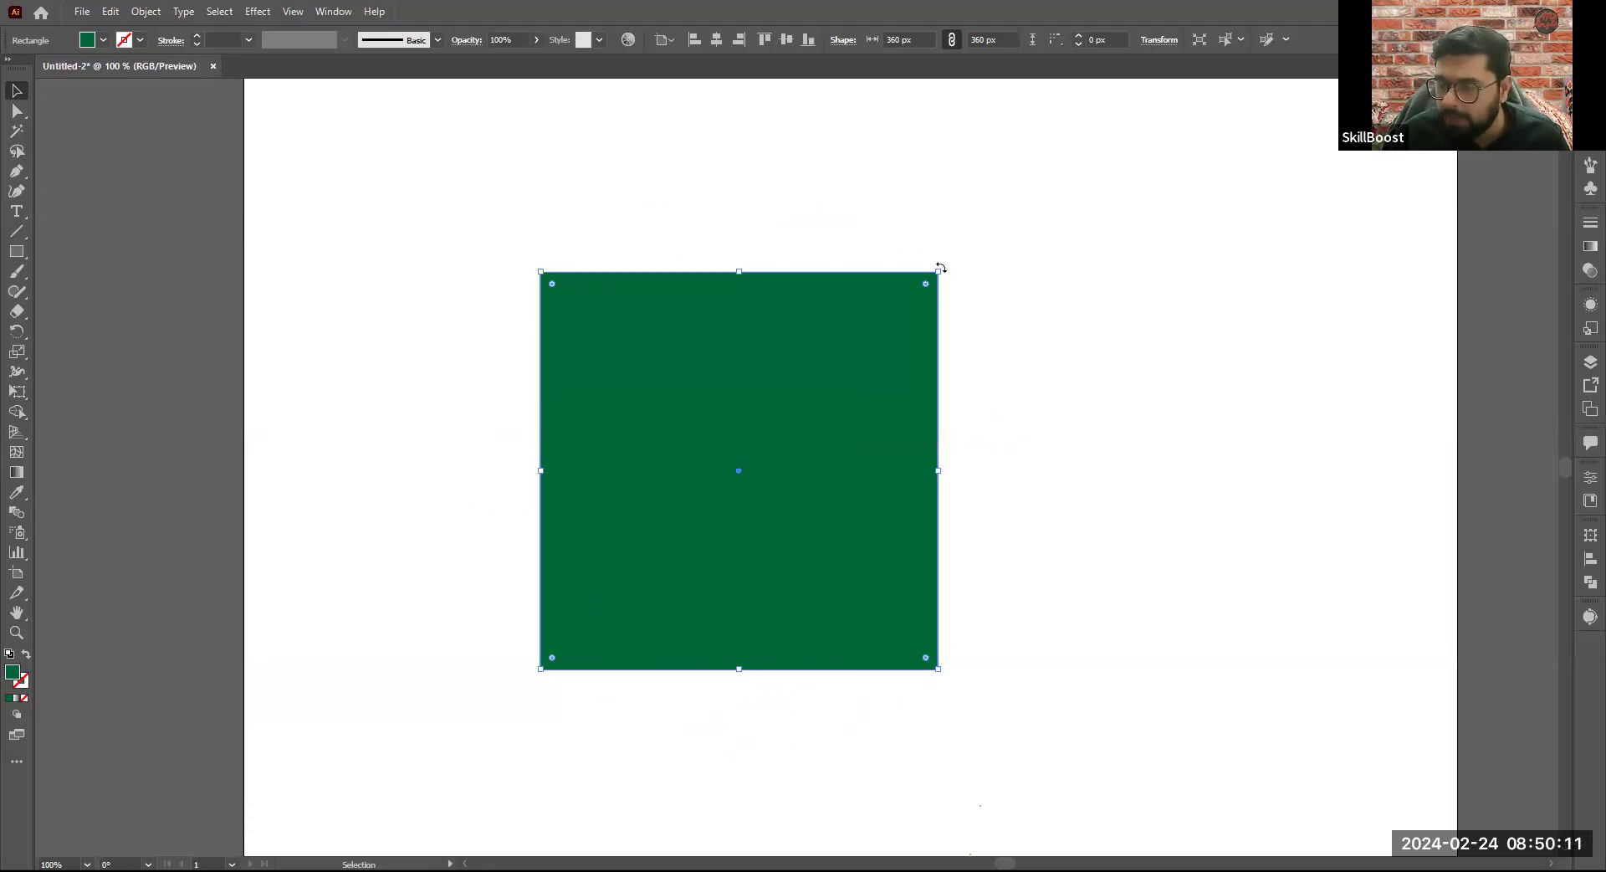
- Rotate the green square 45 degrees into a diamond and move it slightly up and to the left on the artboard
left_click_drag(940, 267, 910, 473)
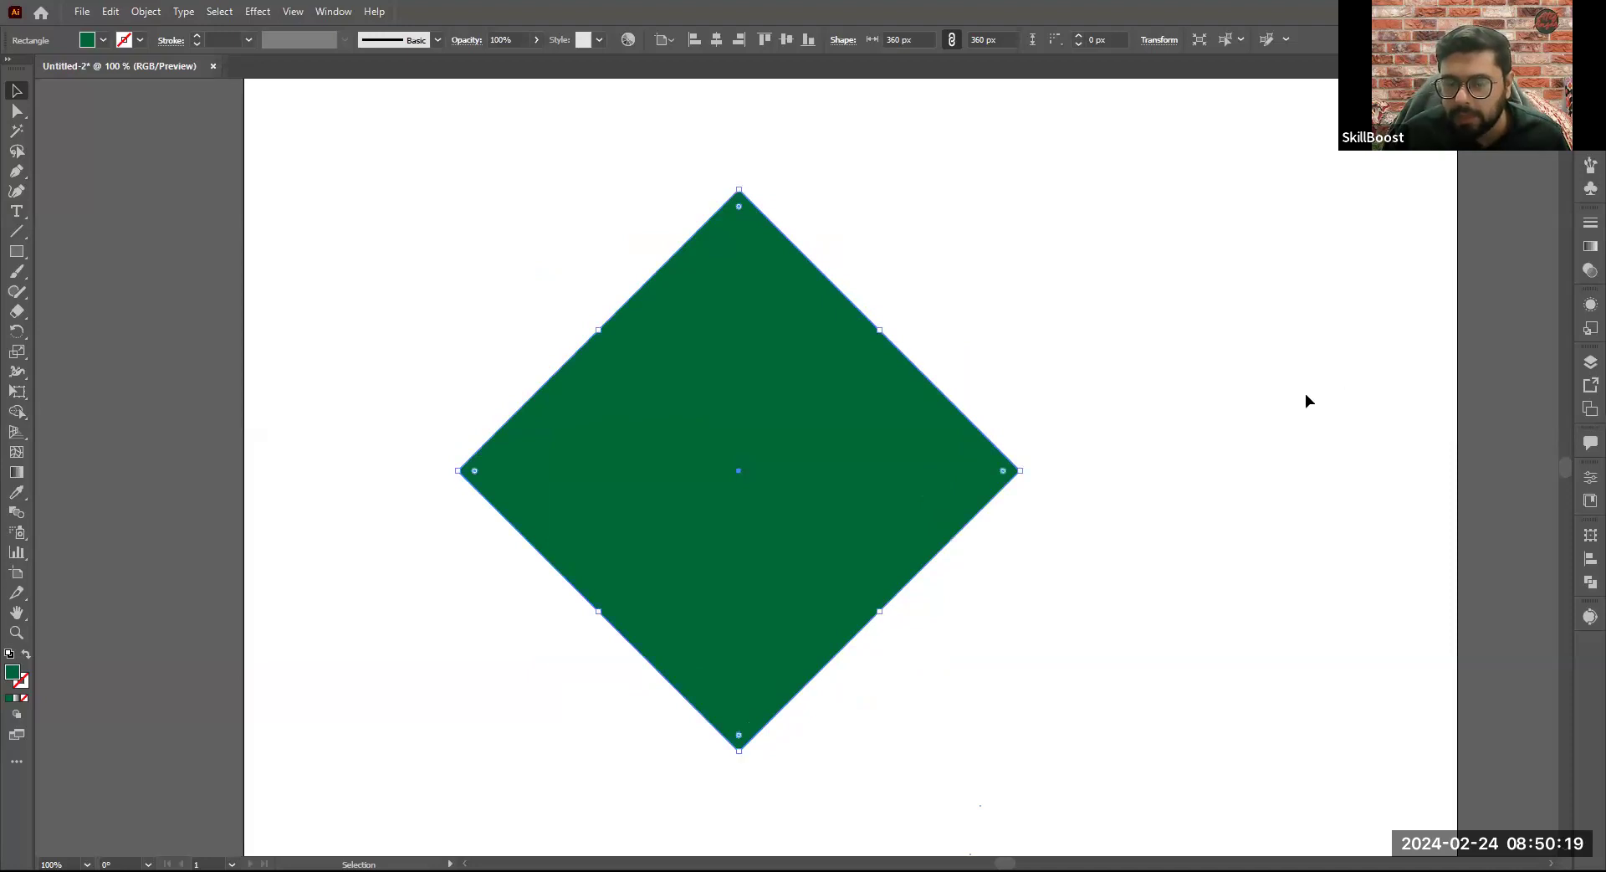
left_click(1054, 514)
scroll(804, 430, "down", 2)
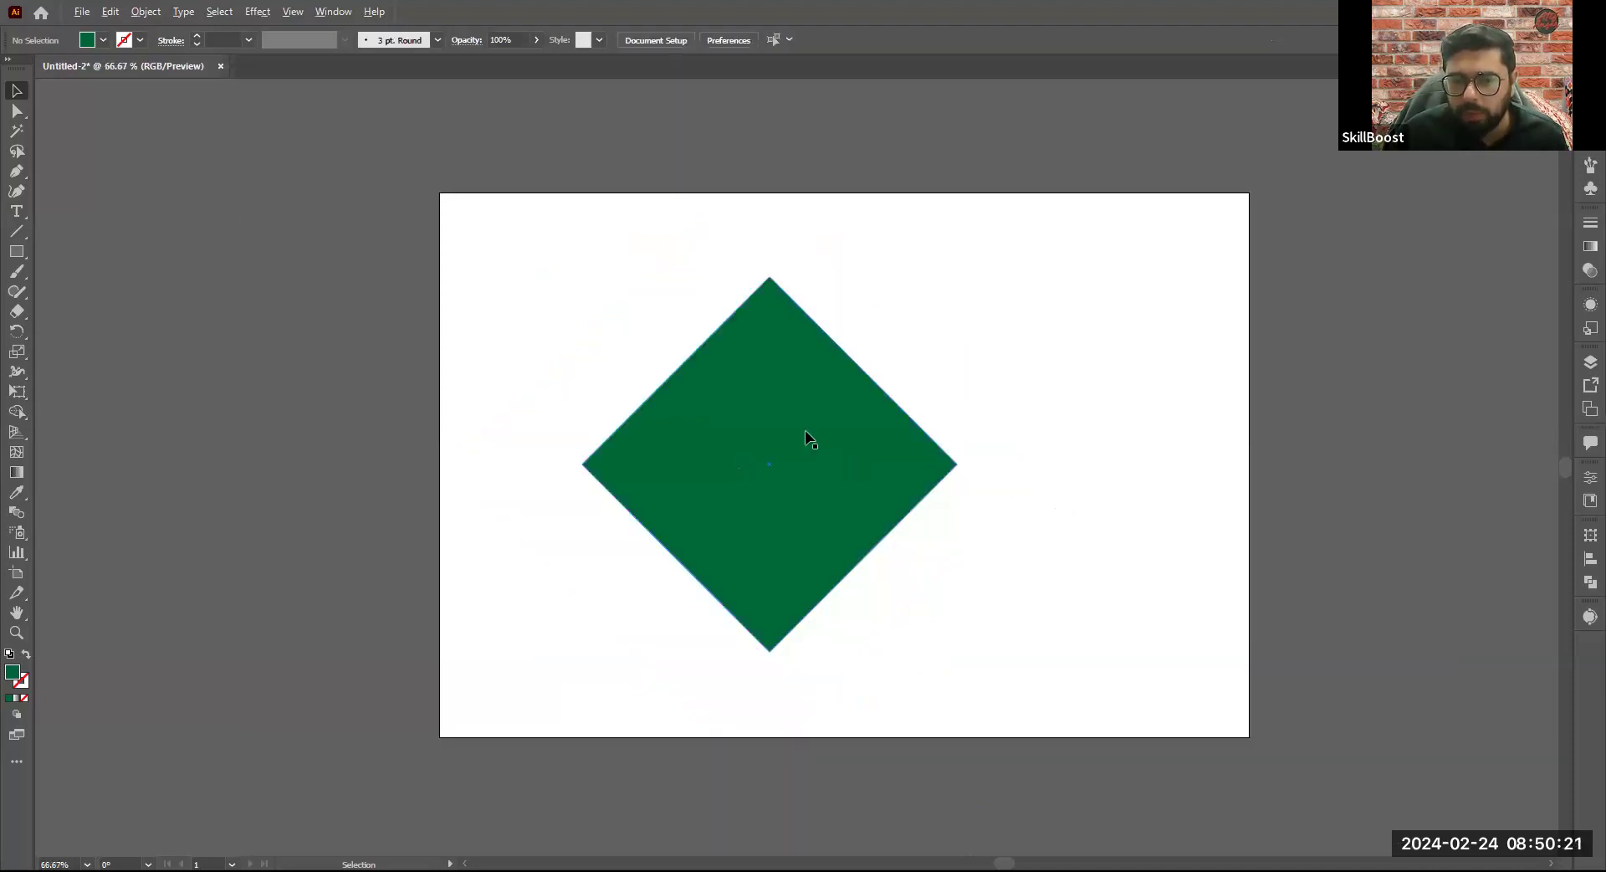
scroll(806, 432, "up", 1)
scroll(835, 430, "up", 1)
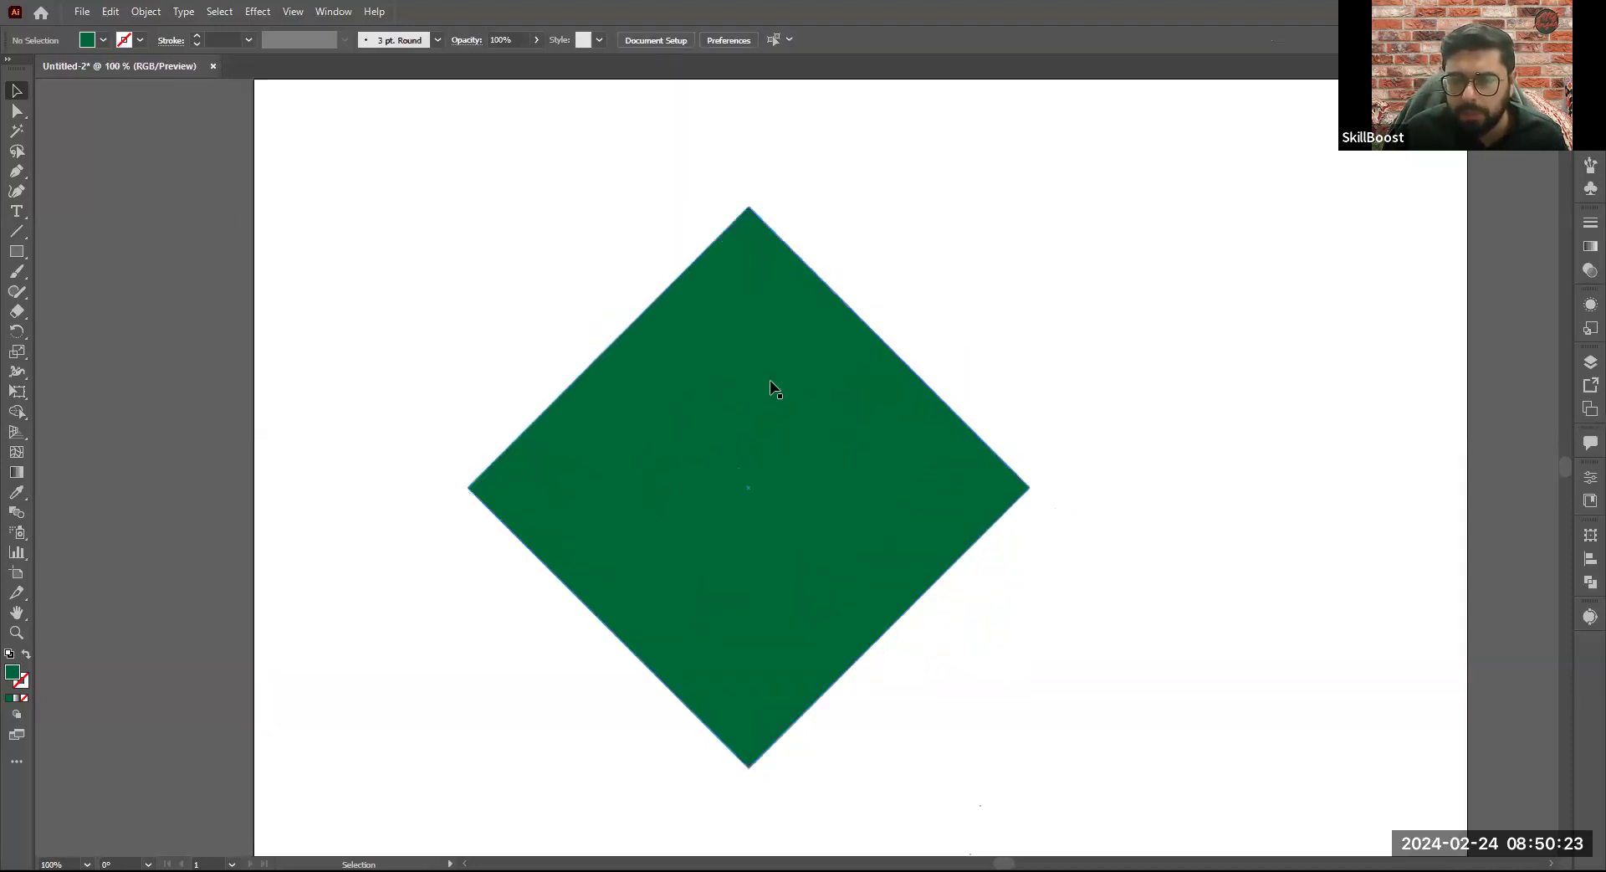
scroll(775, 384, "down", 1)
left_click(900, 445)
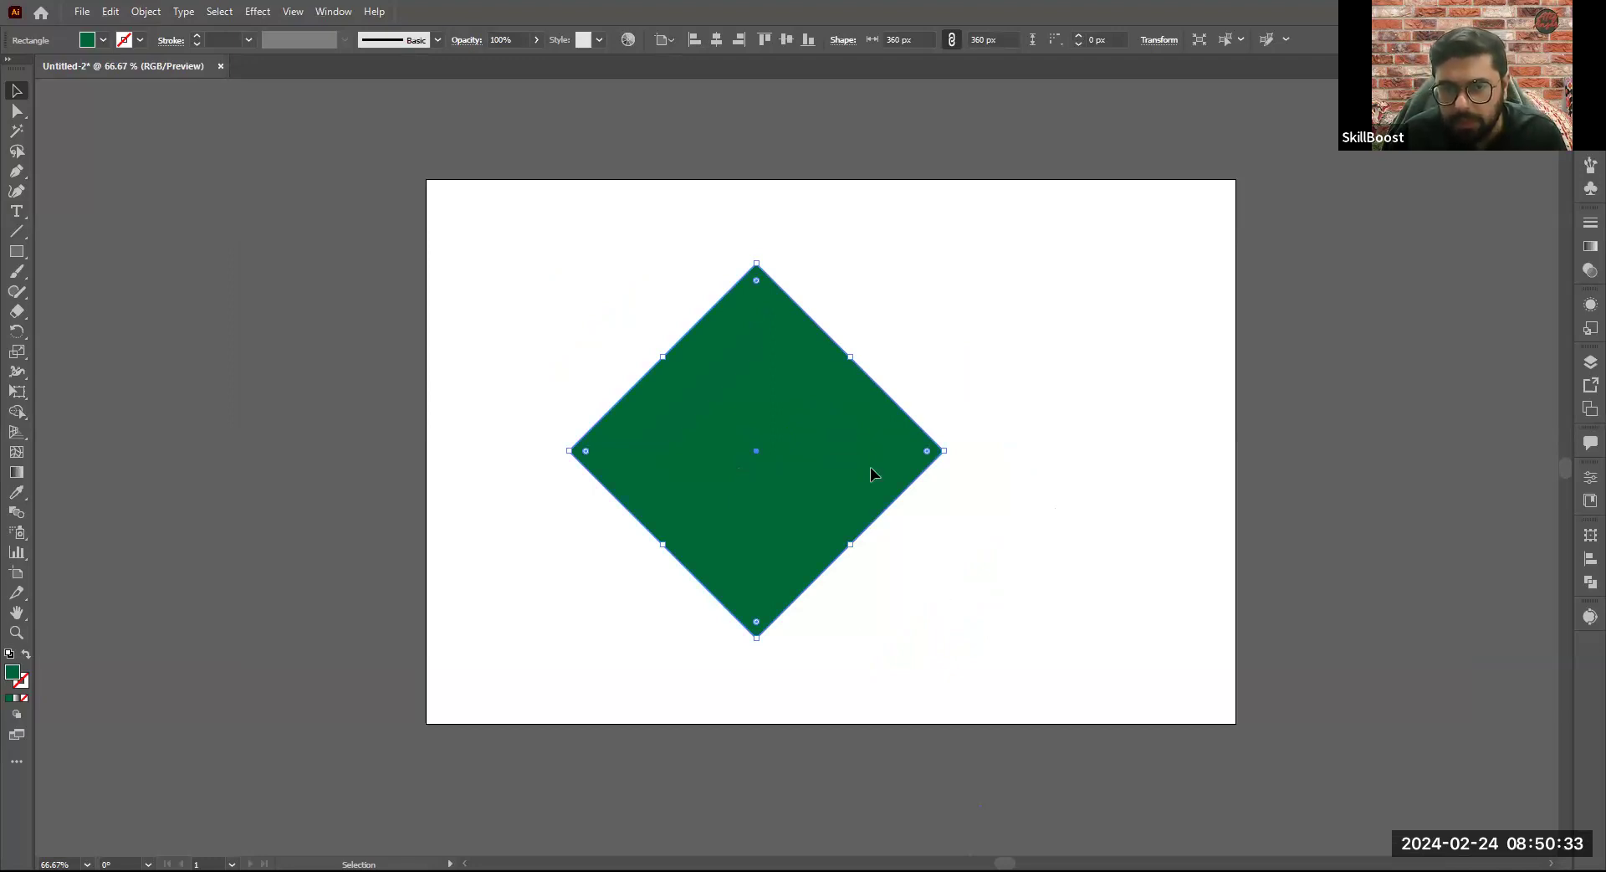
left_click_drag(868, 467, 840, 466)
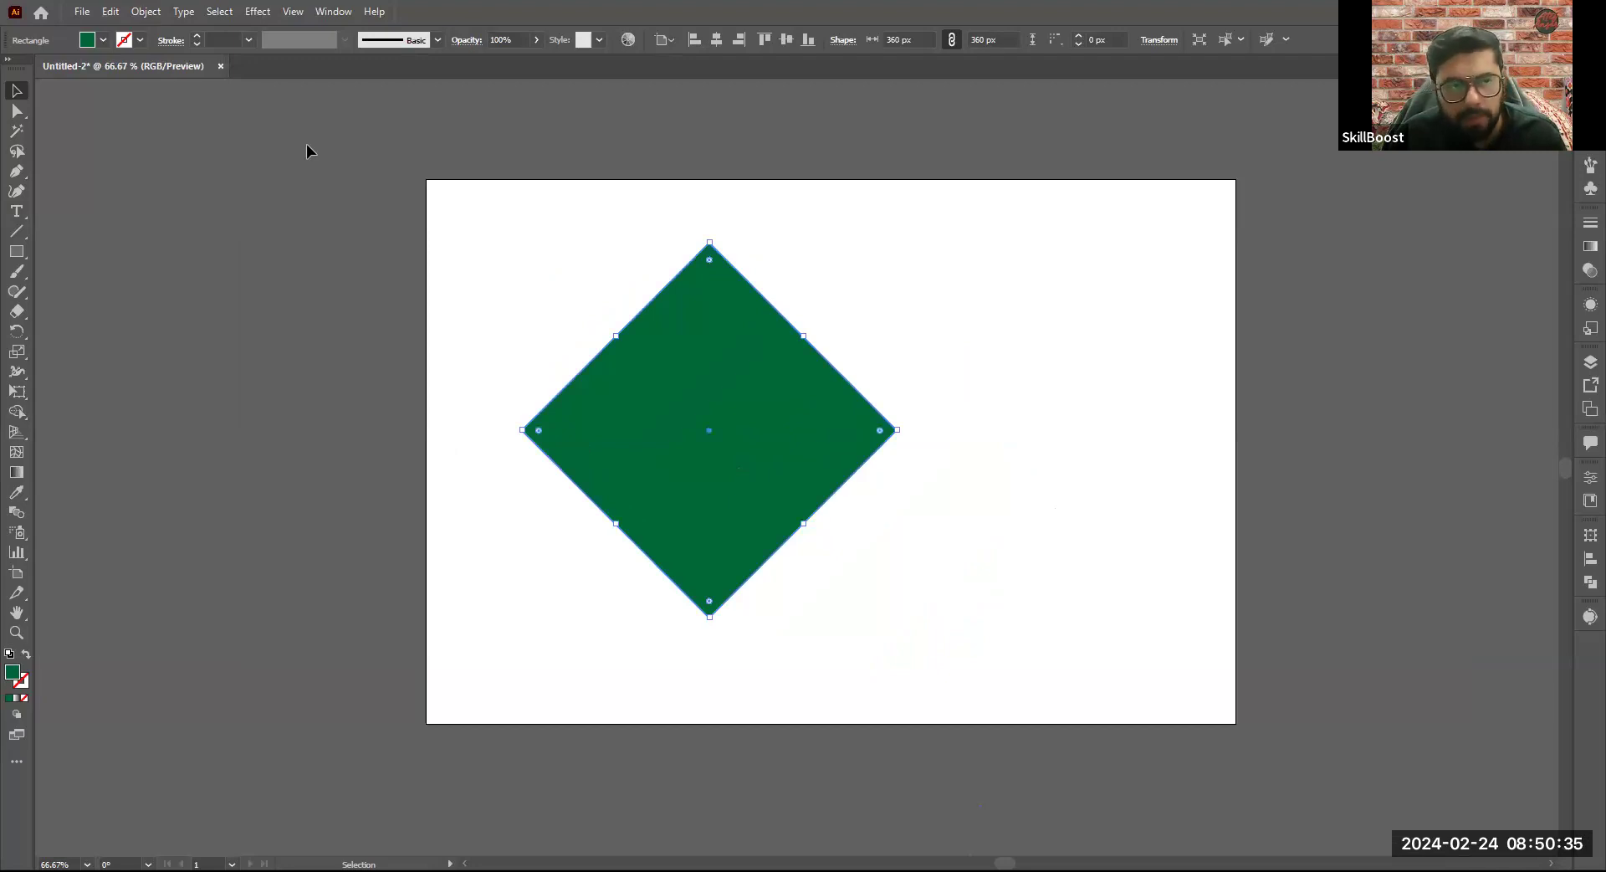
- Give the diamond a black stroke with a weight of 20 pt and set its fill to None
left_click(140, 40)
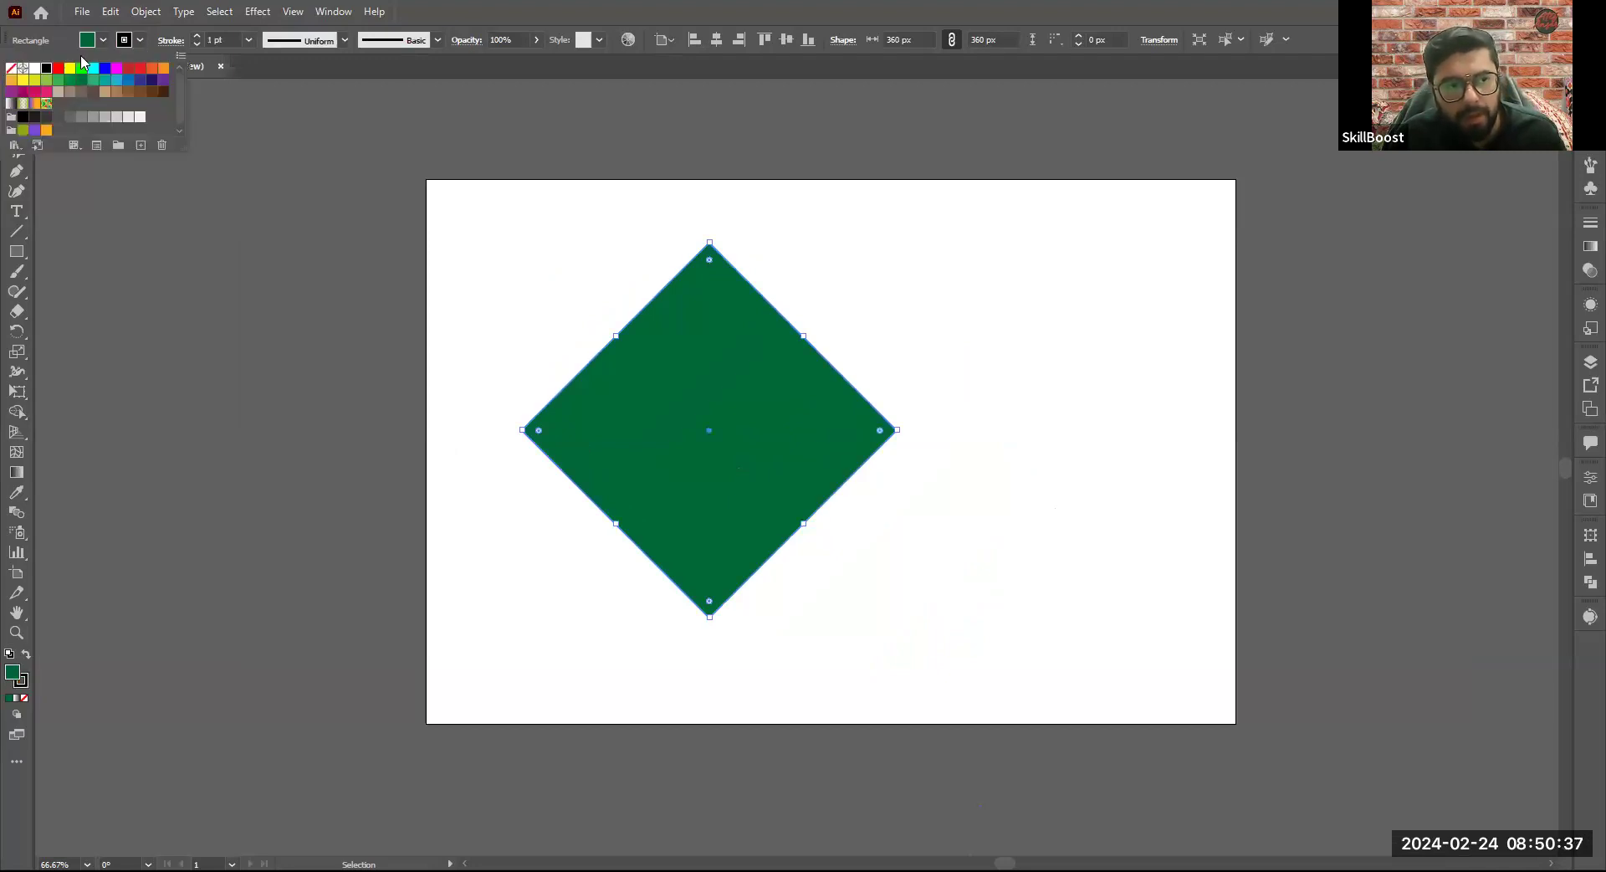
left_click(102, 41)
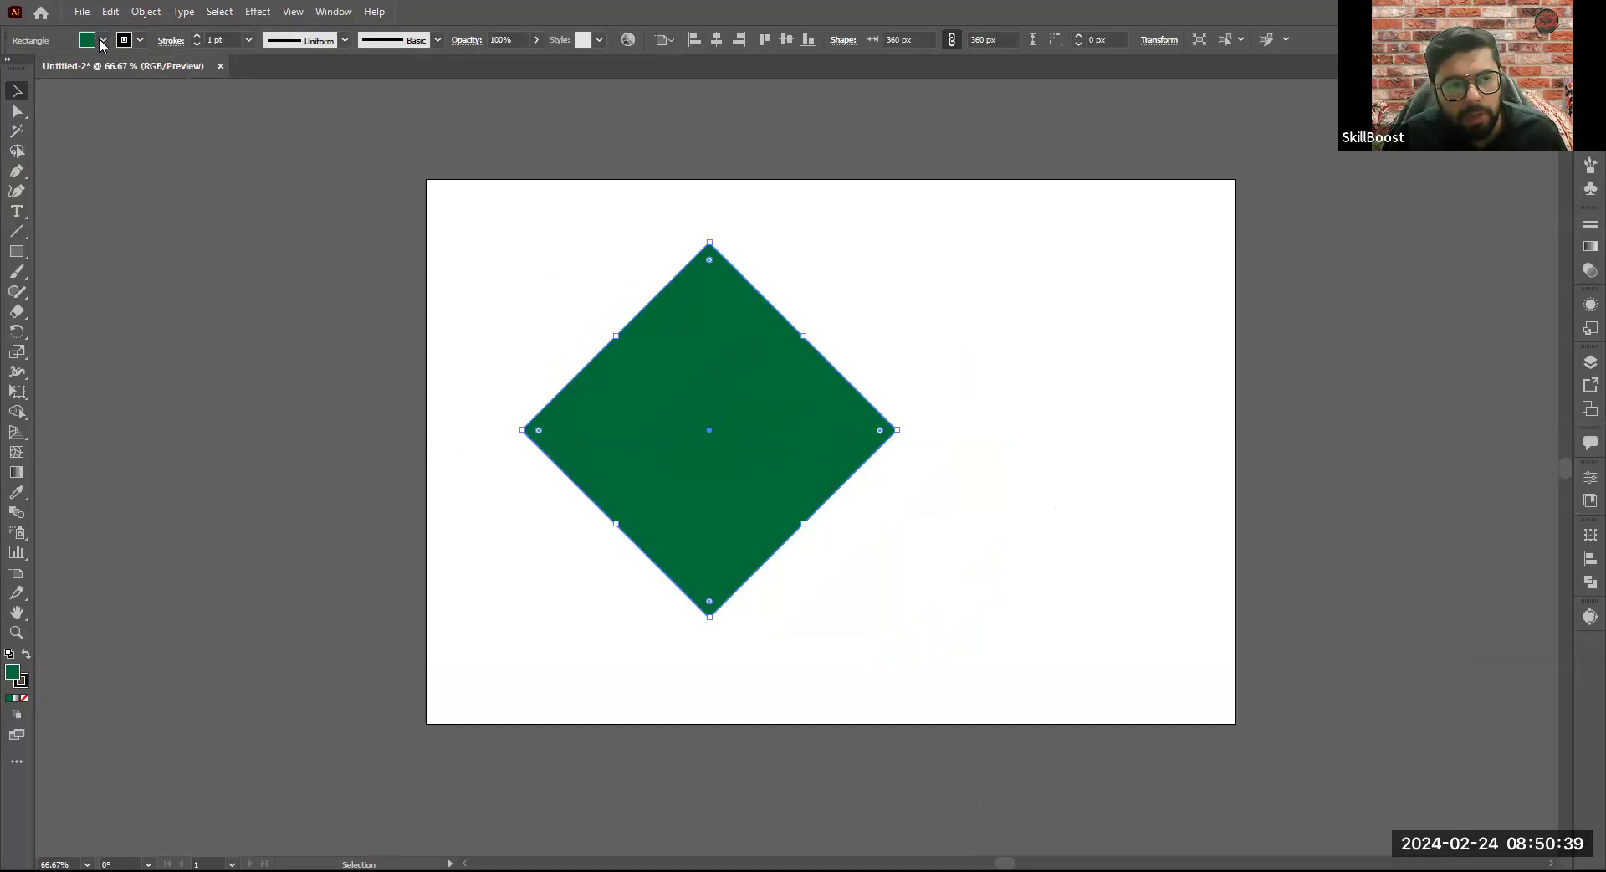
left_click_drag(795, 356, 734, 304)
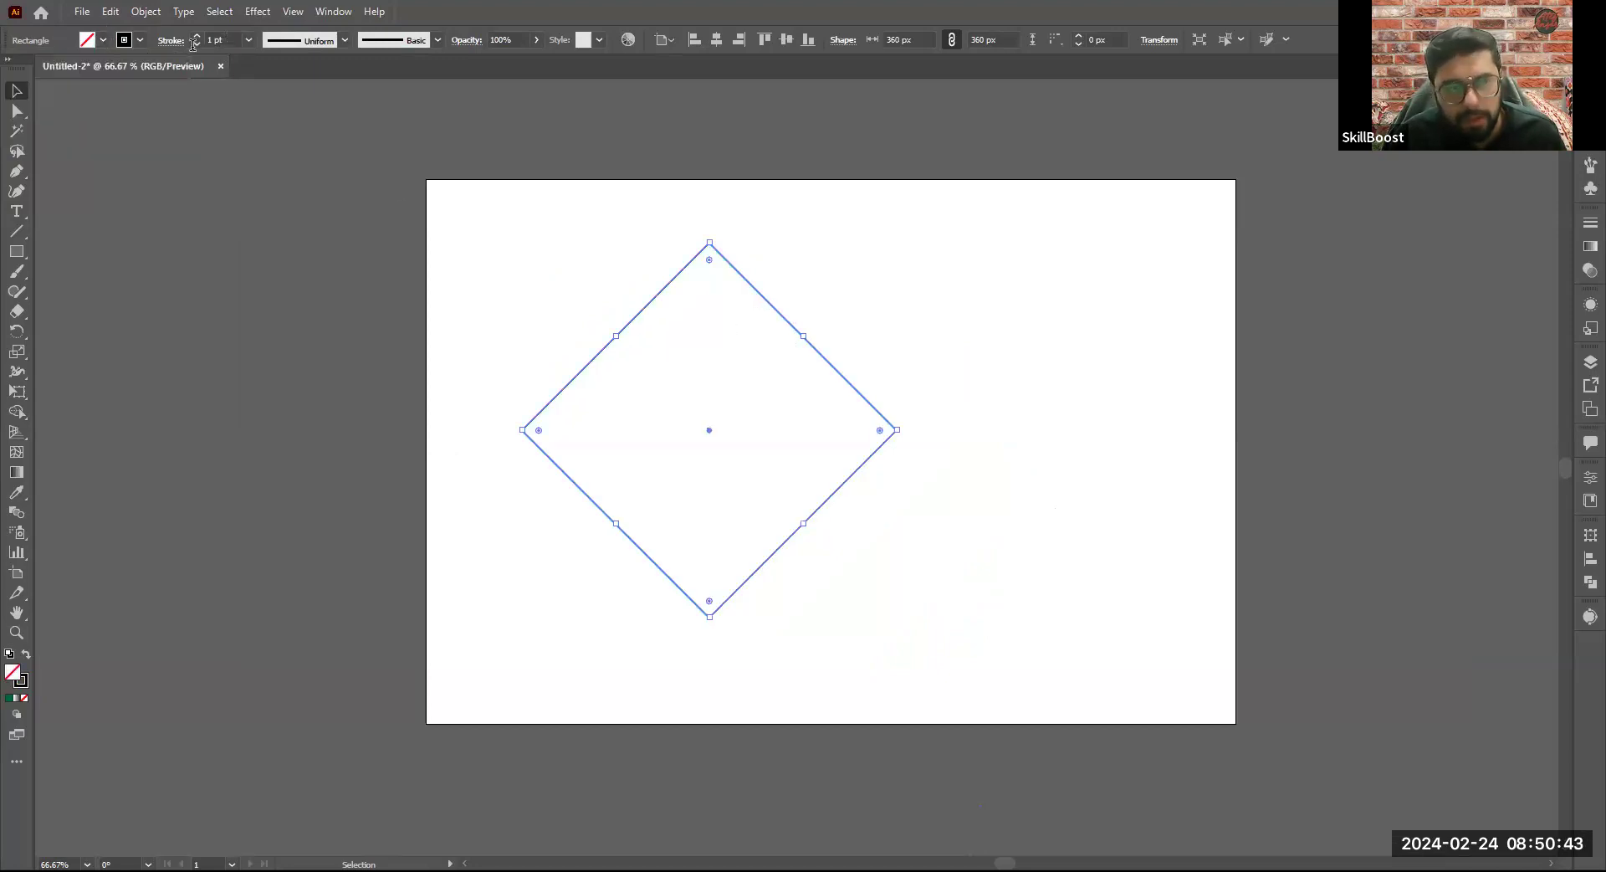
left_click(209, 40)
type("20")
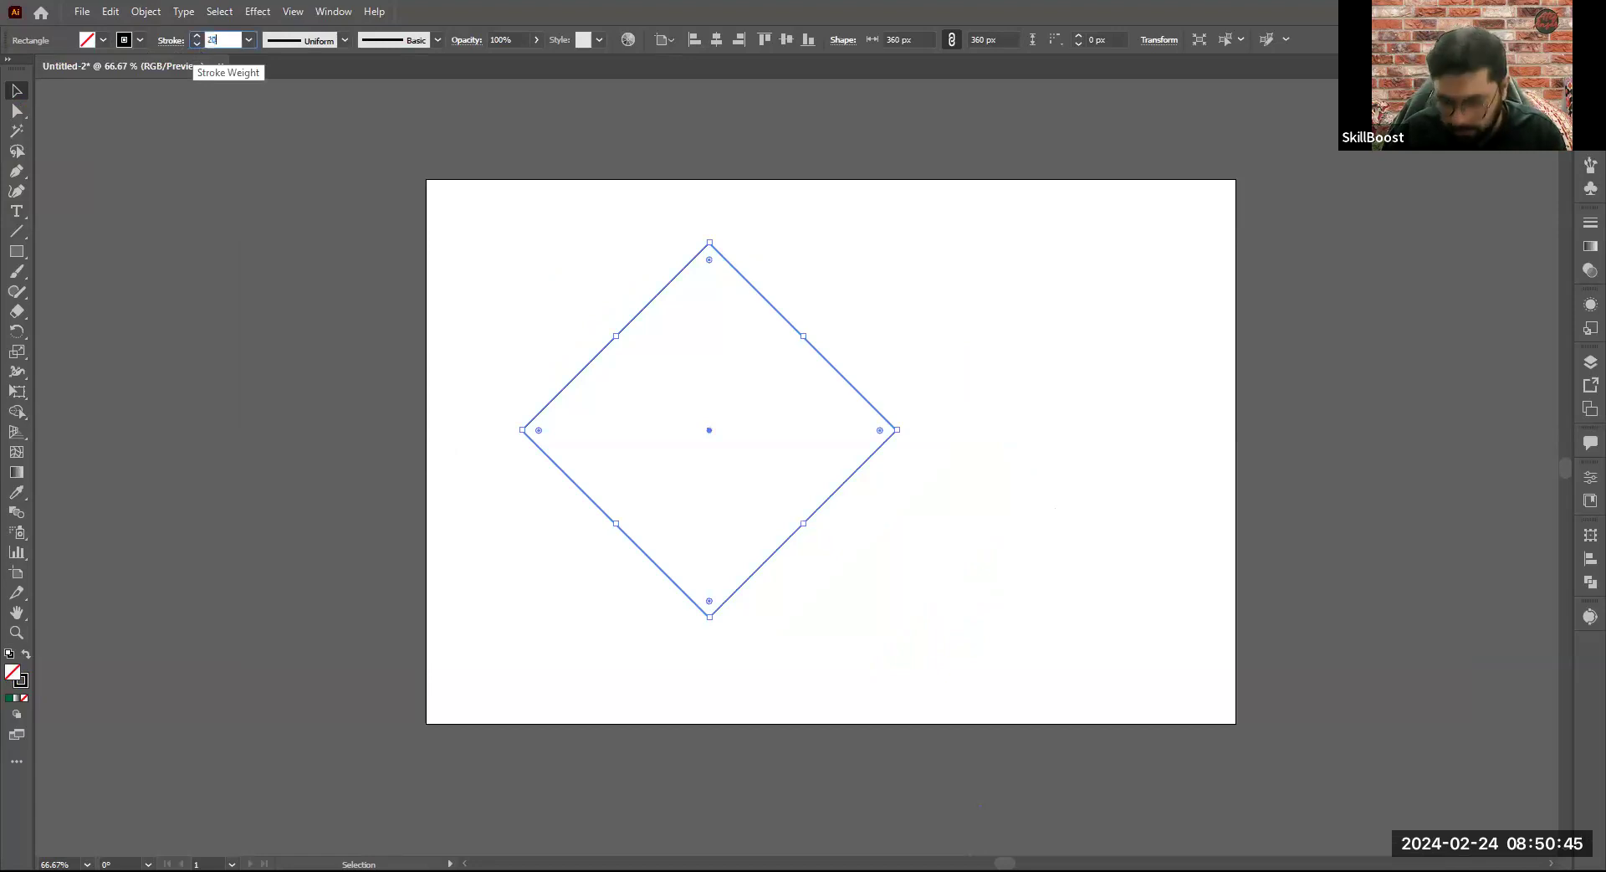
key("Return")
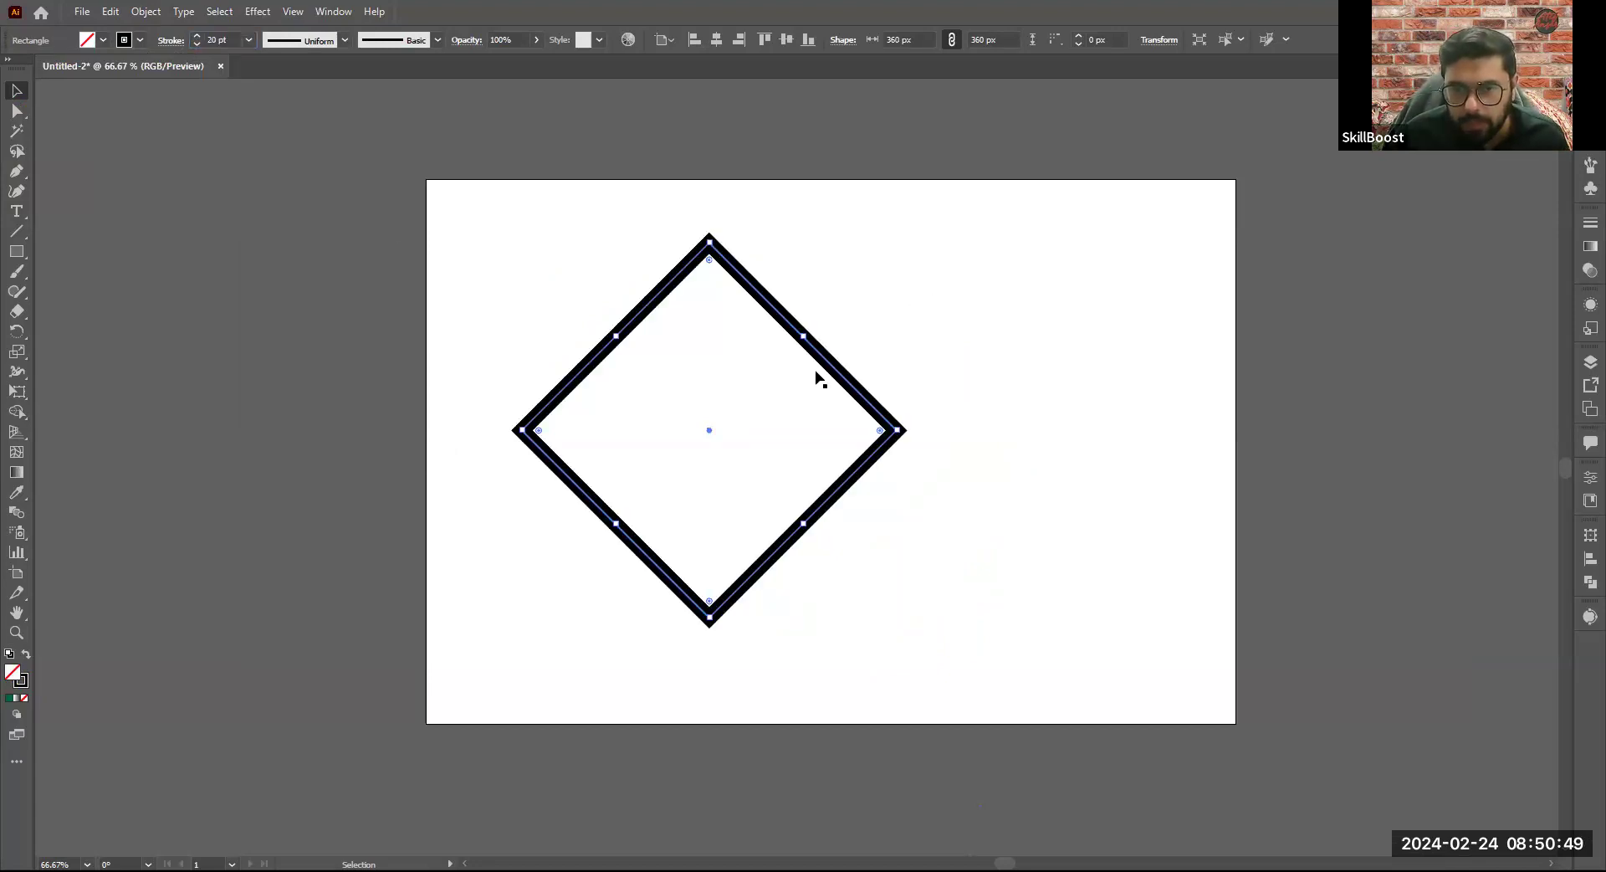
- Move the outlined diamond by its stroke, placing it on the left half of the artboard
left_click_drag(863, 395, 816, 375)
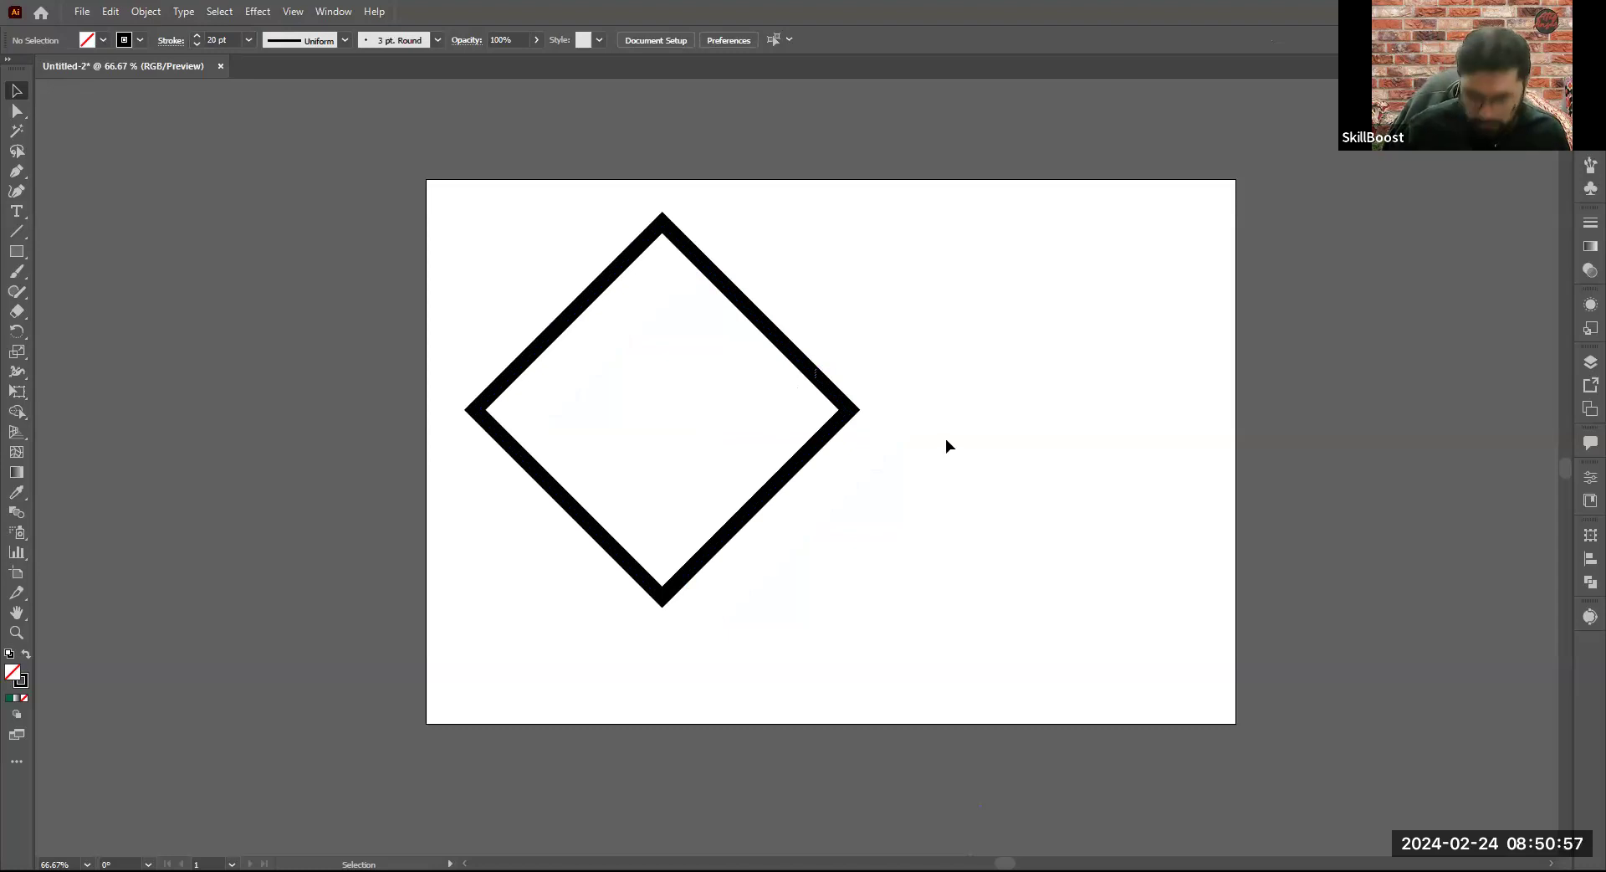
key("ctrl+z")
scroll(914, 441, "down", 1)
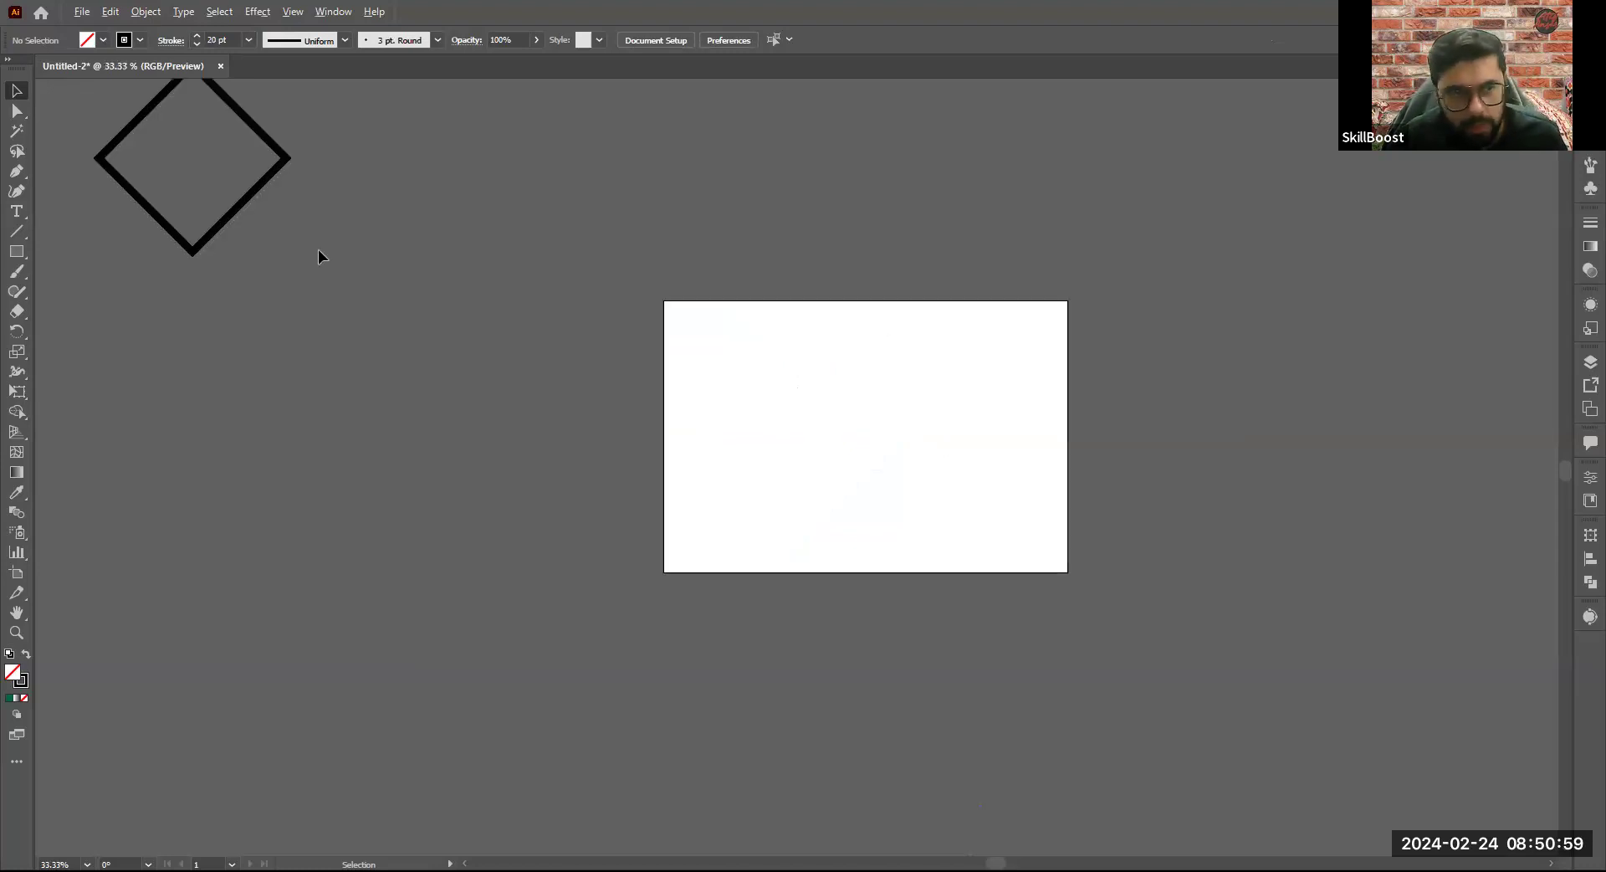
left_click_drag(256, 195, 917, 435)
scroll(913, 435, "up", 3)
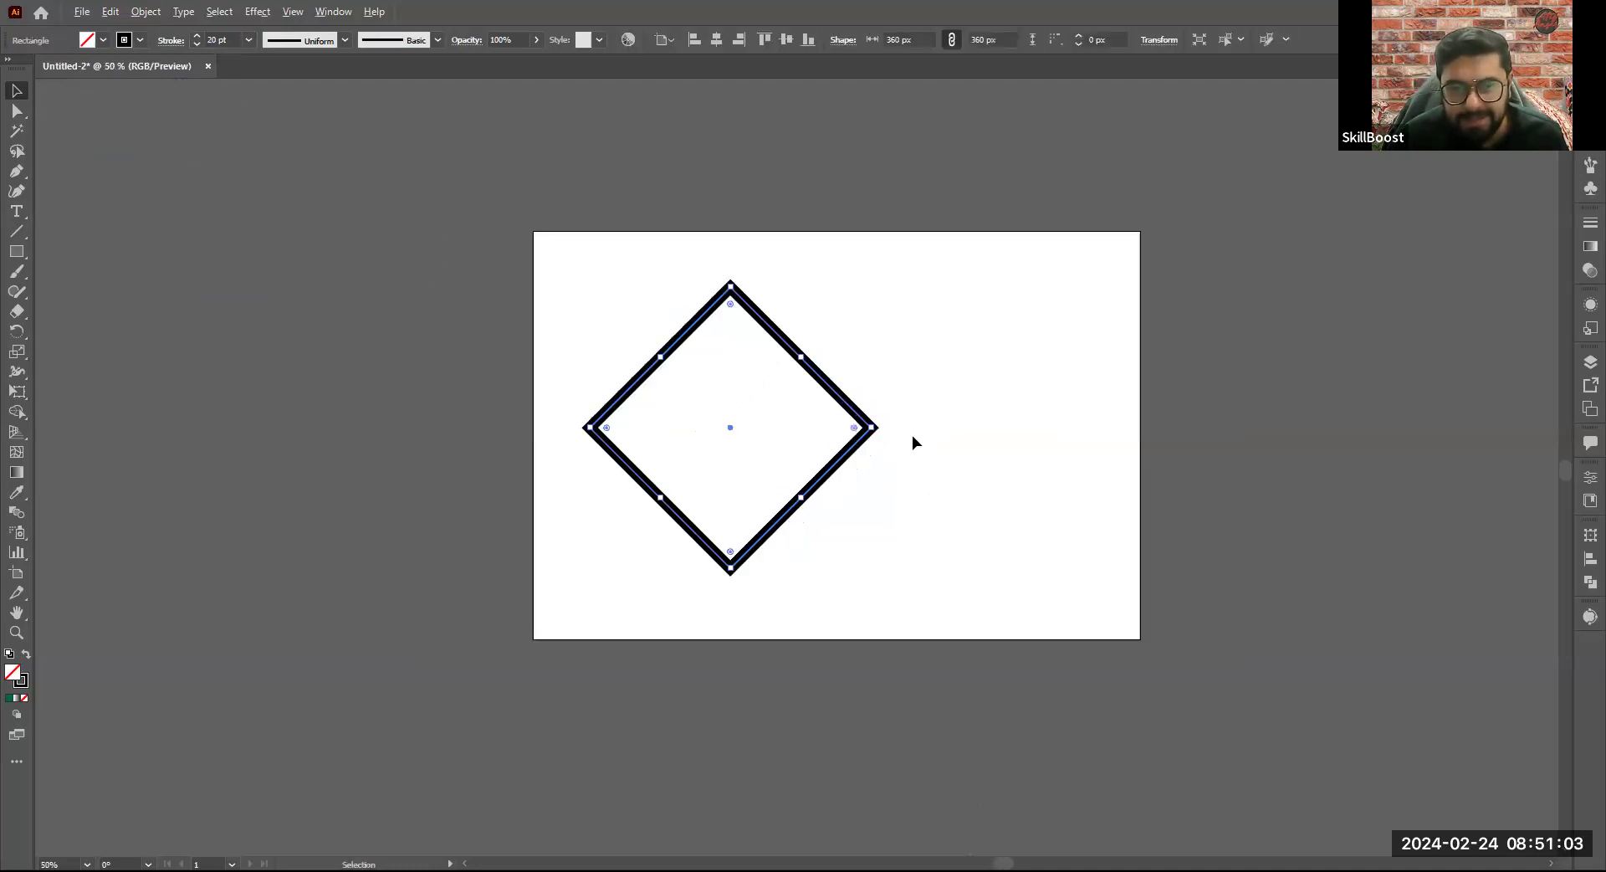
key("ctrl+minus")
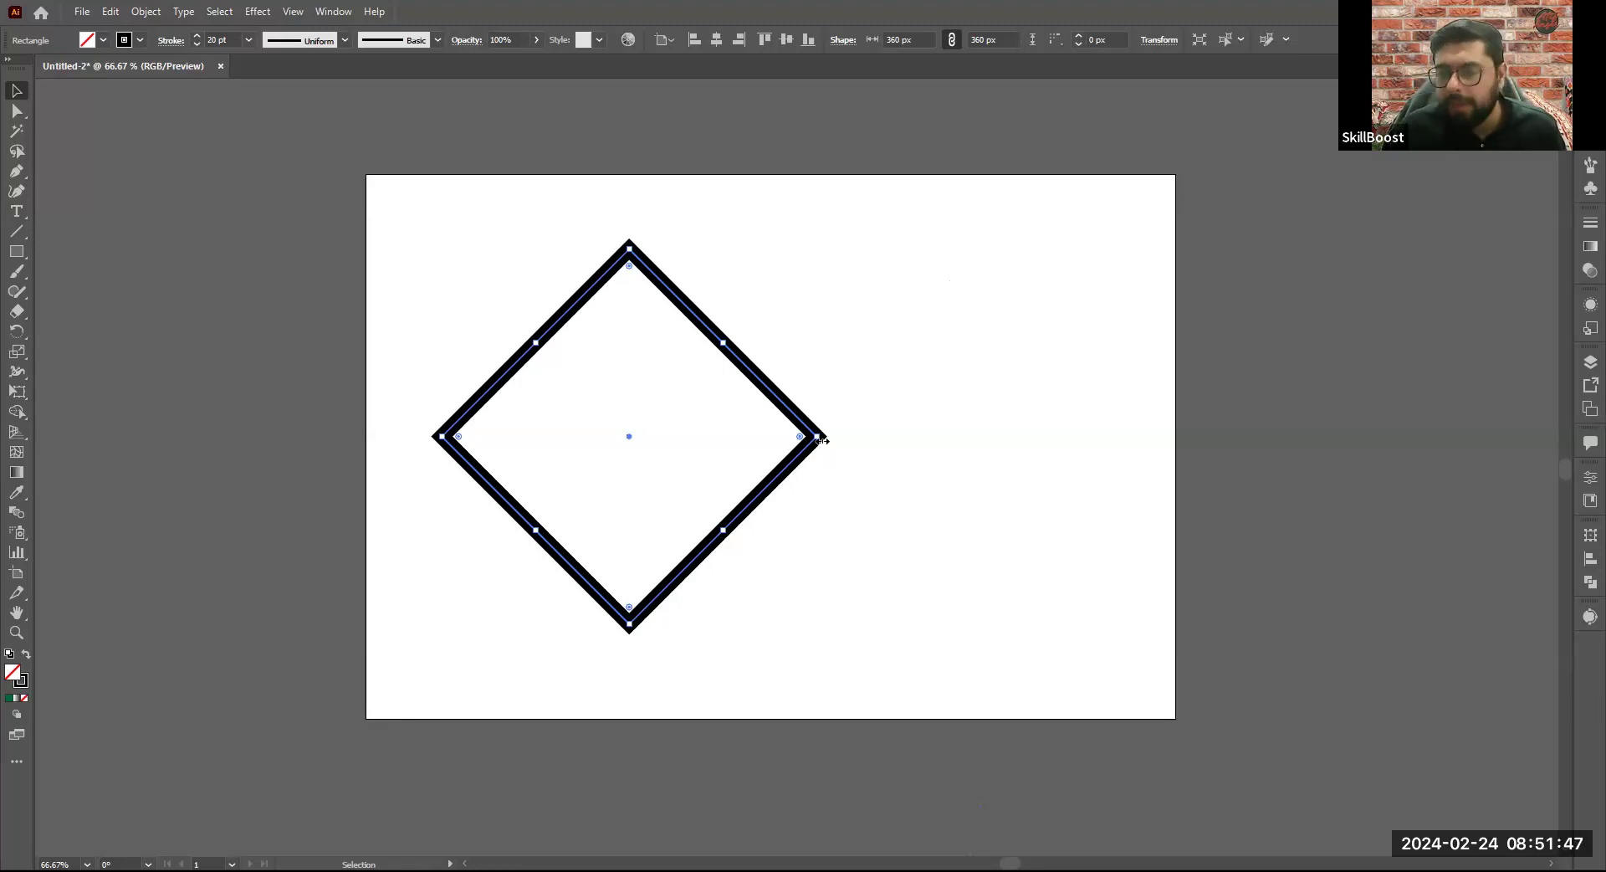
- Scale the outlined diamond down proportionally to about 216 x 216 px and keep it on the artboard's left side
left_click_drag(779, 397, 629, 374)
left_click(749, 433)
left_click(652, 388)
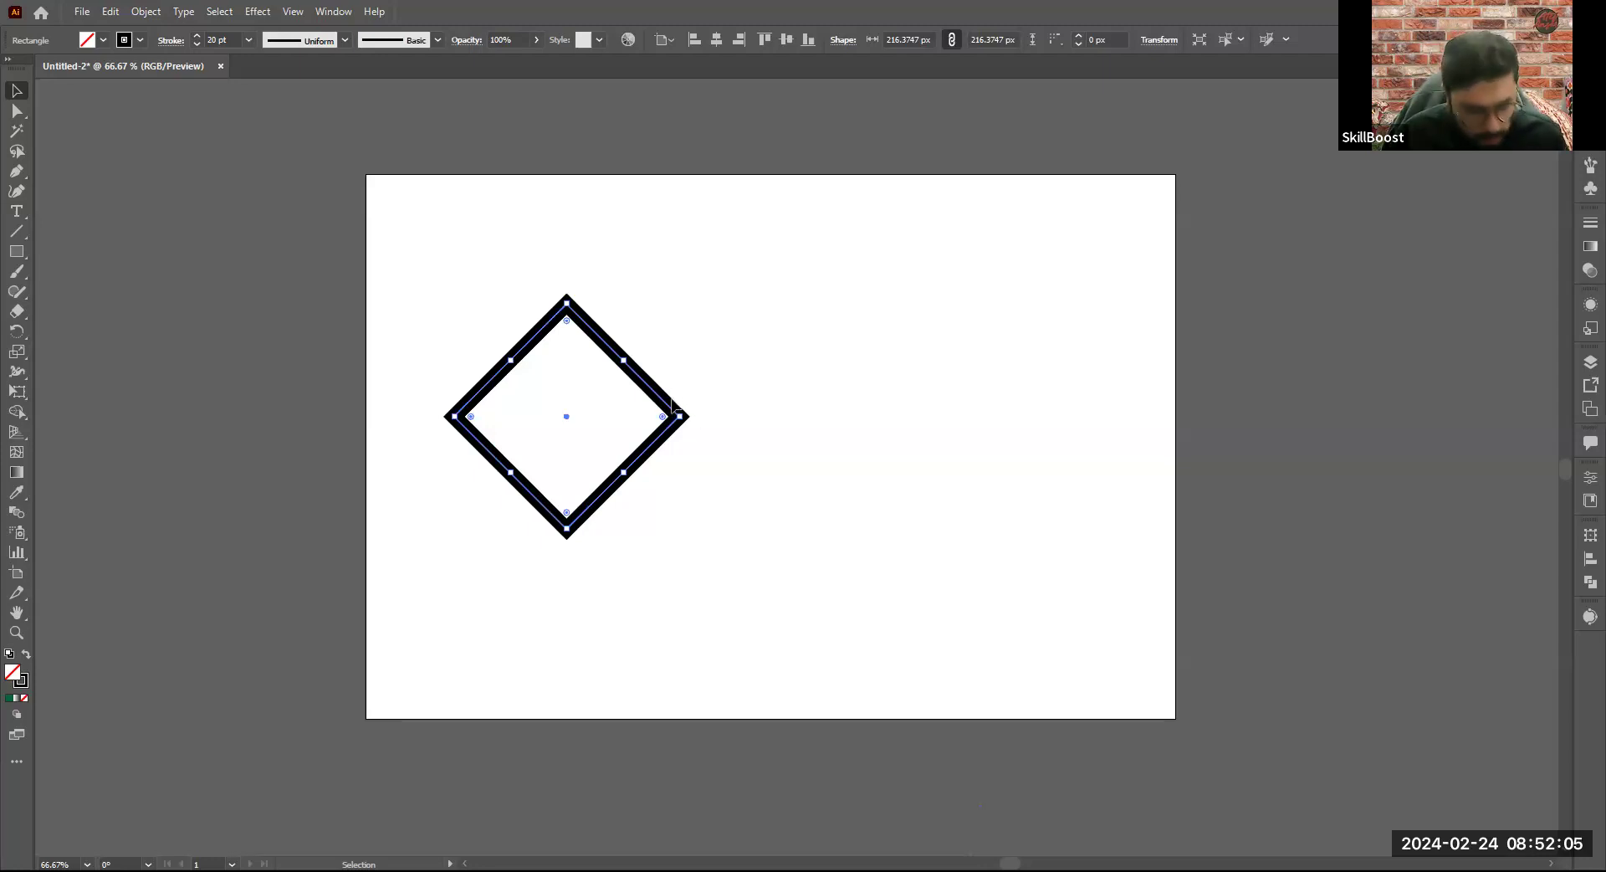
- Paste a copy of the diamond and align both in a row so their neighboring side corners meet
key("a")
key("v")
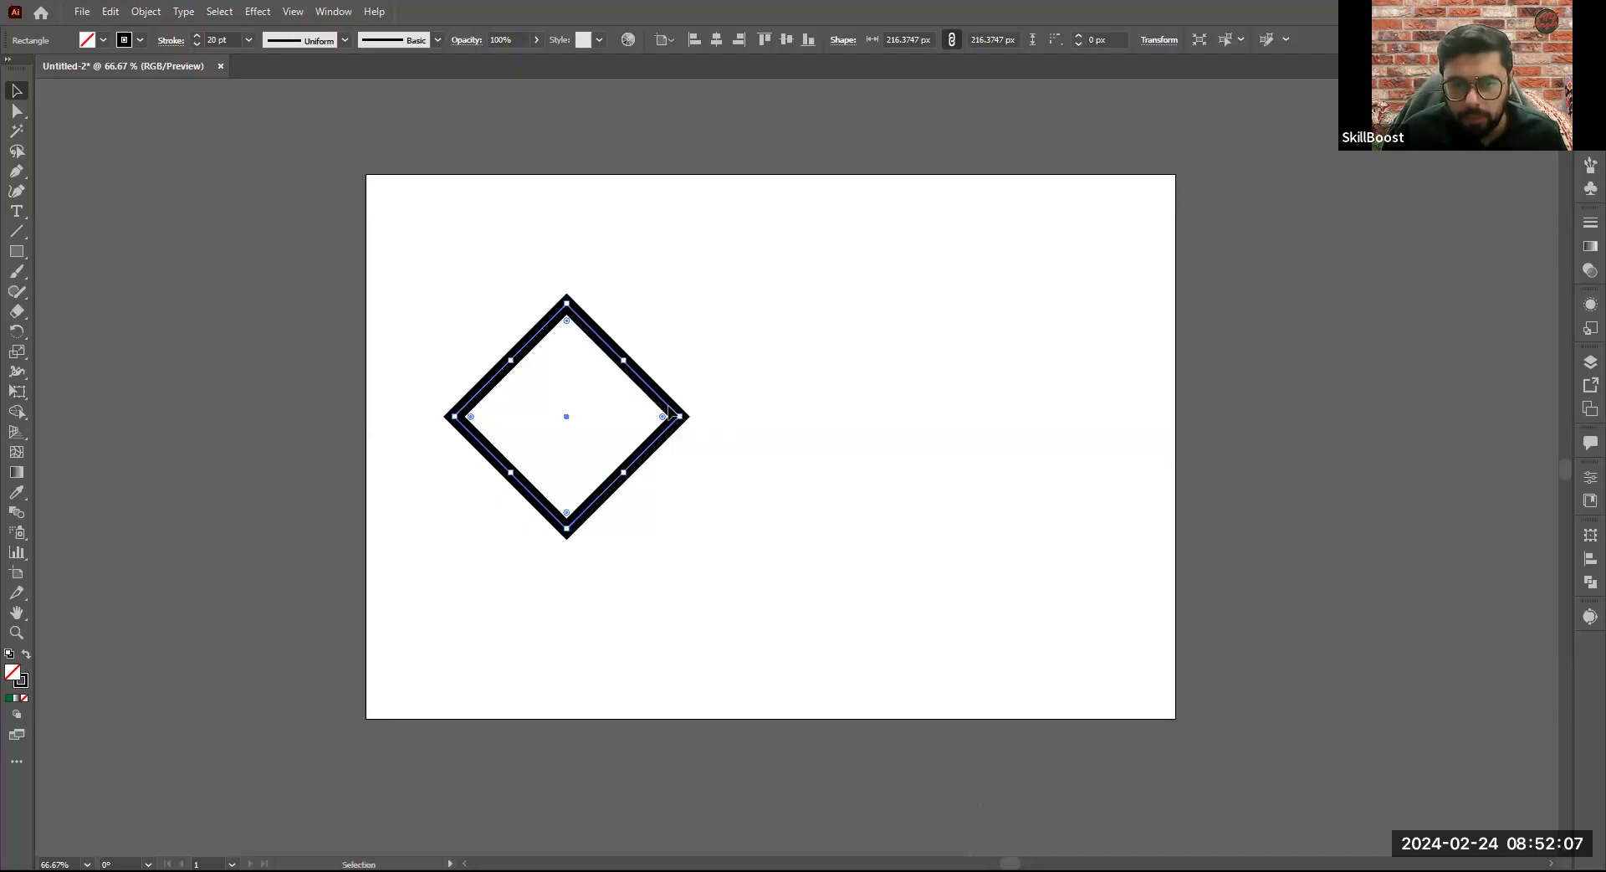
key("ctrl+c")
key("ctrl+v")
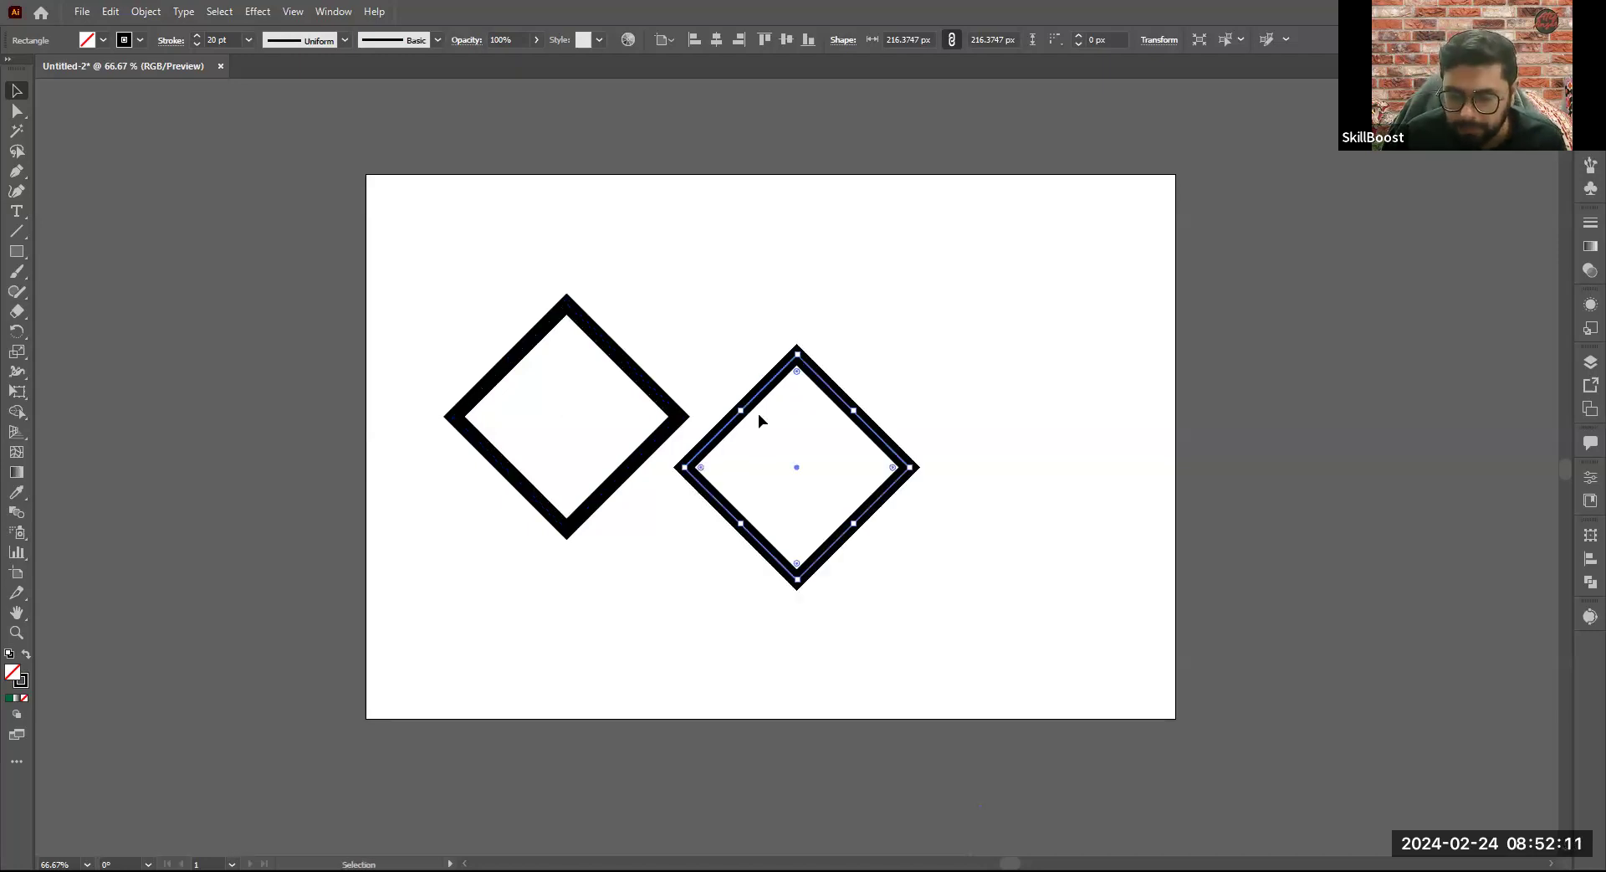
left_click(639, 439)
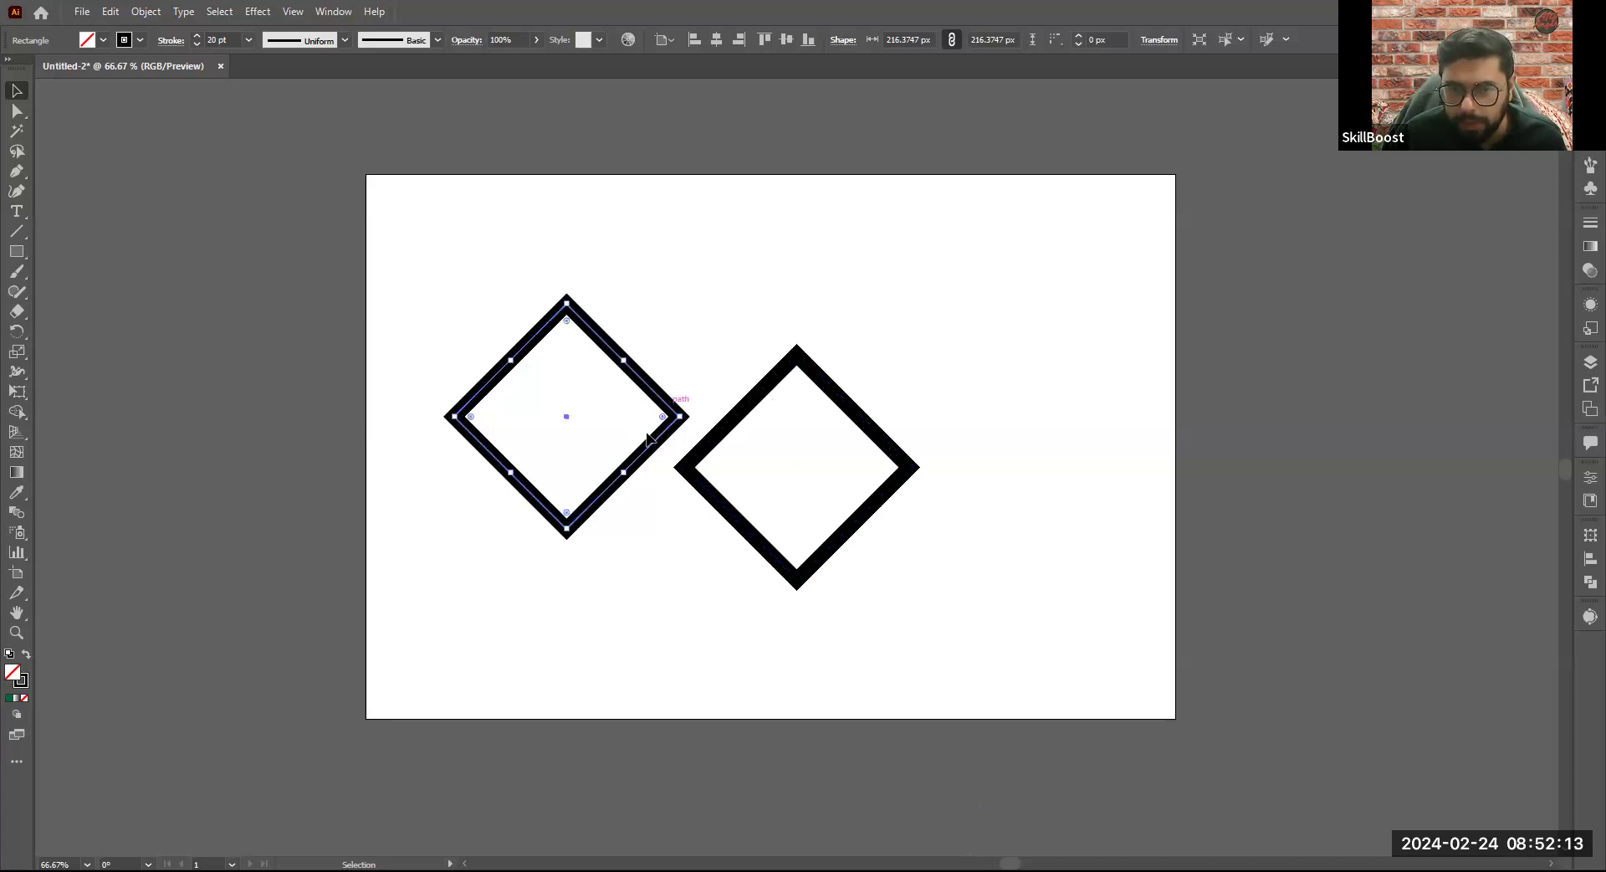
left_click_drag(638, 432, 661, 386)
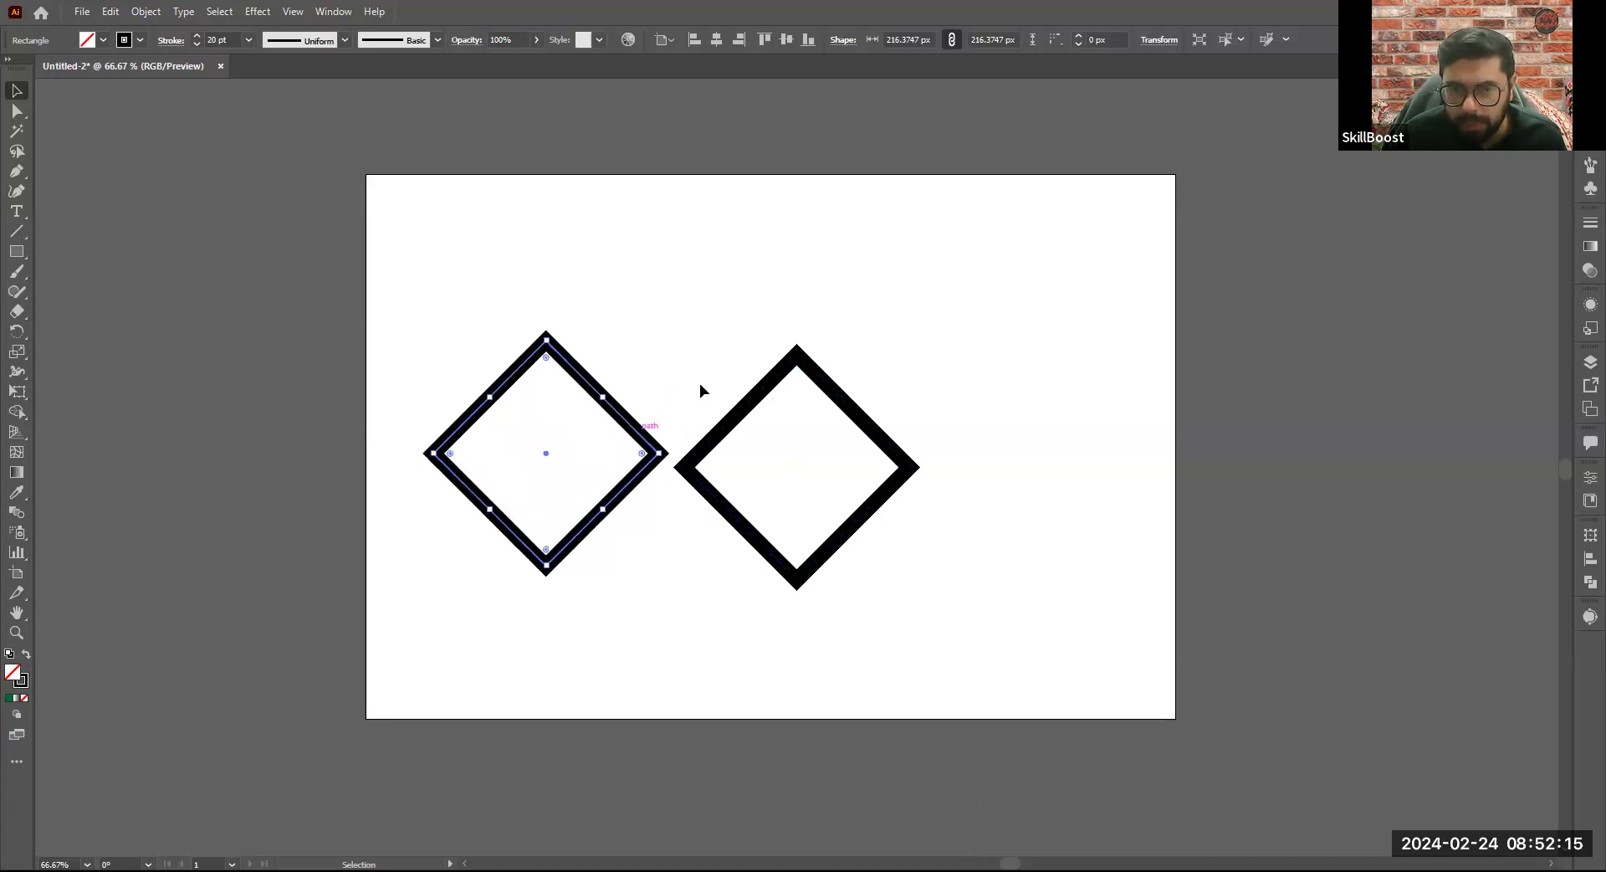
left_click(734, 420)
left_click_drag(734, 425, 734, 362)
- Paste a third diamond and place it at the right end of the row, its corner meeting the second diamond
left_click(774, 627)
left_click(818, 505)
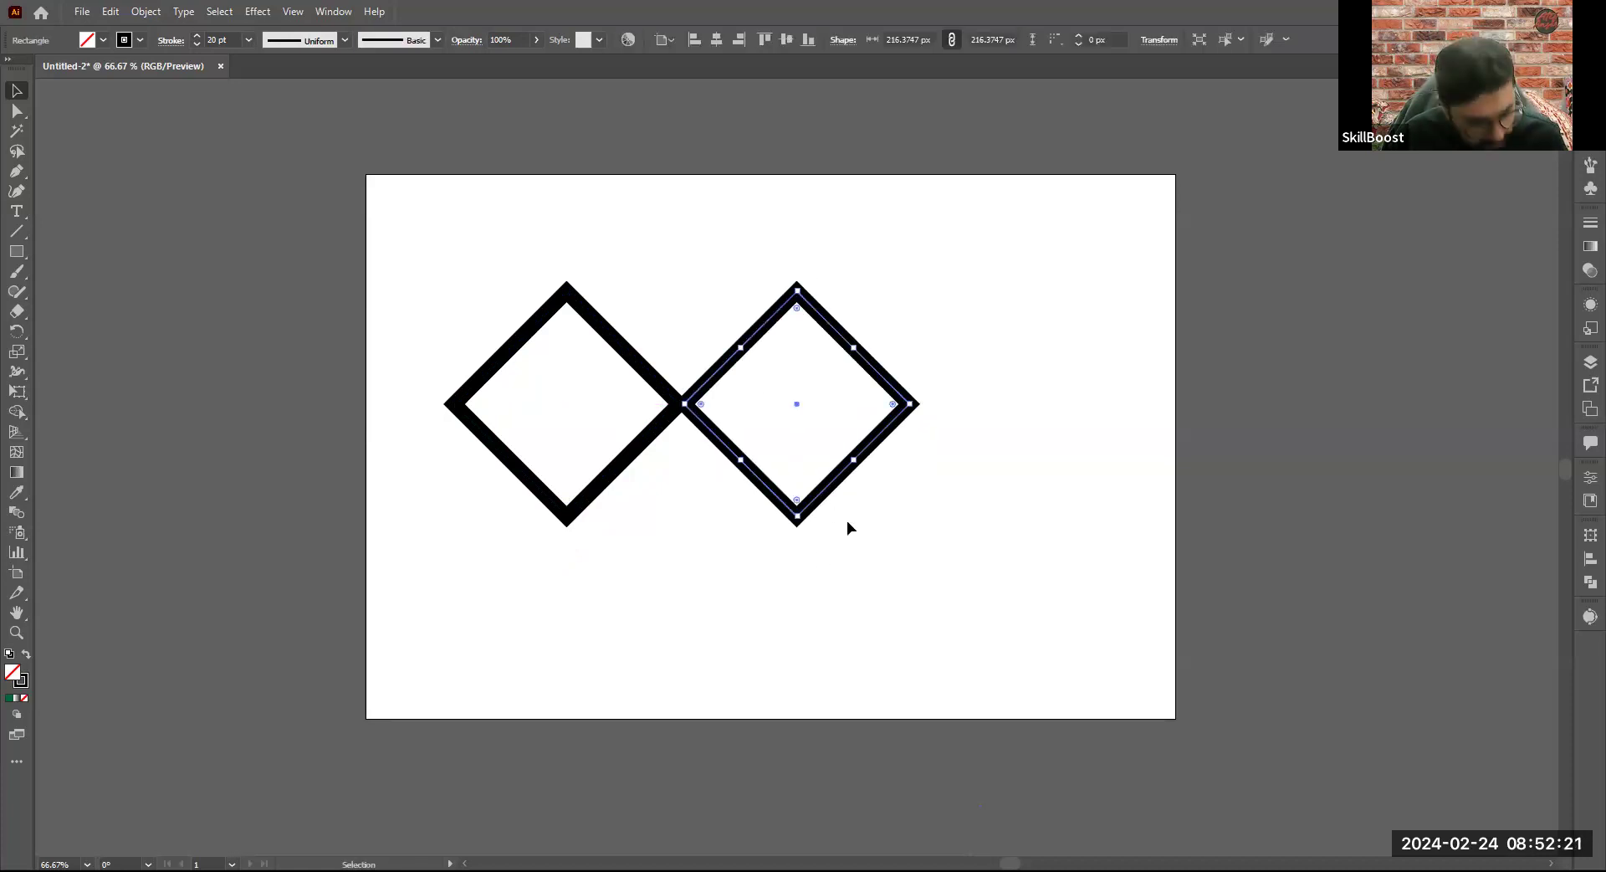
key("a")
key("v")
left_click_drag(816, 507, 816, 571)
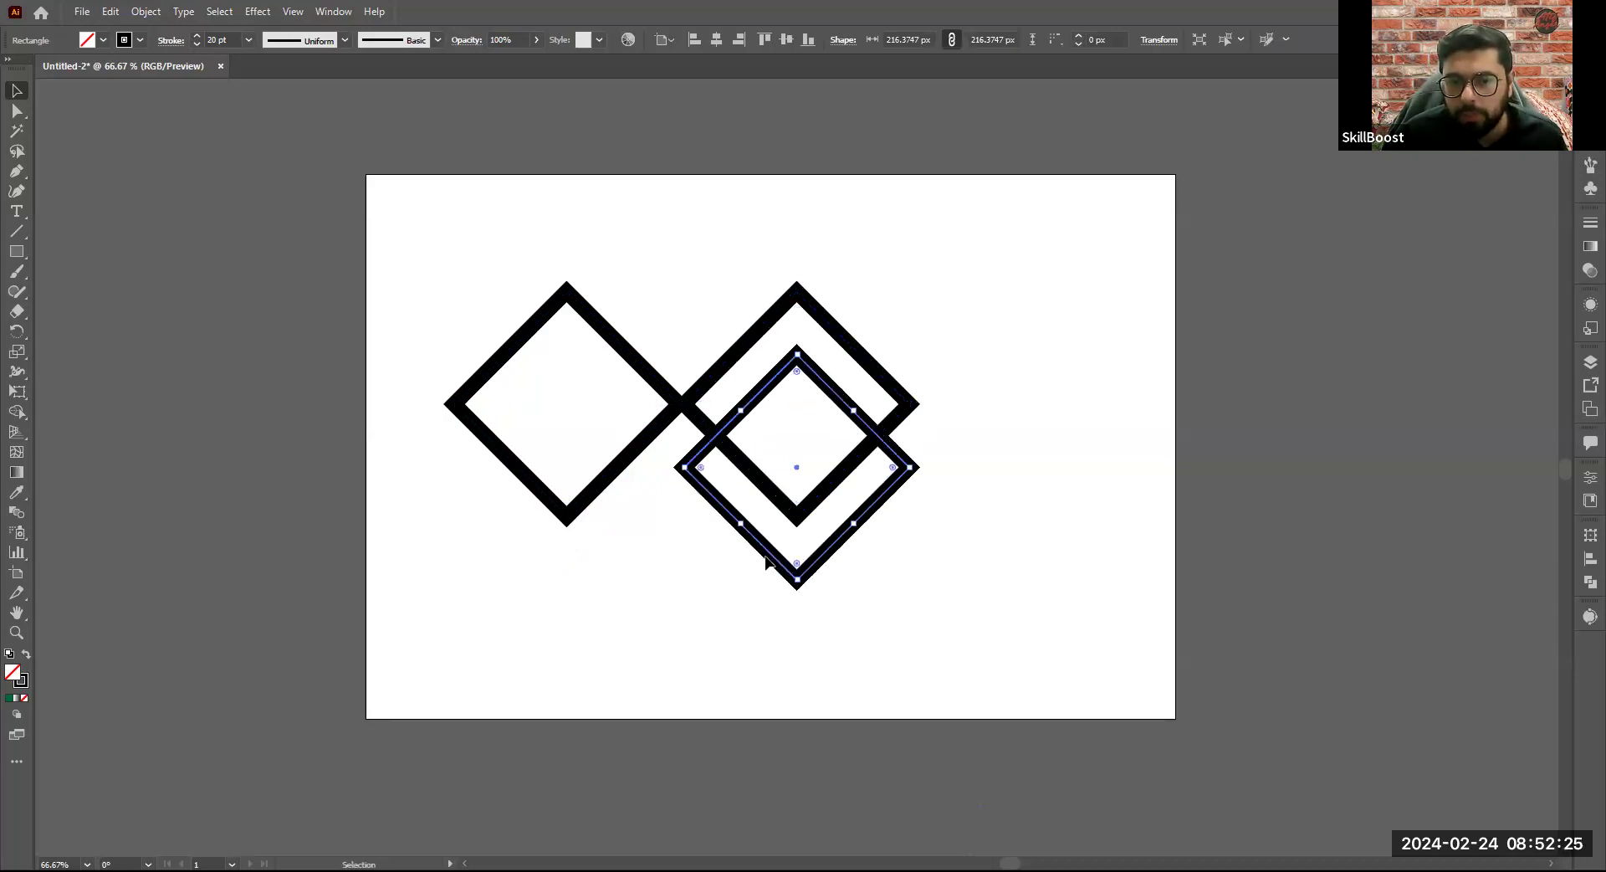
left_click(764, 585)
left_click_drag(775, 565, 989, 543)
left_click(1139, 626)
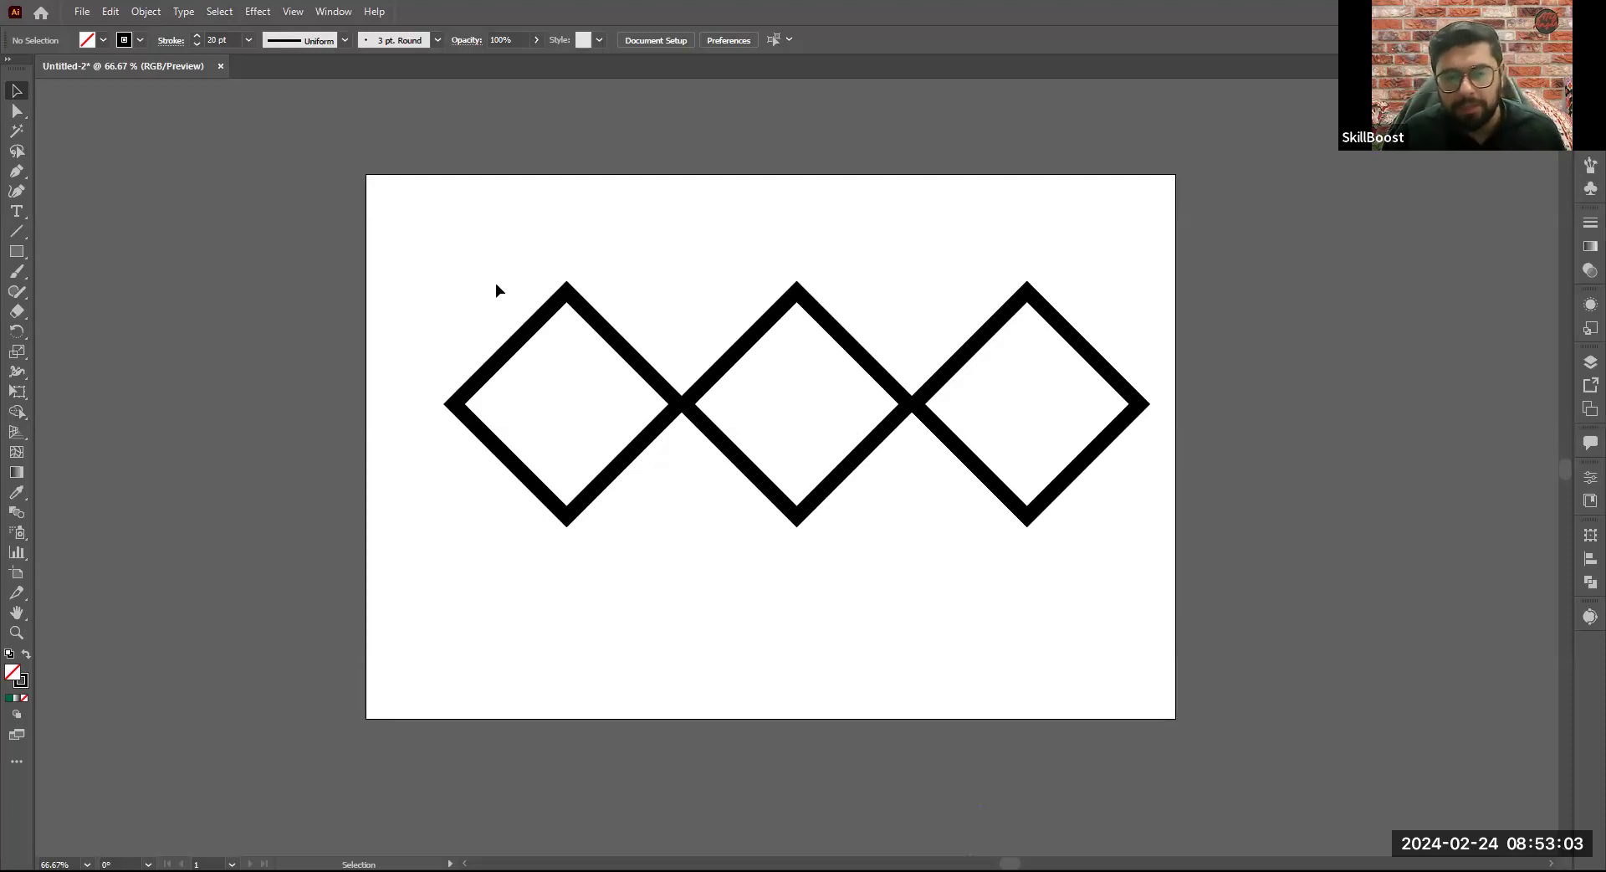
- Delete all three diamonds from the artboard and bring up the group of shape tools
key("ctrl+a")
key("Delete")
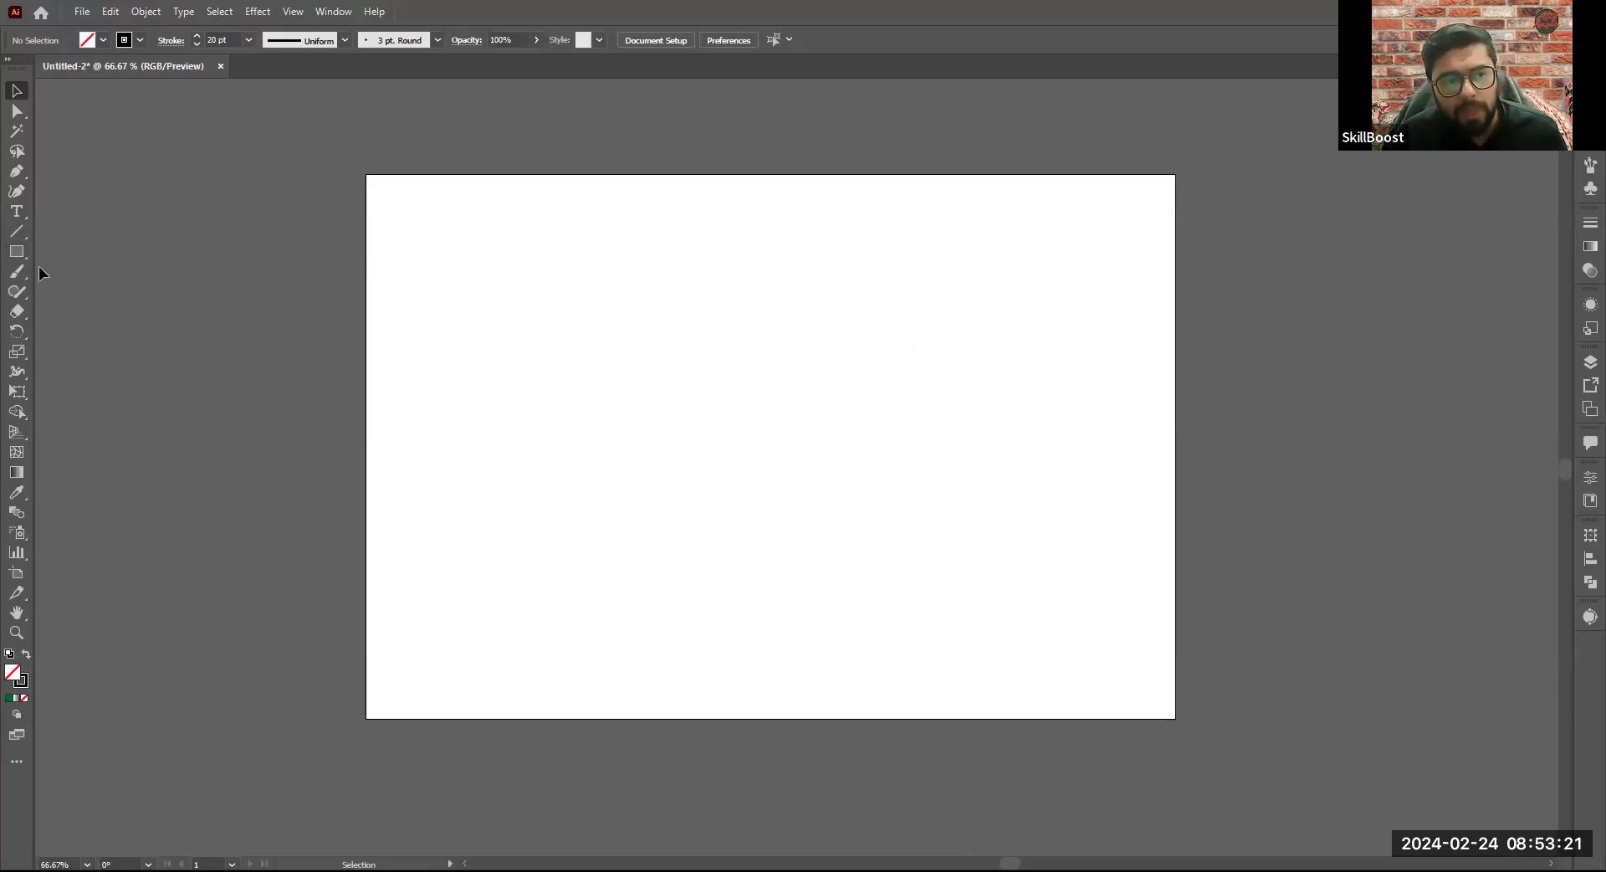
right_click(14, 256)
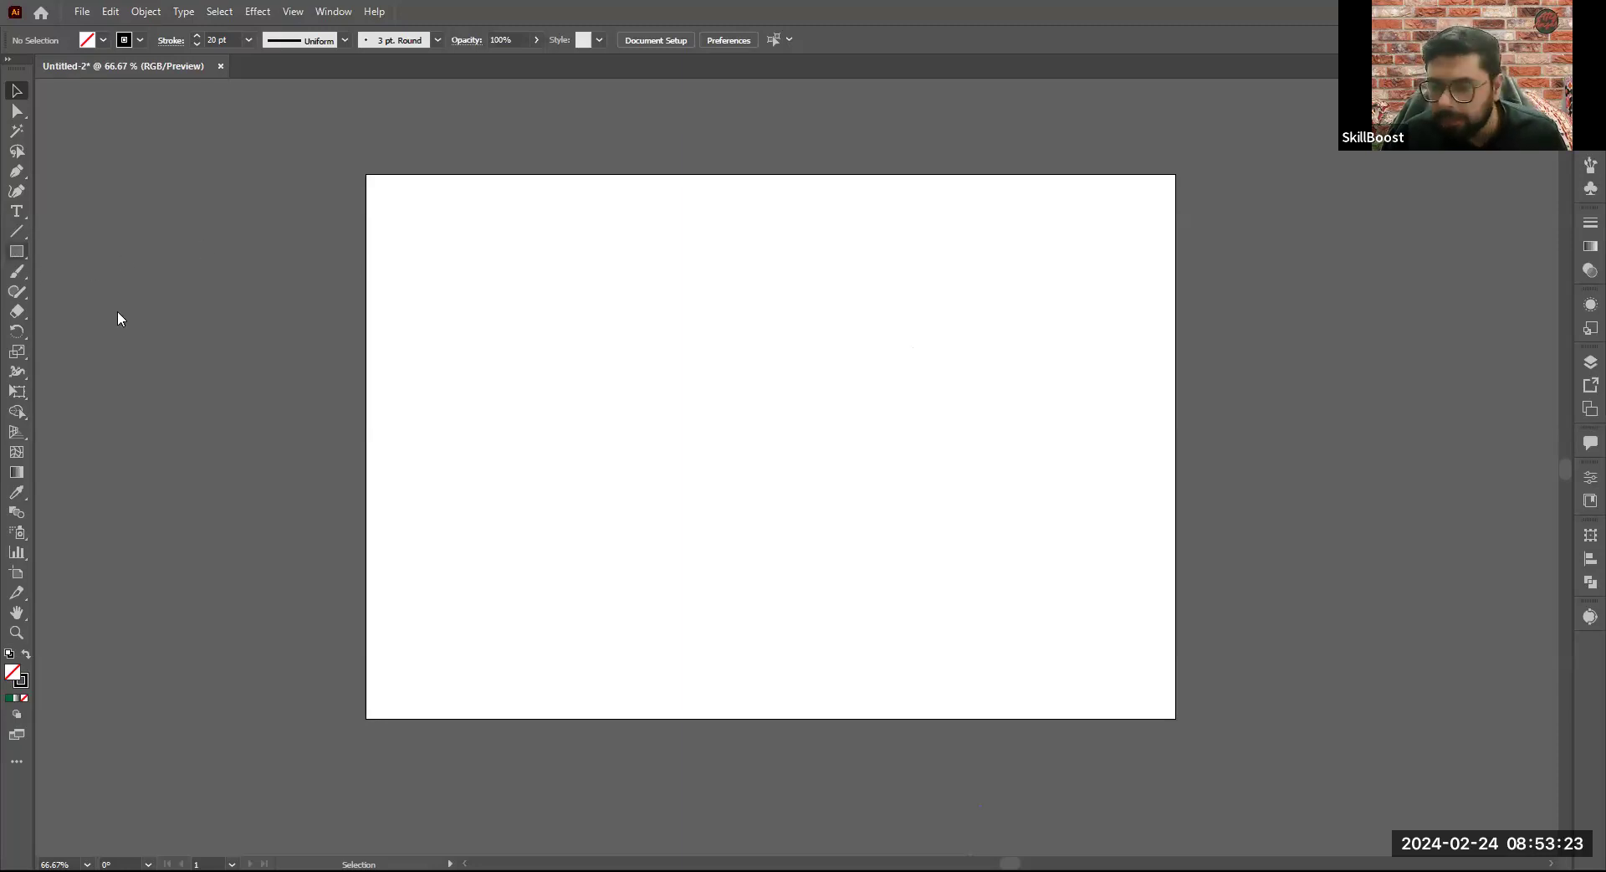
- Draw a large black-filled square without stroke, two tall narrow rectangles beside it, and a small square of about 126 x 126 px
left_click(100, 263)
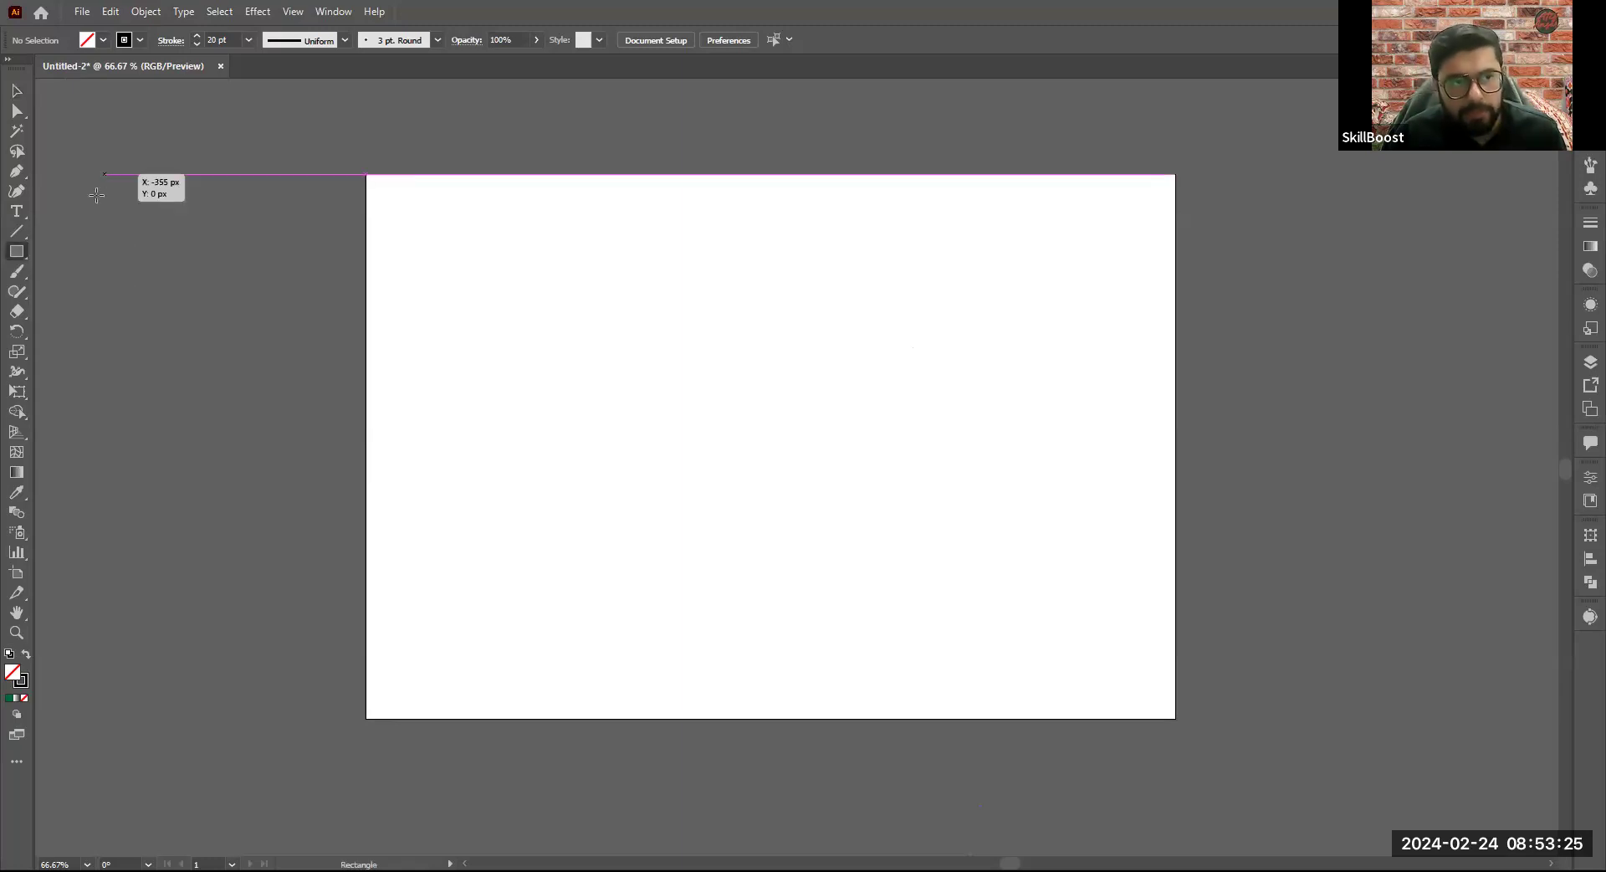
key("shift+x")
left_click_drag(661, 410, 737, 568)
left_click_drag(918, 249, 966, 657)
left_click_drag(1038, 299, 1063, 685)
left_click_drag(464, 629, 485, 674)
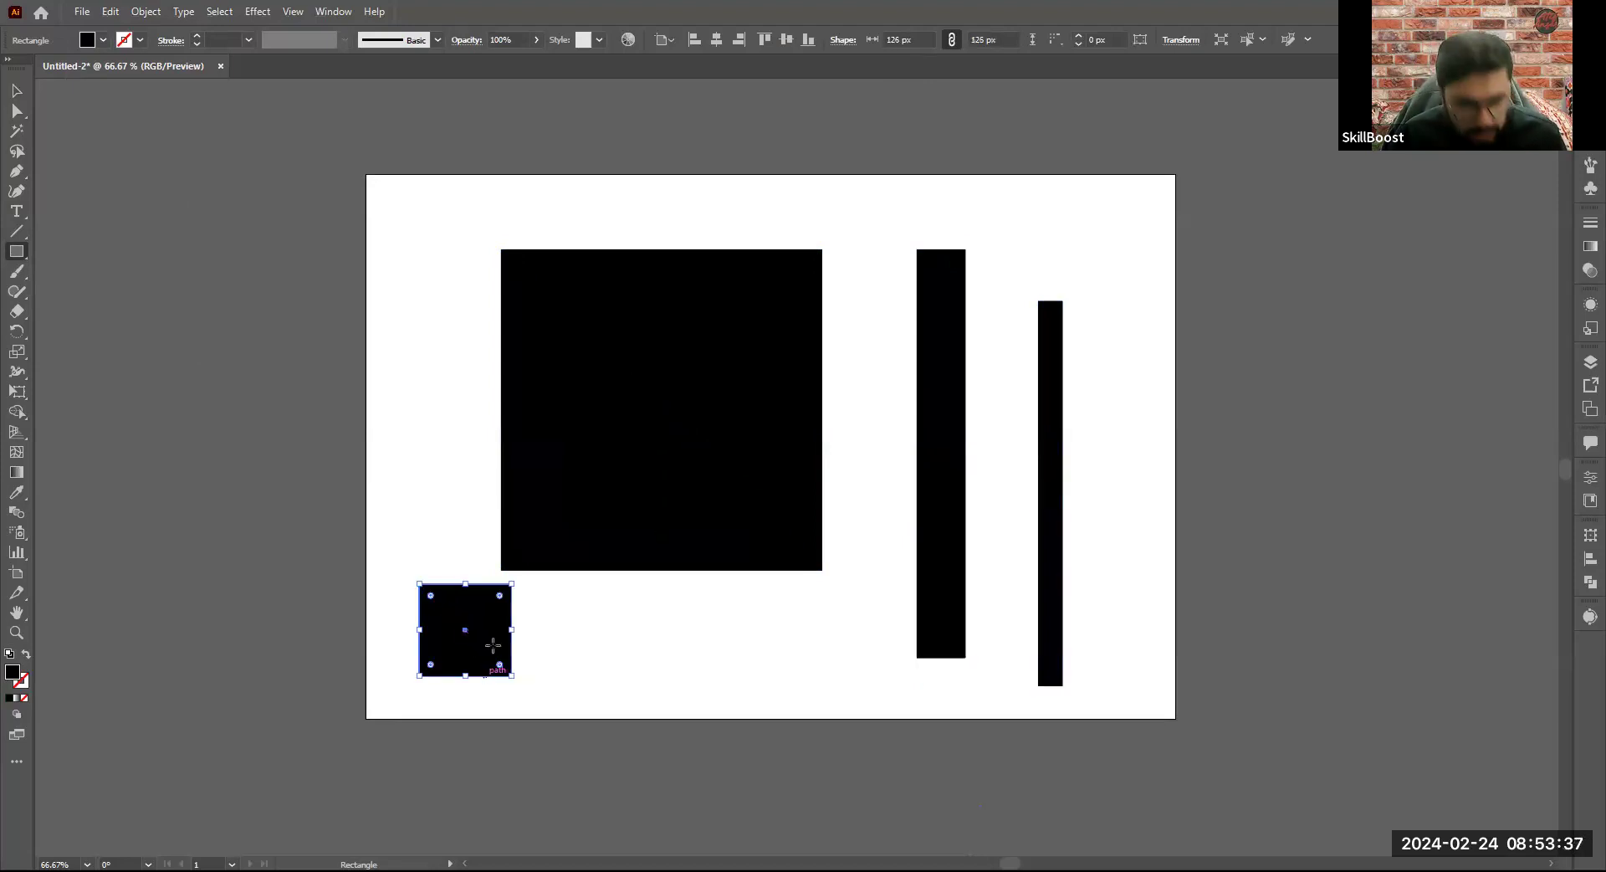
- Move the large square down and left, and delete the two narrow rectangles and the small square
left_click(16, 92)
left_click_drag(652, 412, 604, 442)
left_click(938, 456)
key("Delete")
left_click(1058, 481)
key("Delete")
left_click(444, 670)
key("Delete")
- Reposition the remaining square and turn it 45° into a diamond scaled to about 336 x 336 px
left_click_drag(653, 469, 666, 509)
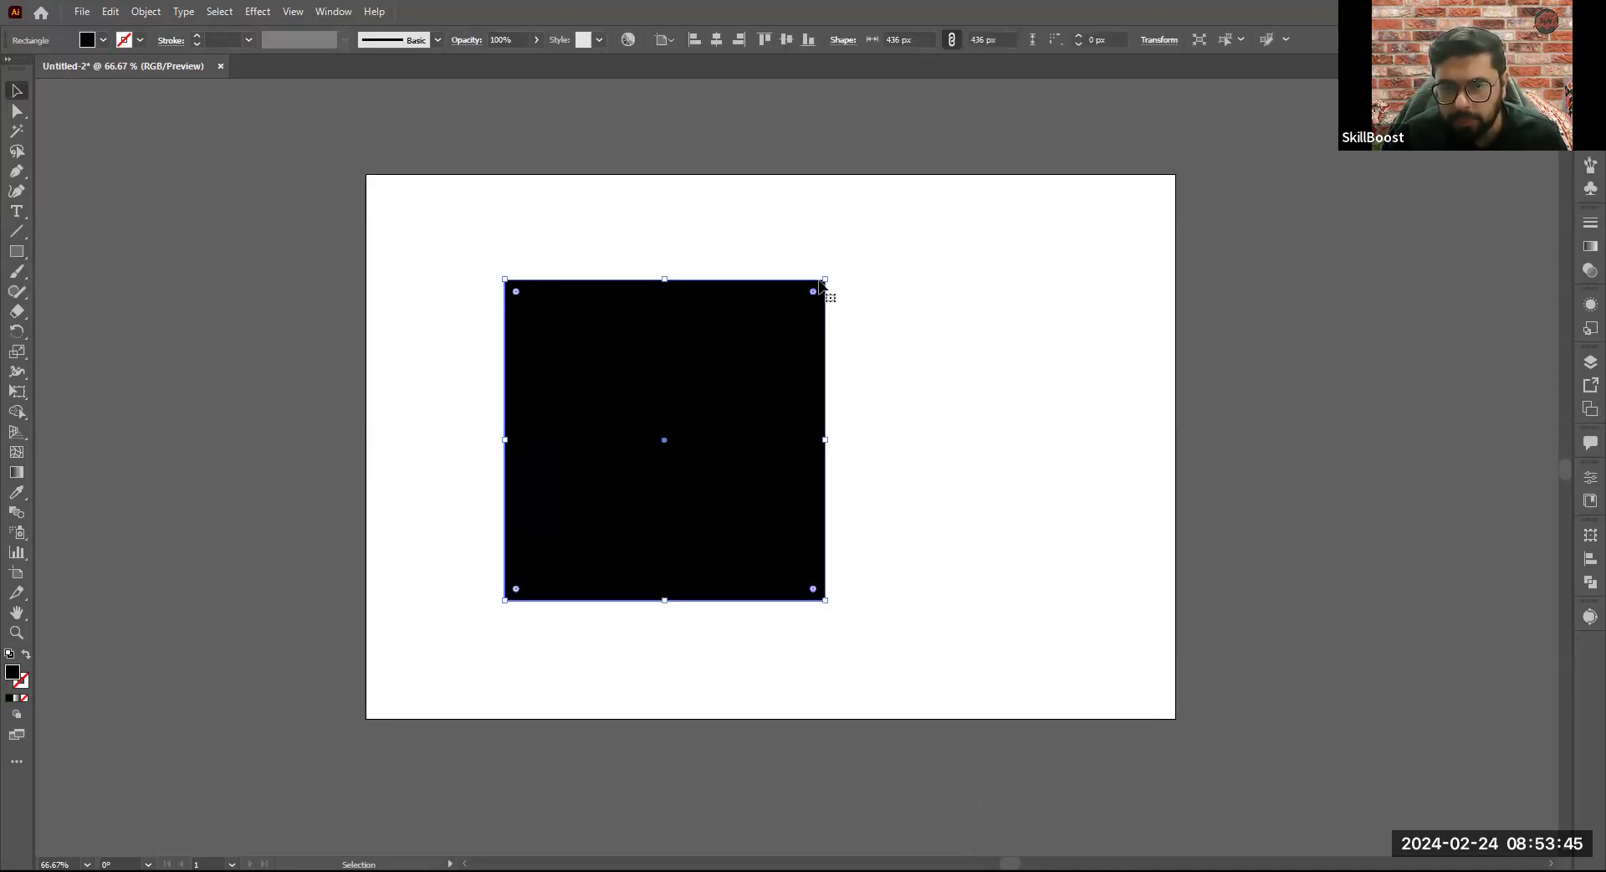
left_click_drag(826, 279, 838, 442)
left_click_drag(1141, 417, 1093, 409)
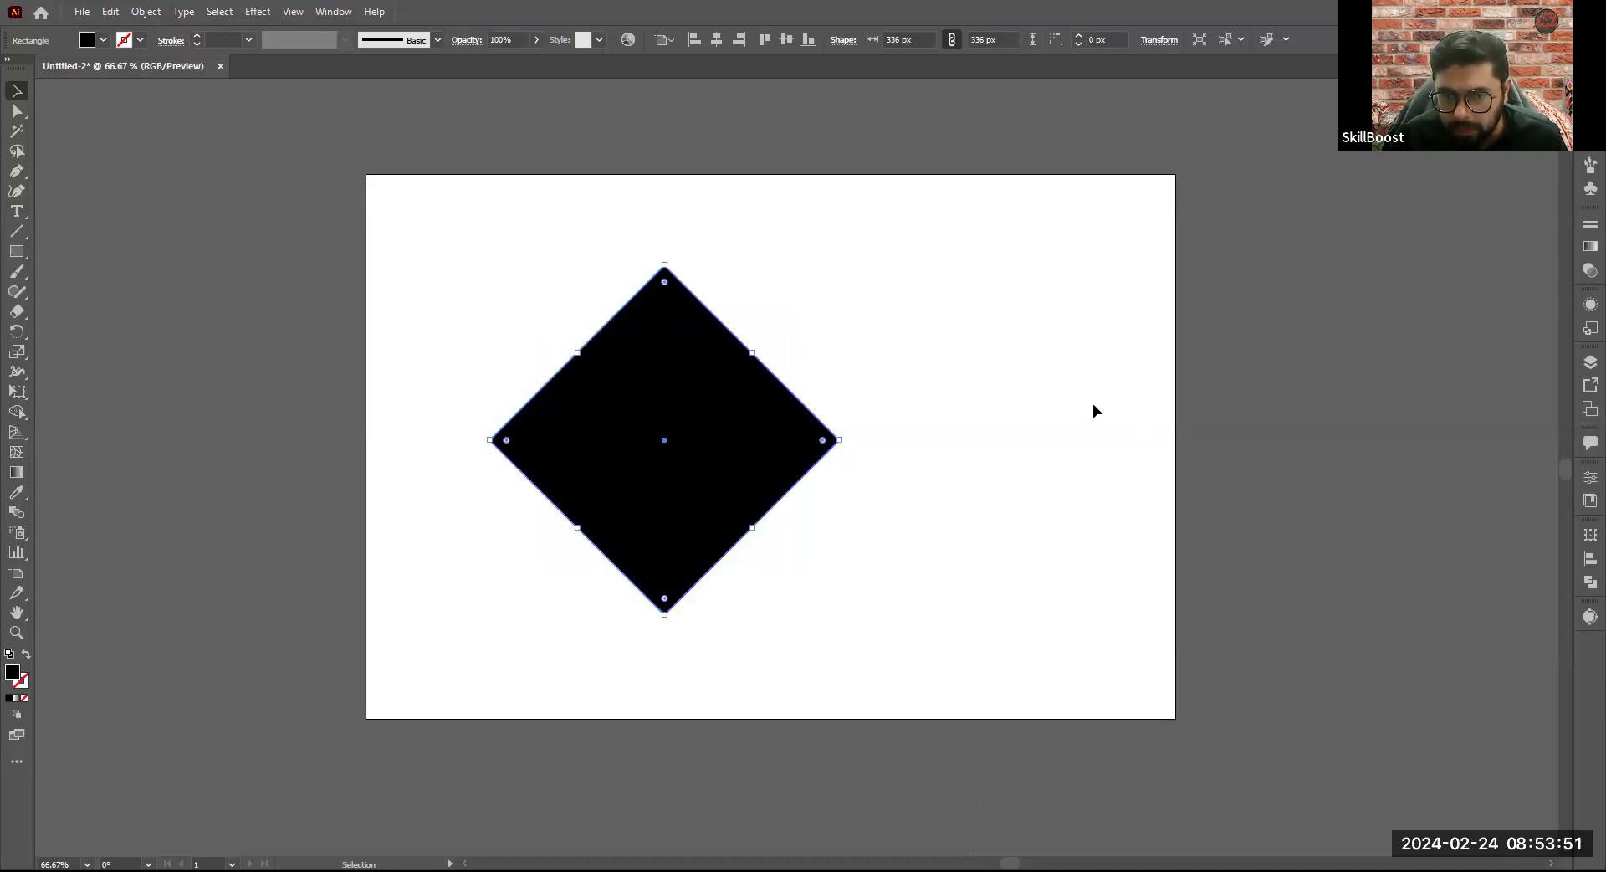
- Give the diamond a green fill and a red stroke
left_click(102, 41)
left_click(69, 80)
left_click(434, 198)
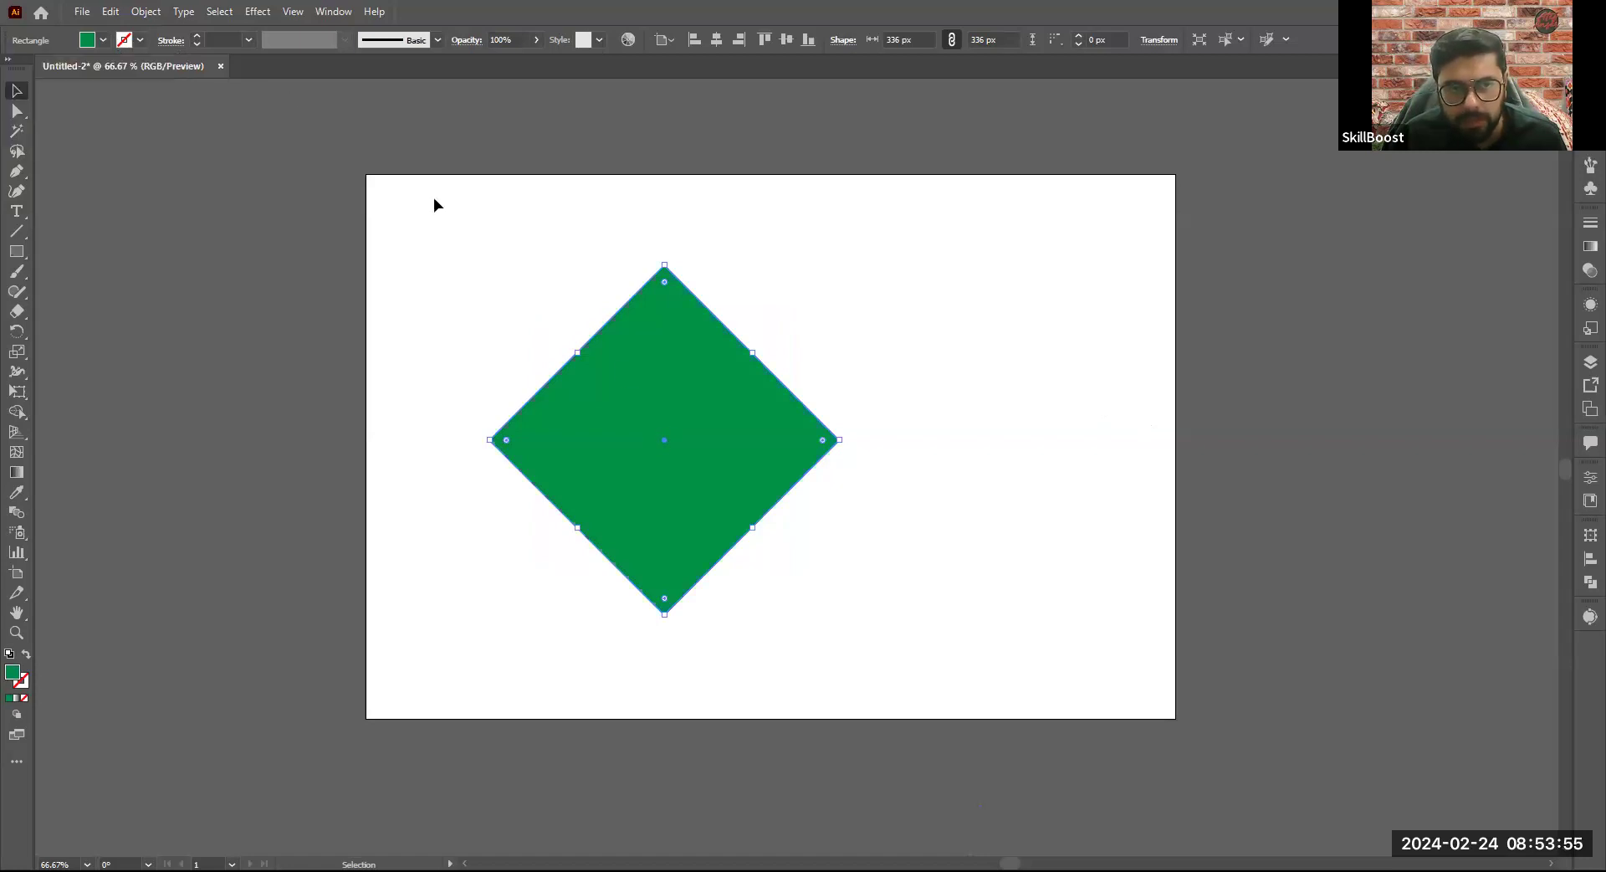
left_click(139, 42)
left_click(57, 67)
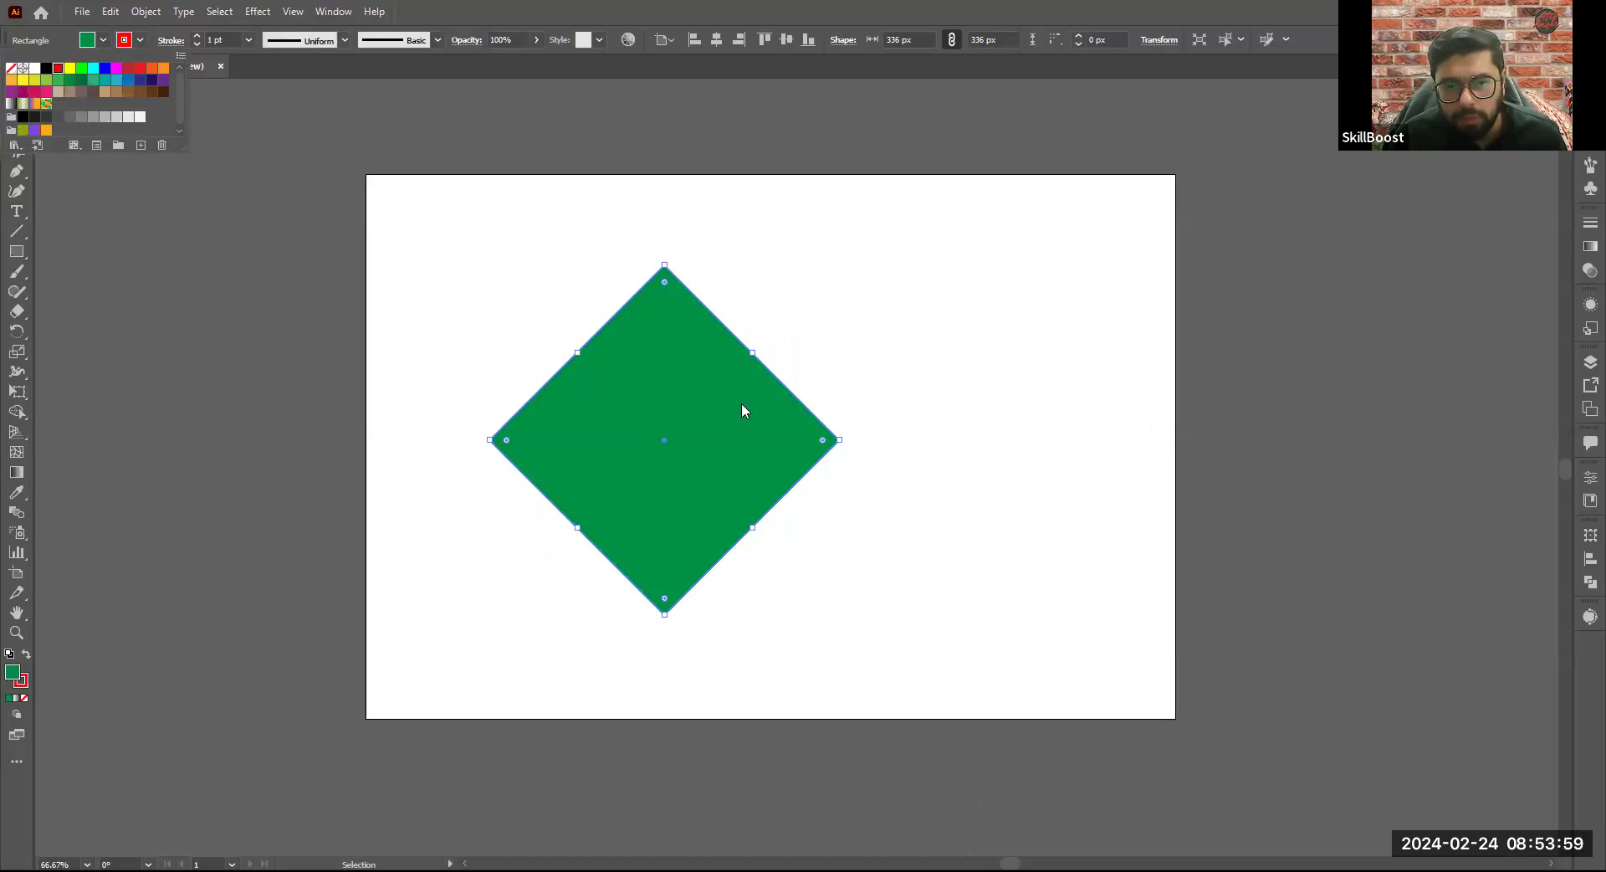
left_click(807, 452)
- Move the diamond to the artboard's left side and place a duplicate of it at the right
left_click_drag(828, 443, 709, 458)
left_click_drag(979, 404, 942, 420)
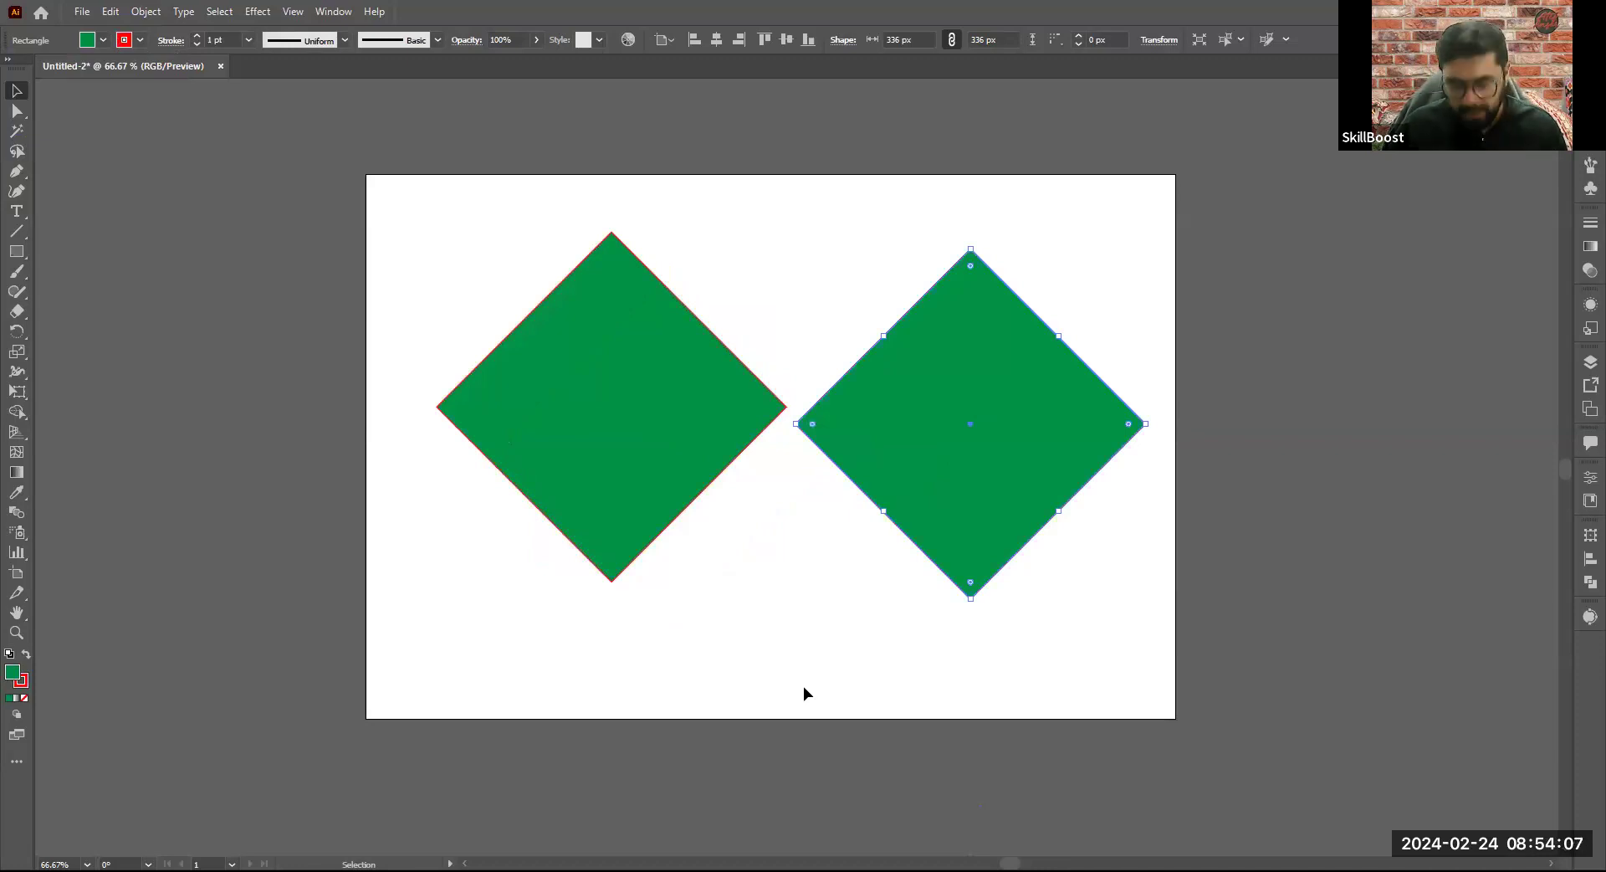
- Delete both green diamonds so the artboard is empty
key("ctrl+a")
key("Delete")
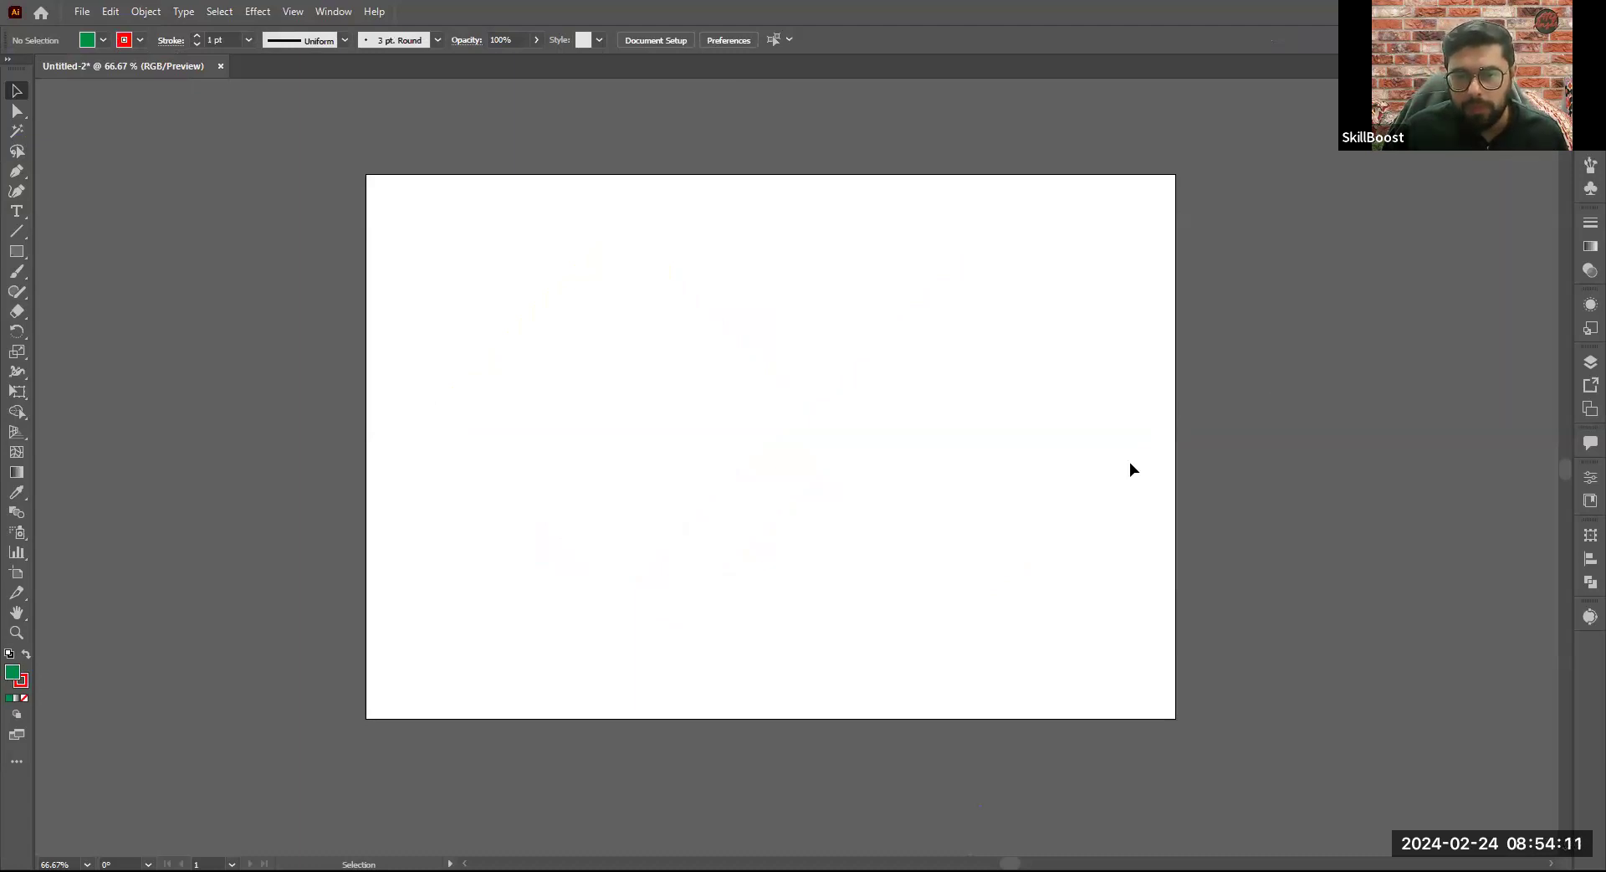
- Paste the reference image of the black diamond lattice onto the artboard and undo the paste
key("ctrl+v")
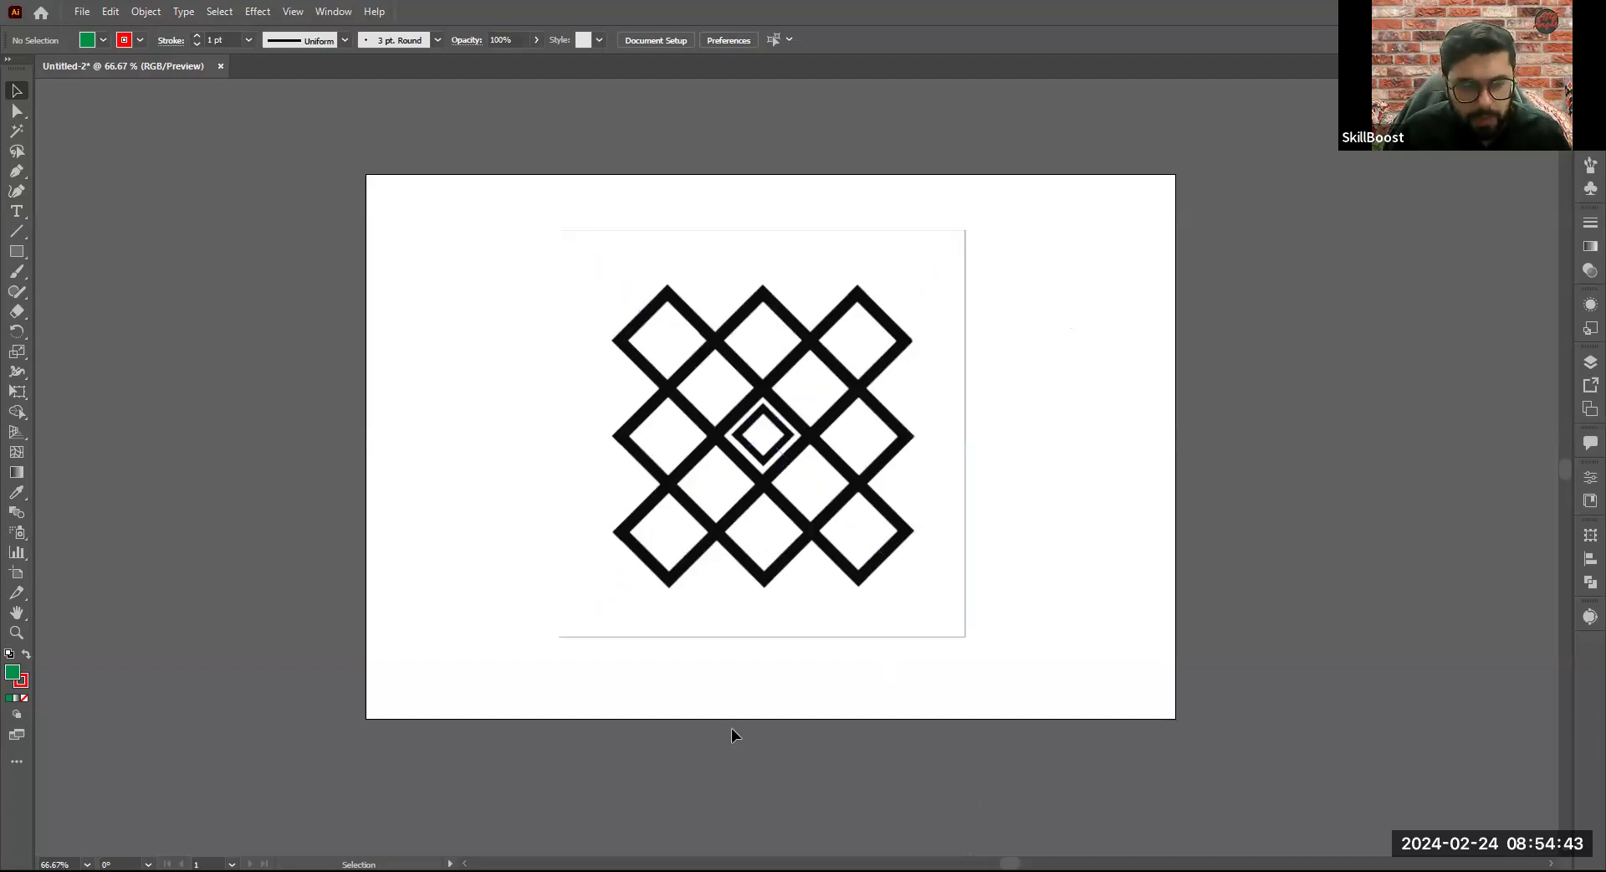
key("ctrl+z")
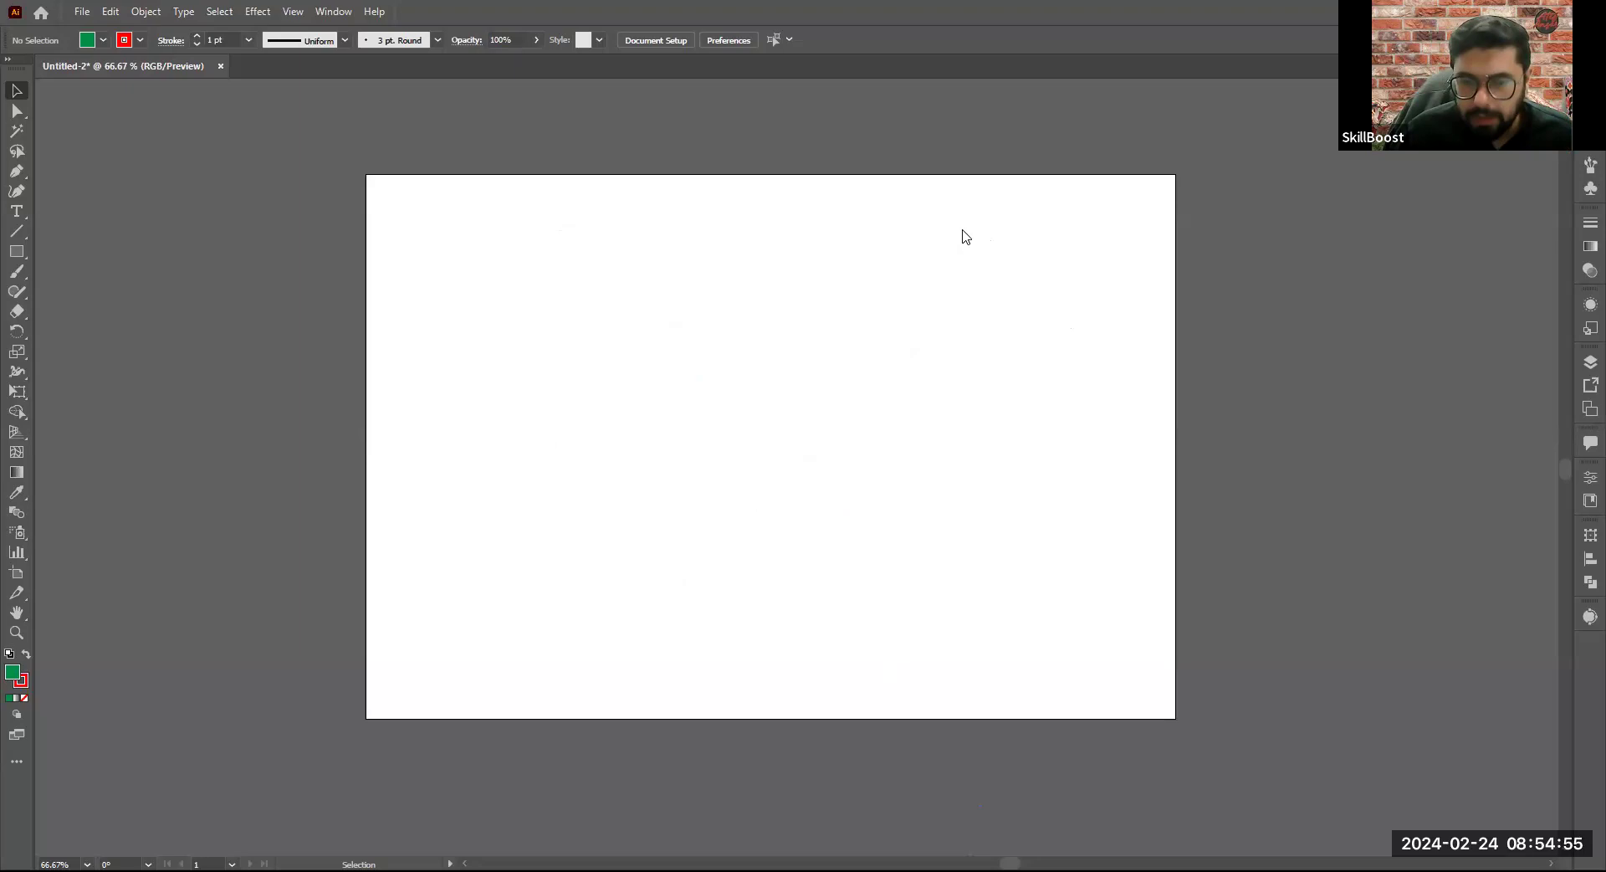
- Switch to the web browser
key("alt+Tab")
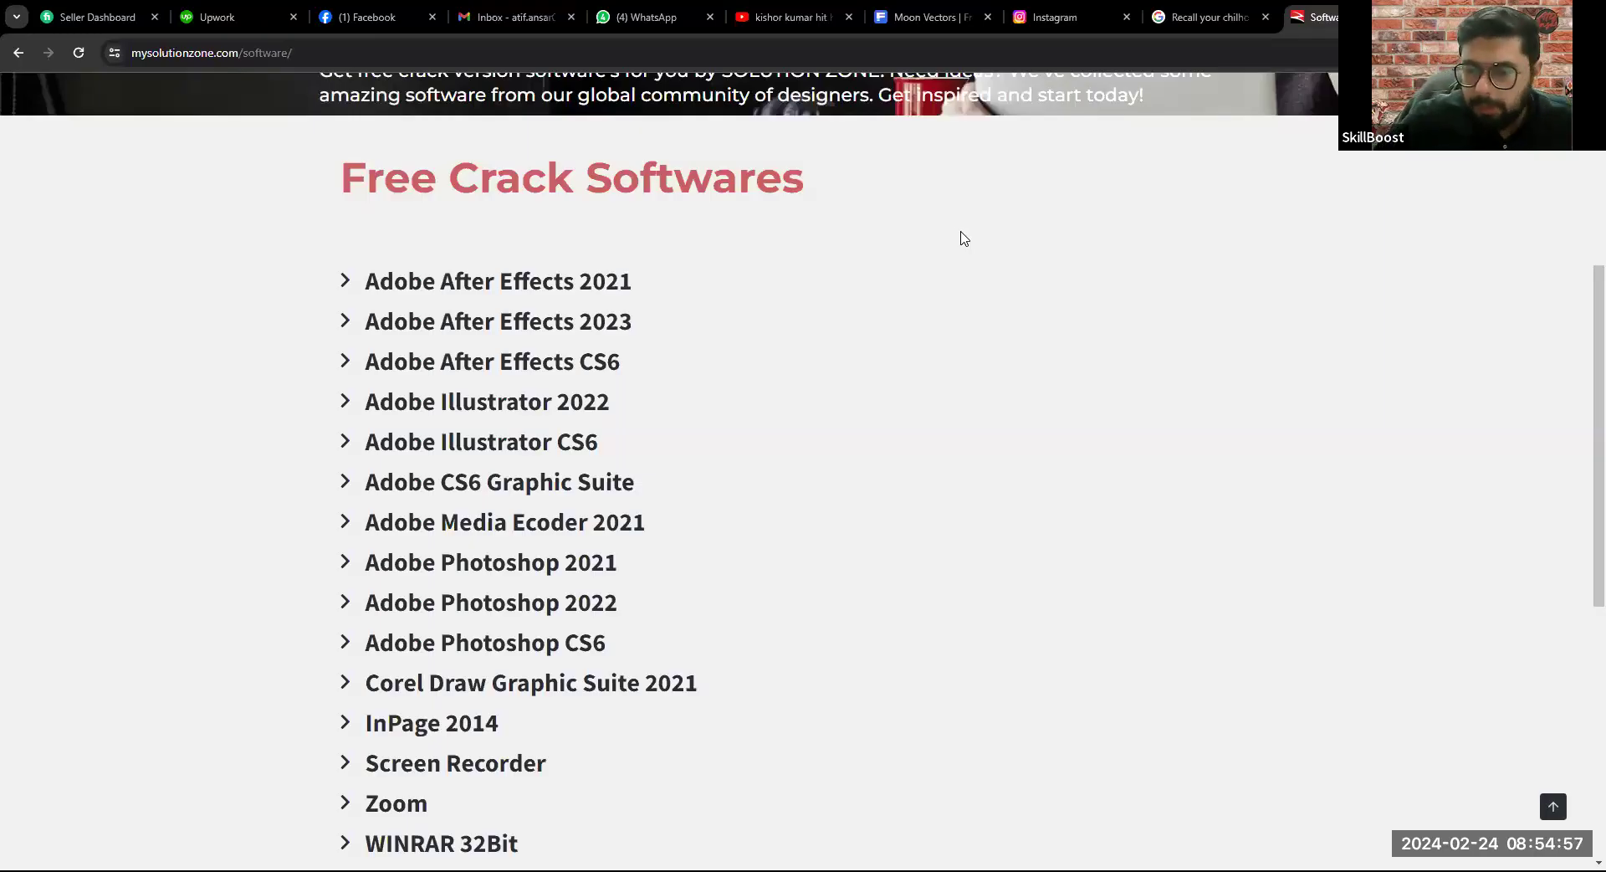